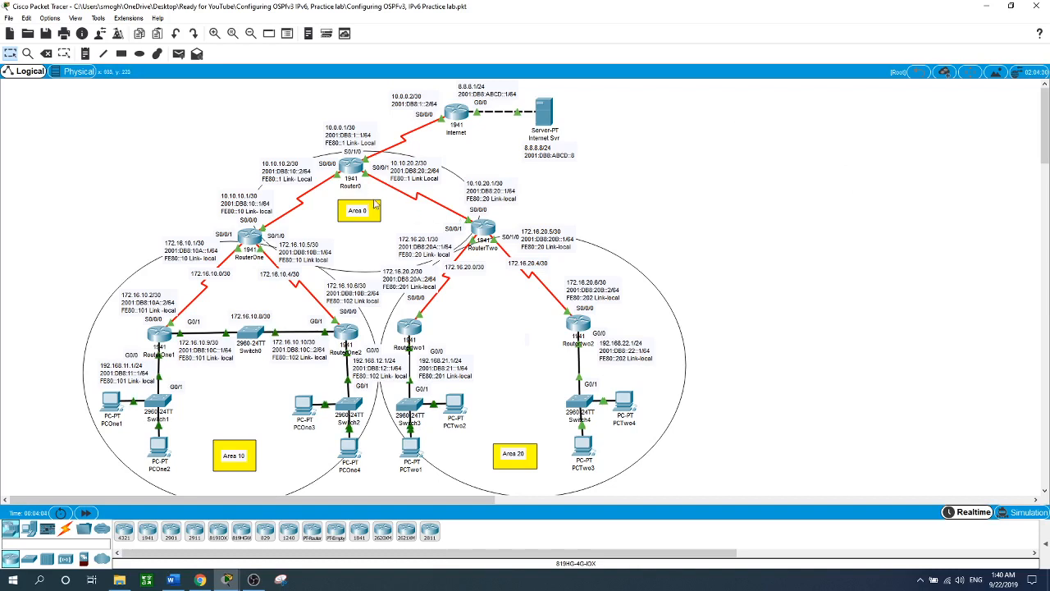
Step: Open Router0's command line and enter privileged EXEC and global configuration mode
left_click(355, 170)
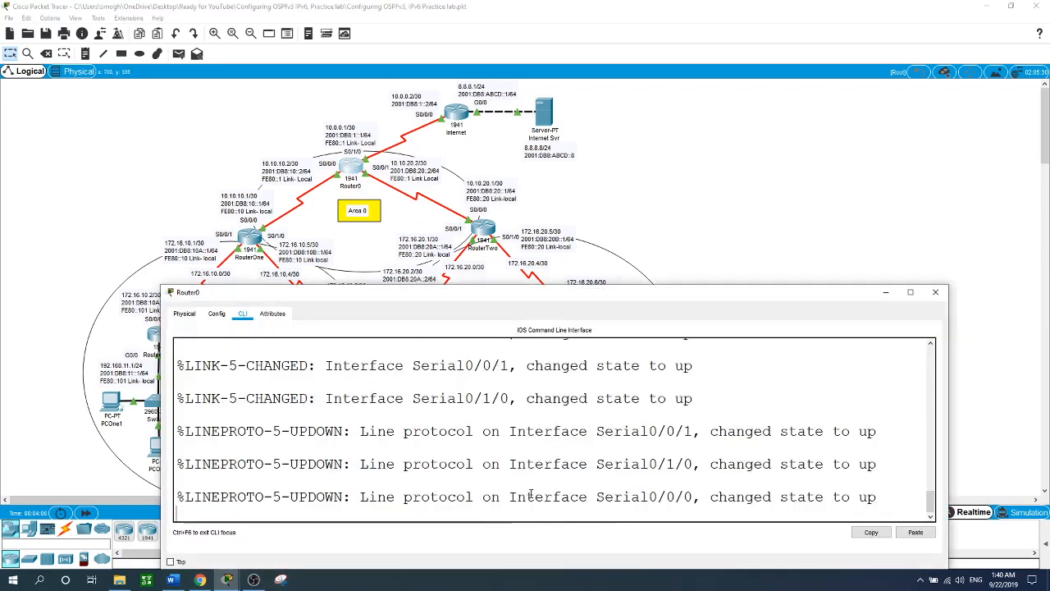
key("Return")
type("en")
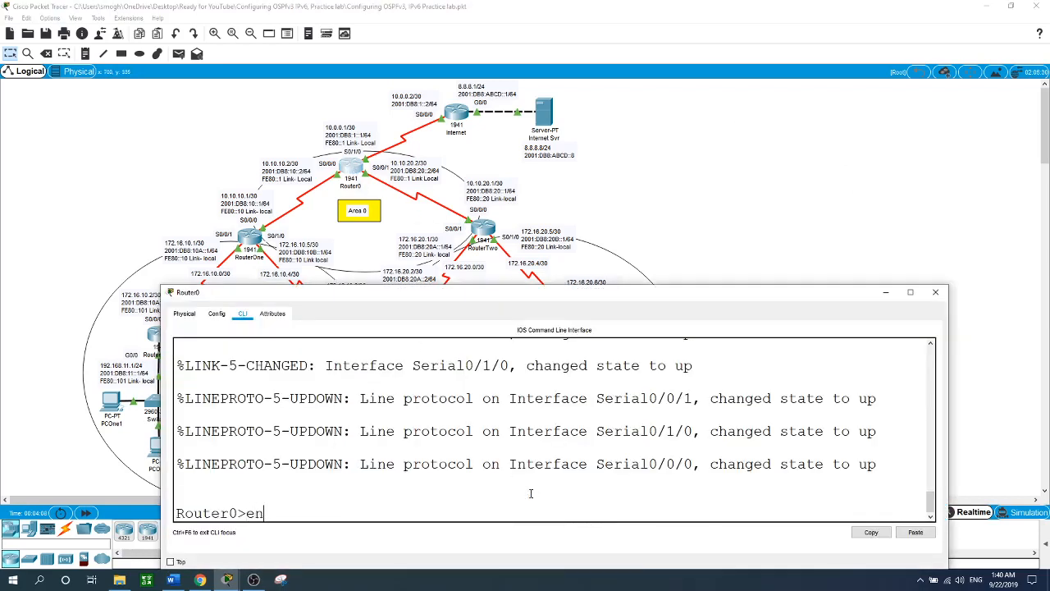
key("Return")
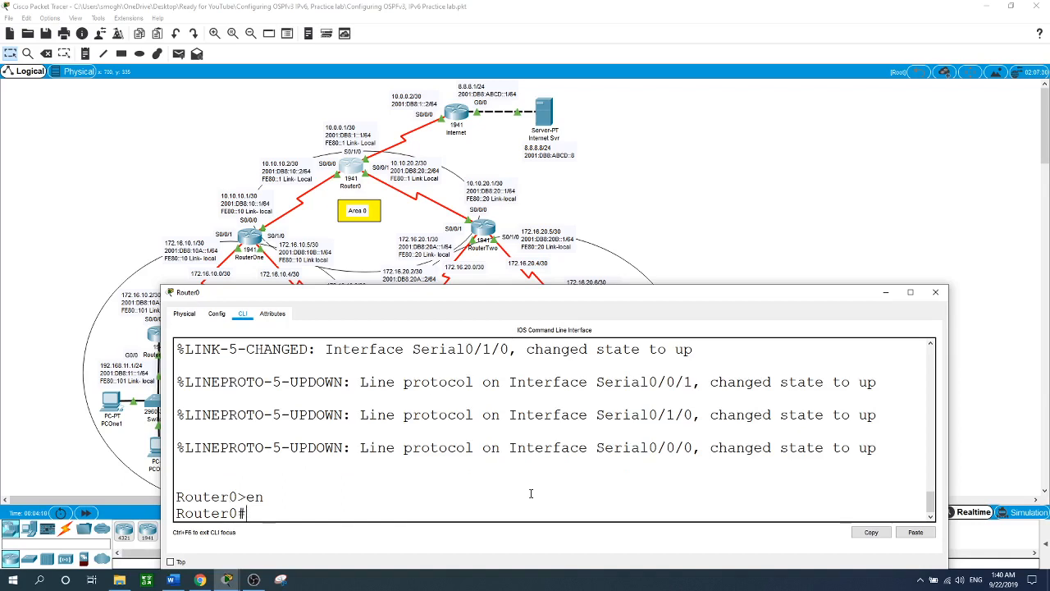
type("conf t")
key("Return")
Step: Add an IPv4 default route 0.0.0.0 0.0.0.0 on Router0 that exits through s0/1/0
type("ig)#i")
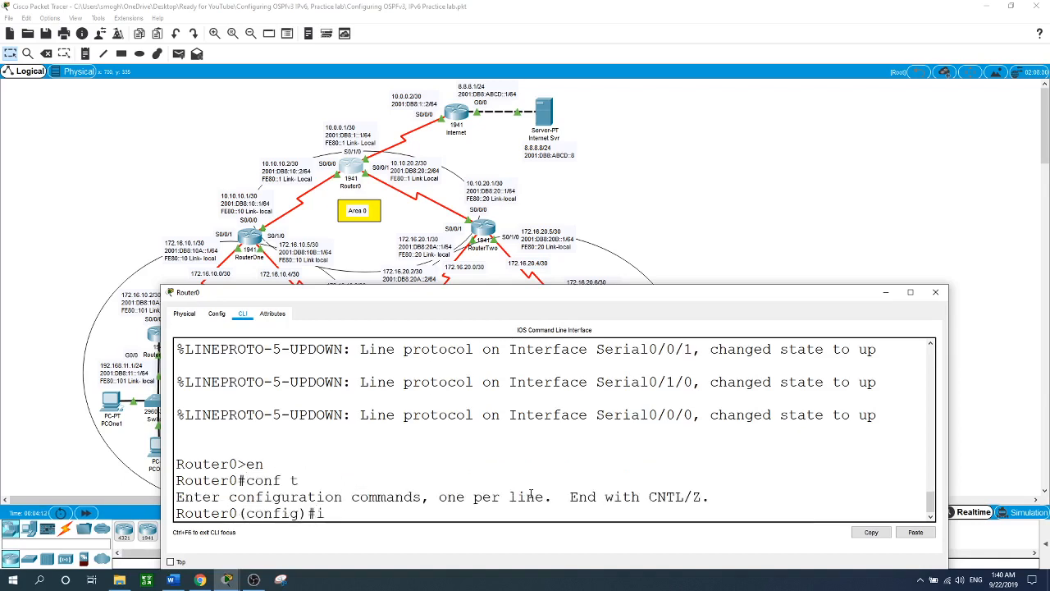
type("p route 0.0.0.0 0.0.0.")
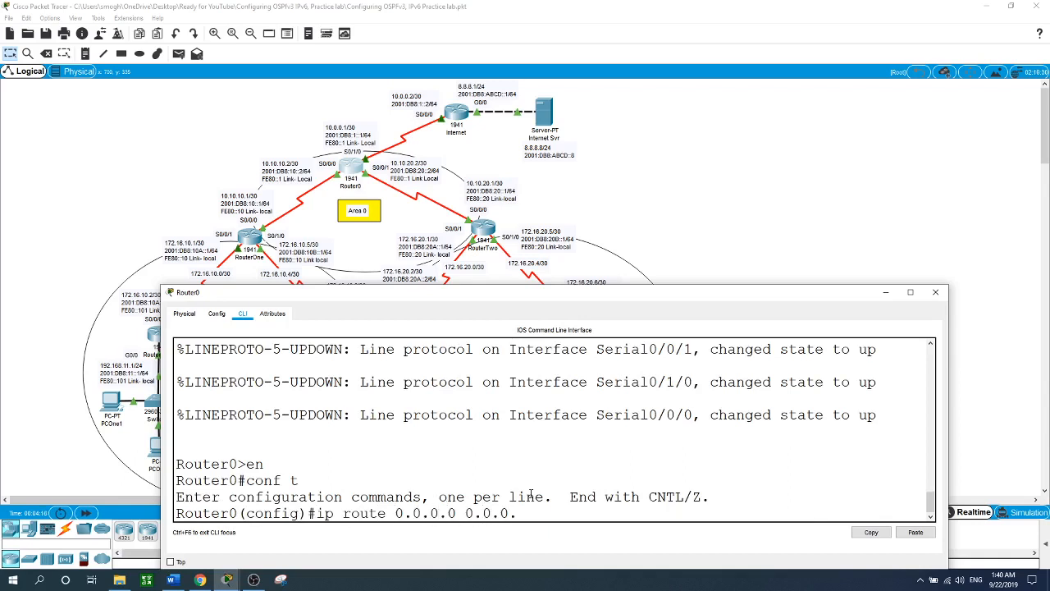
type("0 s0/1/0")
key("Return")
Step: Add an IPv6 default route ::/0 on Router0 that exits through s0/1/0
type("ig)#")
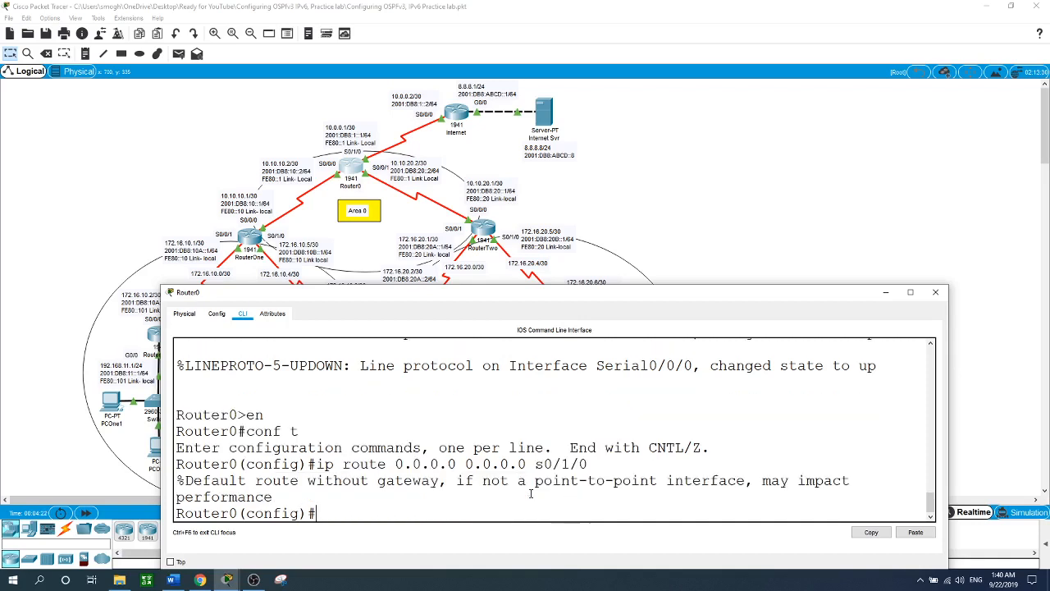
type("pv6 route ::/0 s0/1/1")
key("BackSpace")
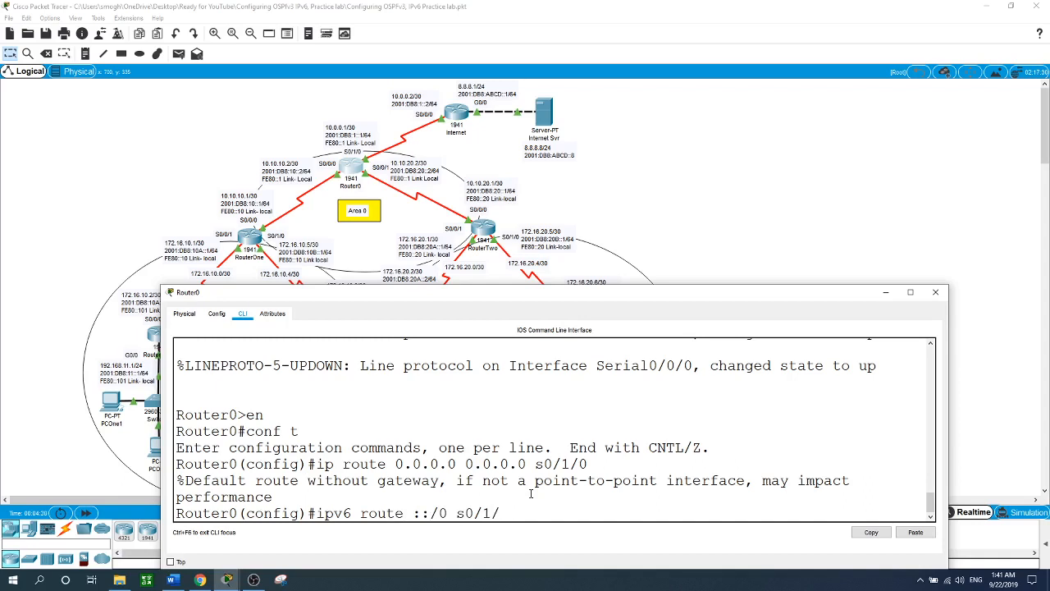
type("0")
key("Return")
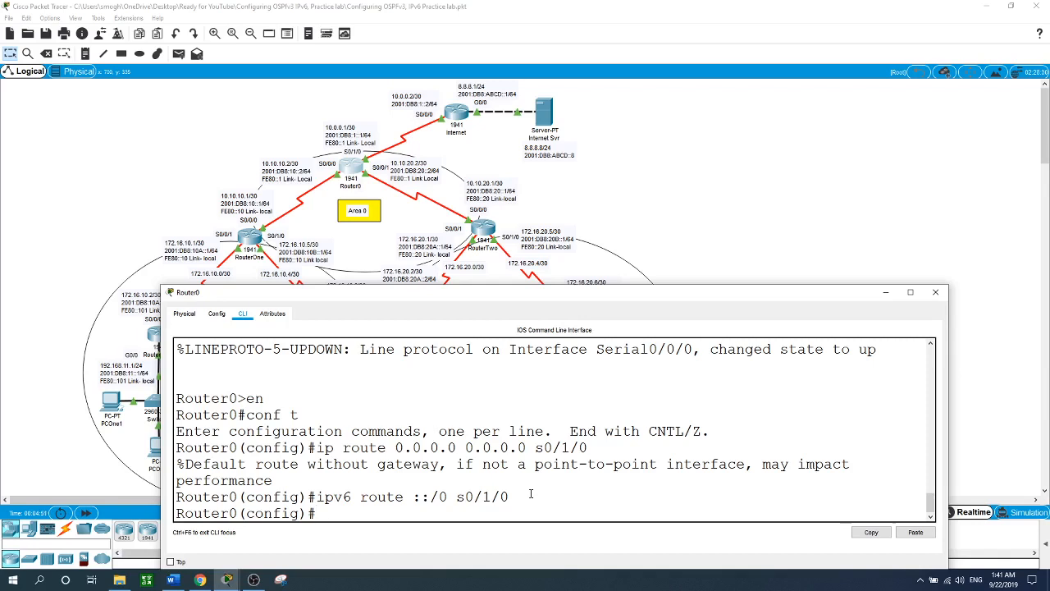
Step: Start OSPF process 10 on Router0 and advertise network 10.10.10.0 with wildcard 0.0.0.3 in area 0
type("router ospf ?")
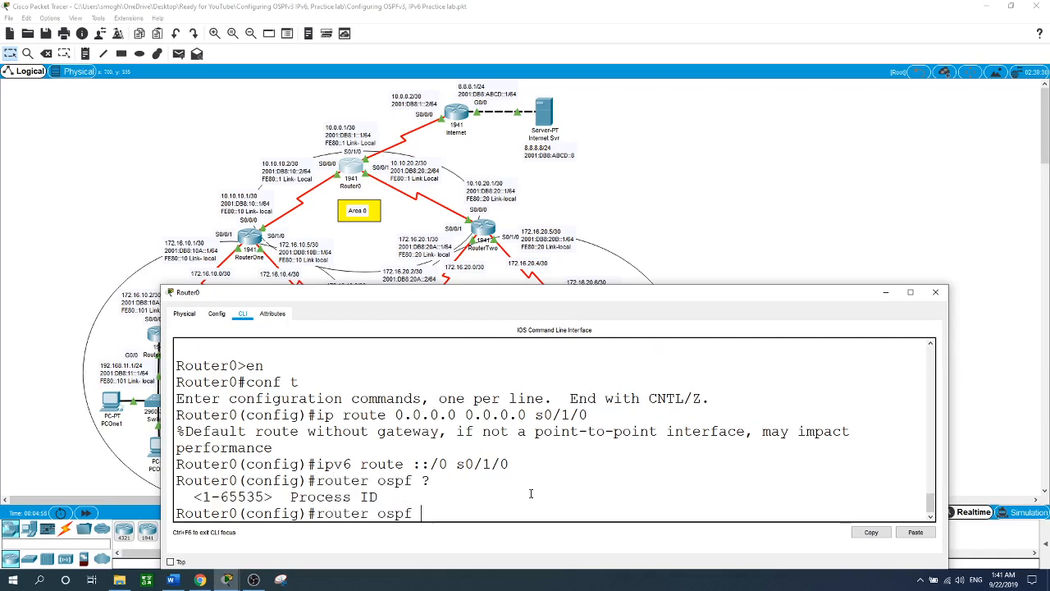
type("10")
key("Return")
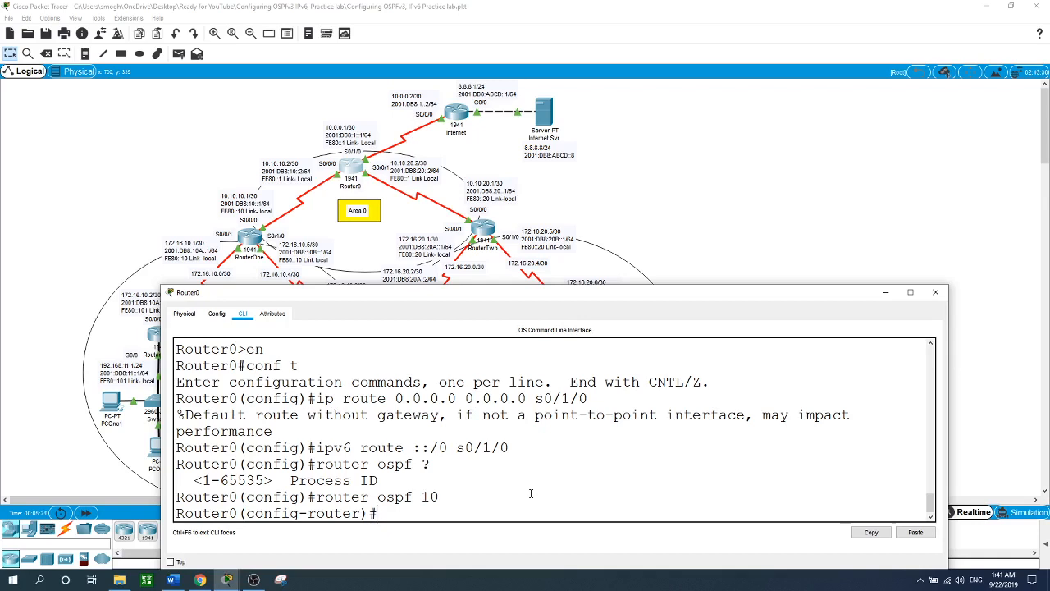
type("network")
type("10.10.10.0 0.0.0.3 area 0")
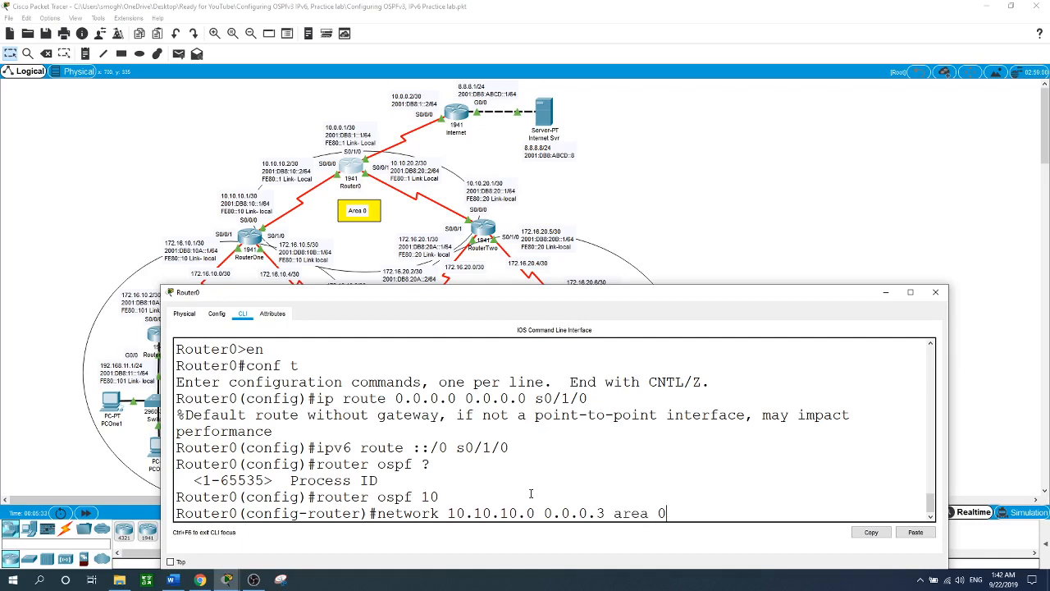
key("Return")
Step: Advertise network 10.10.20.0 with wildcard 0.0.0.3 in area 0 on Router0, and return to global configuration mode
type("netw")
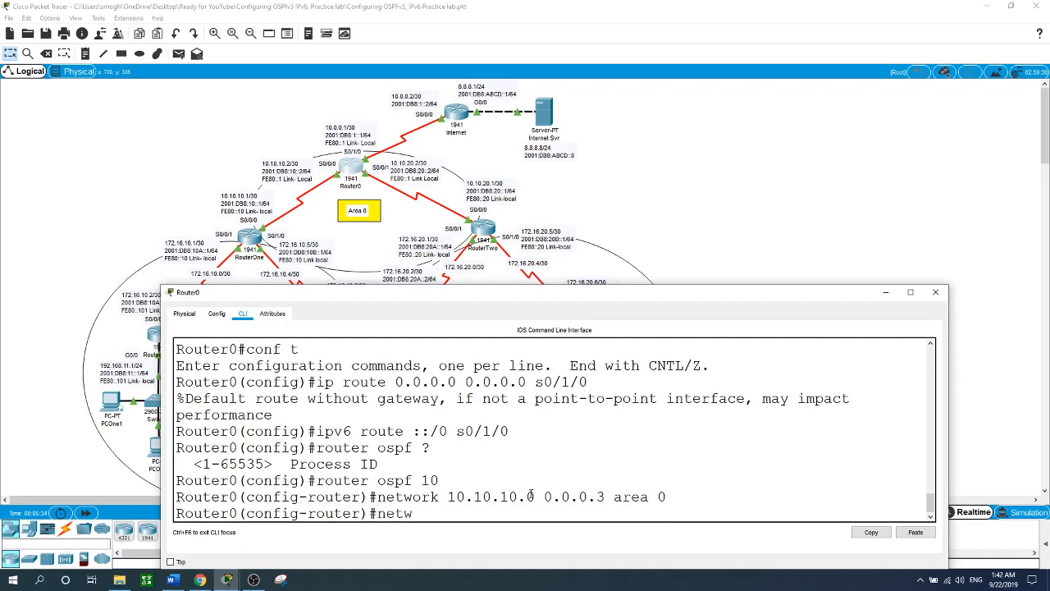
type("ork 10.10.20.0 0.0.0.")
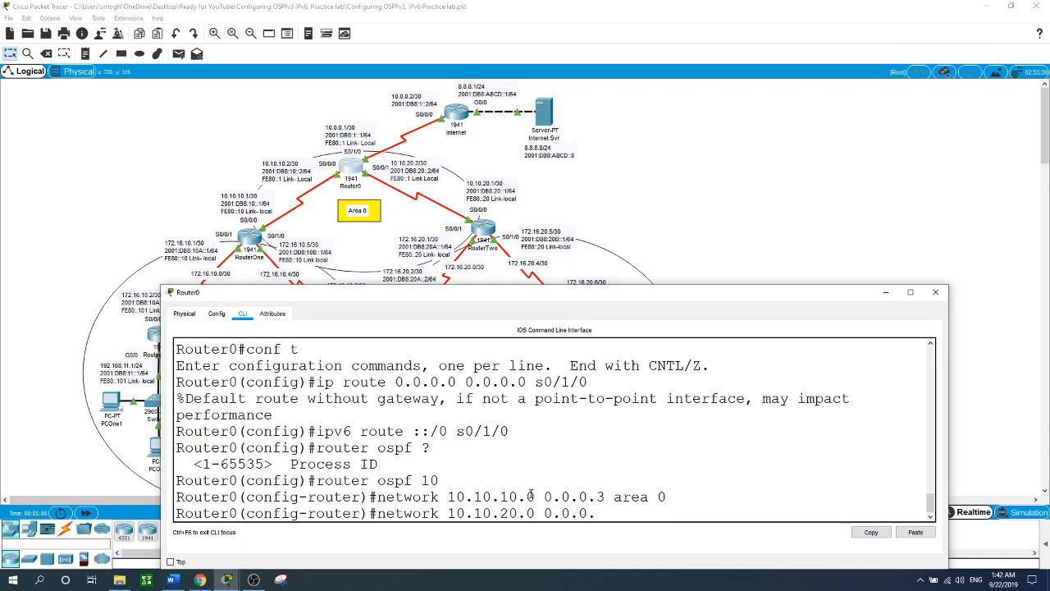
type("3 area 0")
key("Return")
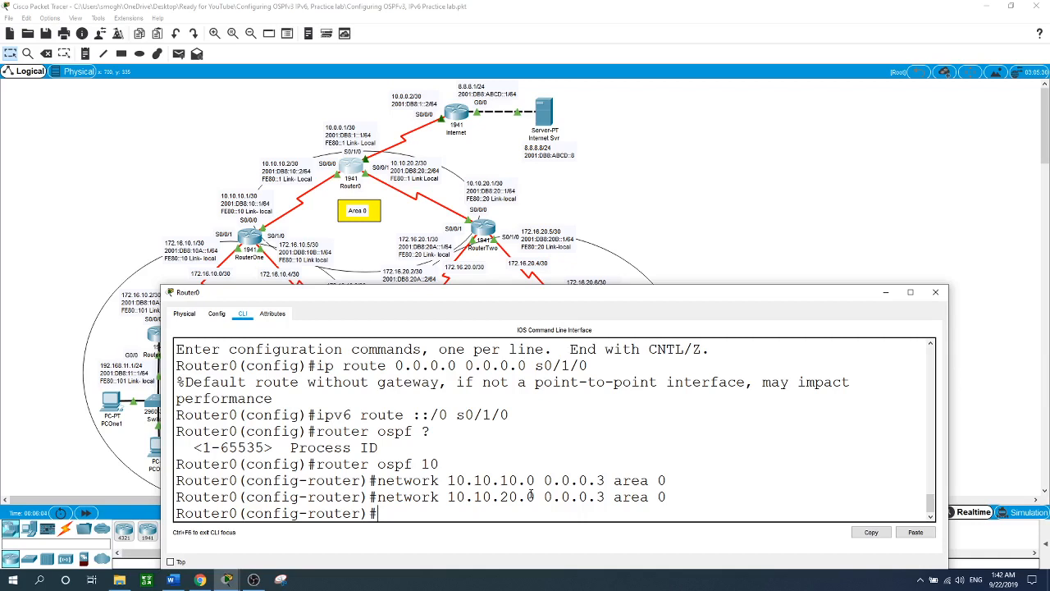
type("exit")
key("Return")
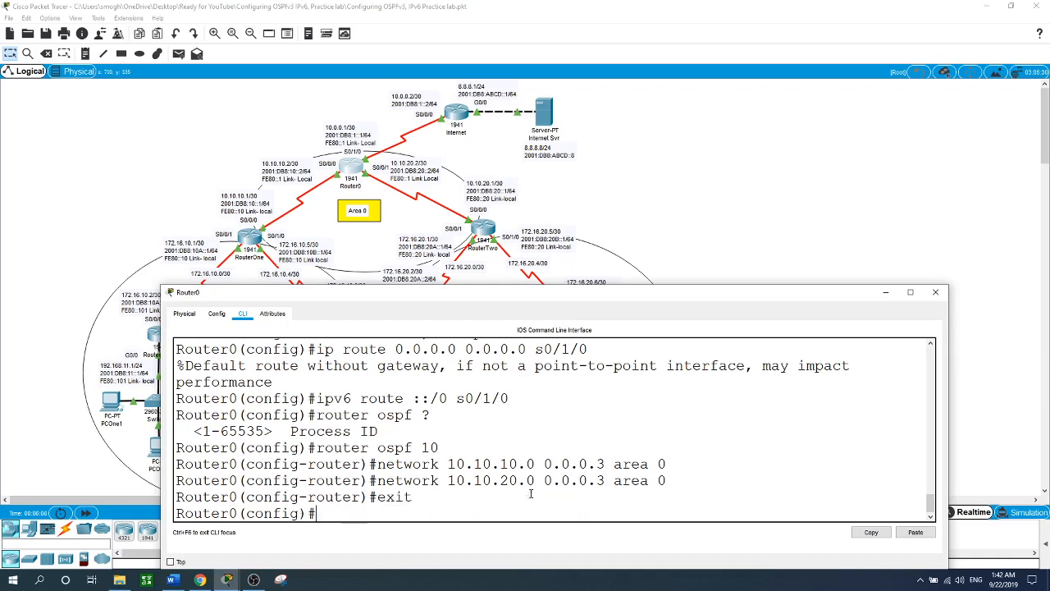
Step: Set the bandwidth of Router0's interface s0/0/0 to 128
type("int s0/0/0")
key("Return")
type("band")
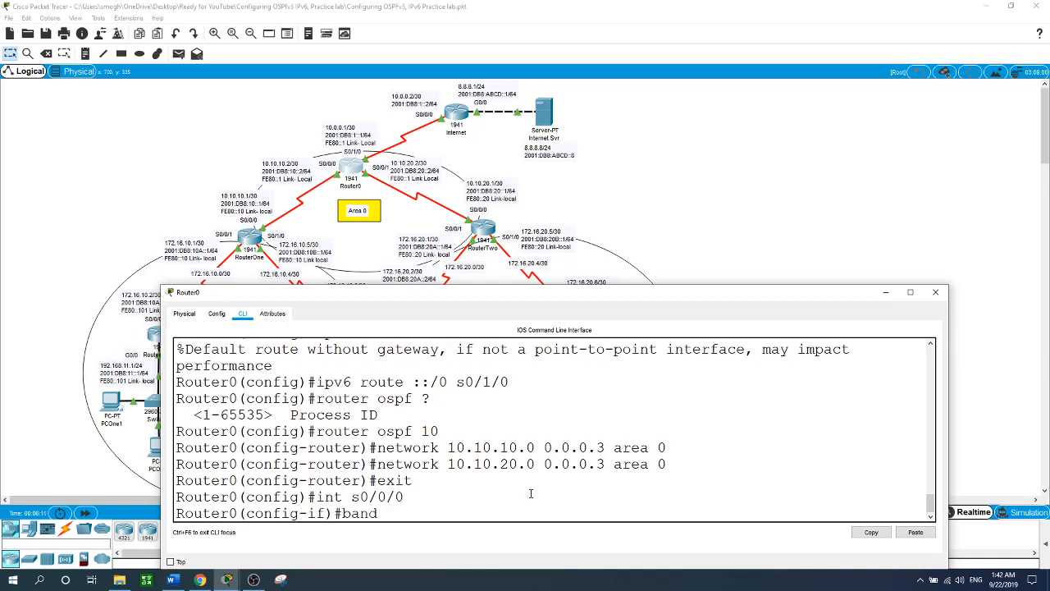
key("Tab")
type("128")
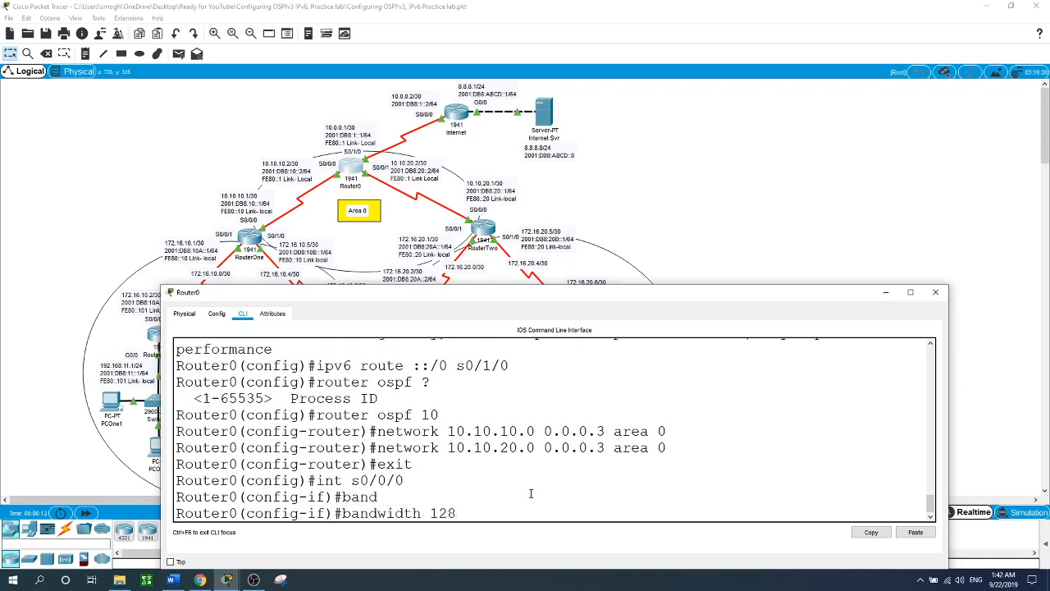
key("Return")
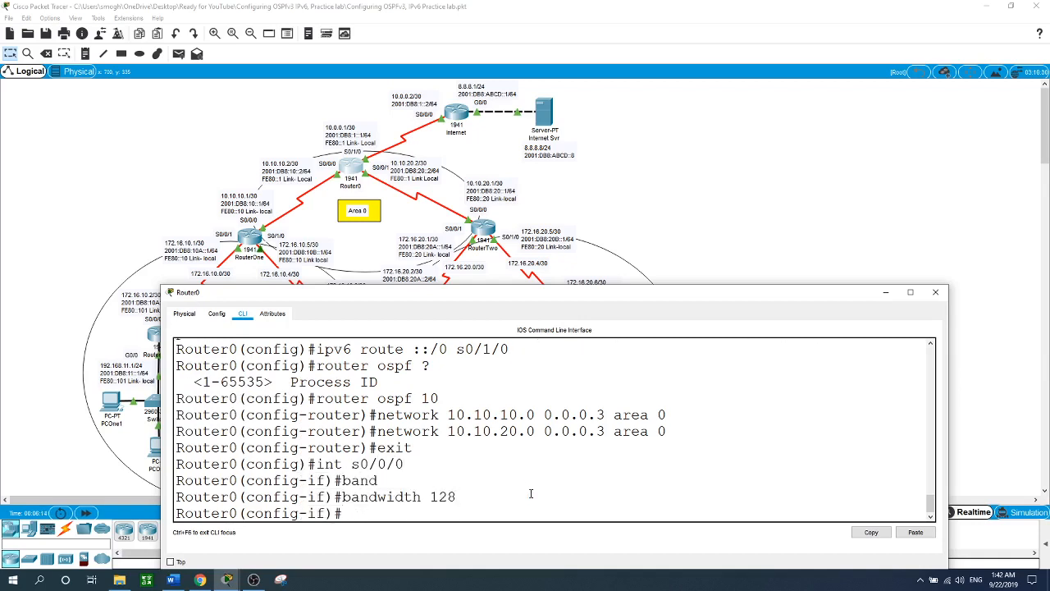
Step: Set the bandwidth of Router0's interface s0/0/1 to 128 and leave interface configuration
type("int s0/0/1")
key("Return")
type("band")
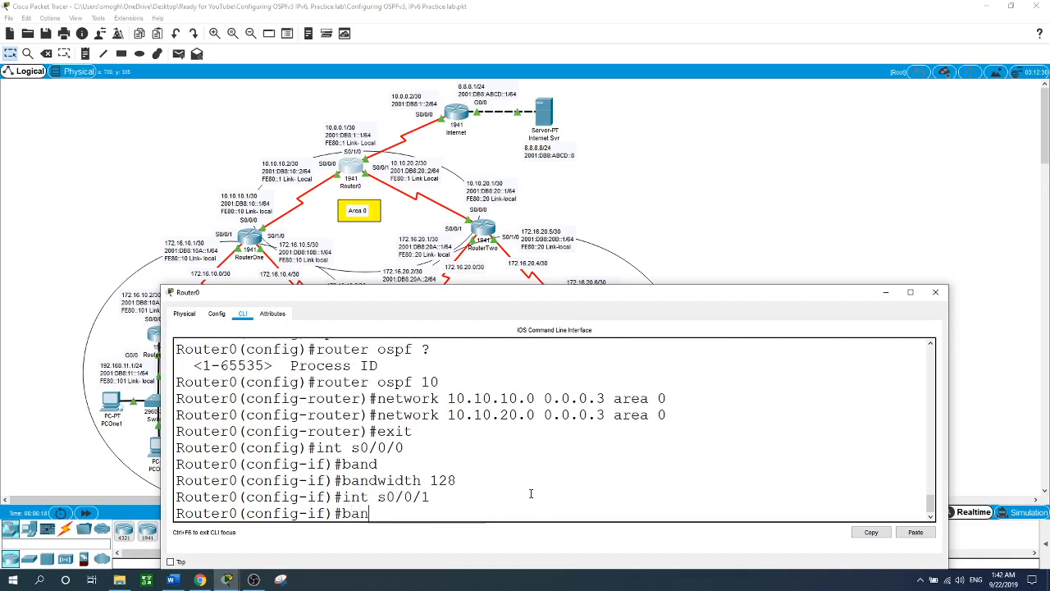
key("Tab")
type("128")
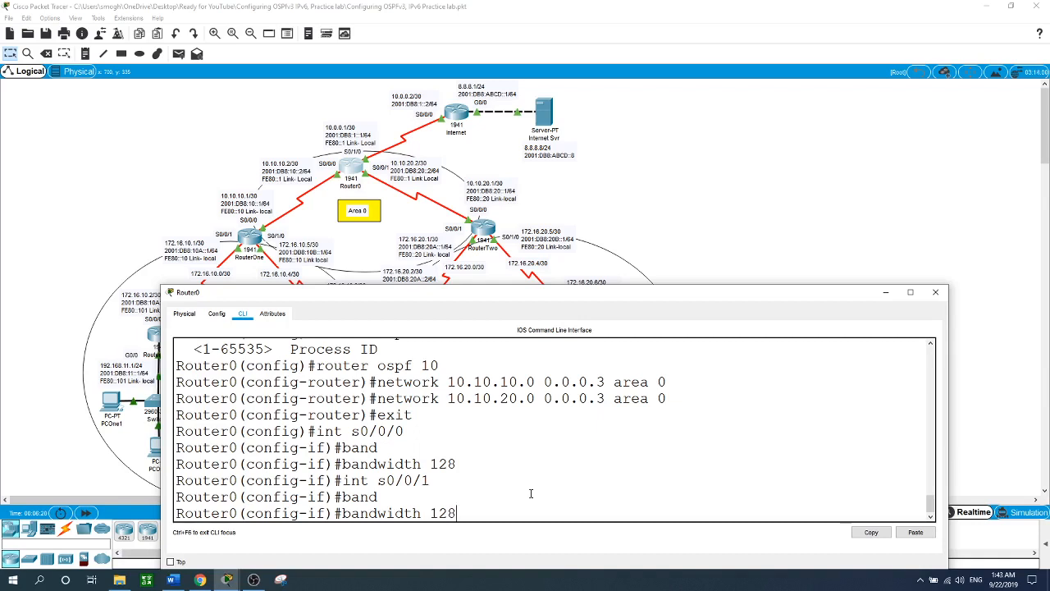
key("Return")
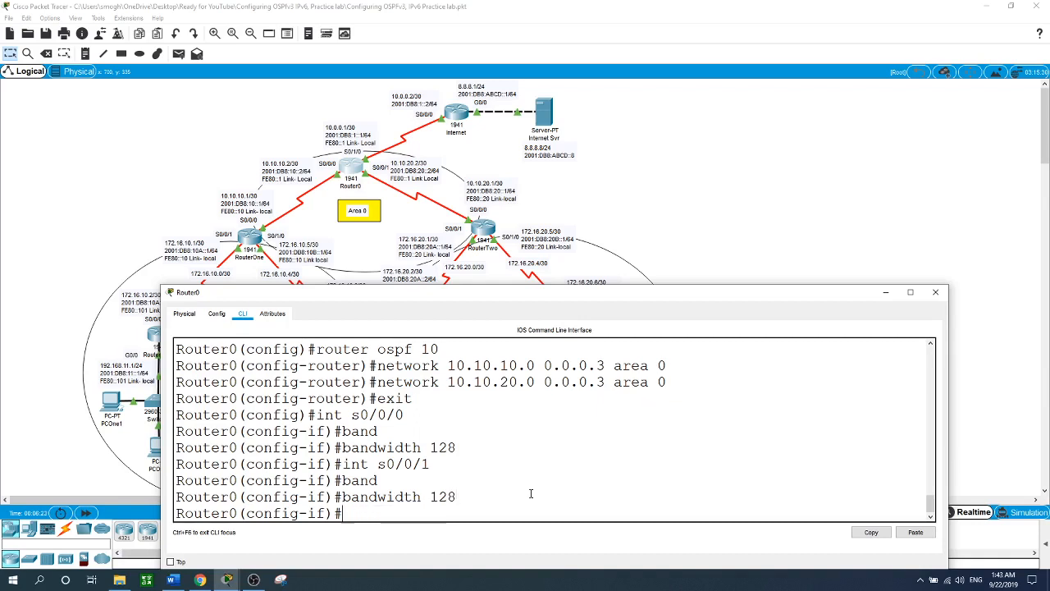
type("exit")
key("Return")
Step: Assign router ID 10.20.0.0 to OSPF process 10 on Router0
type("router")
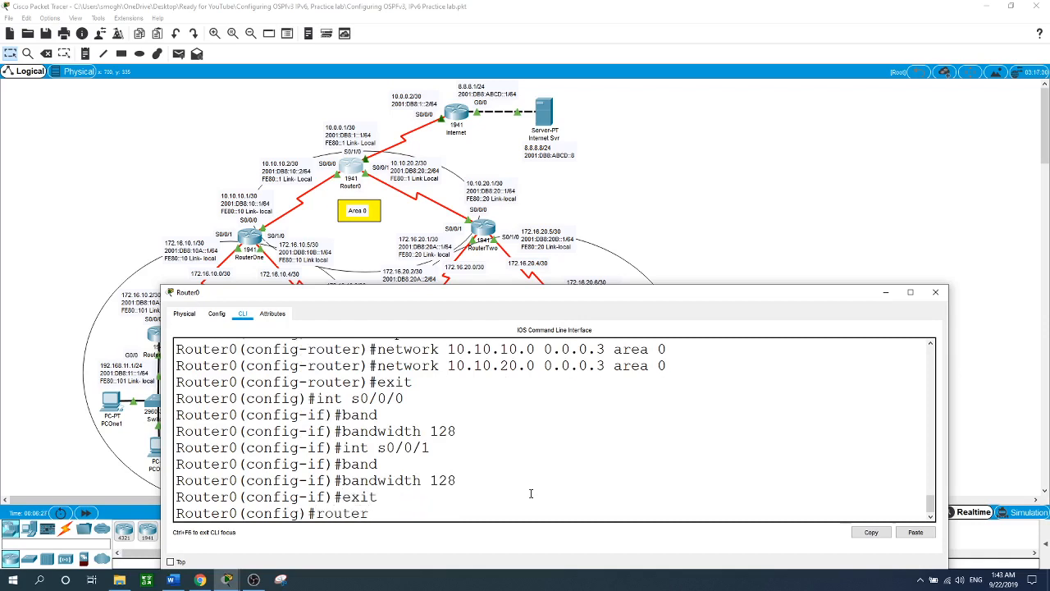
type(" ospf 10")
key("Return")
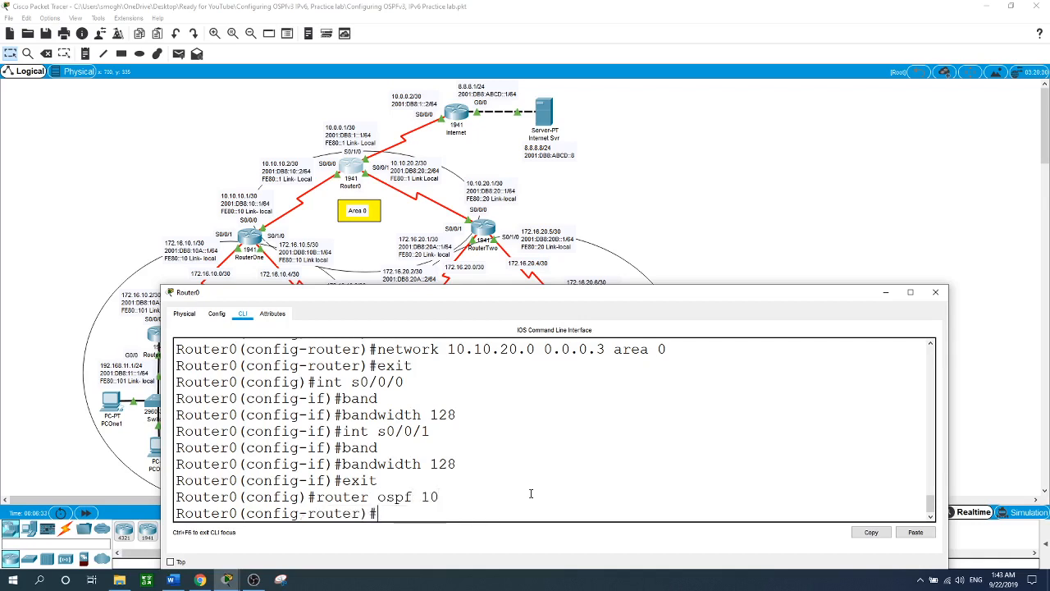
type("route")
key("Tab")
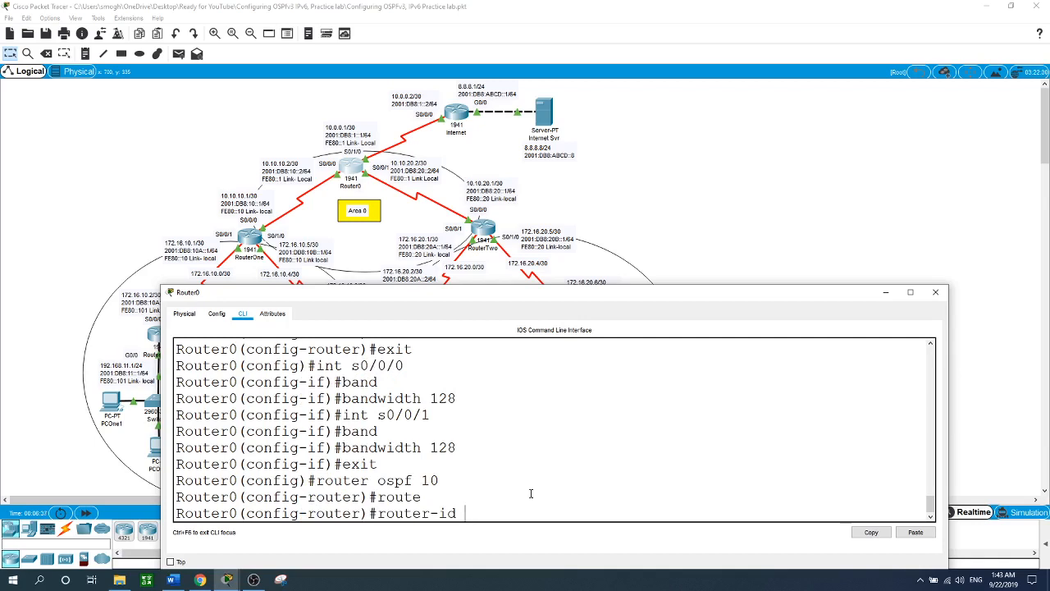
type("10.20.0.0")
key("Return")
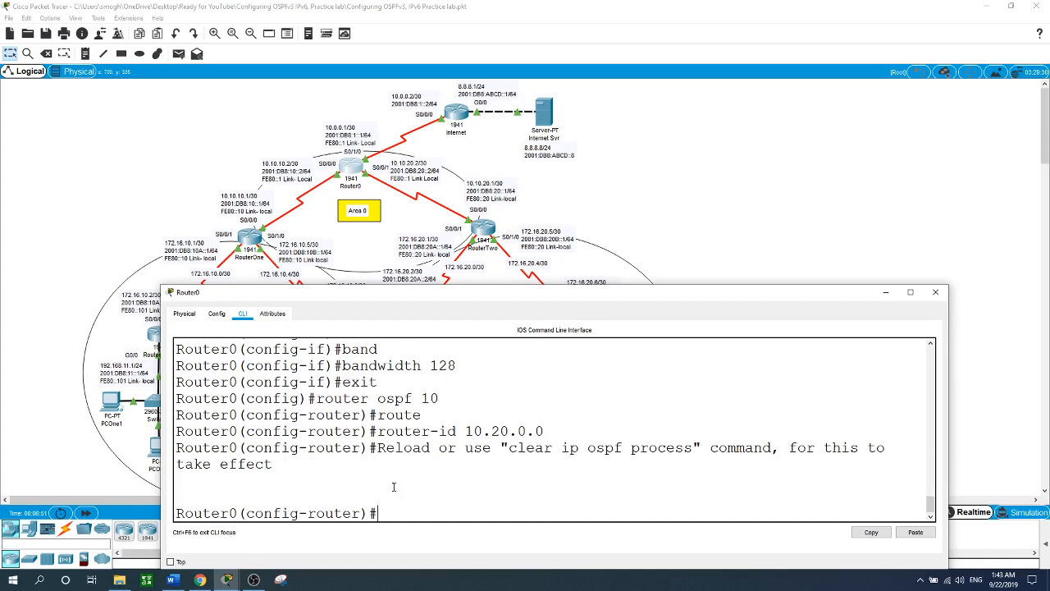
Step: Open RouterOne's command line and enter privileged EXEC and global configuration mode
left_click(179, 145)
left_click(254, 238)
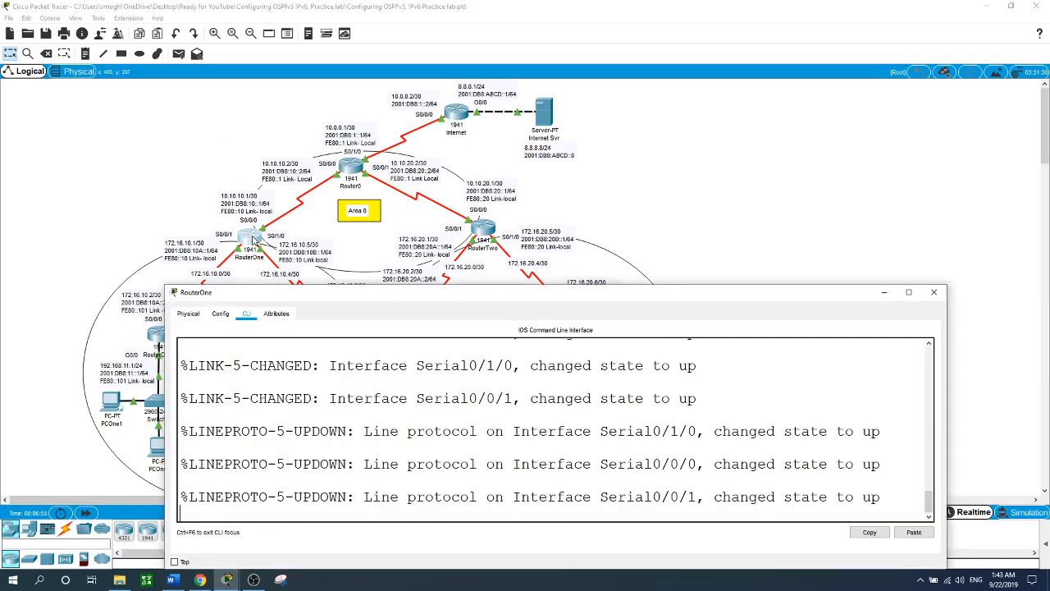
key("Return")
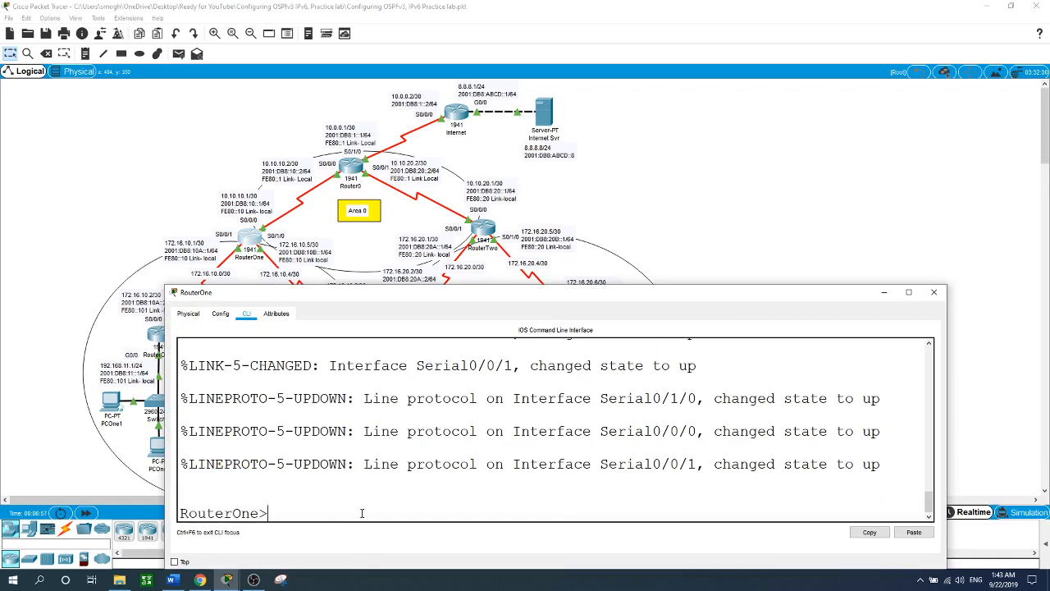
type("en")
key("Return")
type("conf t")
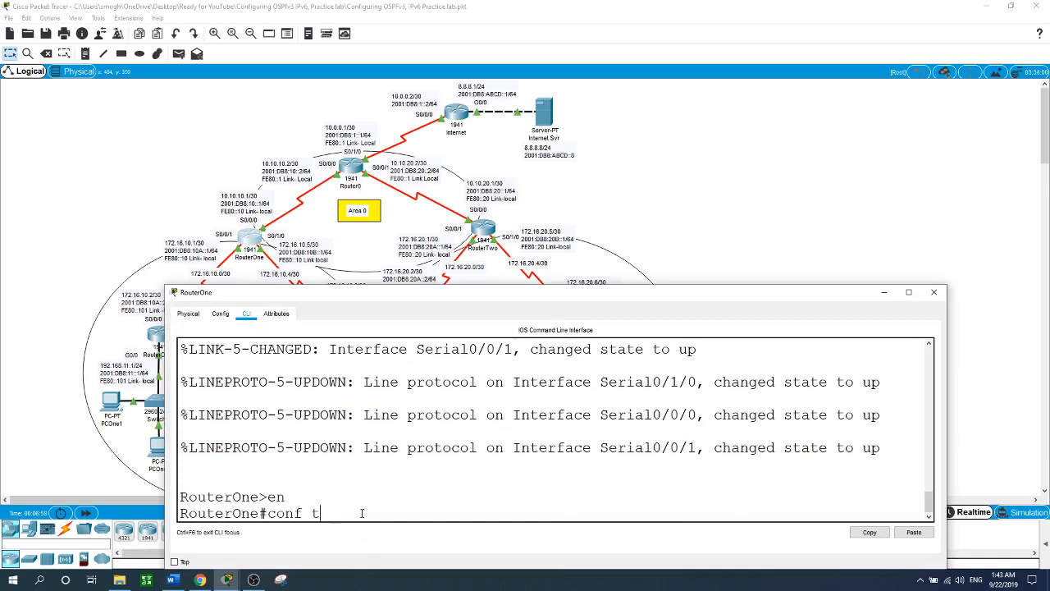
key("Return")
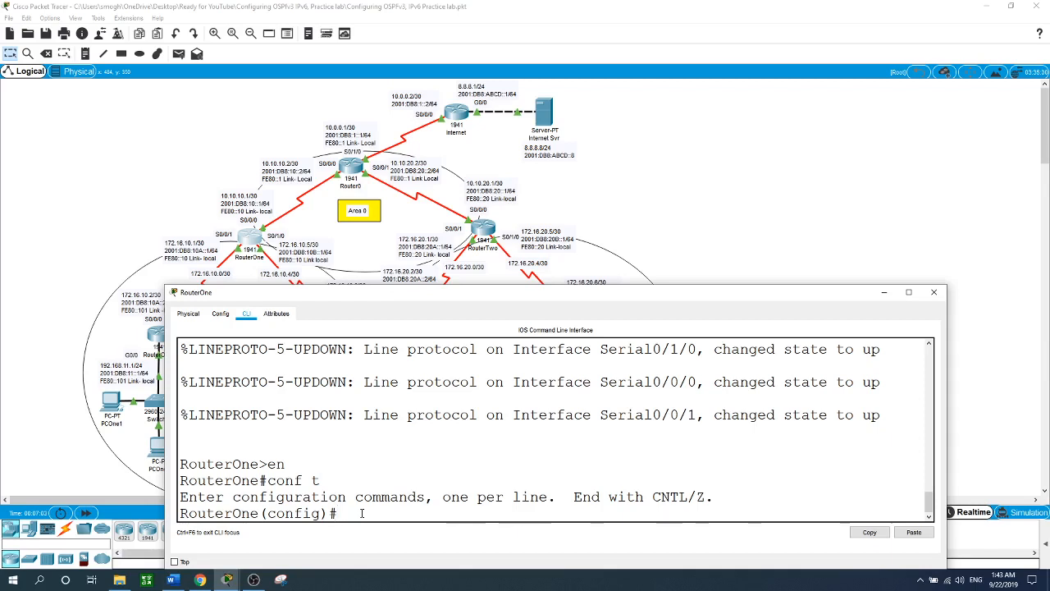
Step: Start OSPF process 10 on RouterOne and list its directly connected IPv4 routes
type("route ospf 10")
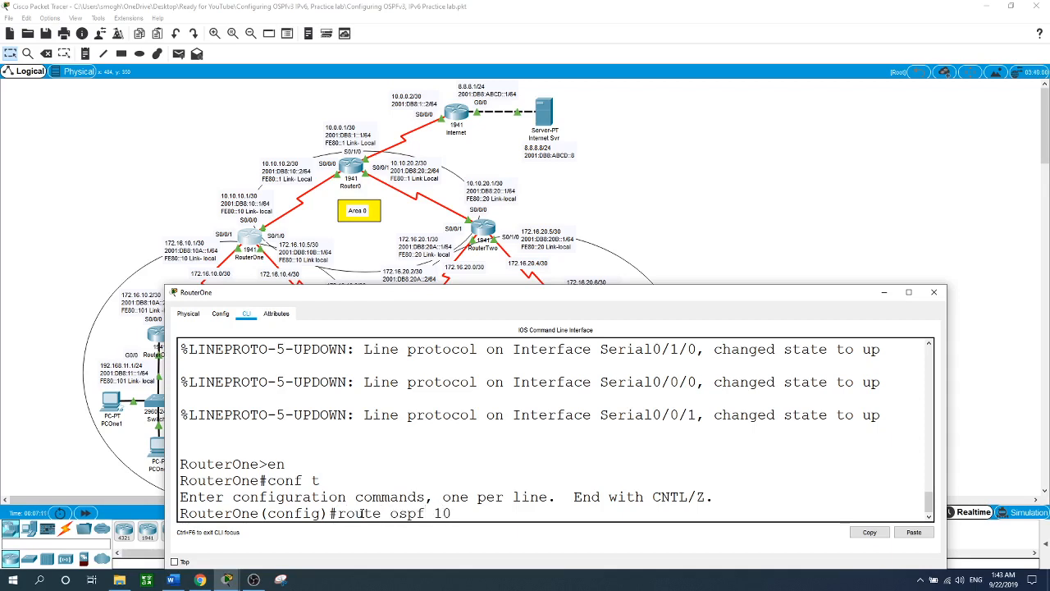
key("Return")
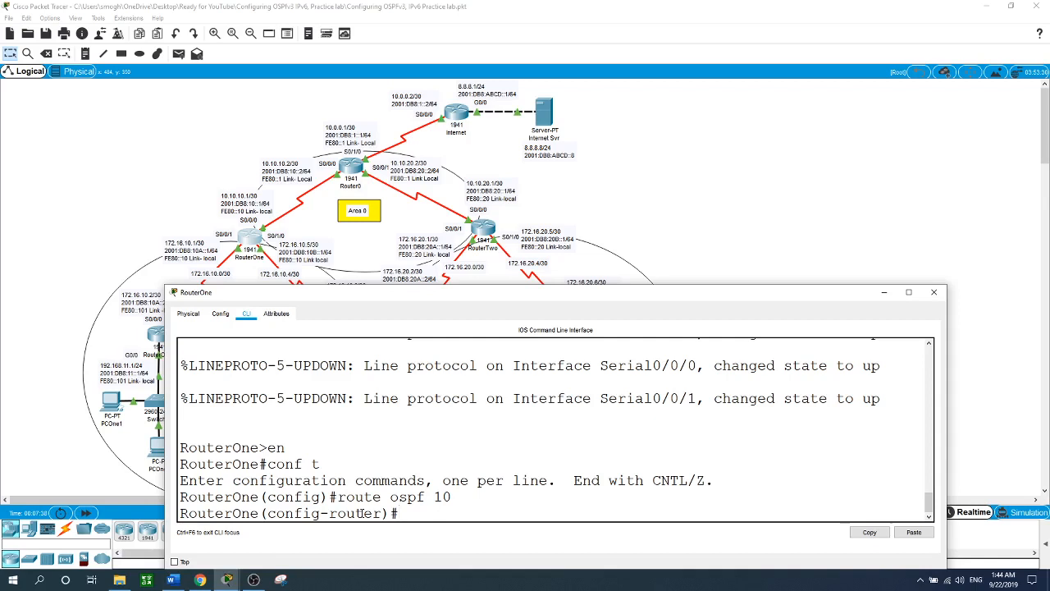
type("do show ip route connecte")
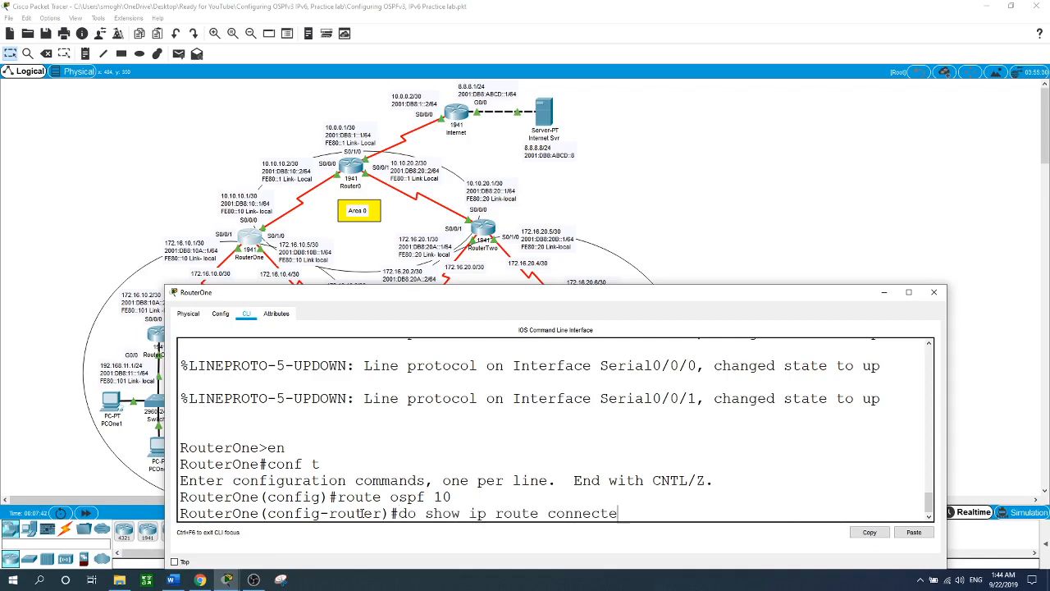
type("d")
key("Return")
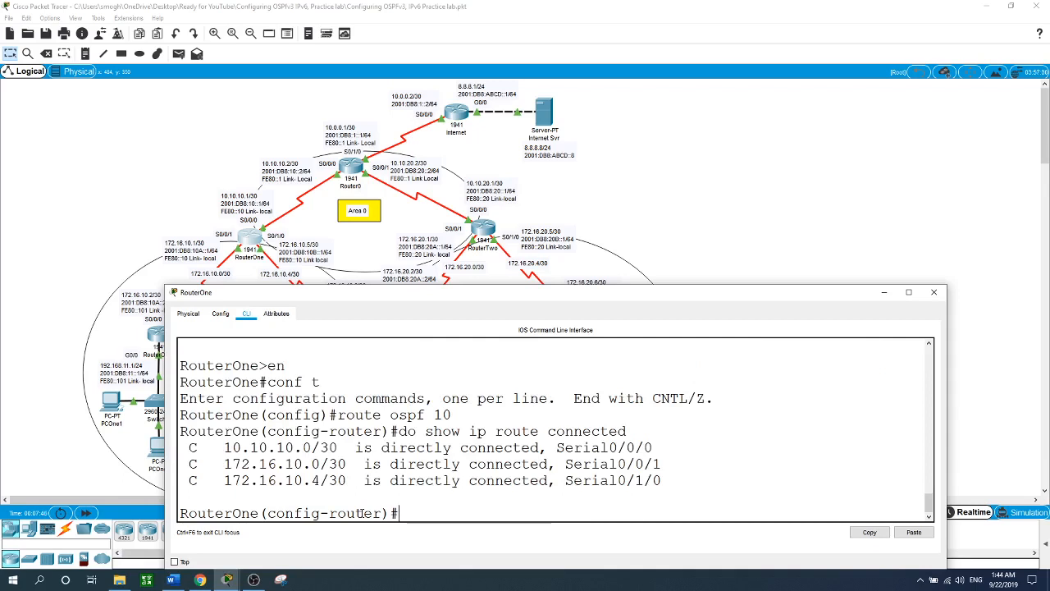
Step: Advertise network 10.10.10.0 with wildcard 0.0.0.3 in area 0 on RouterOne
type("network 10.10.10.0")
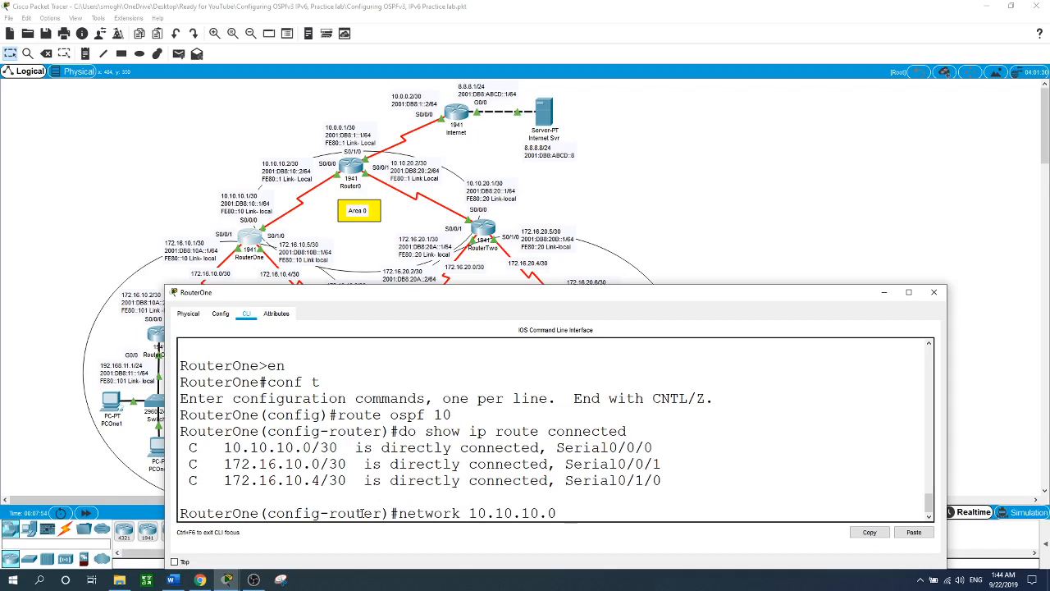
type(" 0.0.0.3 area 0")
key("Return")
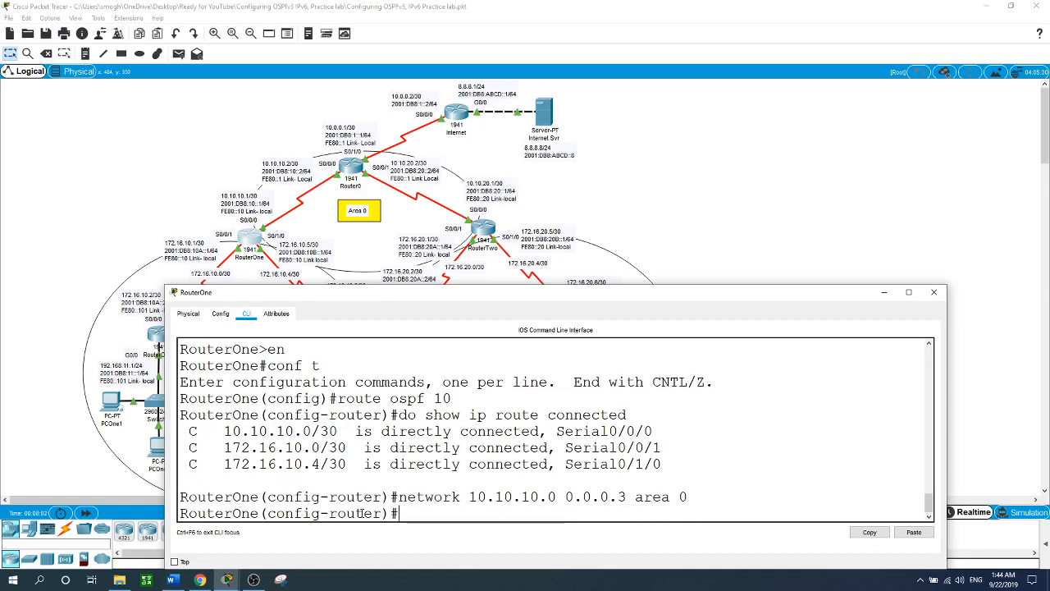
Step: Advertise network 172.16.10.0 with wildcard 0.0.0.3 in area 10 on RouterOne
type("network")
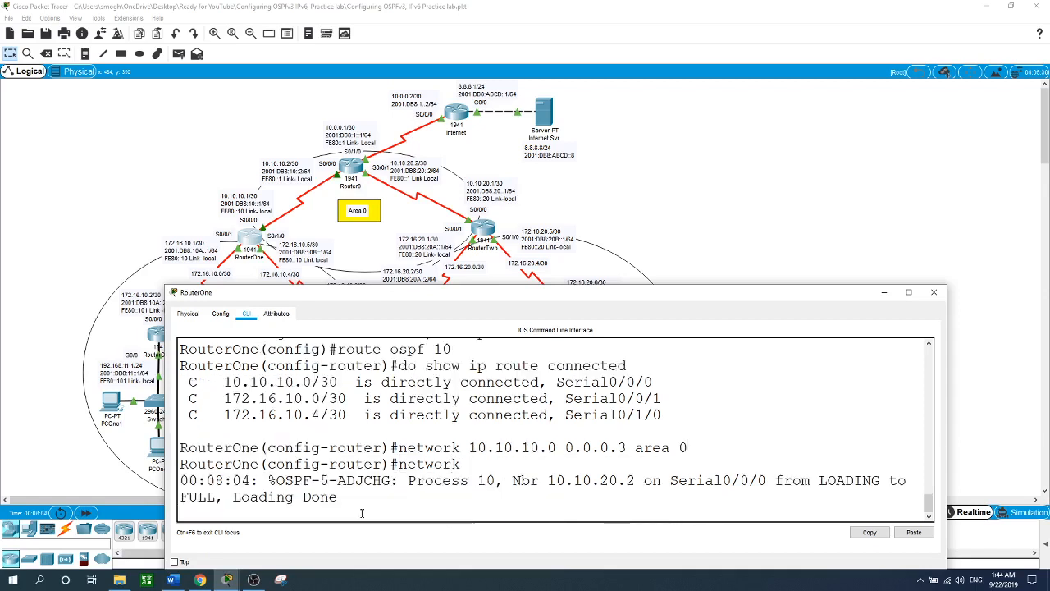
type("172.16.")
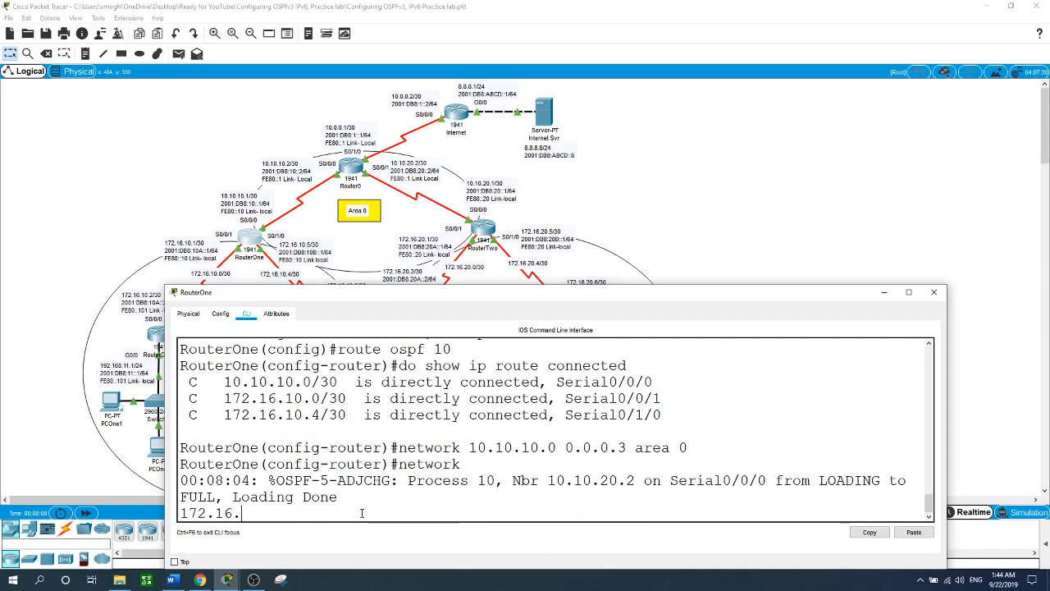
type("10.0 0.0.0.3 area 10")
key("Return")
Step: Advertise network 172.16.4.0 with wildcard 0.0.0.3 in area 10 on RouterOne and leave OSPF configuration mode
type("network")
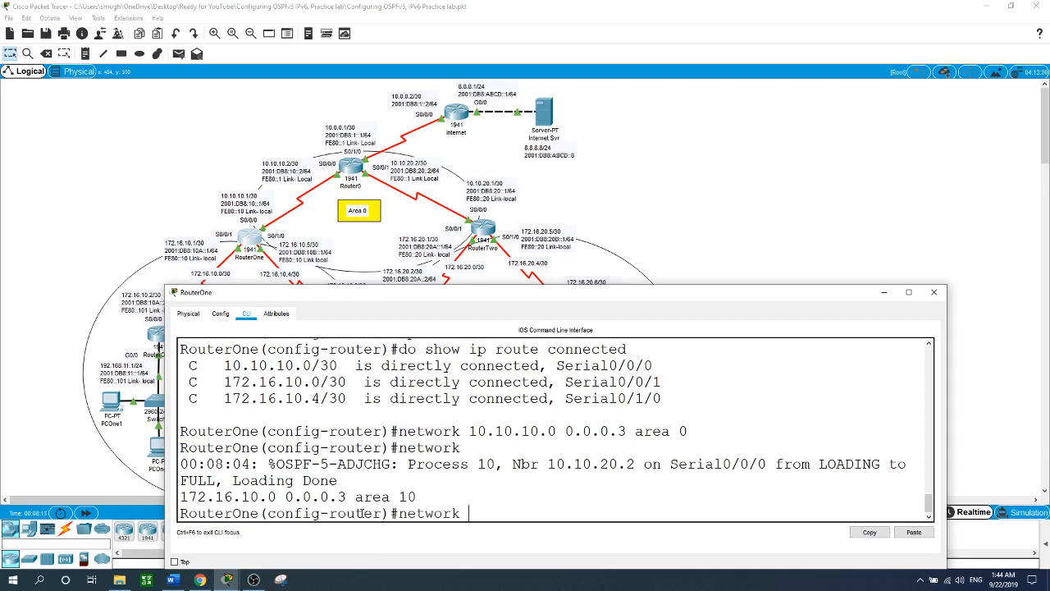
type(" 172.16.4.0 0.0.0.3 area")
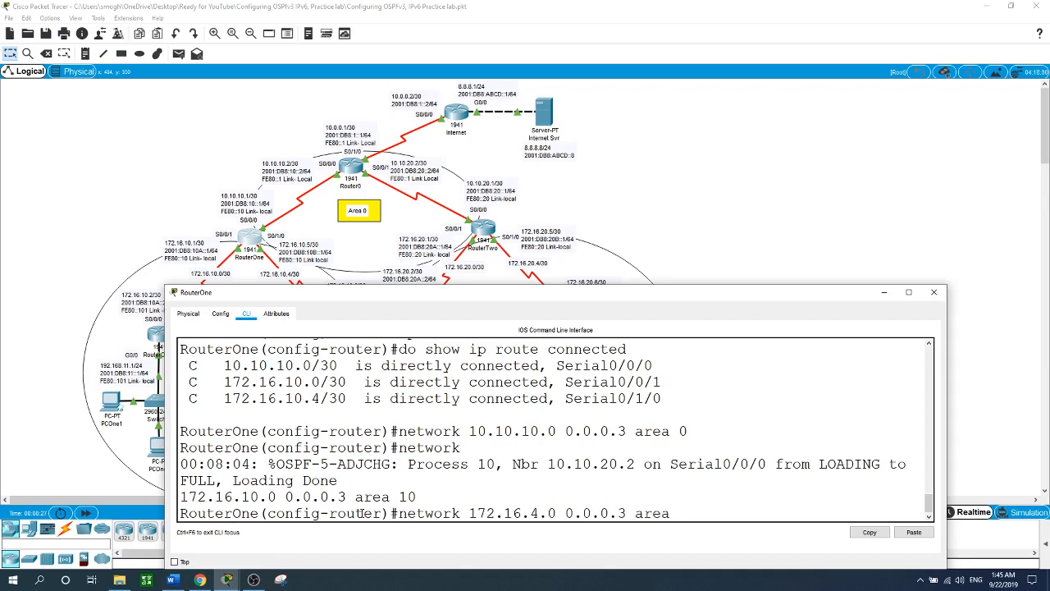
type(" 10")
key("Return")
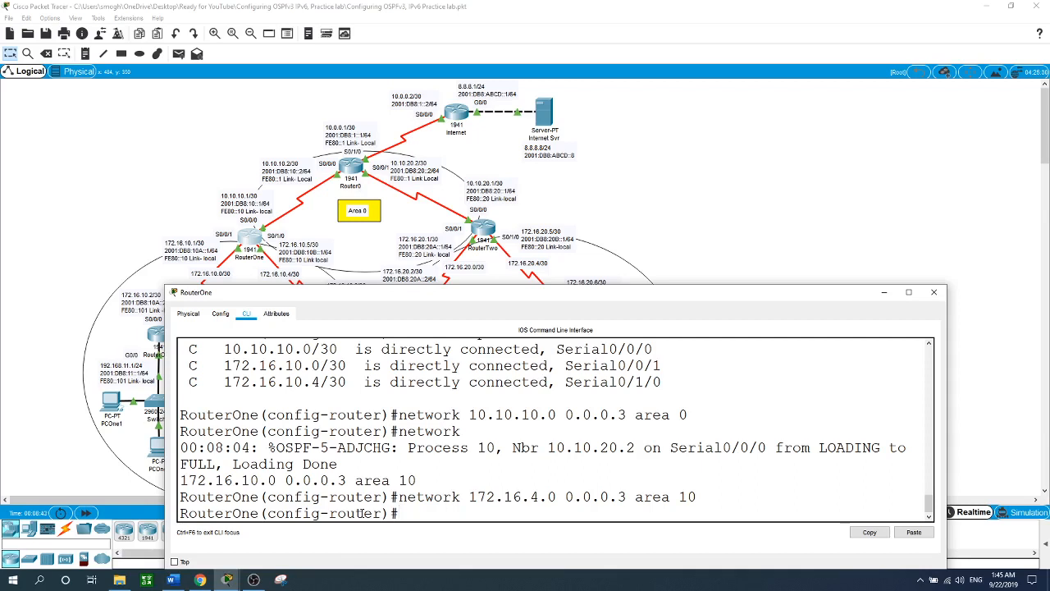
type("wri")
key("BackSpace")
key("BackSpace")
key("BackSpace")
type("exit")
key("Return")
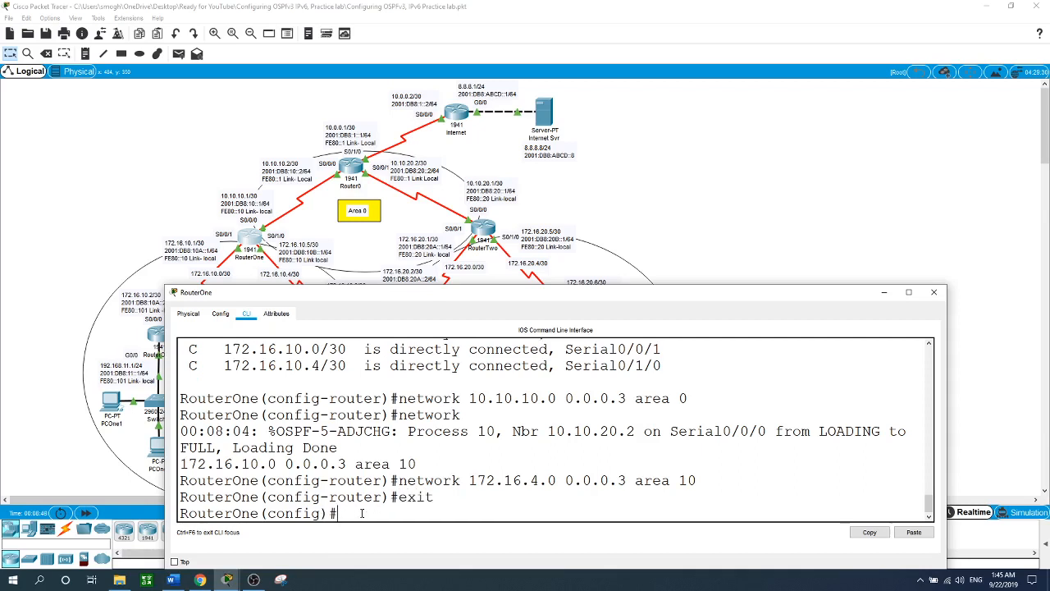
Step: Set the bandwidth of RouterOne's interface s0/0/0 to 128 and return to global configuration mode
type("int s0/0/0")
key("Return")
type("ban")
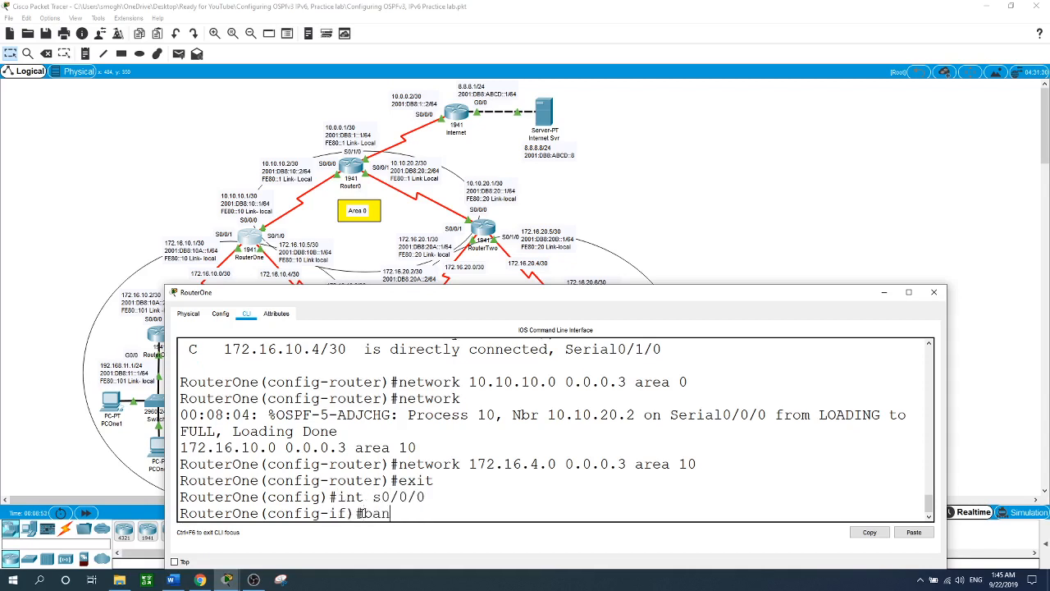
key("Tab")
type("128")
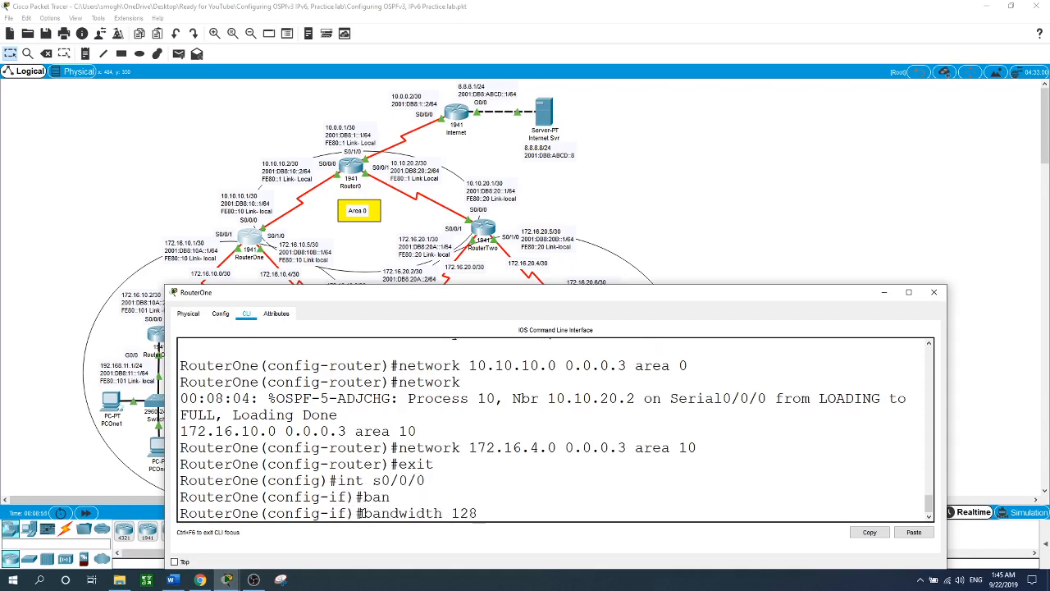
key("Return")
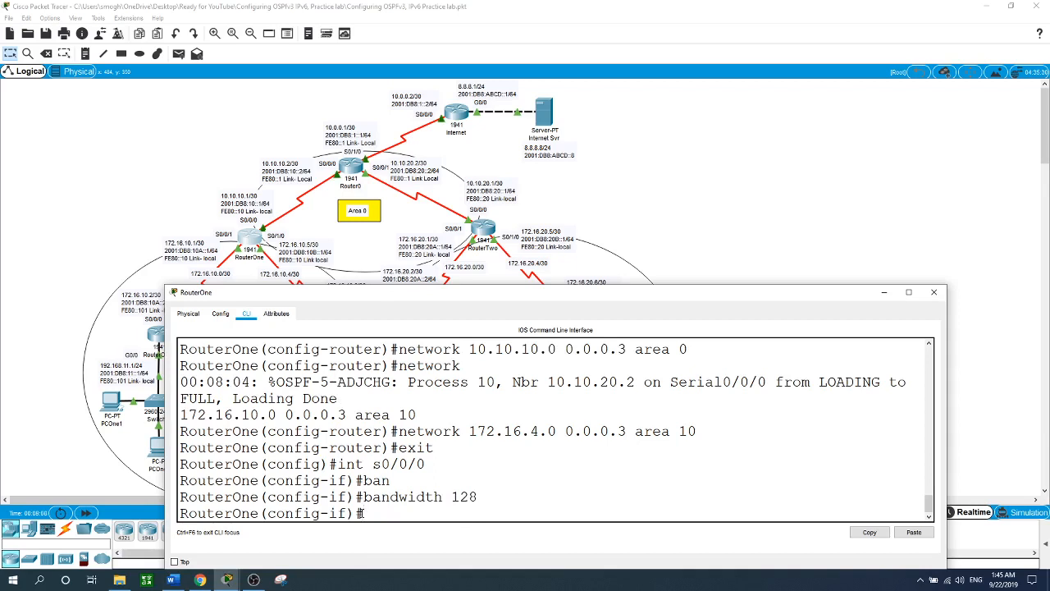
type("exit")
key("Return")
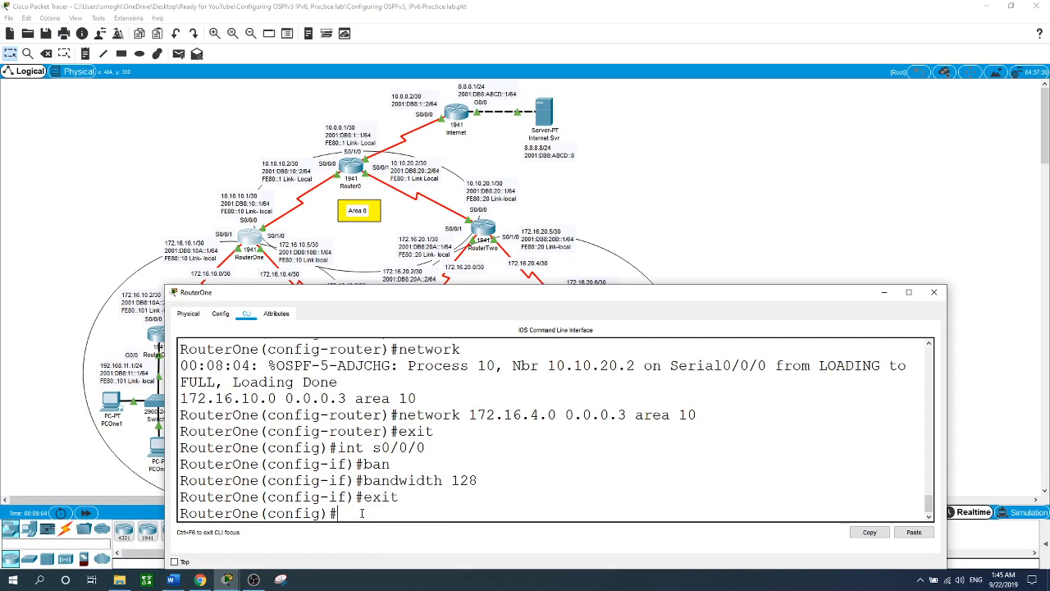
Step: Assign router ID 10.0.0.0 to OSPF process 10 on RouterOne
type("router ospf 10")
key("Return")
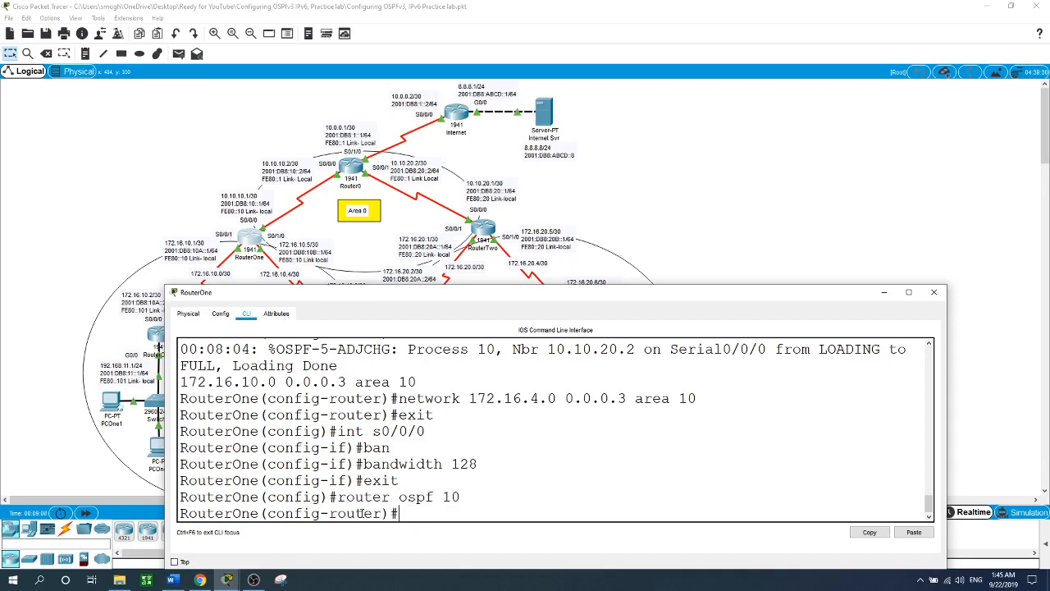
type("router")
key("Tab")
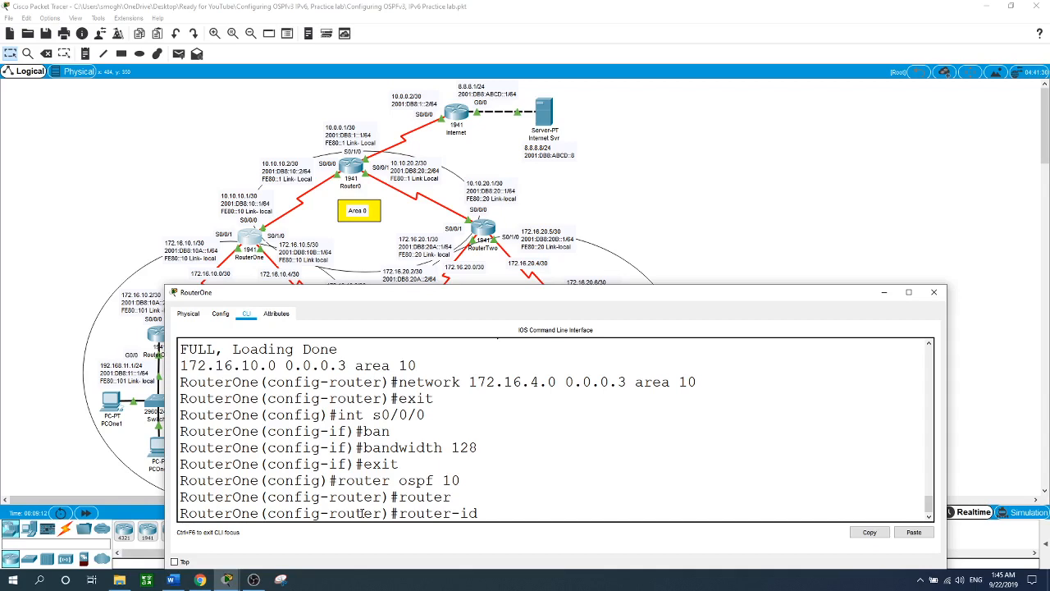
type("10.0.0.0")
key("Return")
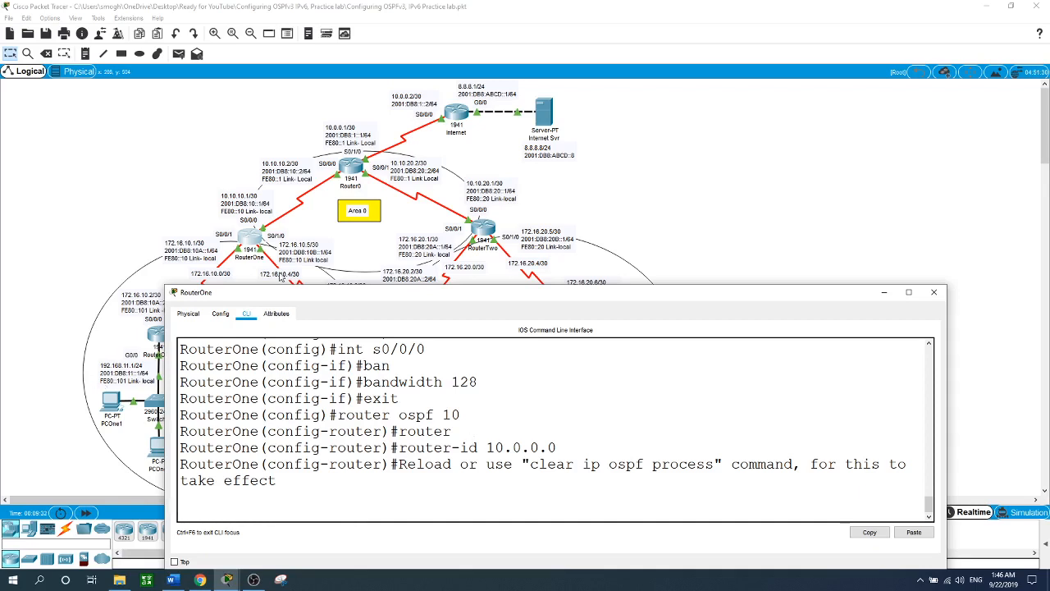
Step: Open RouterTwo's command line and enter privileged EXEC and global configuration mode
left_click(486, 230)
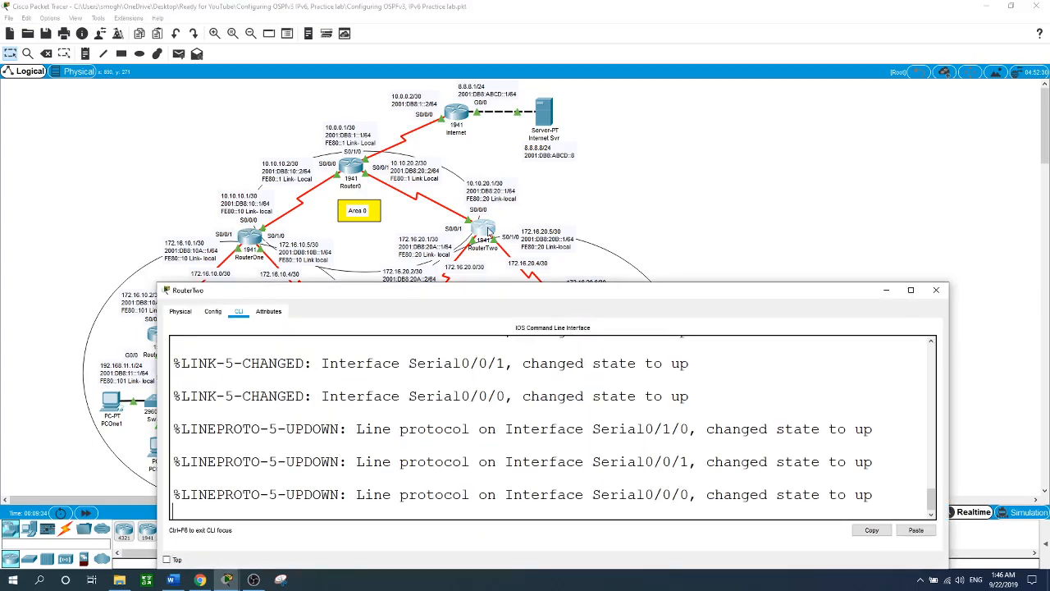
key("Return")
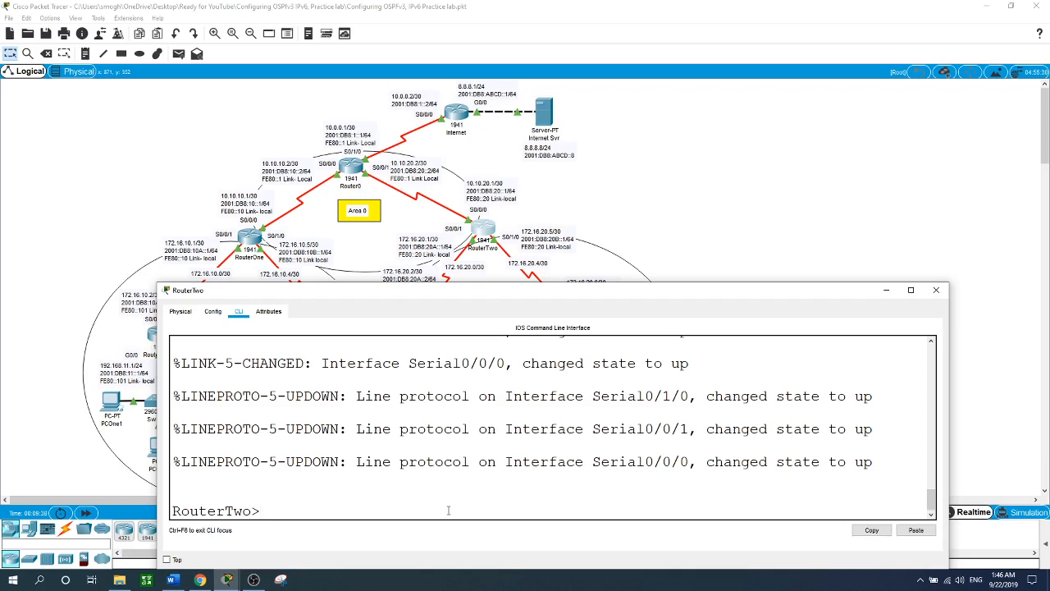
type("en")
key("Return")
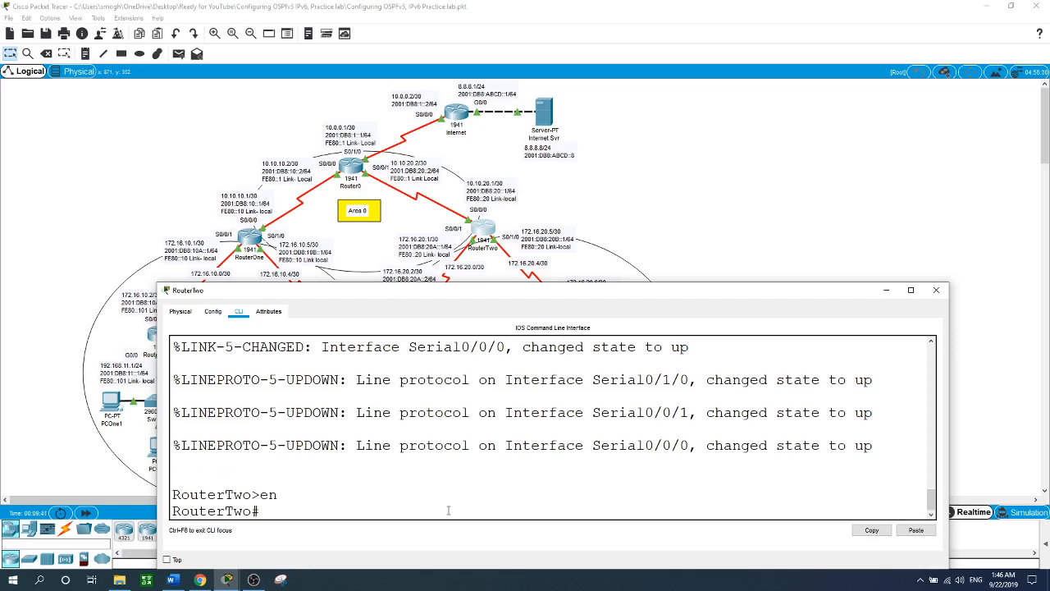
type("conf t")
key("Return")
Step: Start OSPF process 10 on RouterTwo and list its directly connected IPv4 routes
type("rout")
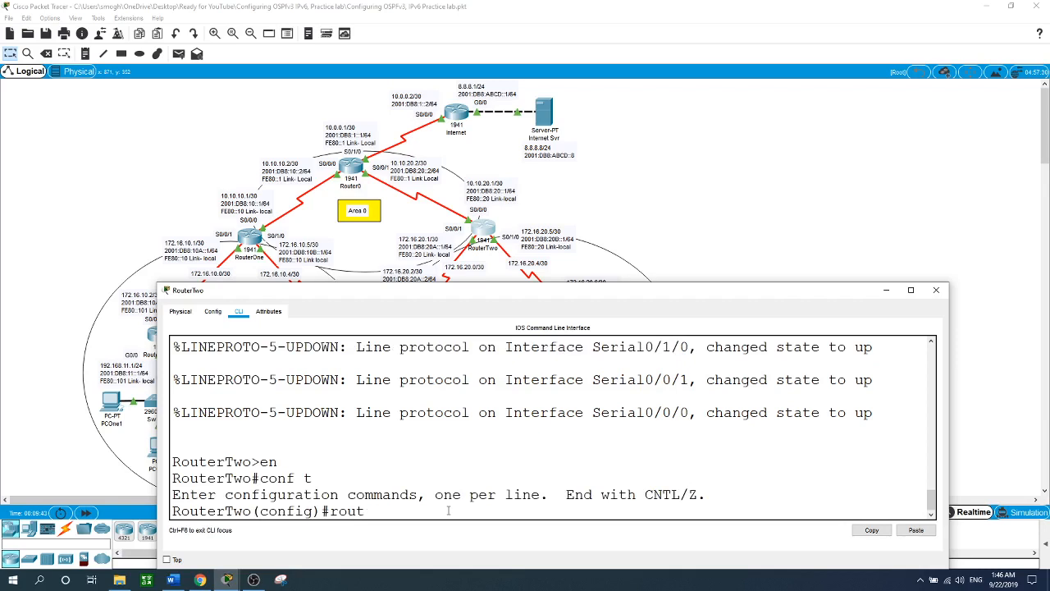
type("er ospf 10")
key("Return")
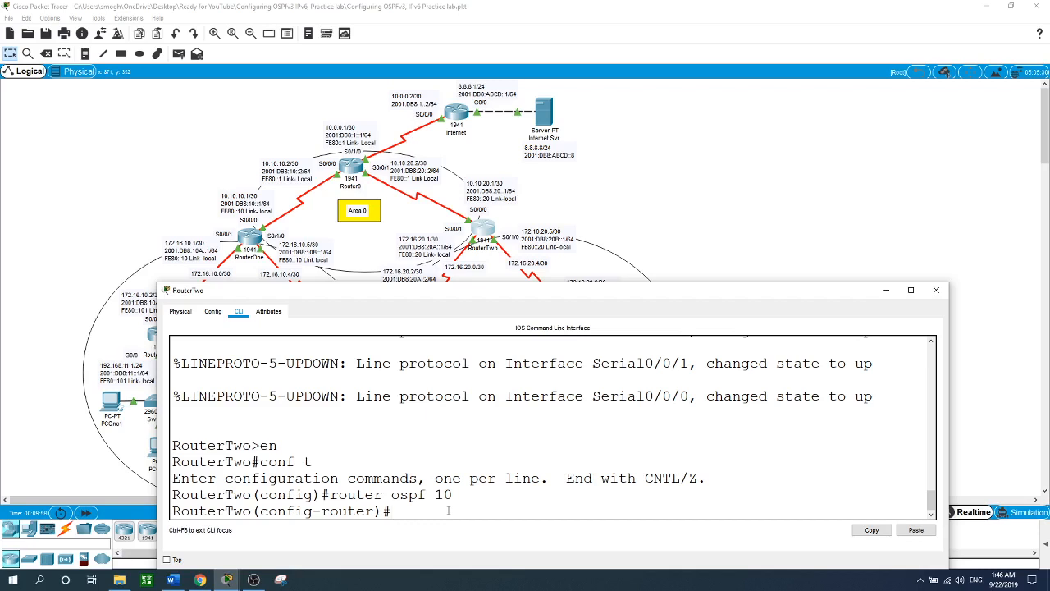
type("do show ip router cone")
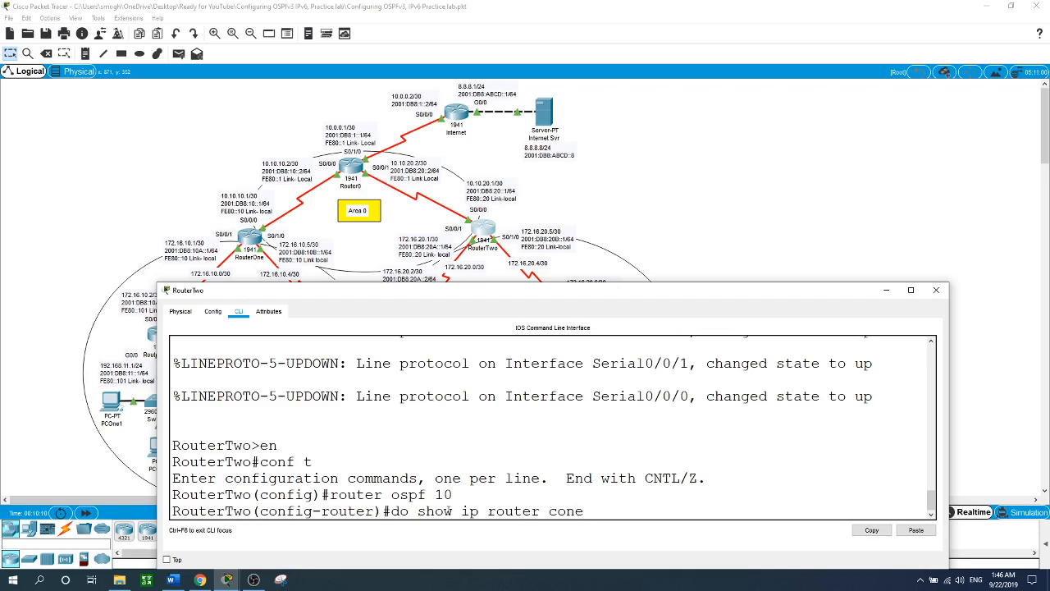
key("BackSpace")
type("necte")
type("d")
key("Return")
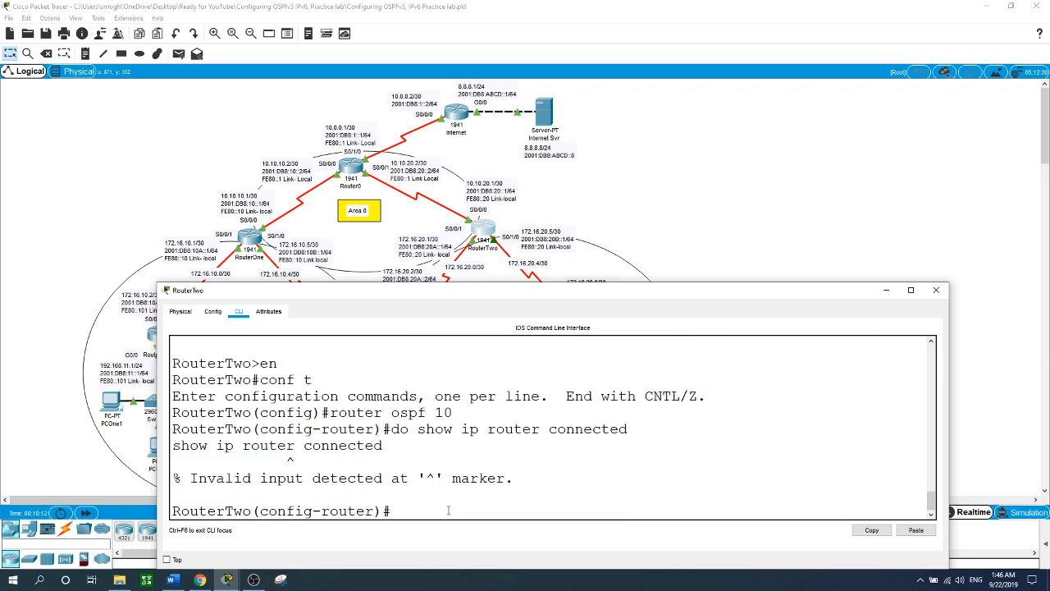
type("do show ip route conne")
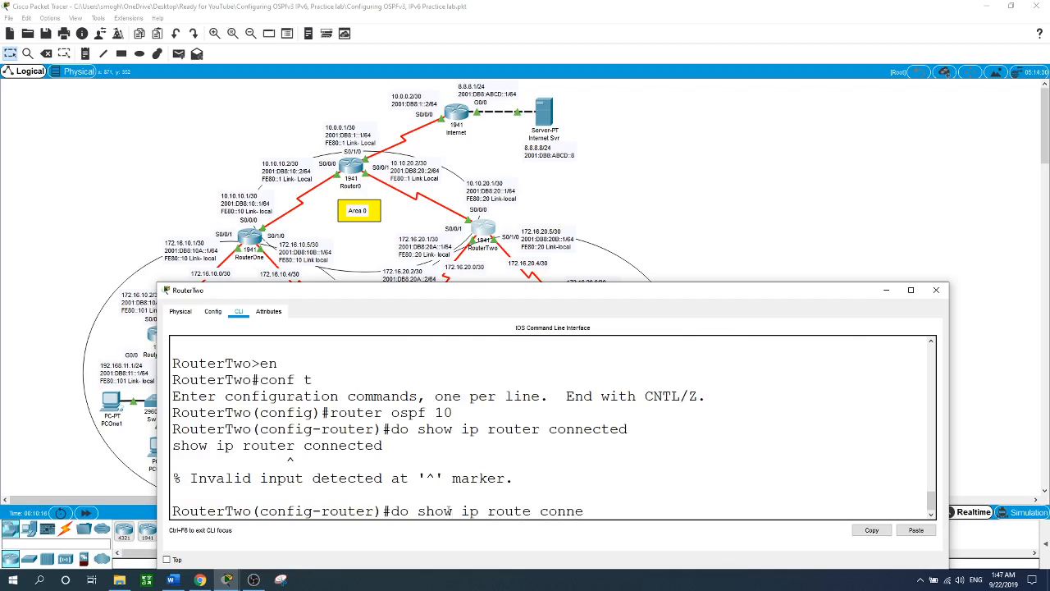
type("cted")
key("Return")
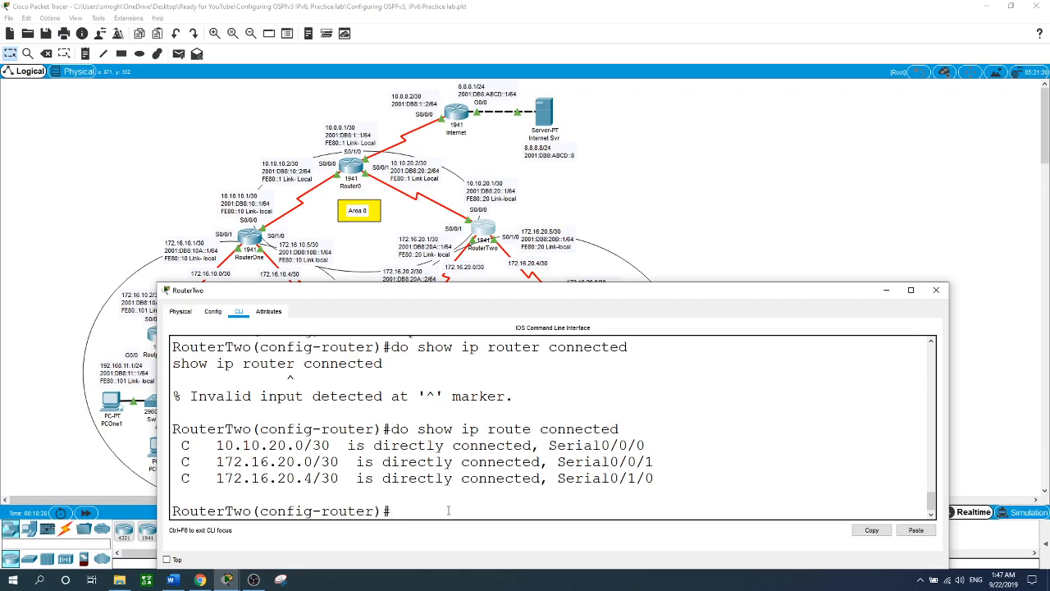
Step: Advertise network 10.10.20.0 with wildcard 0.0.0.3 in area 0 on RouterTwo
left_click(776, 233)
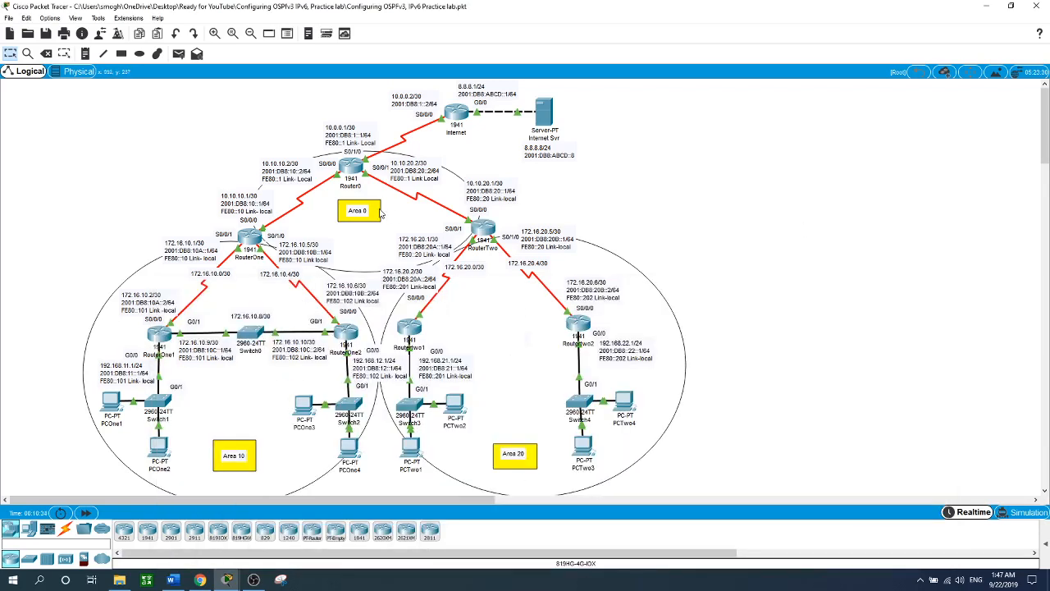
left_click(492, 229)
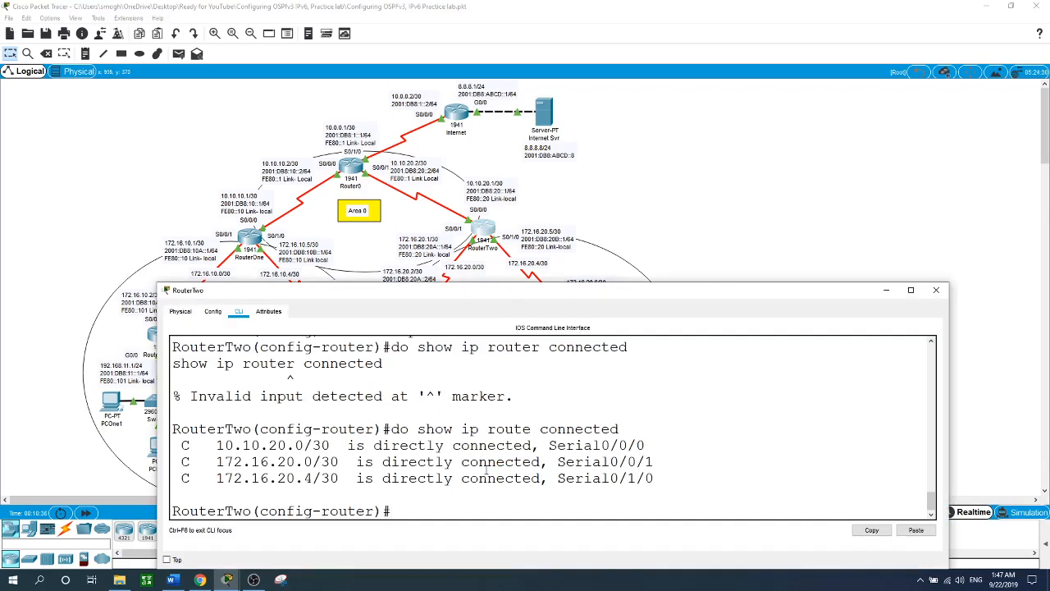
type("network 10.10.20.0 0.0.0.3 area 0")
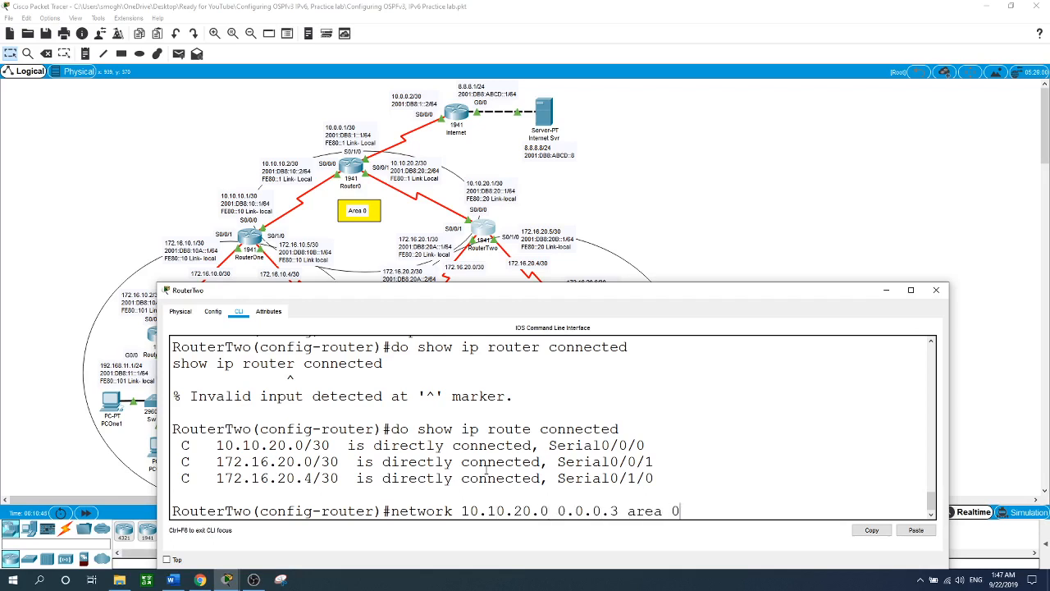
key("Return")
Step: Advertise network 172.16.20.0 with wildcard 0.0.0.3 in area 20 on RouterTwo
type("networ")
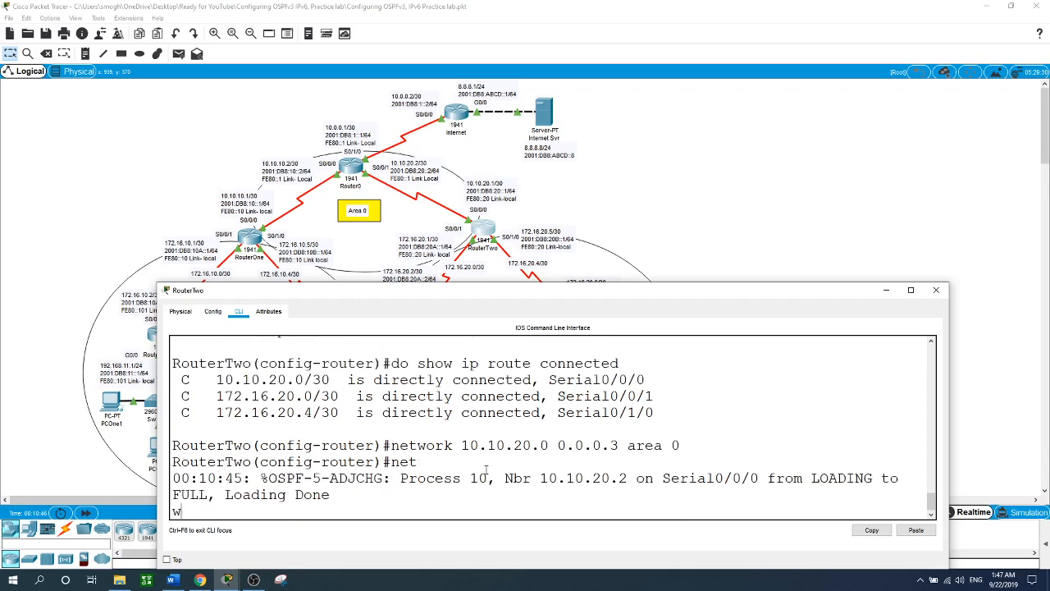
type("rk")
key("BackSpace")
key("BackSpace")
type("k 172.16.20.0 0.0.0.")
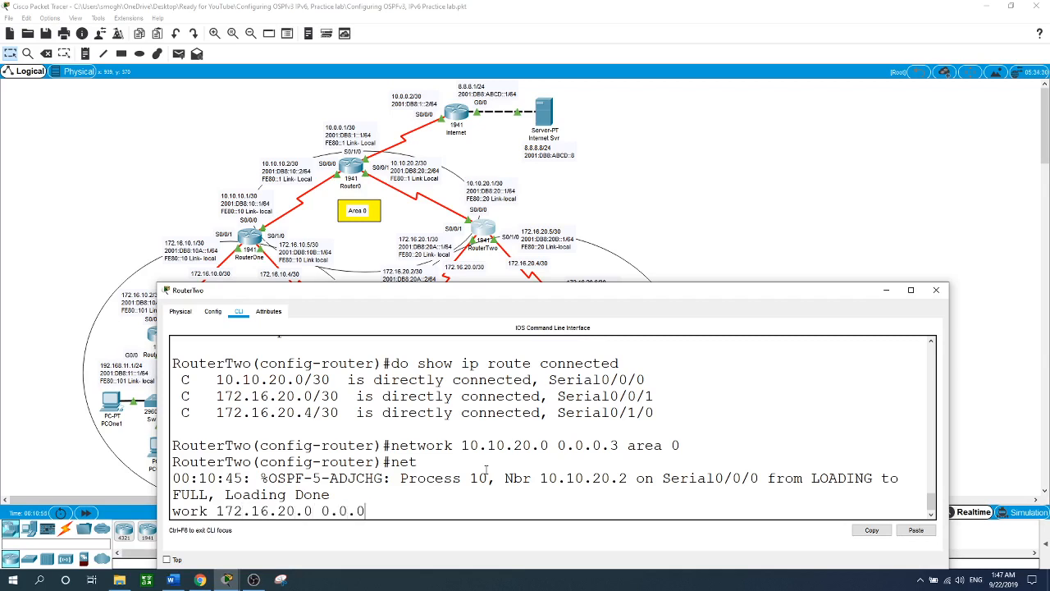
type("3 area 2-")
key("BackSpace")
type("0")
key("Return")
Step: Advertise network 172.16.20.4 with wildcard 0.0.0.3 in area 20 on RouterTwo and leave OSPF configuration mode
type("netwo")
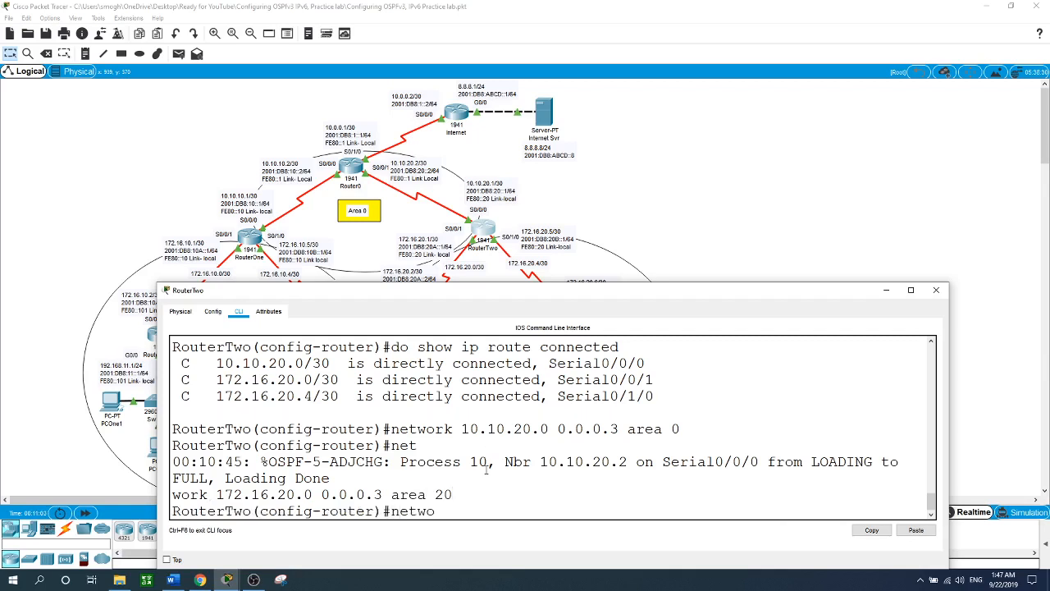
type("rk 172.16.20.4 0.0.0.")
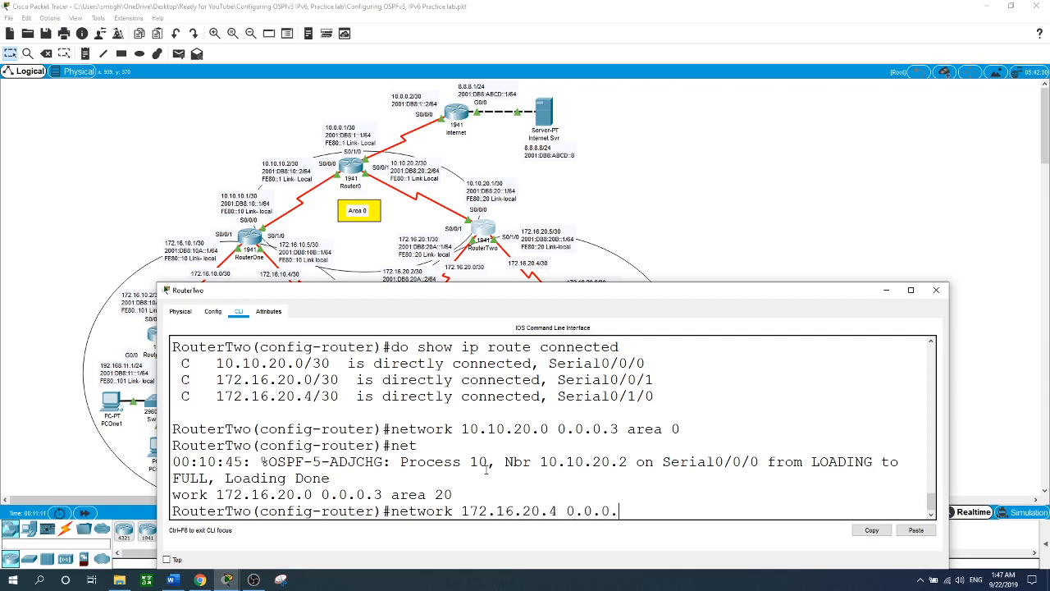
type("3 area 20")
key("Return")
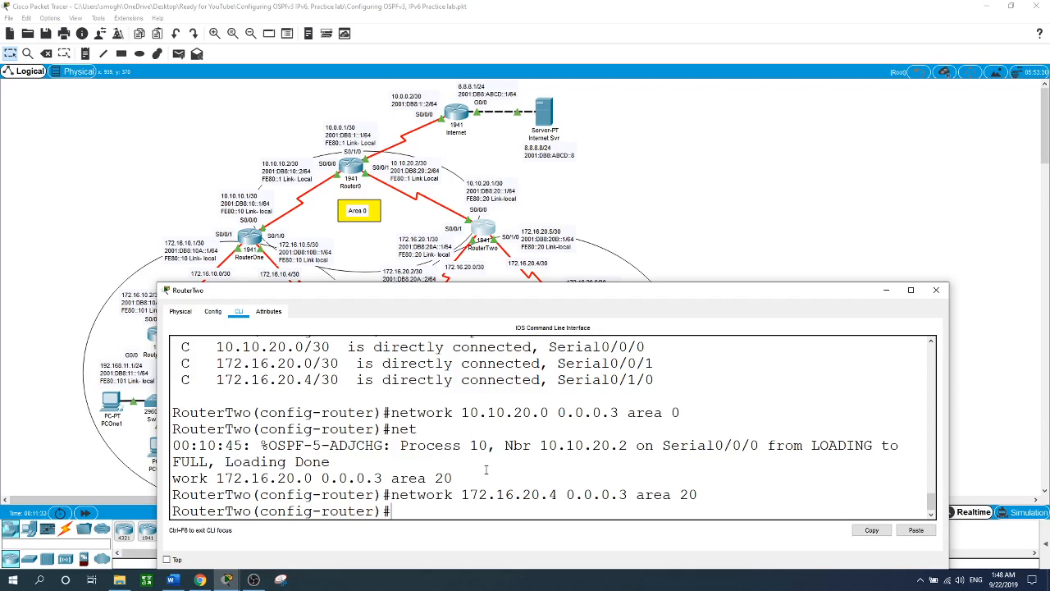
type("exit")
key("Return")
Step: Set the bandwidth of RouterTwo's interface s0/0/0 to 128 and return to global configuration mode
type("int s")
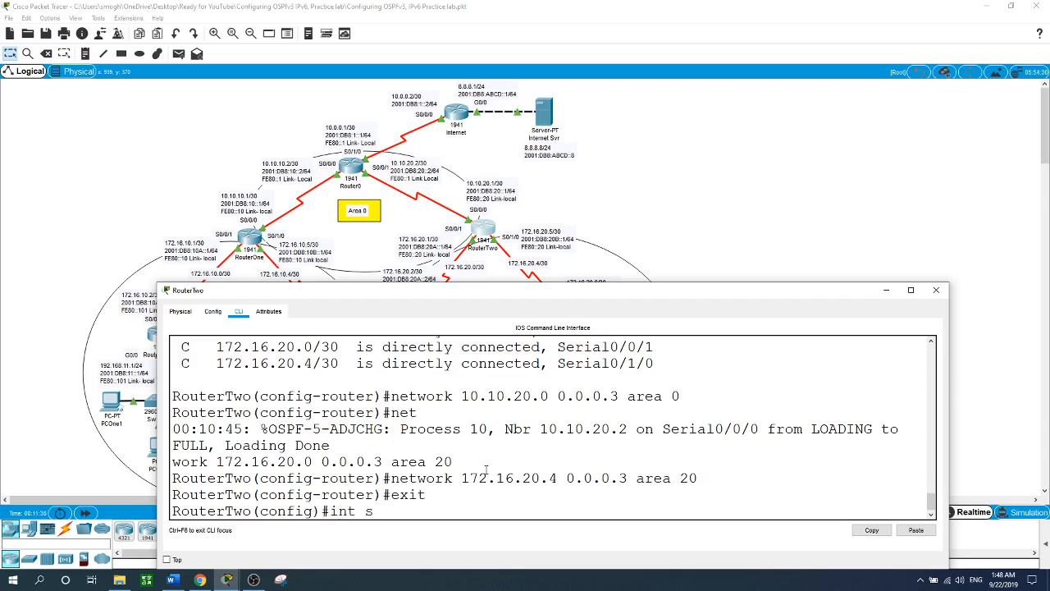
type("0/0/0")
key("Return")
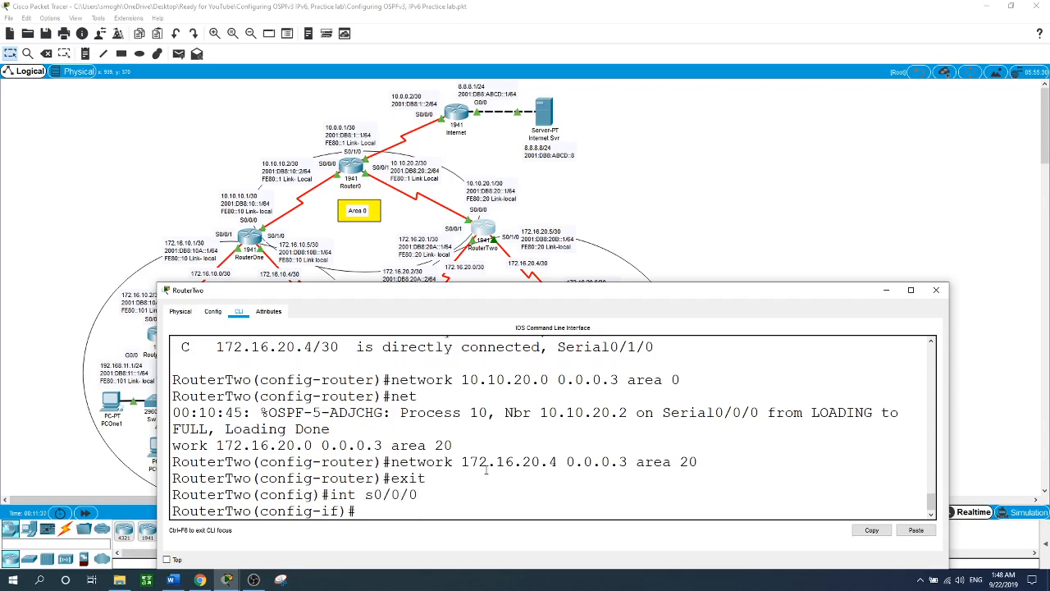
type("band")
key("Tab")
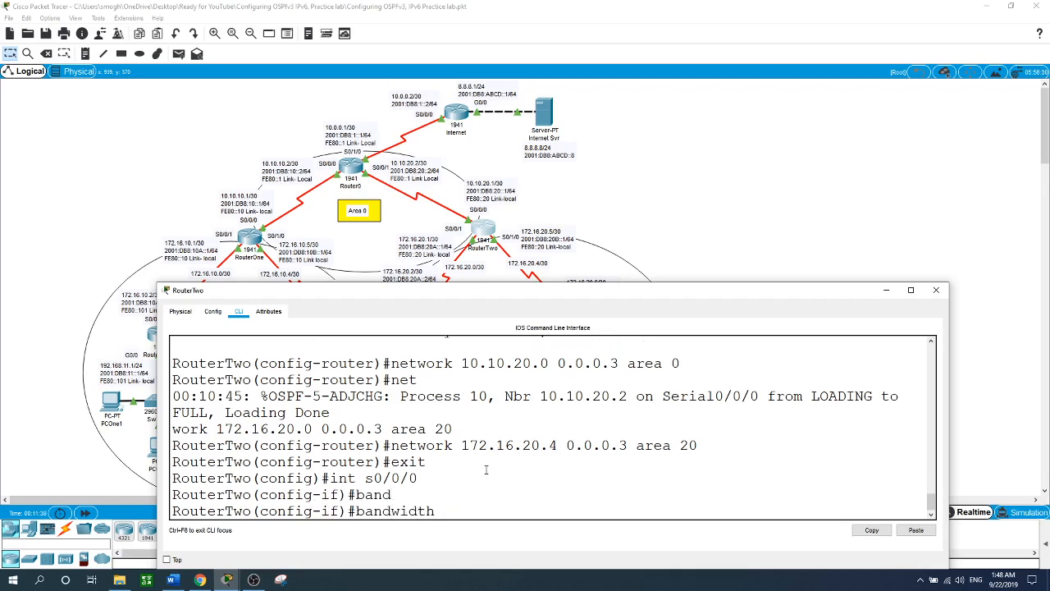
type("128")
key("Return")
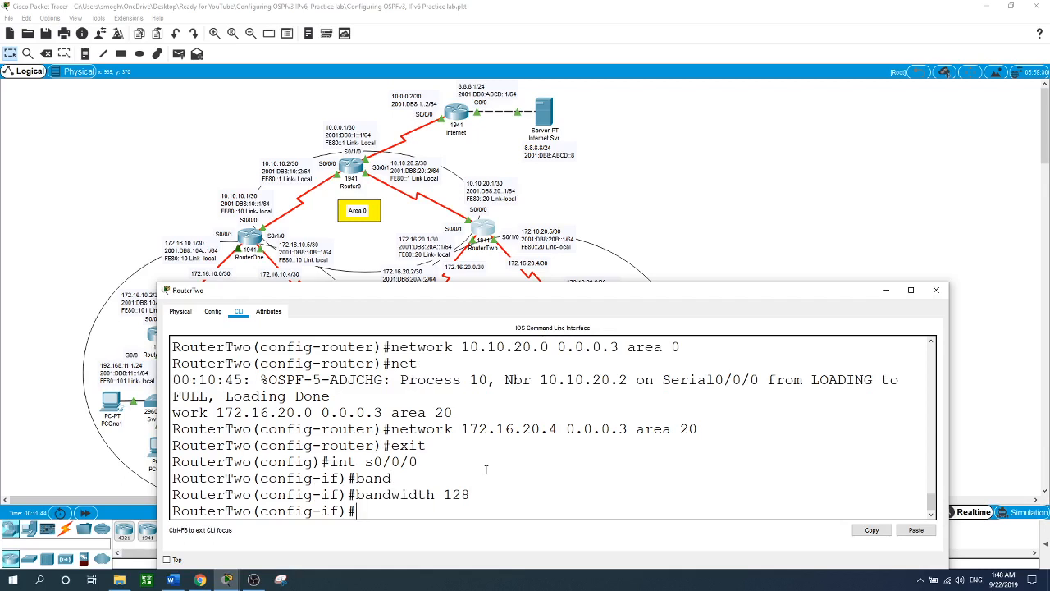
type("exit")
key("Return")
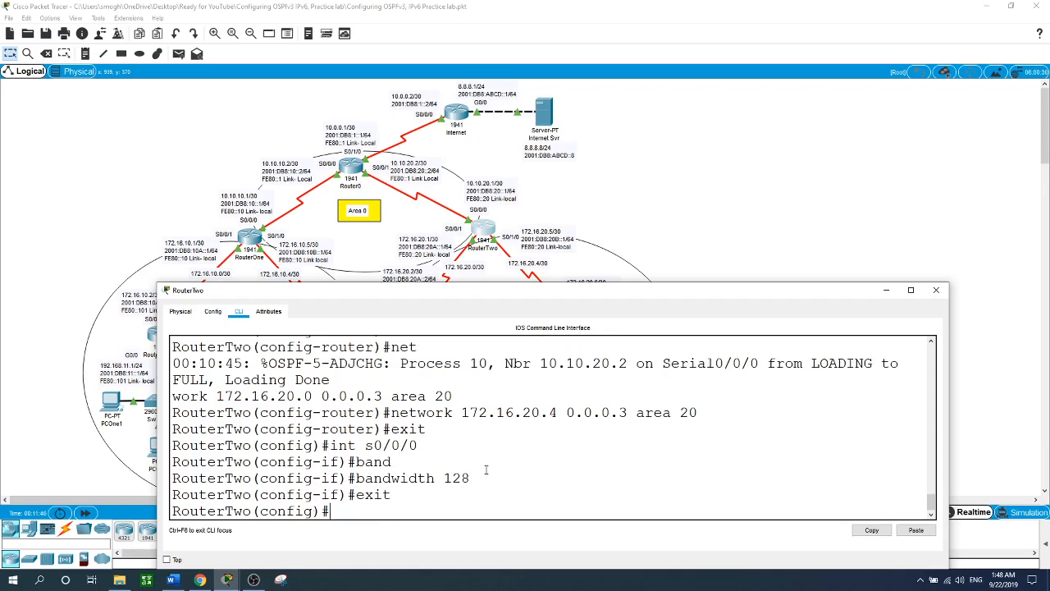
Step: Set the router ID of RouterTwo's OSPF process 10 to 20.0.0.0
type("router ospf 10")
key("Return")
type("router")
key("Tab")
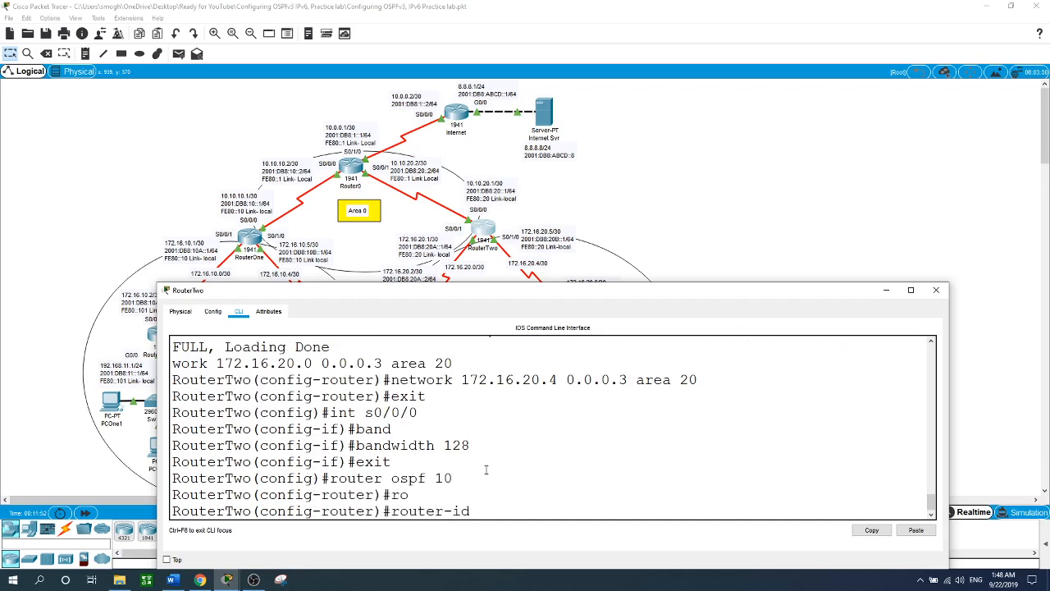
type("20.0.0.0")
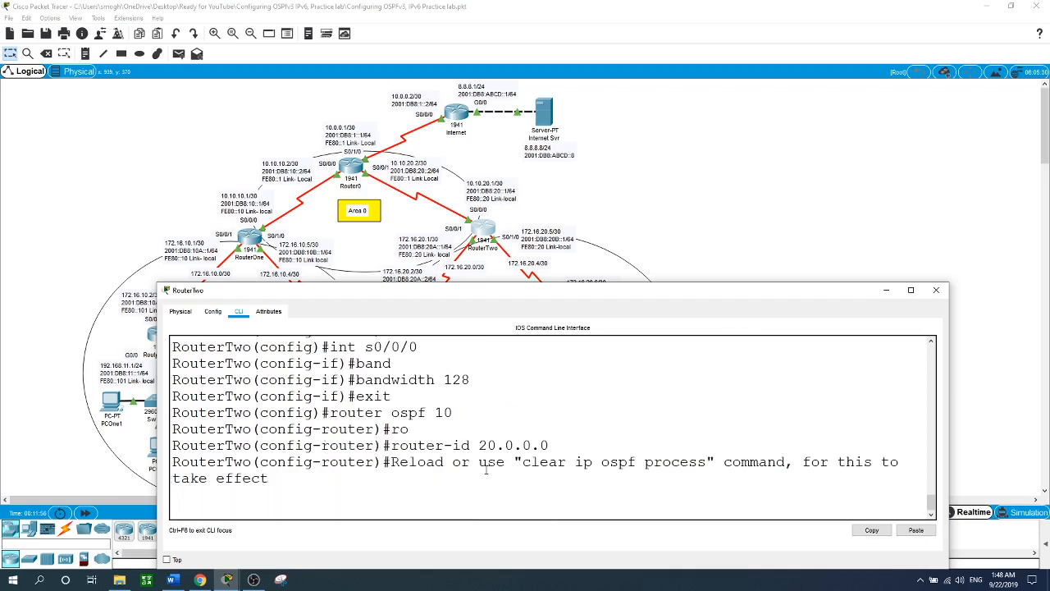
key("Return")
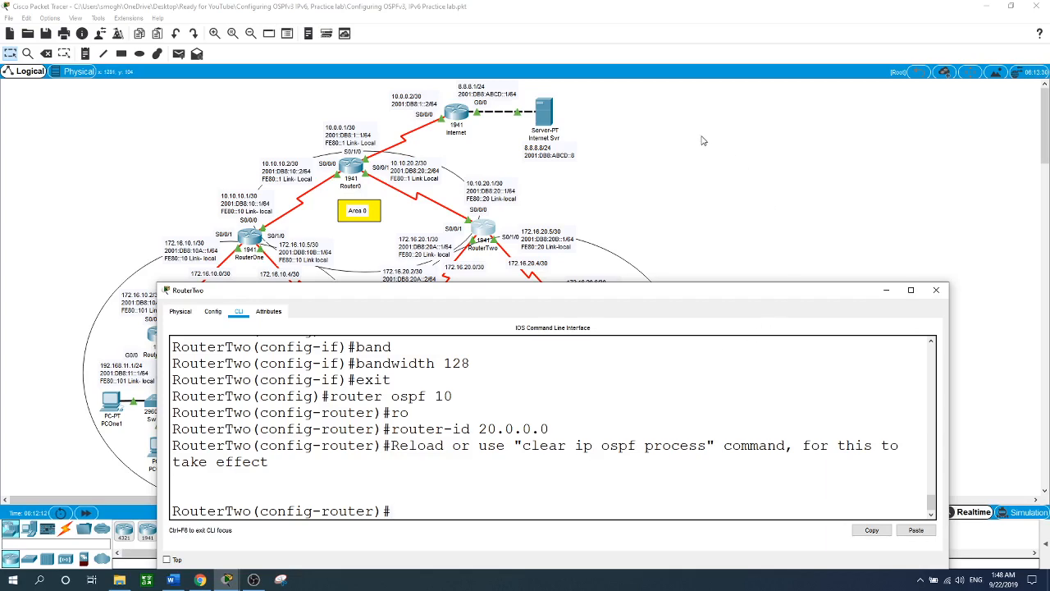
Step: Switch to Router0's command line and leave OSPF configuration mode for global configuration mode
left_click(544, 188)
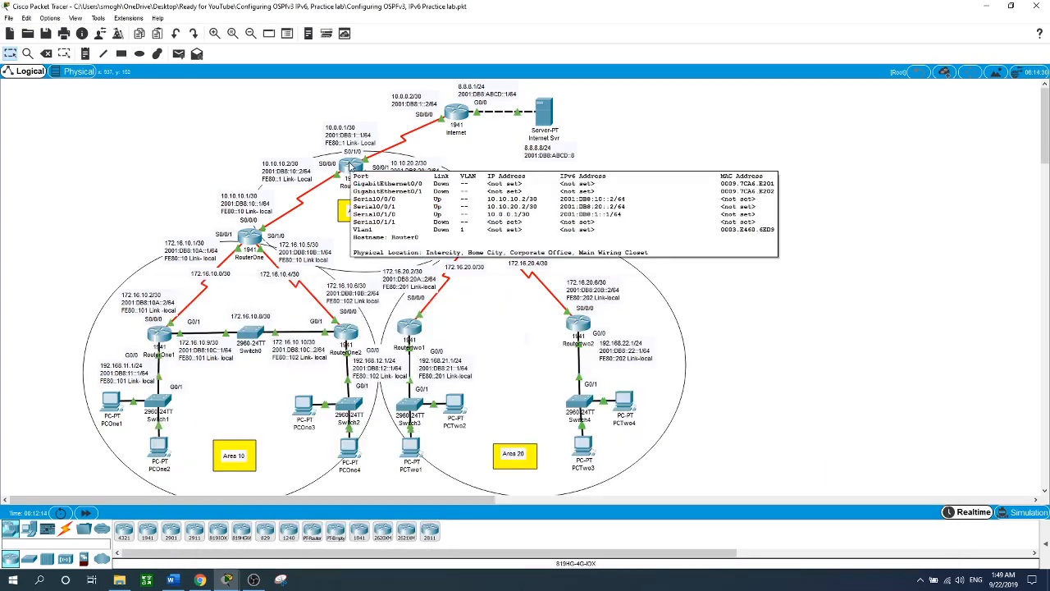
left_click(351, 167)
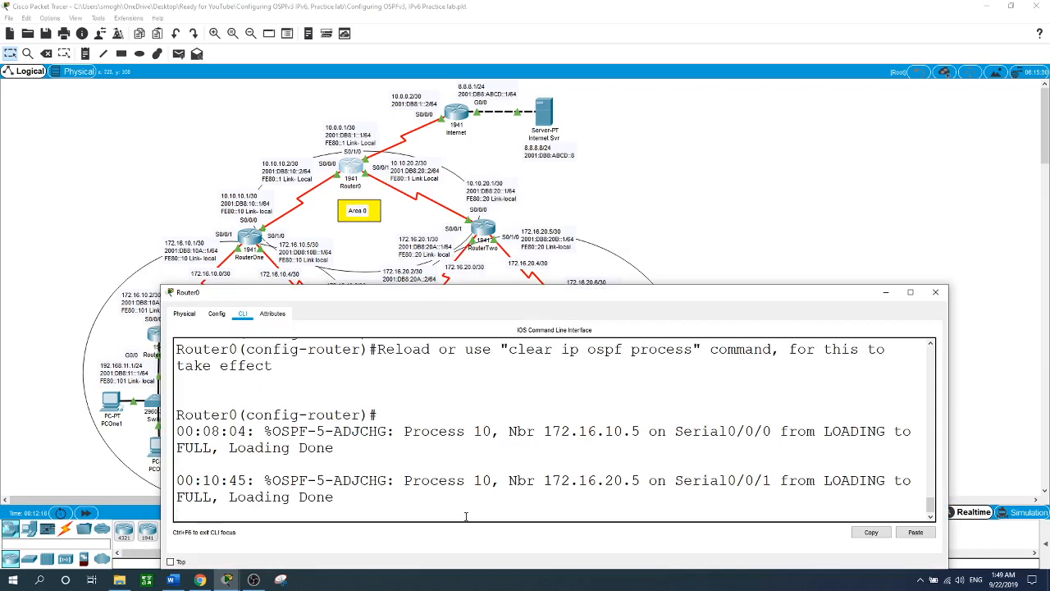
key("Return")
type("exit")
key("Return")
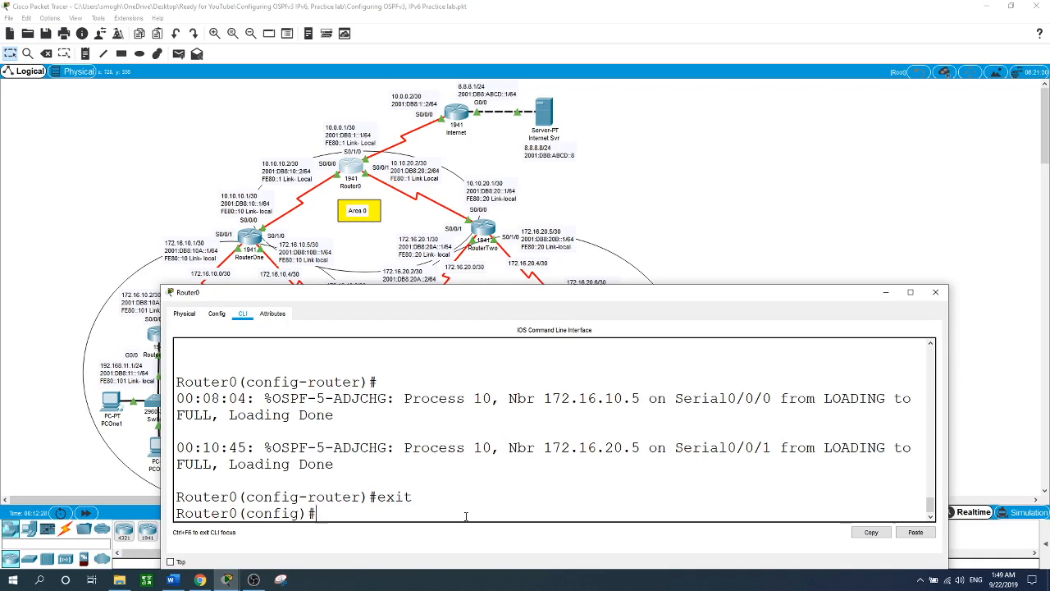
Step: Try to start IPv6 OSPF process 10 on Router0
type("ipv6 router osp")
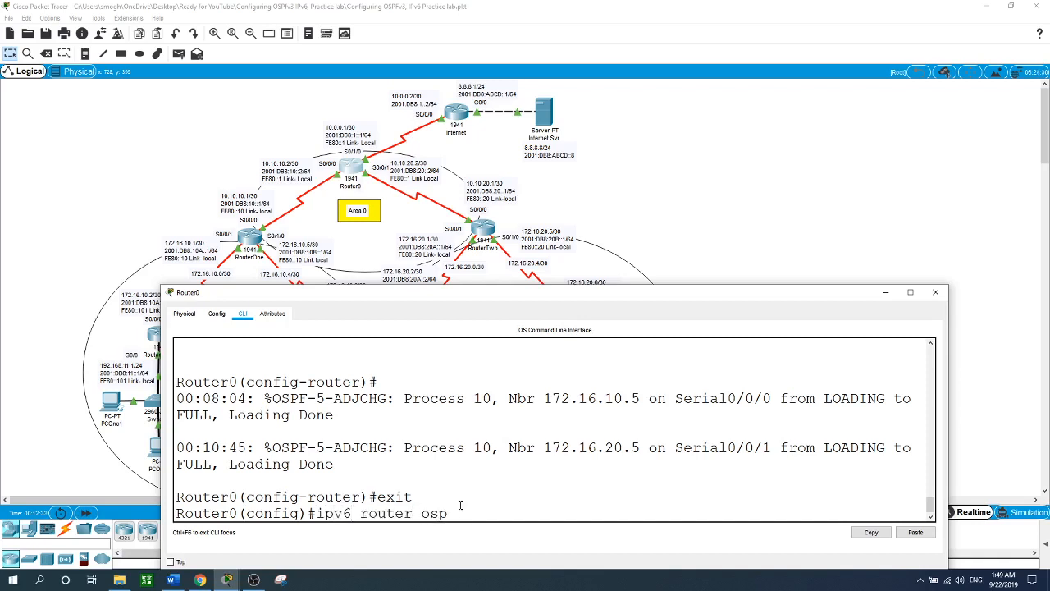
type("f 10")
key("Return")
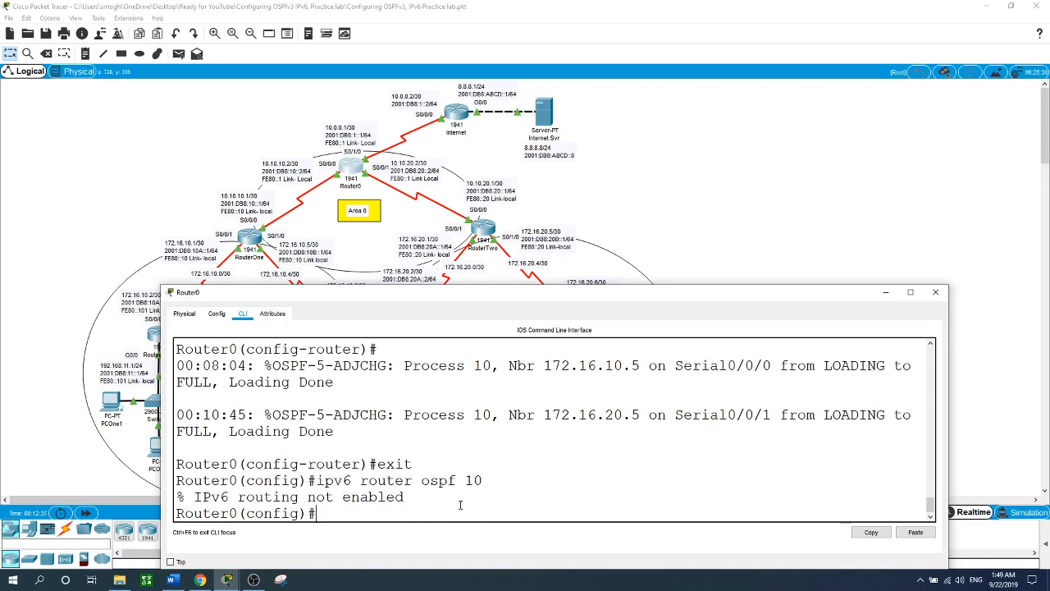
Step: Enable IPv6 unicast routing on Router0
type("ipv6 uni")
key("Tab")
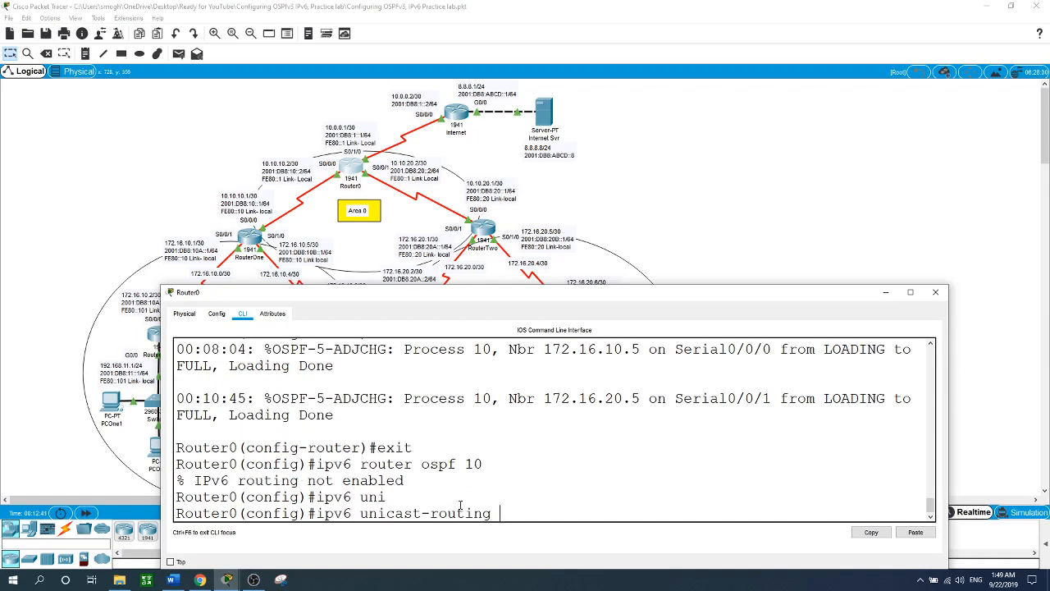
key("Return")
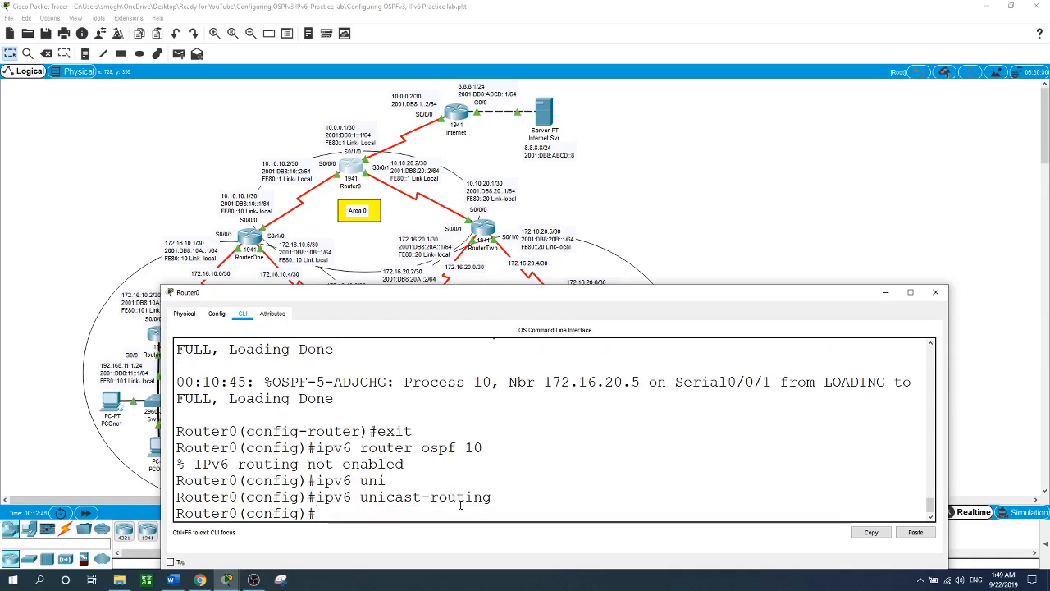
Step: Start IPv6 OSPF process 10 on Router0 with router ID 10.20.0.0, and return to global configuration mode
key("Up")
key("Up")
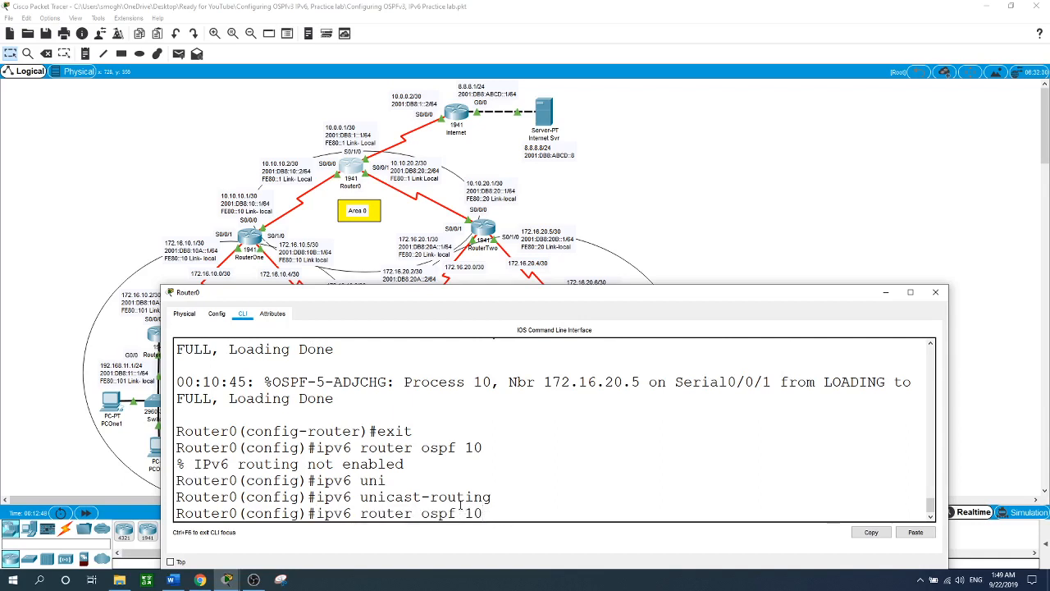
key("Return")
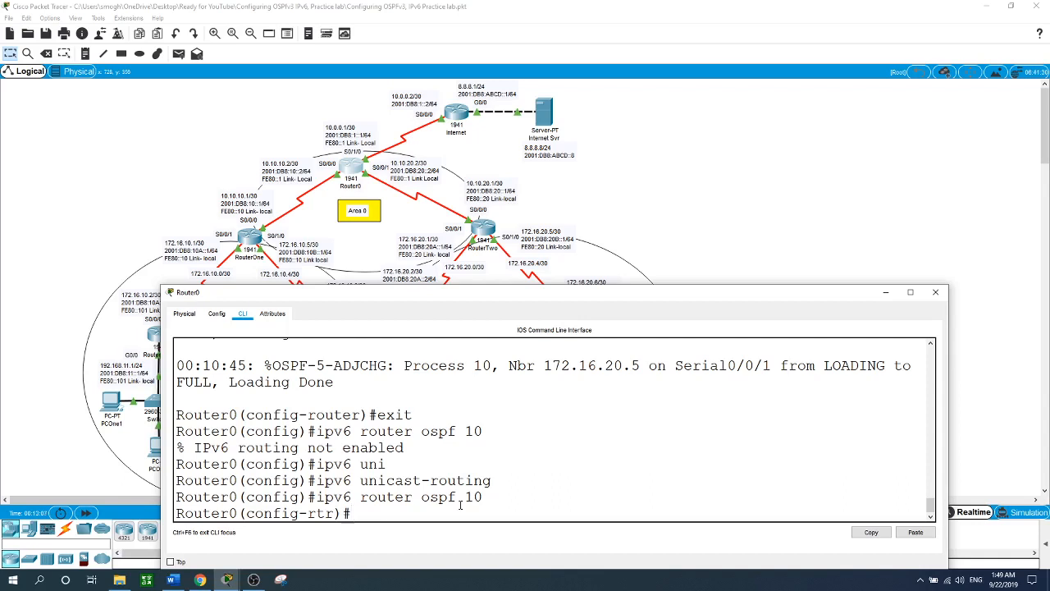
type("rout")
key("Tab")
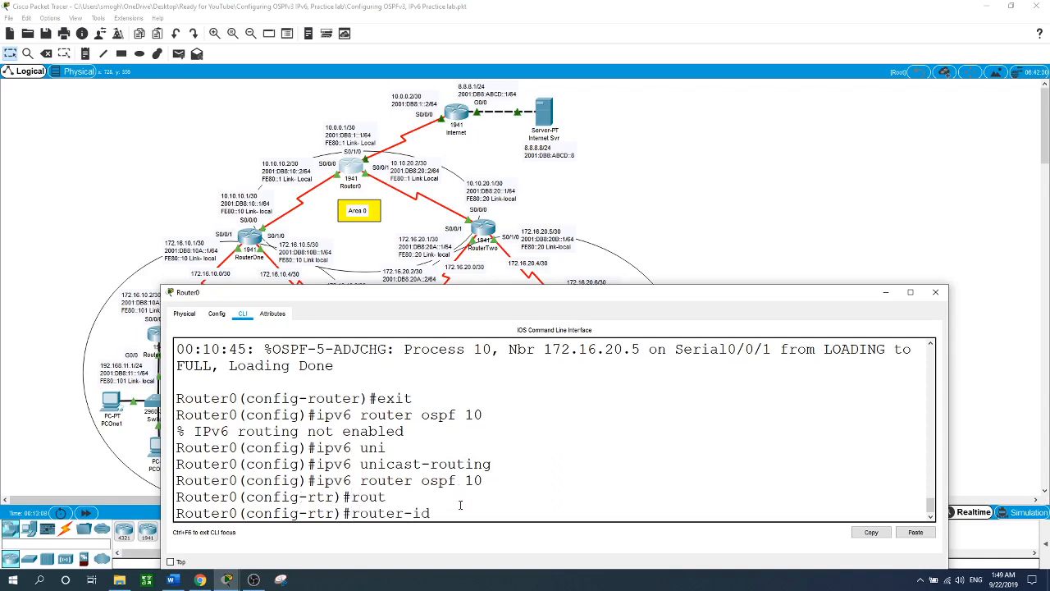
type("10.20.0.0.")
key("BackSpace")
key("Return")
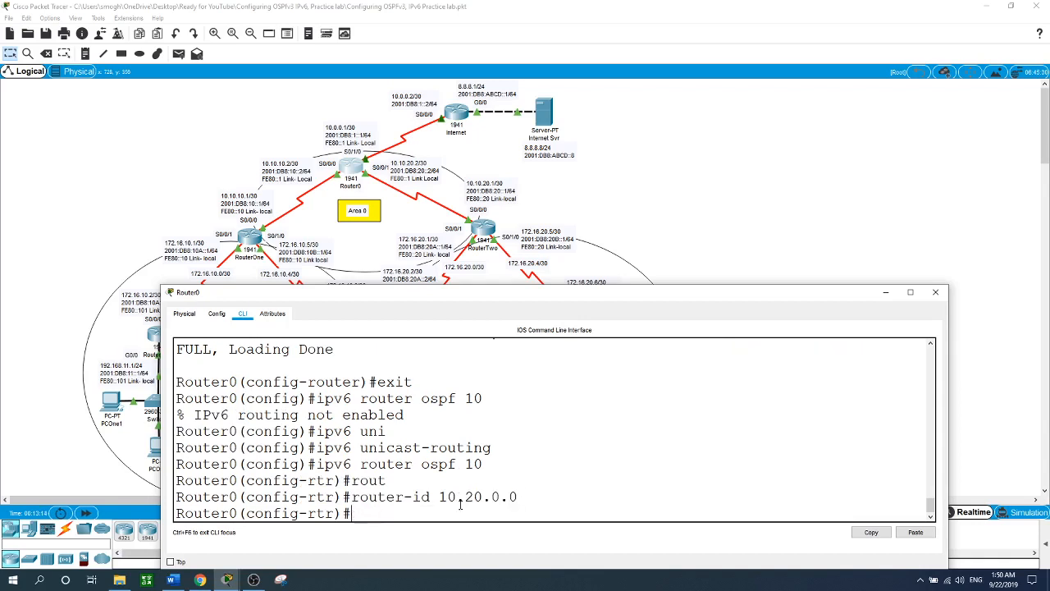
type("exit")
key("Return")
Step: Enable IPv6 OSPF process 10 in area 0 on Router0's interface s0/0/0
type("in")
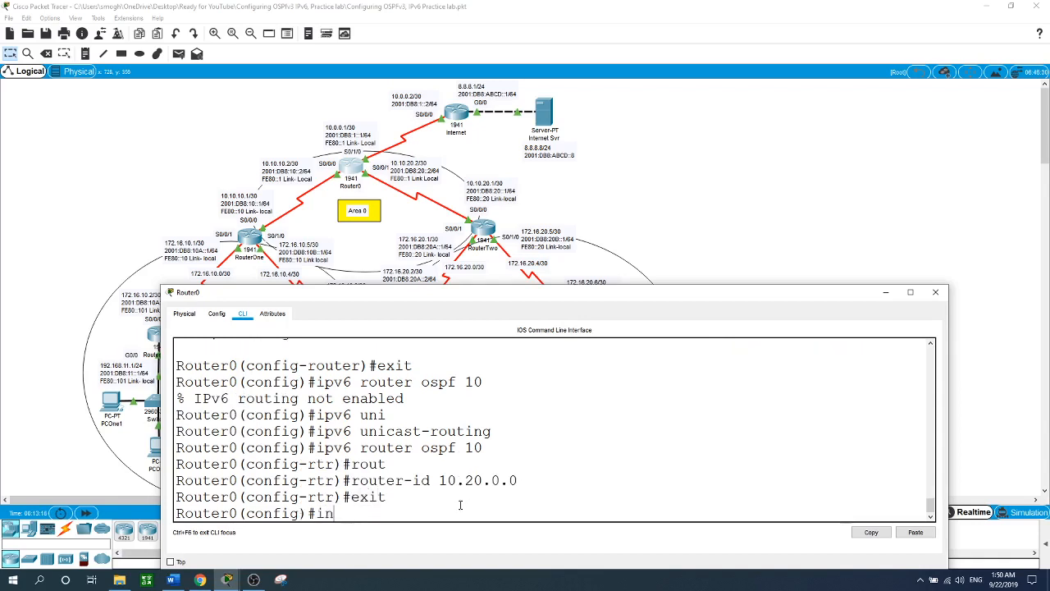
type("t s0/0/0")
key("Return")
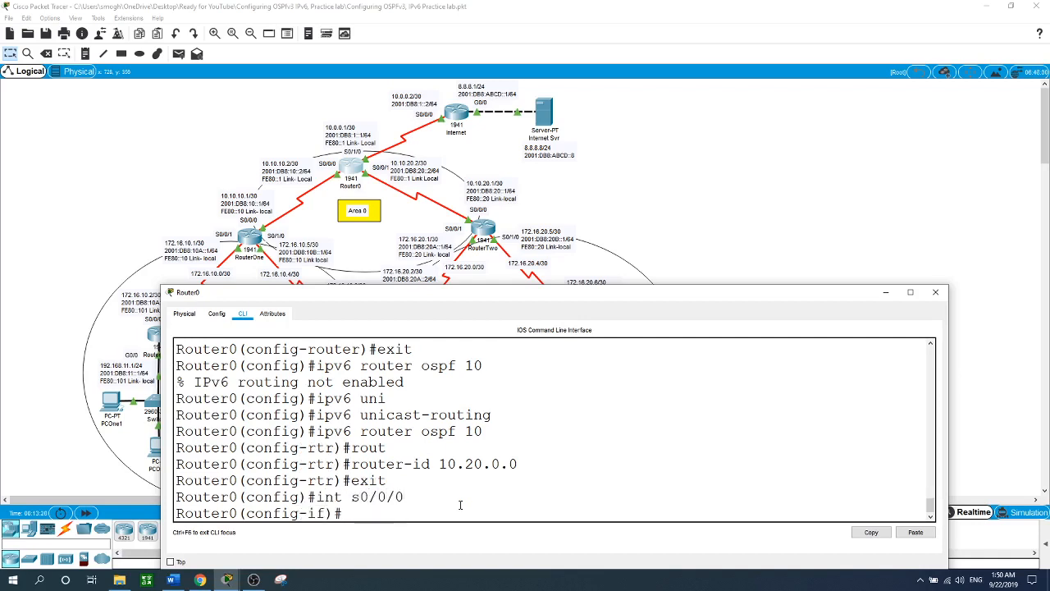
type("ipv6 ospf 10 area")
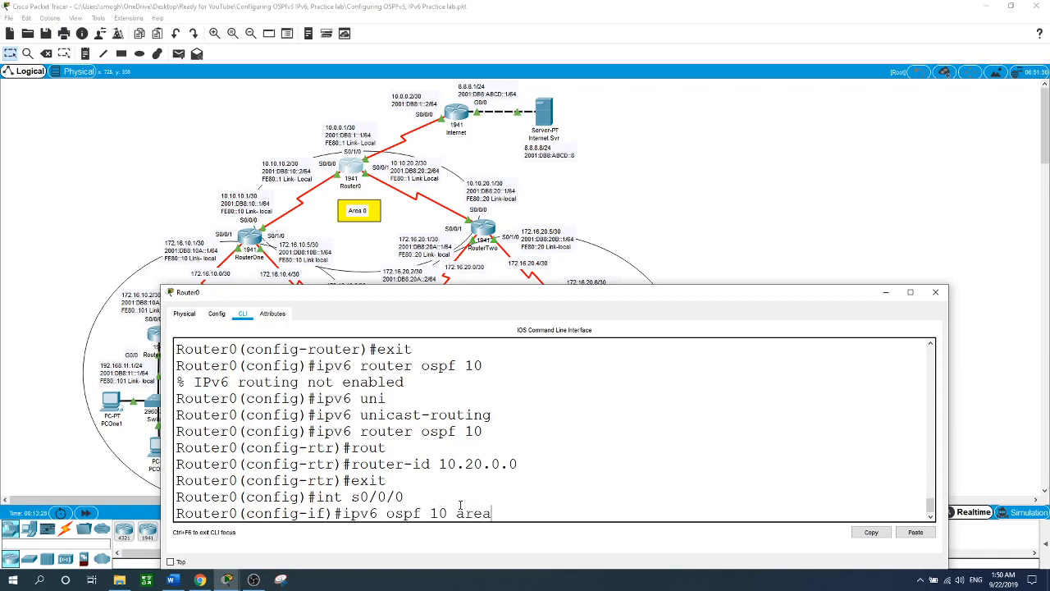
type(" 0")
key("Return")
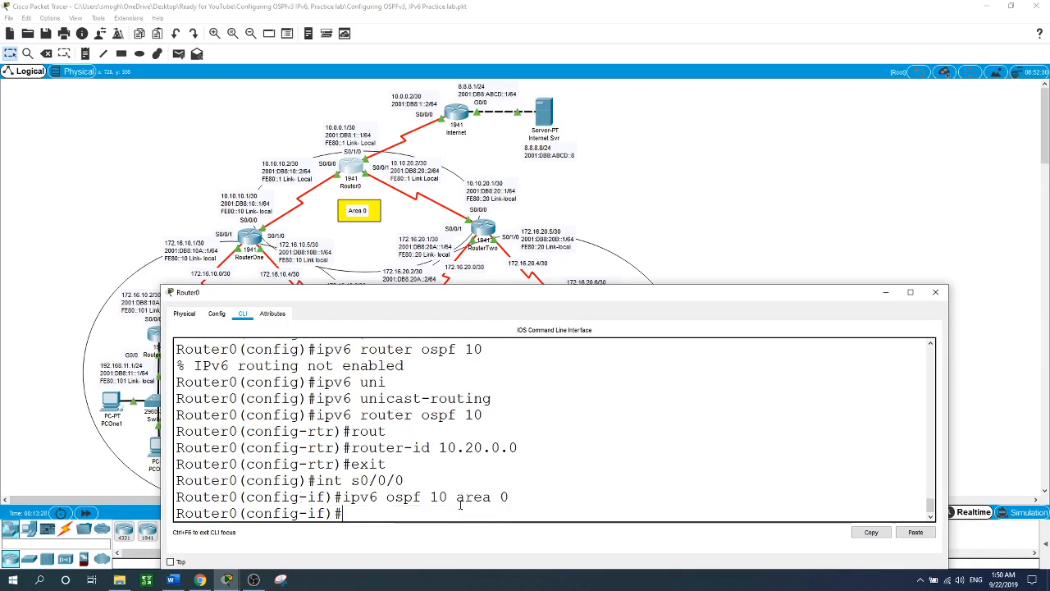
Step: Enable IPv6 OSPF process 10 in area 0 on Router0's interface s0/0/1
type("int s0/0/1")
key("Return")
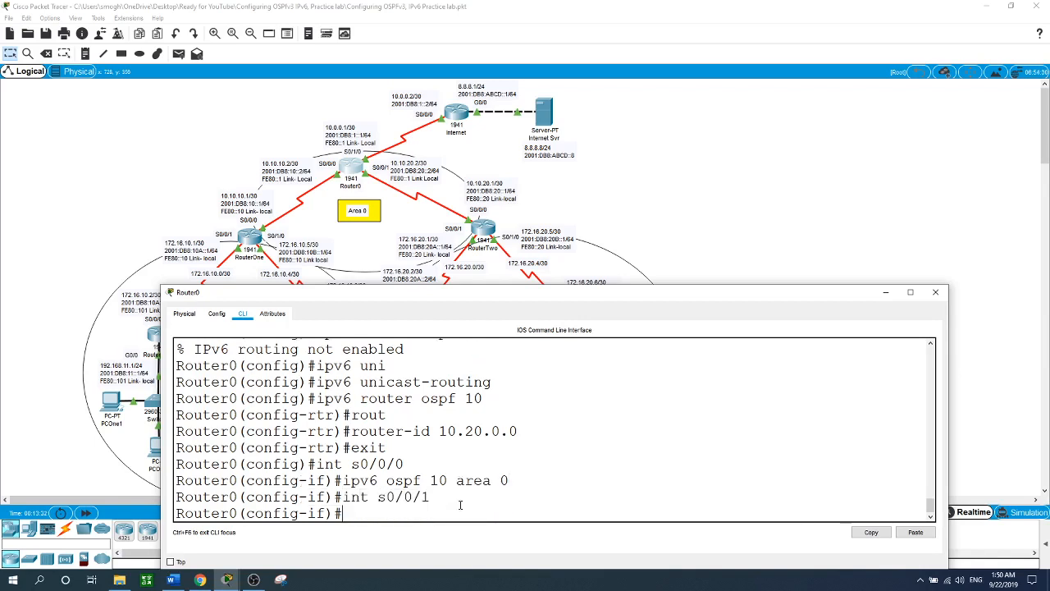
type("ipv6 ospf 10 area")
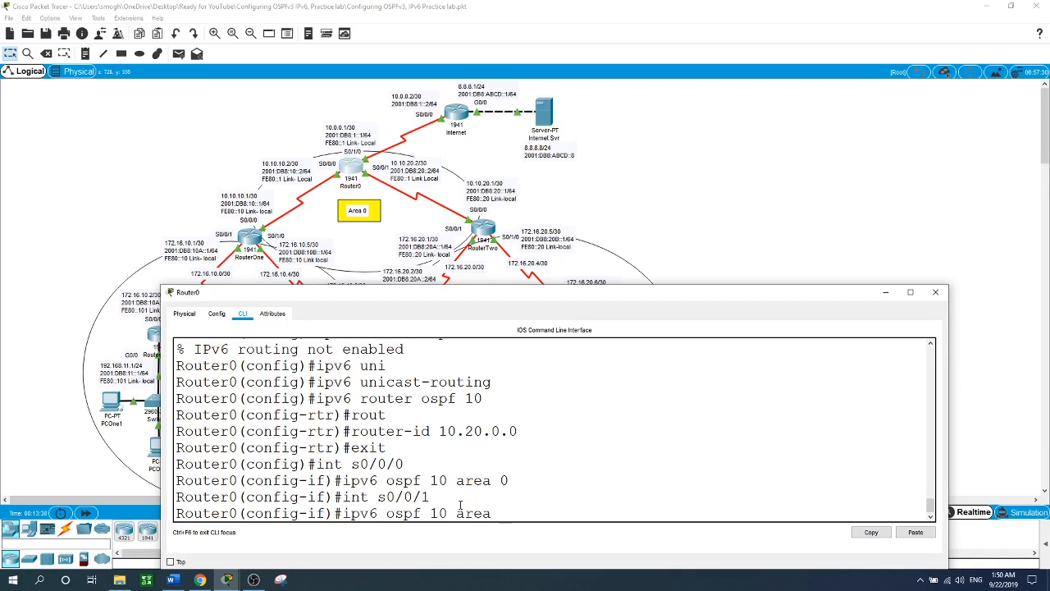
type(" 0")
key("Return")
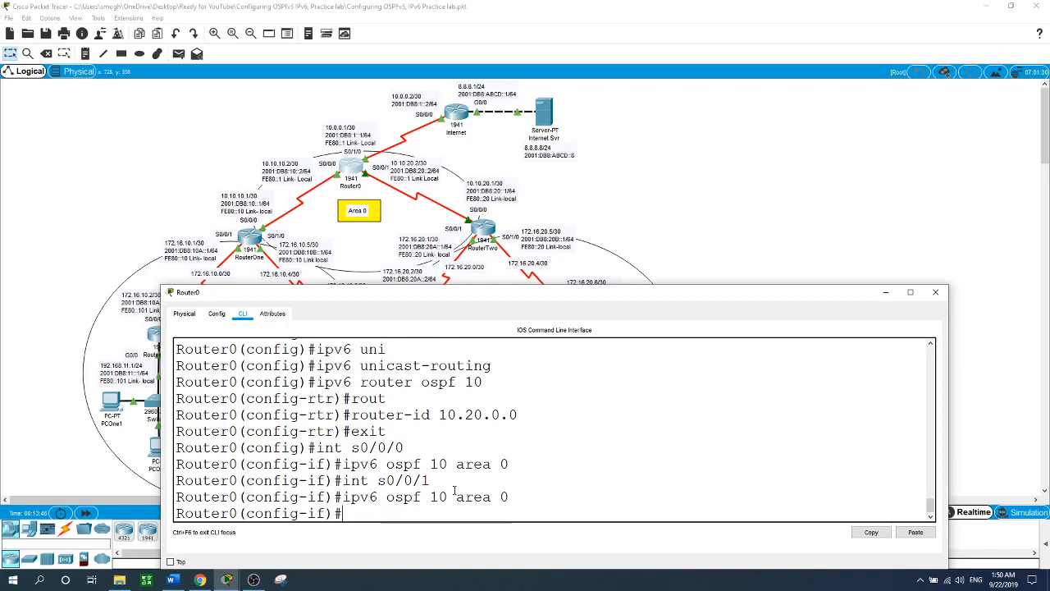
Step: Switch to RouterOne's command line, leave OSPF configuration mode and enable IPv6 unicast routing
left_click(128, 129)
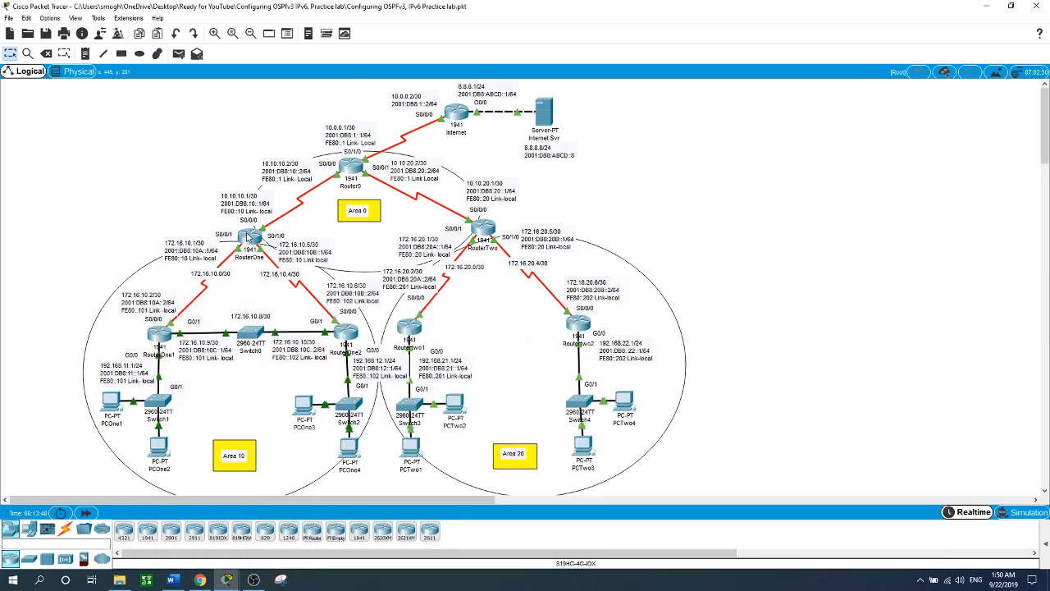
left_click(249, 239)
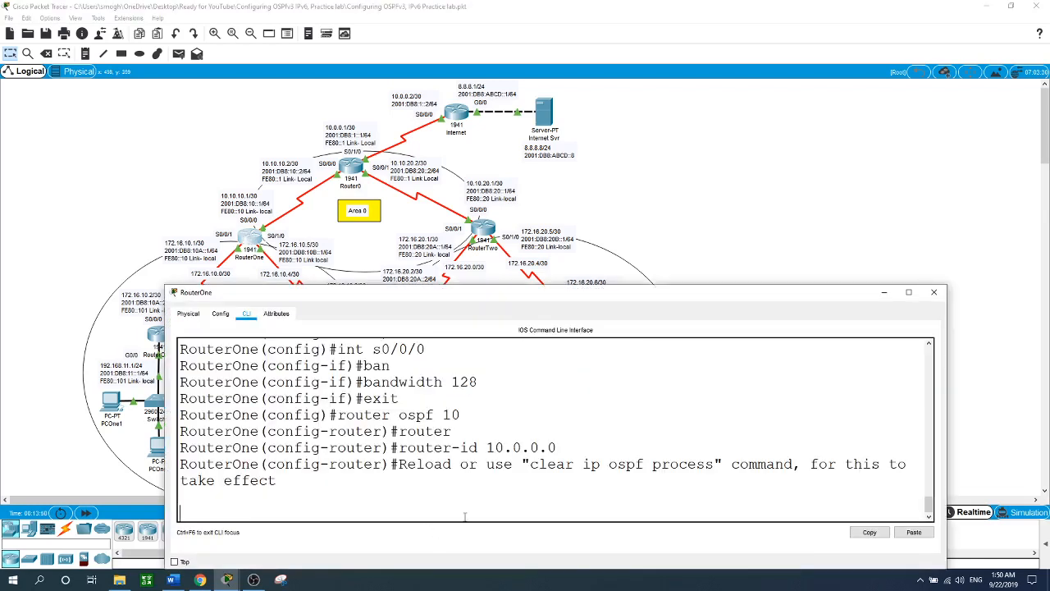
key("Return")
type("exi")
type("t")
key("Return")
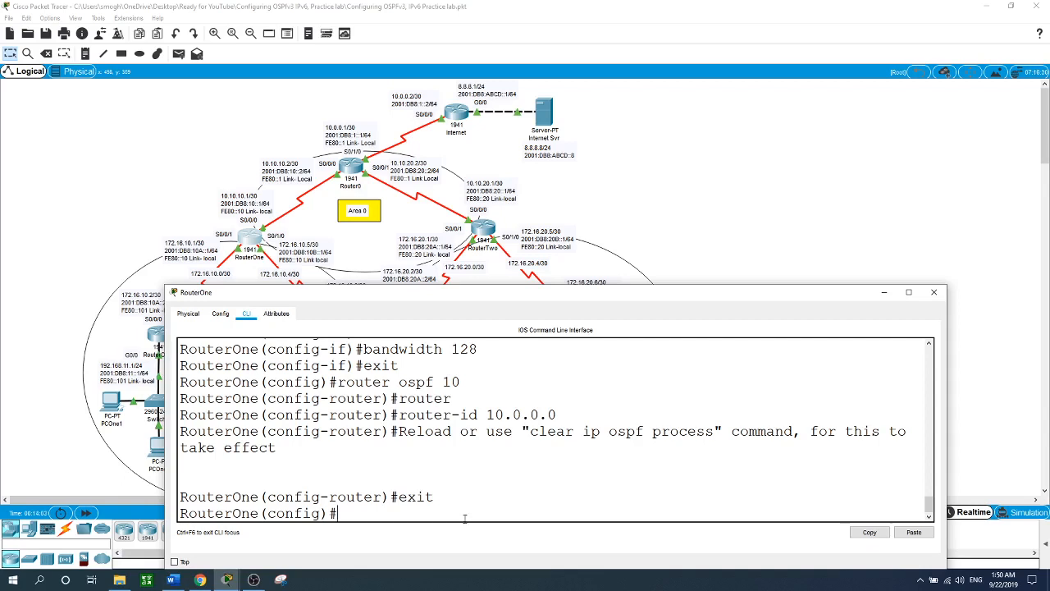
type("ipv6 uni")
key("Tab")
key("Return")
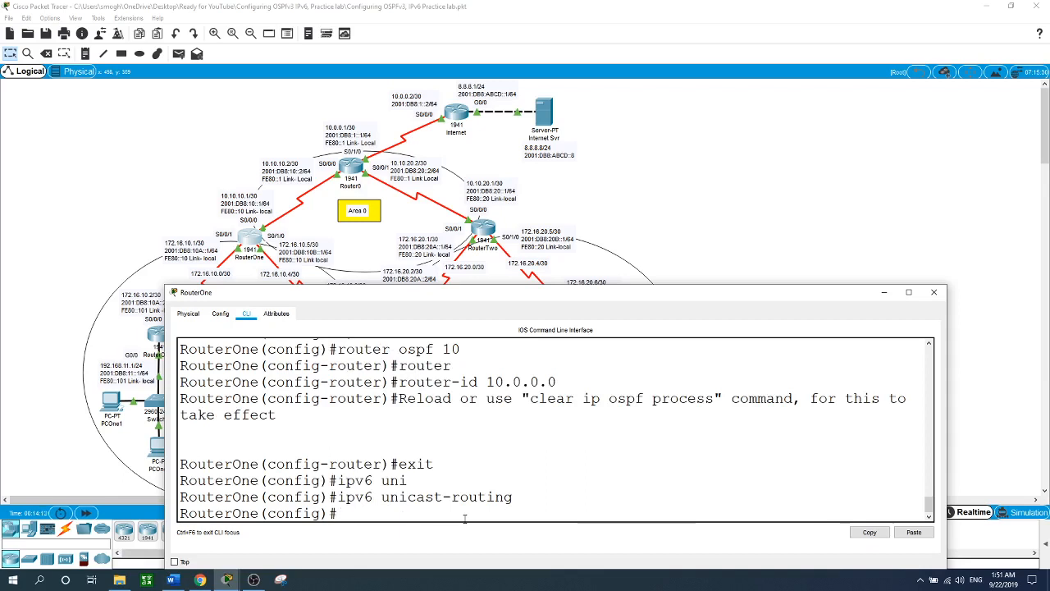
Step: Start IPv6 OSPF process 10 on RouterOne with router ID 10.0.0.0, and return to global configuration mode
type("ipv6 router ospf")
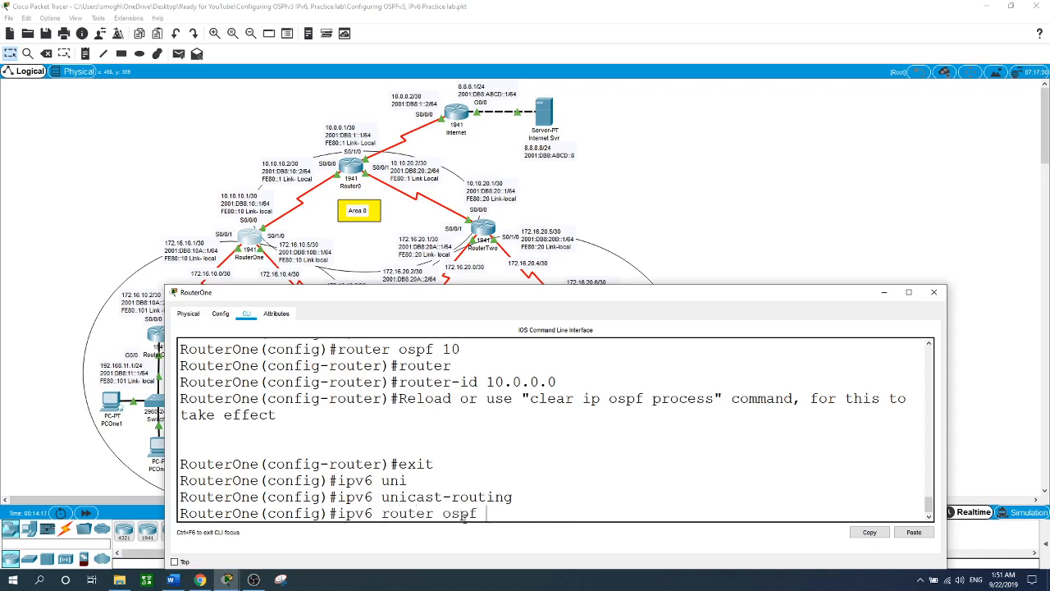
type(" 10")
key("Return")
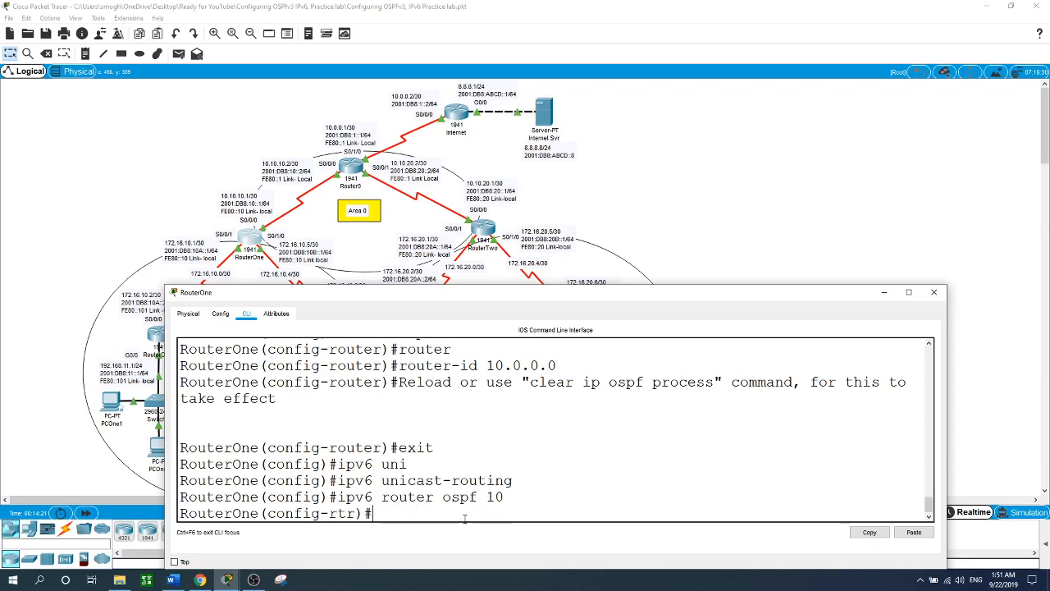
type("ro")
key("Tab")
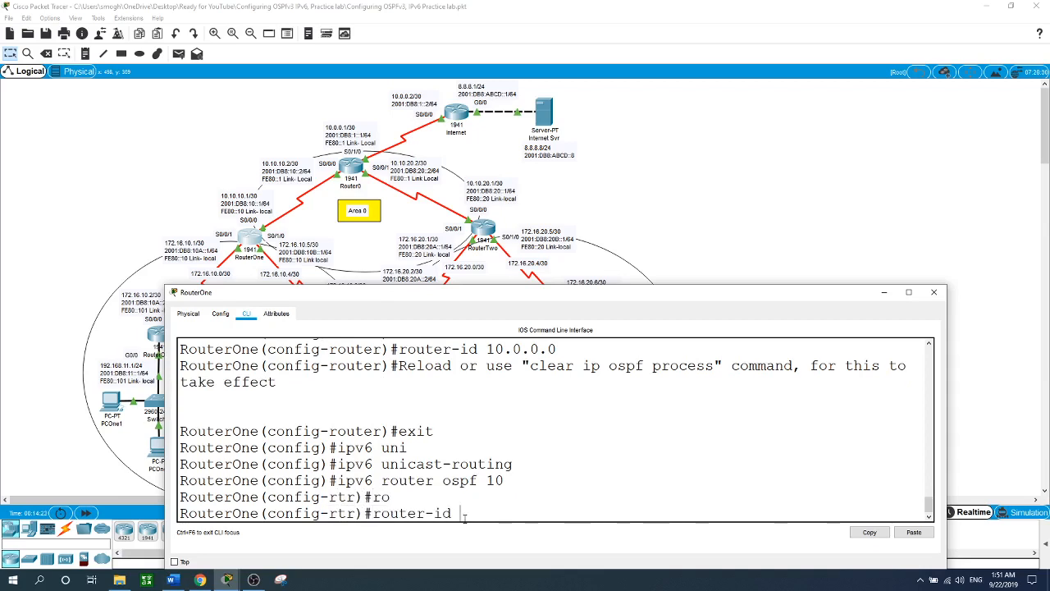
type("10.0.0.0")
key("Return")
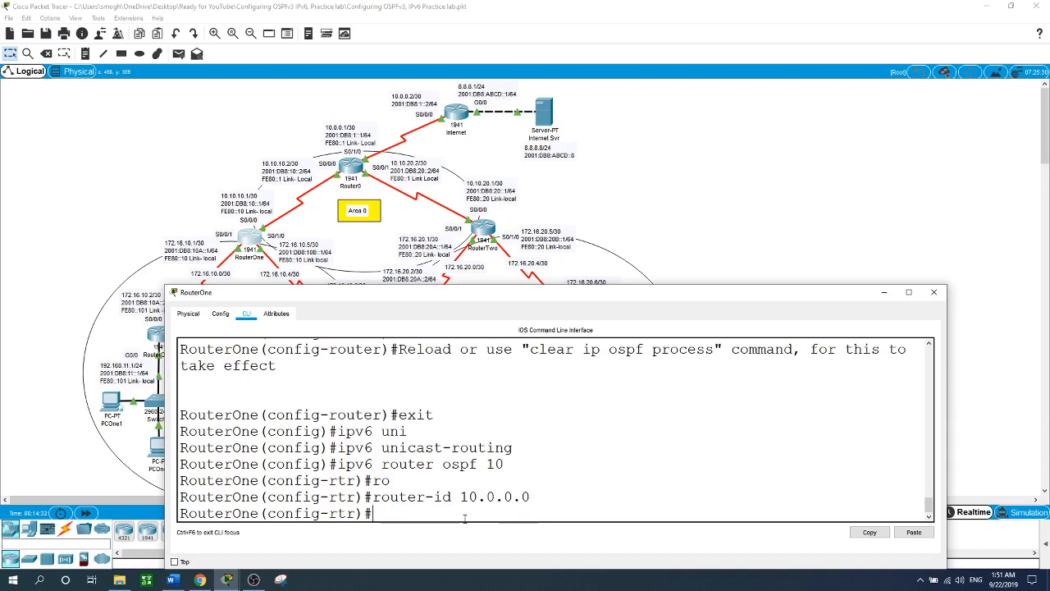
type("exit")
key("Return")
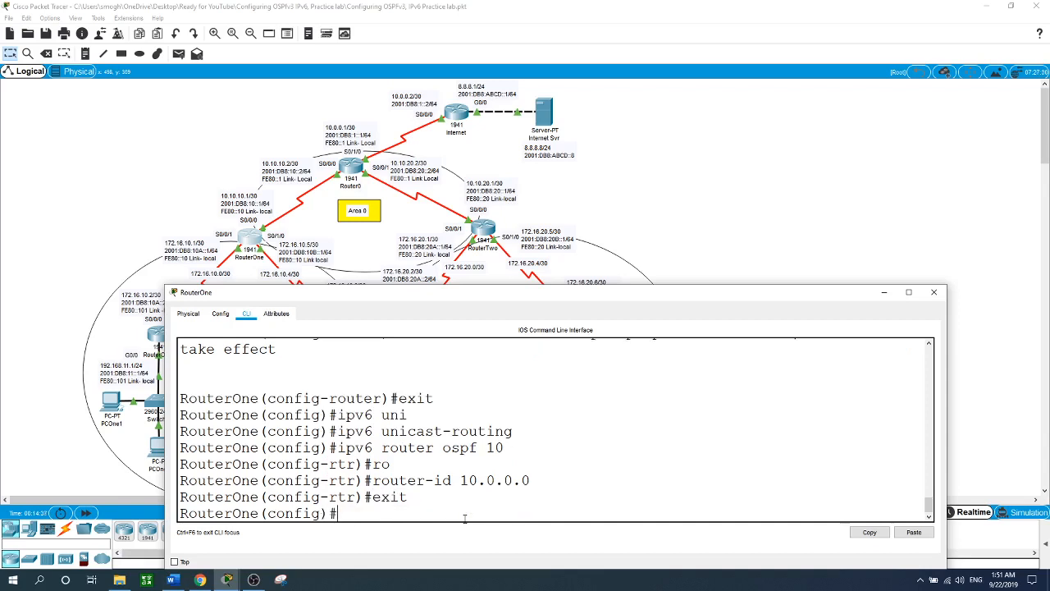
Step: Enable IPv6 OSPF process 10 in area 0 on RouterOne's interface s0/0/0
type("int s0/0/0")
key("Return")
type("ipv")
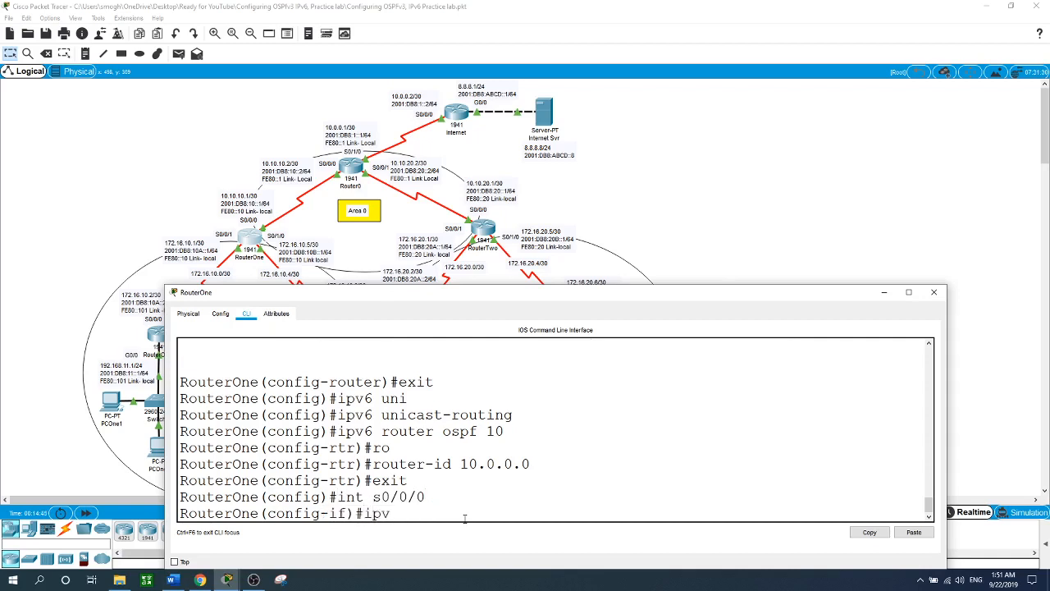
type("6 ospf 10 area 0")
key("Return")
Step: Enable IPv6 OSPF process 10 in area 10 on RouterOne's interface s0/0/1
type("int s")
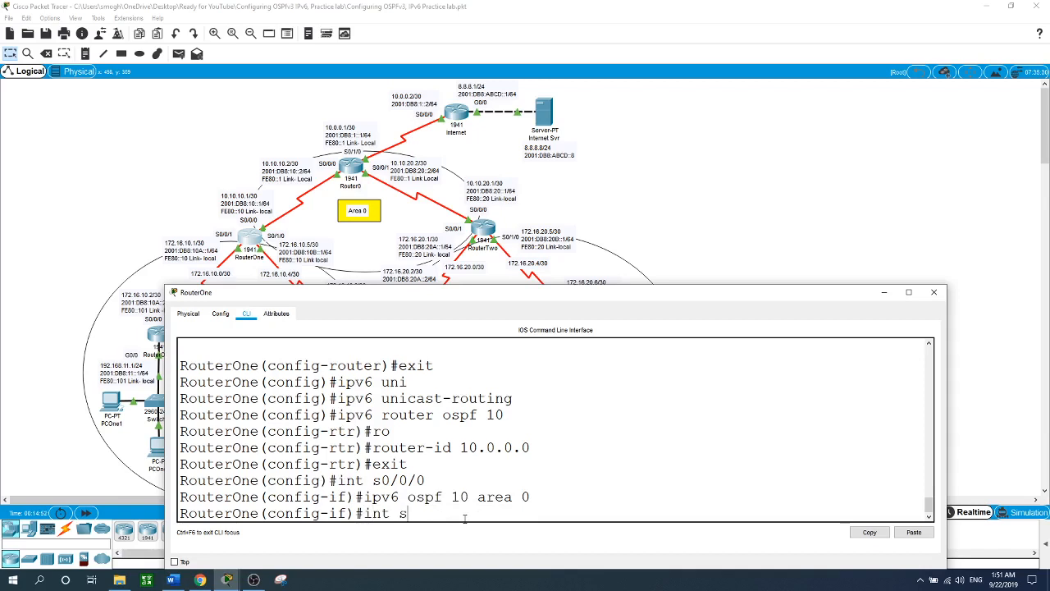
type("0/0/1")
key("Return")
type("ipv6 ")
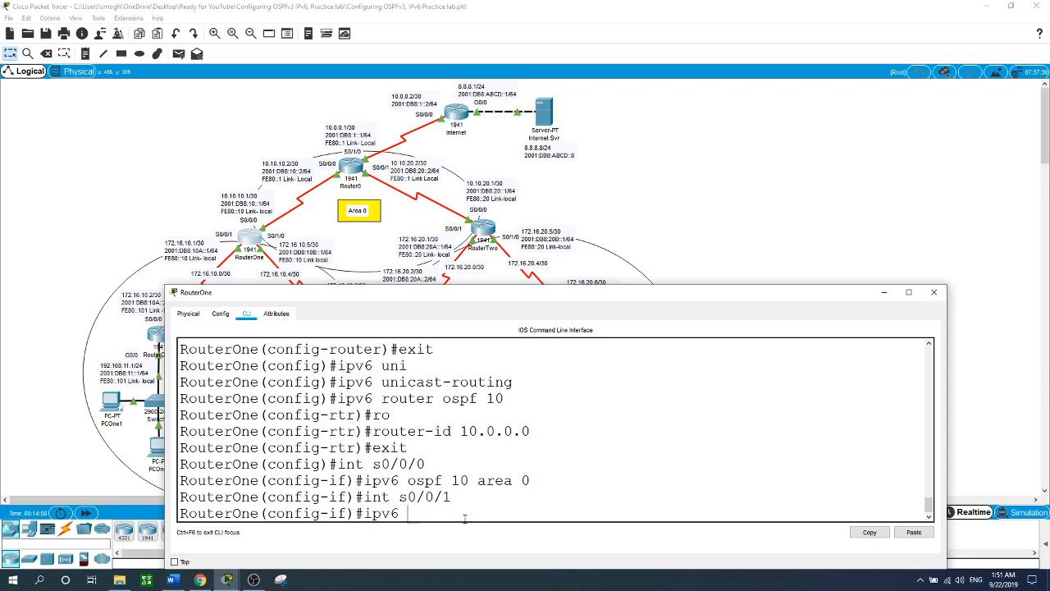
type("ospf 10")
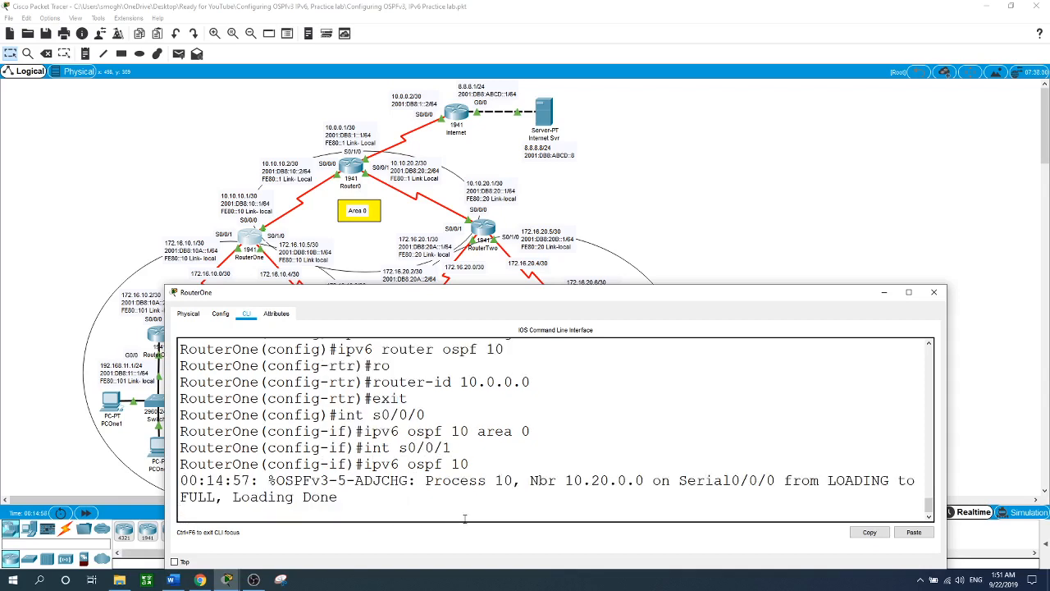
type(" area 10")
key("Return")
Step: Enable IPv6 OSPF process 10 in area 10 on RouterOne's interface s0/1/0
type("int")
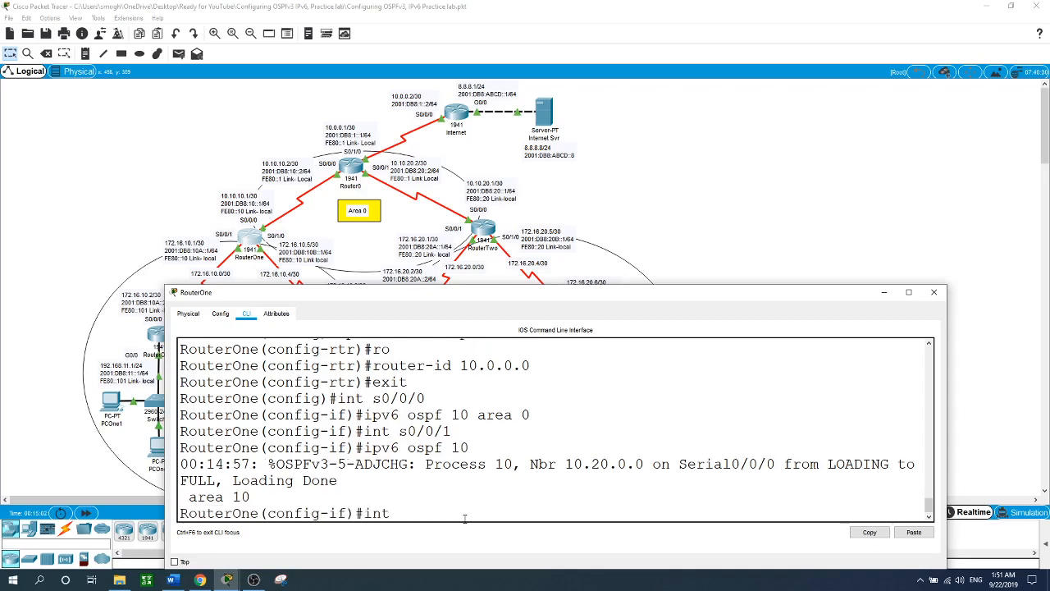
type(" s0/1/0")
key("Return")
type("ipv")
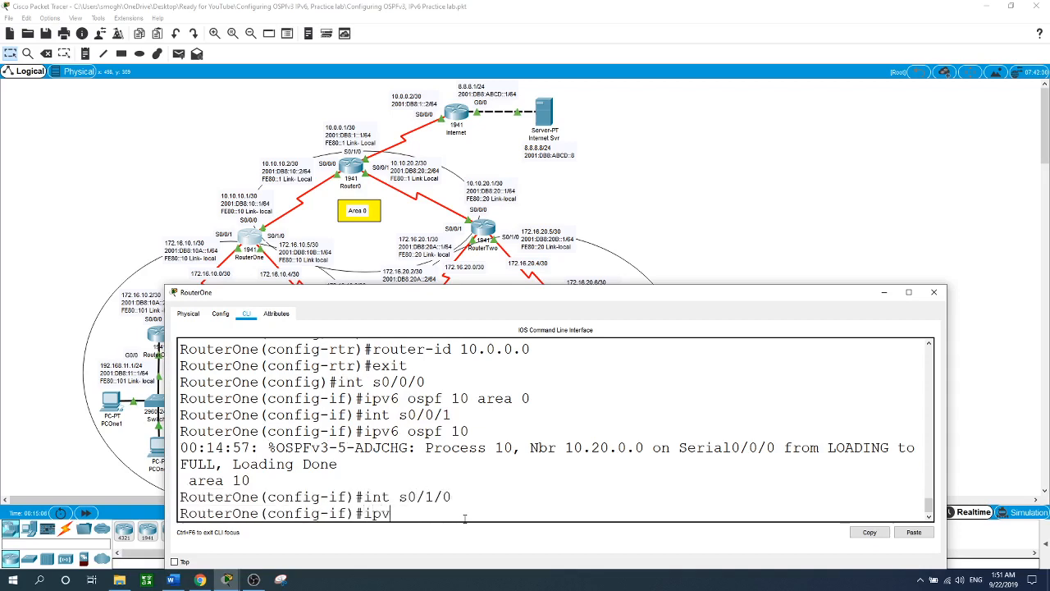
type("6 ospf 10 area 10")
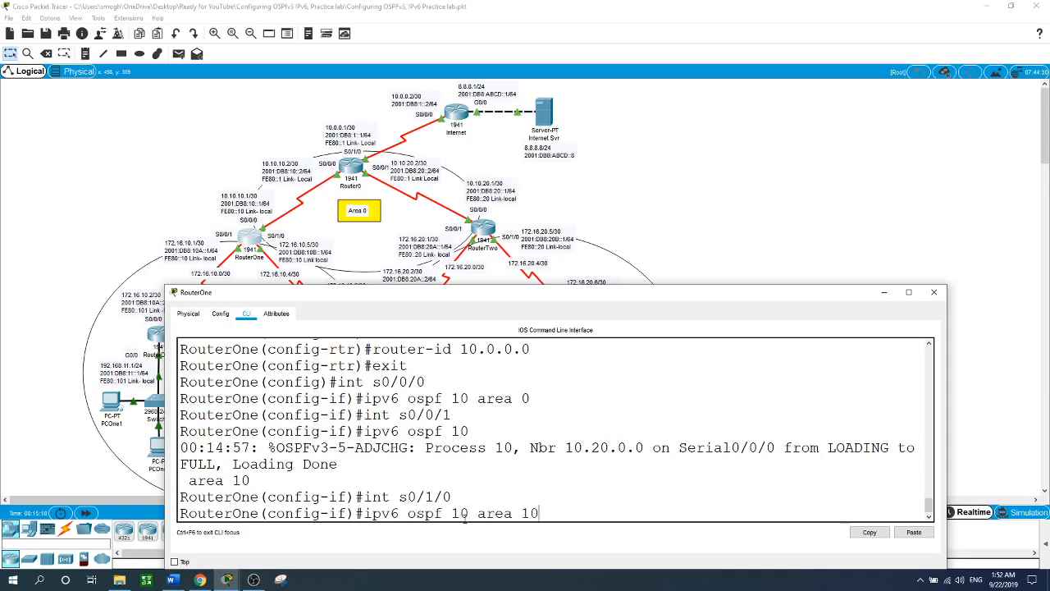
key("Return")
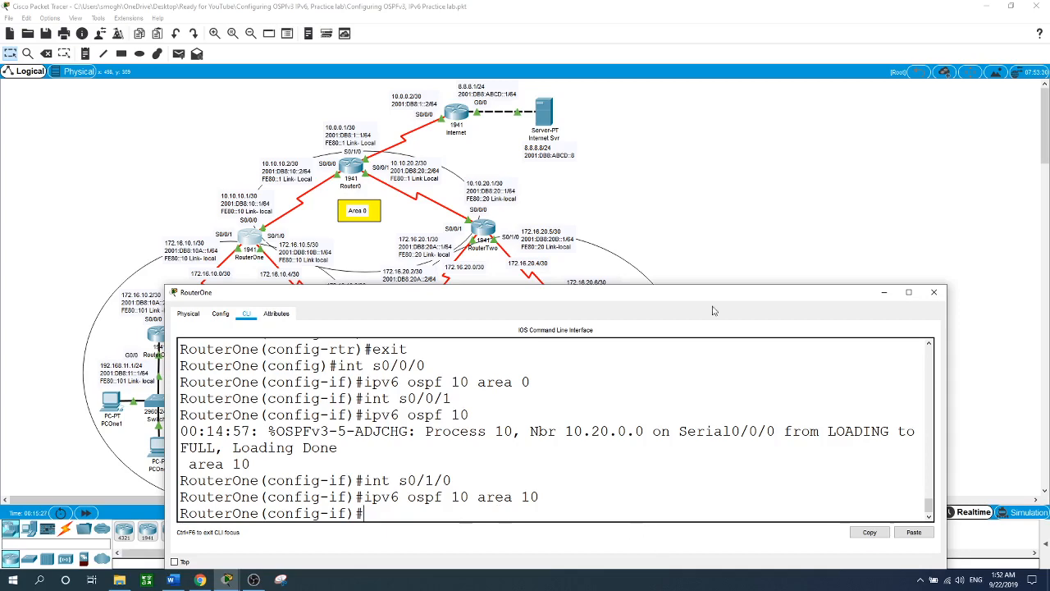
Step: Switch to RouterTwo's command line, leave OSPF configuration mode and enable IPv6 unicast routing
left_click(731, 176)
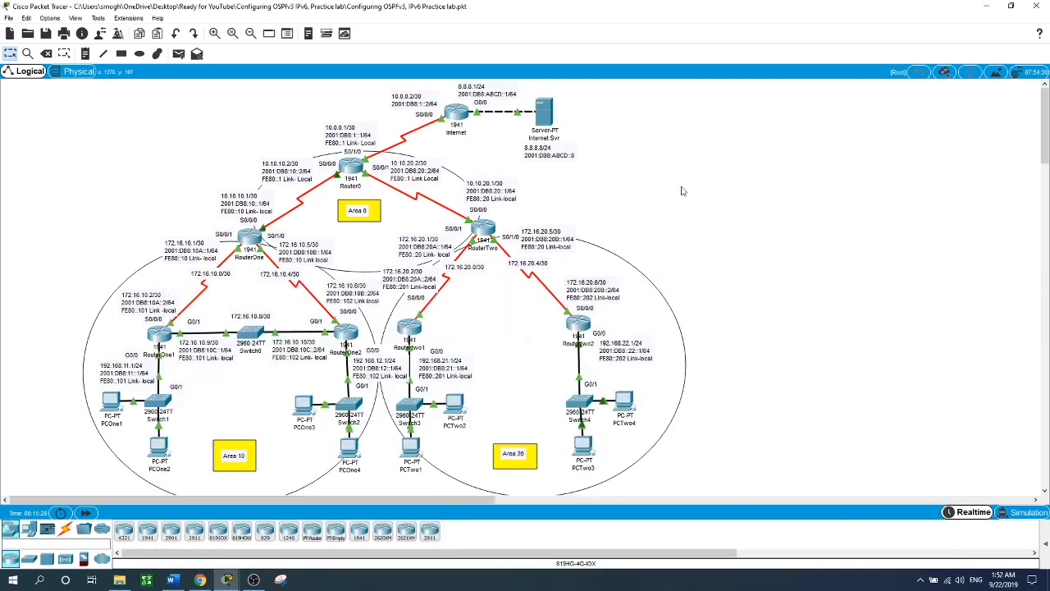
left_click(483, 229)
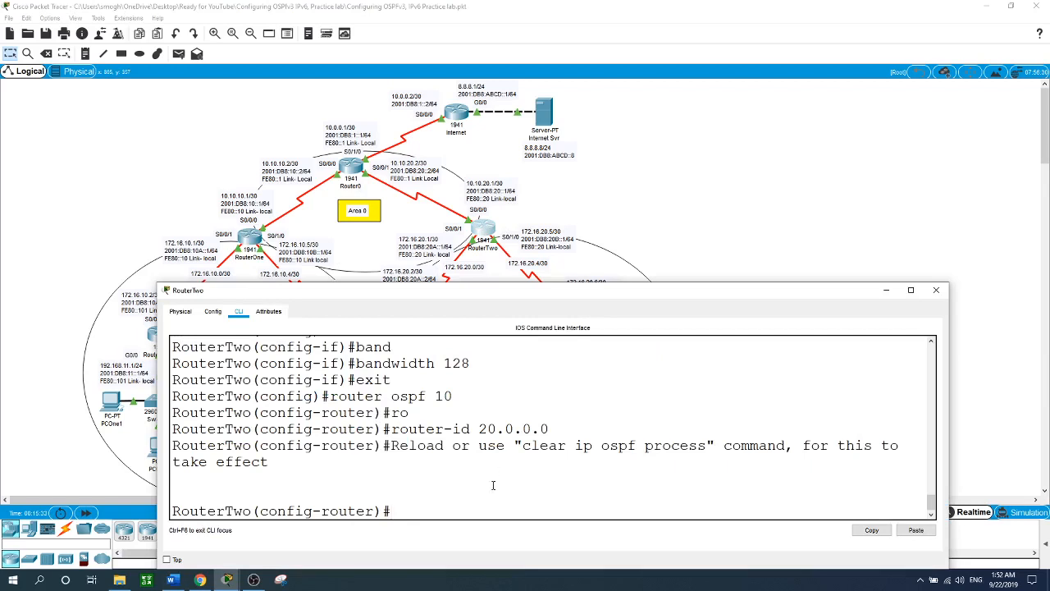
type("exit")
key("Return")
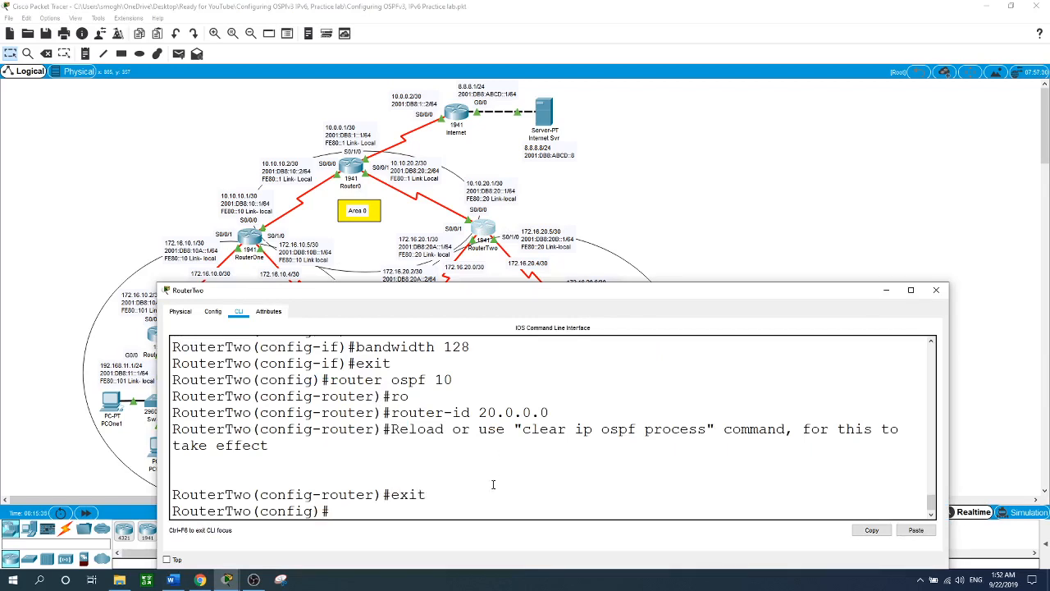
type("ipv6 uni")
key("Tab")
key("Return")
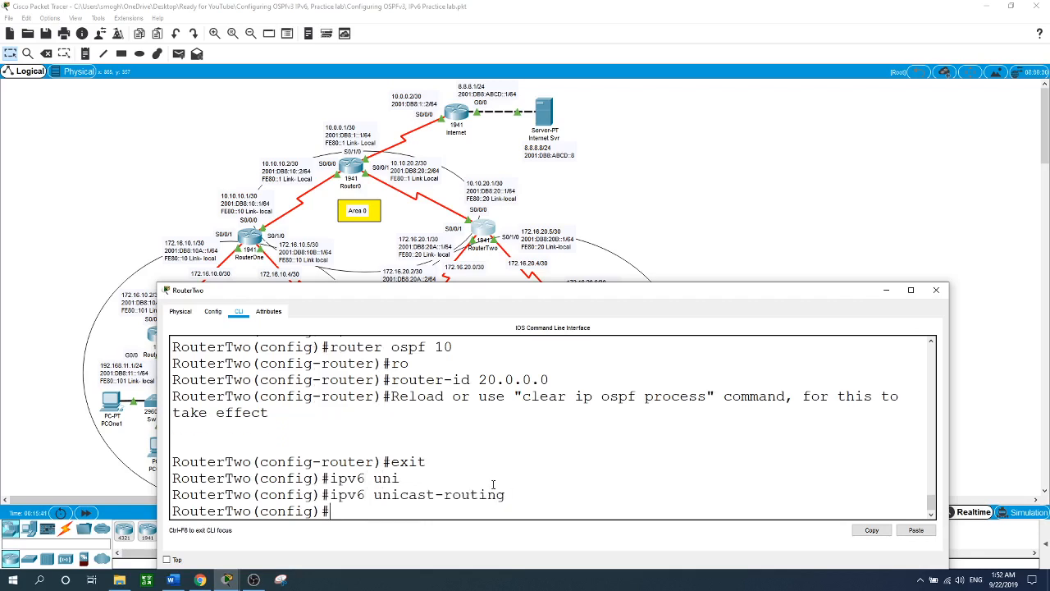
Step: Start IPv6 OSPF process 10 on RouterTwo
type("ipv6")
type(" ospf")
key("BackSpace")
key("BackSpace")
key("BackSpace")
key("BackSpace")
key("BackSpace")
key("BackSpace")
type("router ospf 10")
key("Return")
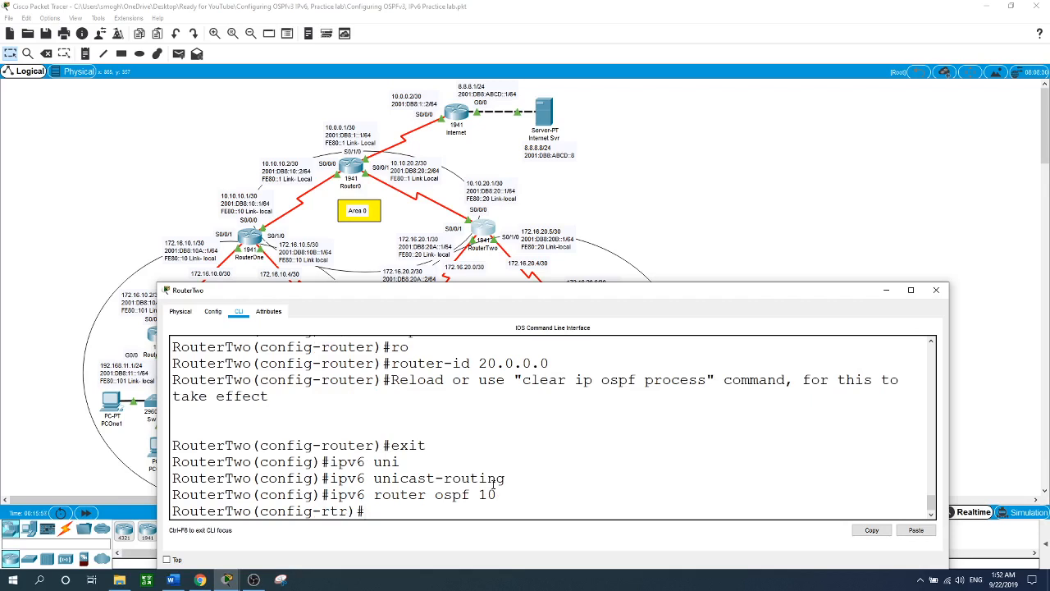
Step: Set the router ID of RouterTwo's IPv6 OSPF process to 20.0.0.0 and return to global configuration mode
type("ro")
key("Tab")
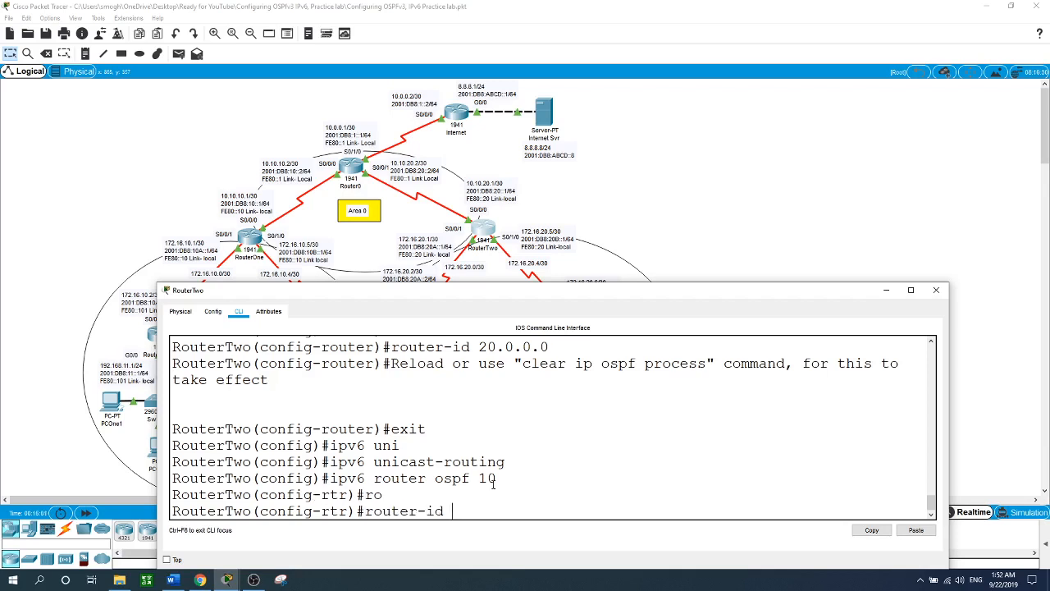
type("20.0.0.0")
key("Return")
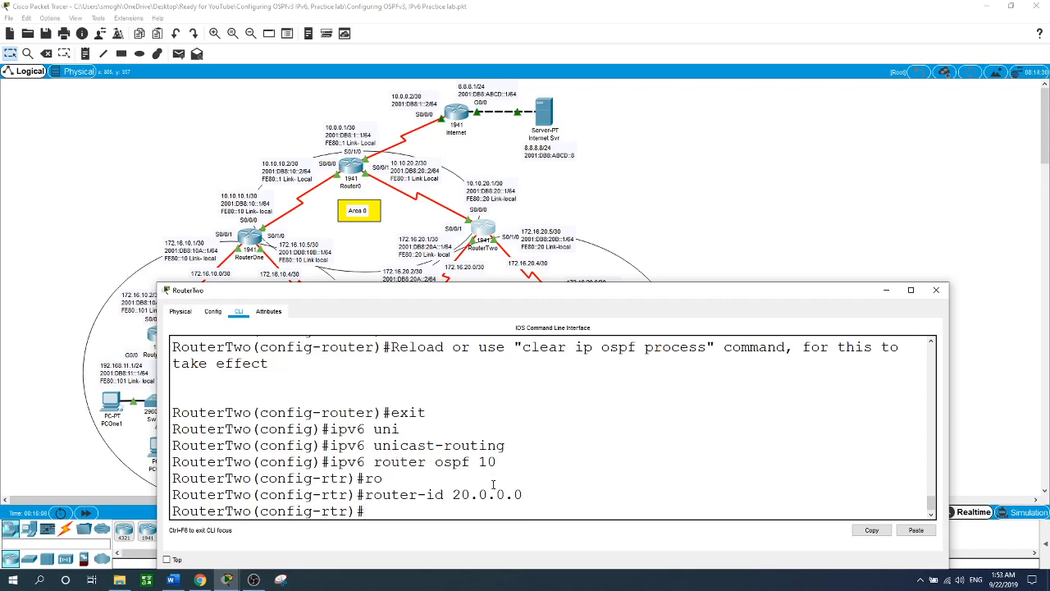
type("exit")
key("Return")
Step: Enable IPv6 OSPF process 10 in area 0 on RouterTwo's interface s0/0/0
type("i")
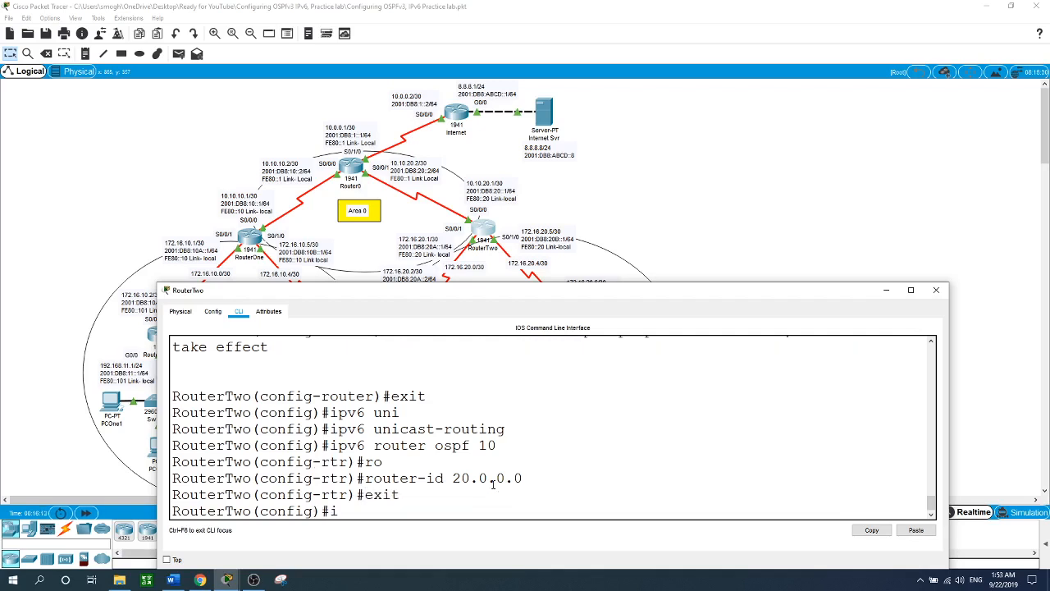
type("nt s0/0/0")
key("Return")
type("ipv")
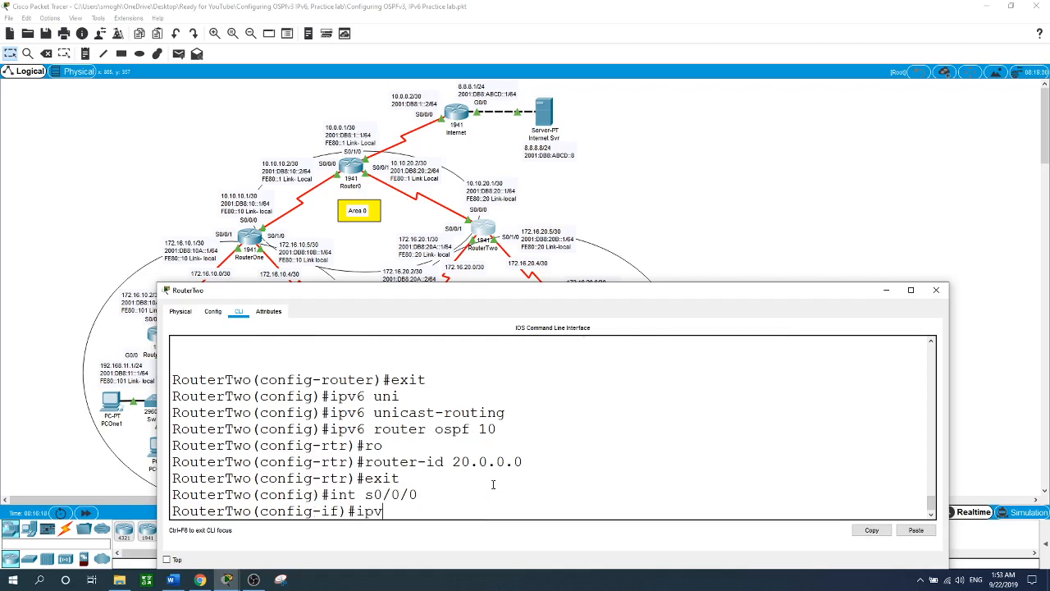
type("6 ospf ?")
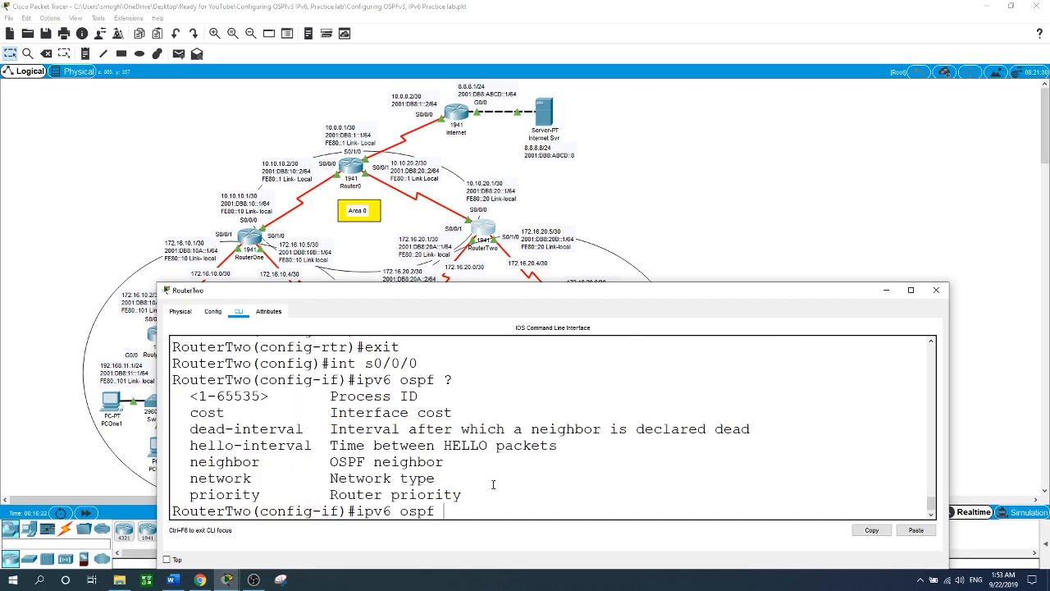
type("10 area 0")
key("Return")
Step: Enable IPv6 OSPF process 10 in area 20 on RouterTwo's interface s0/0/1
type("int ")
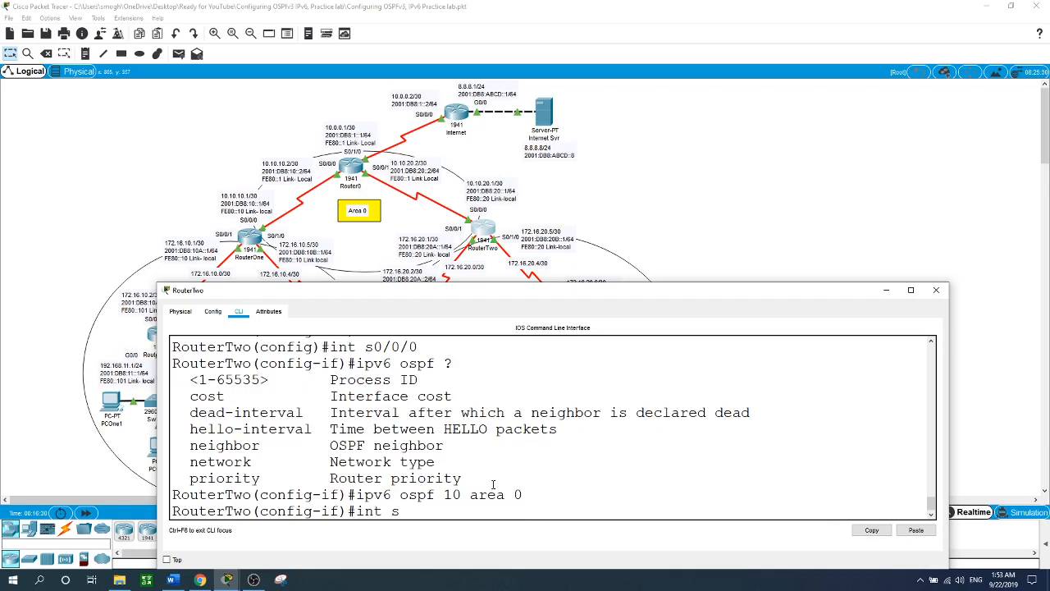
type("s0/")
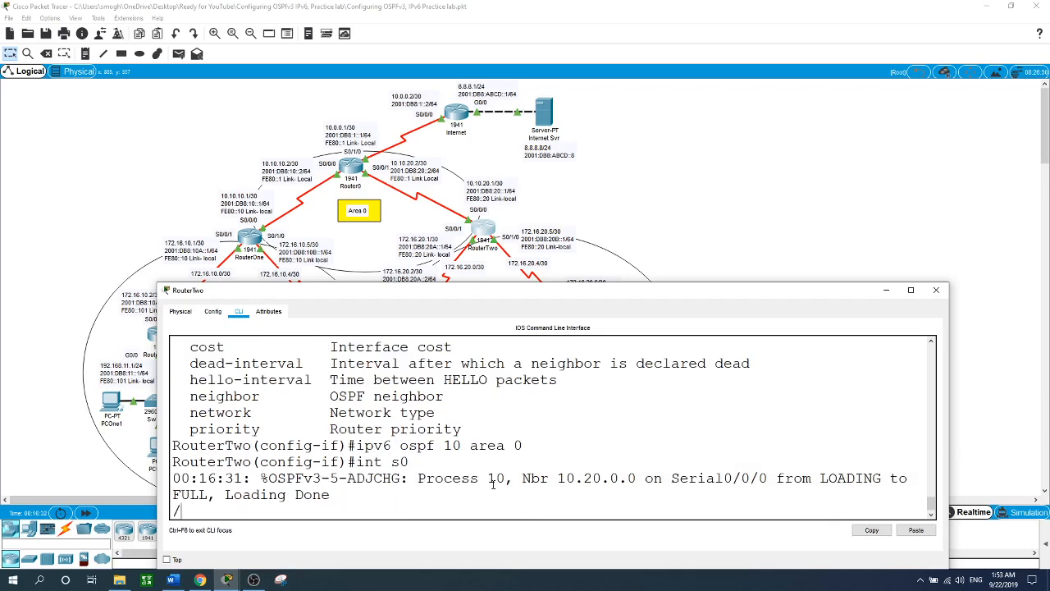
type("0/1")
key("Return")
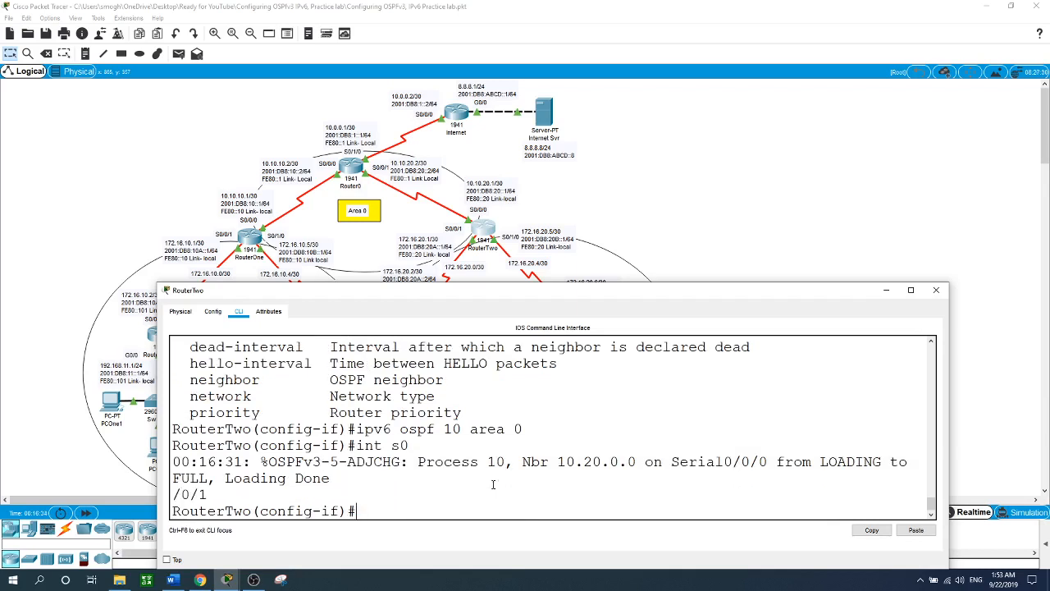
type("ipv6 os")
key("BackSpace")
type("v6 ospf 10 area 20")
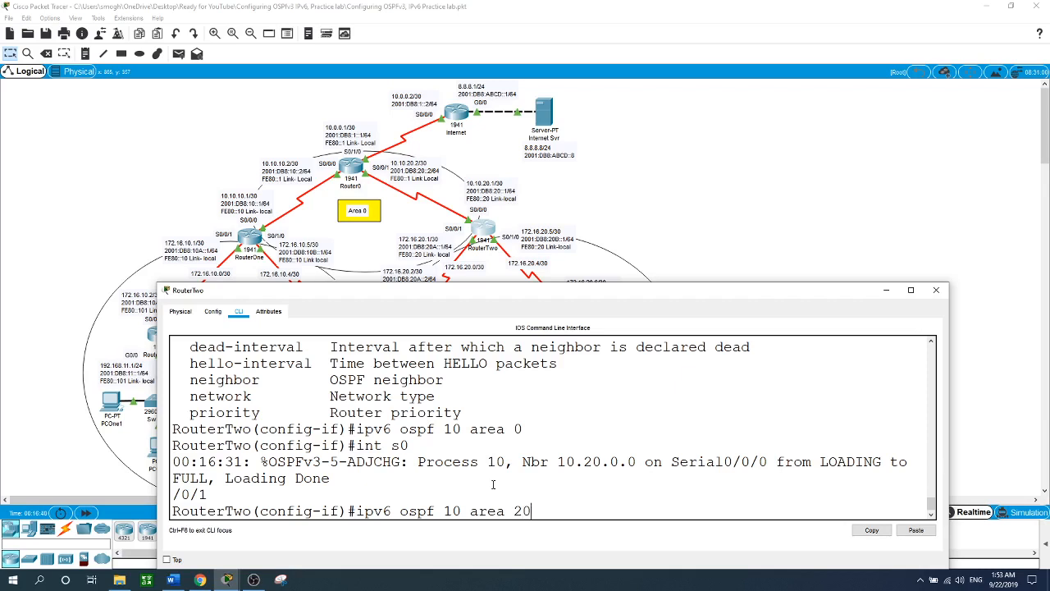
key("Return")
Step: Enable IPv6 OSPF process 10 in area 20 on RouterTwo's interface s0/1/0
type("int s")
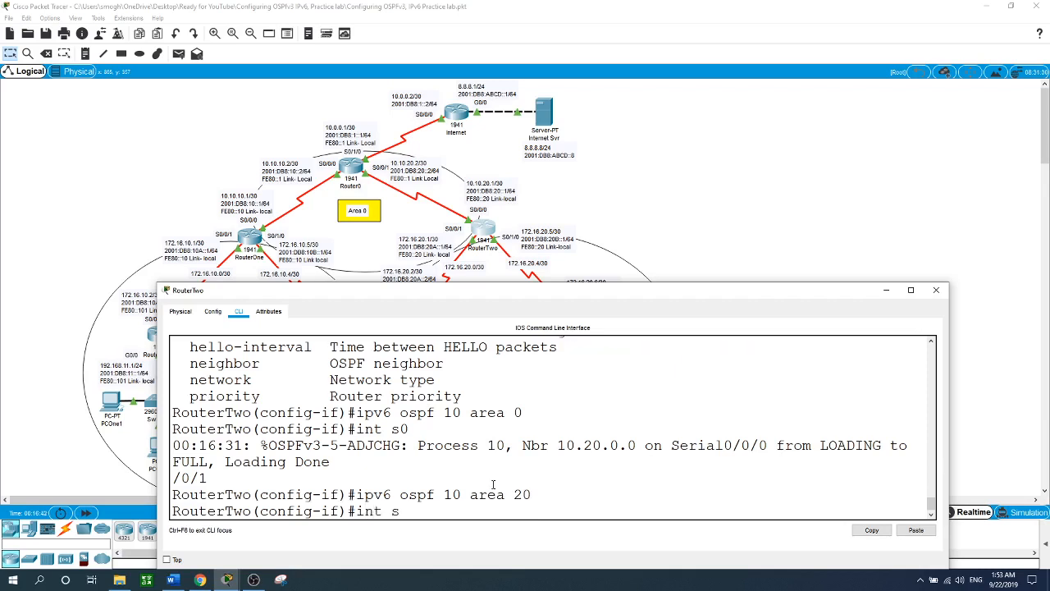
type("0/1/0")
key("Return")
type("ipv")
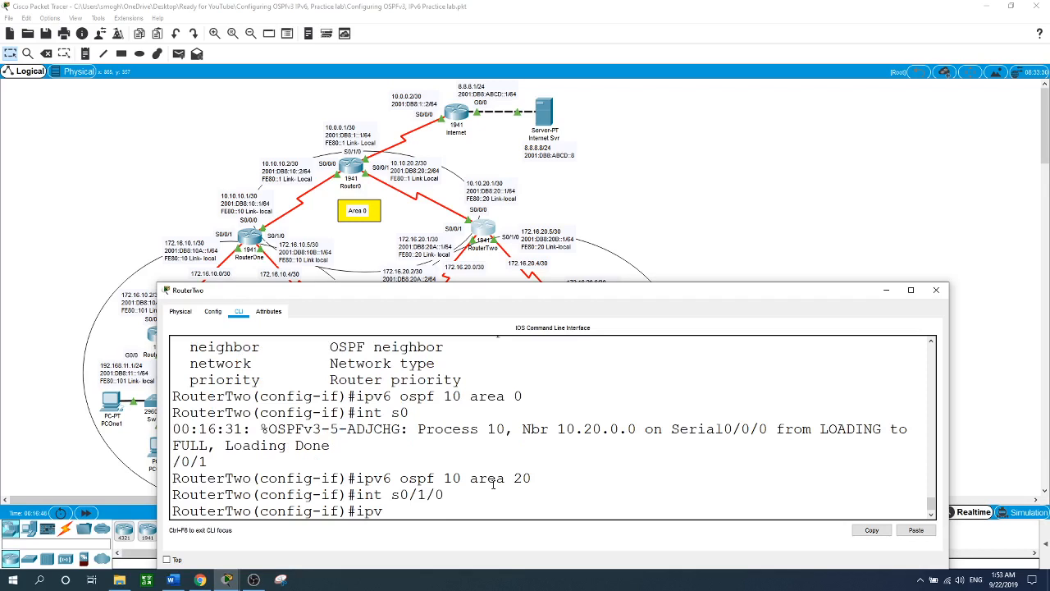
type("6 ospf 10 area 20")
key("Return")
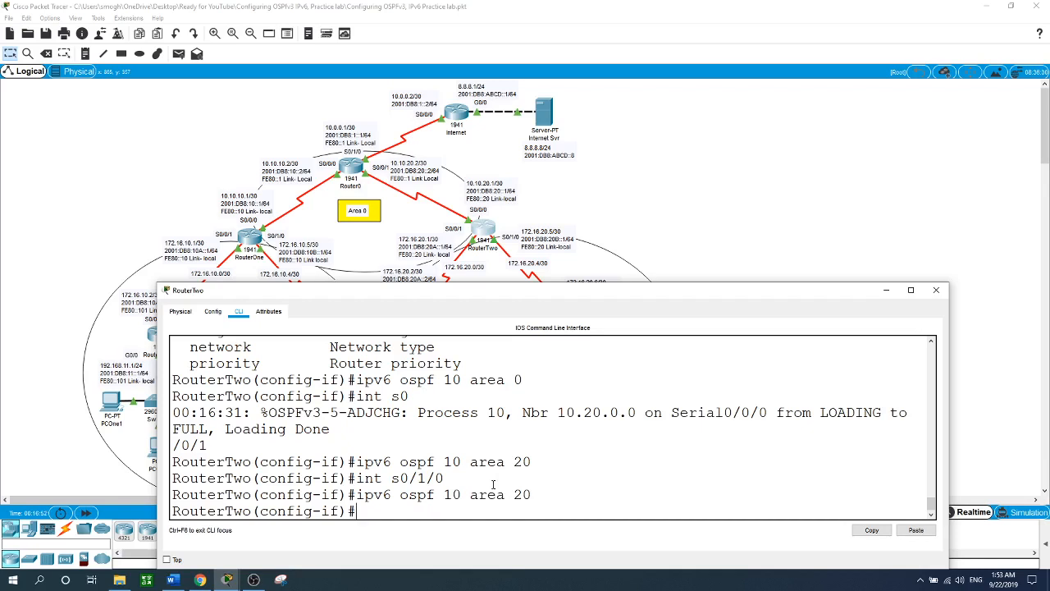
Step: Switch to RouterOne1's command line and enter global configuration mode
left_click(642, 172)
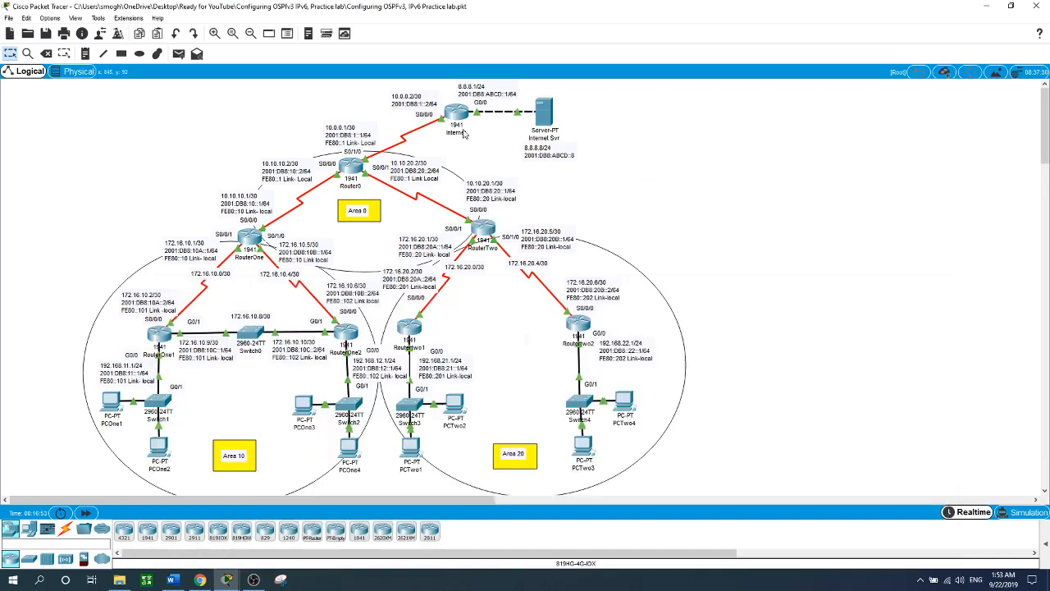
left_click_drag(181, 91, 656, 248)
left_click(817, 214)
left_click(161, 335)
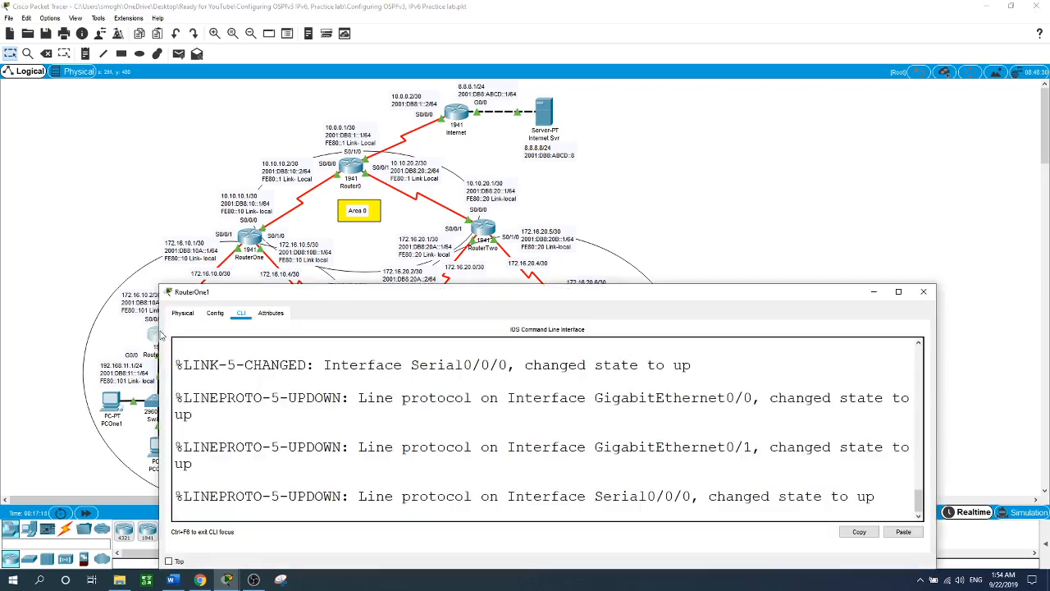
key("Return")
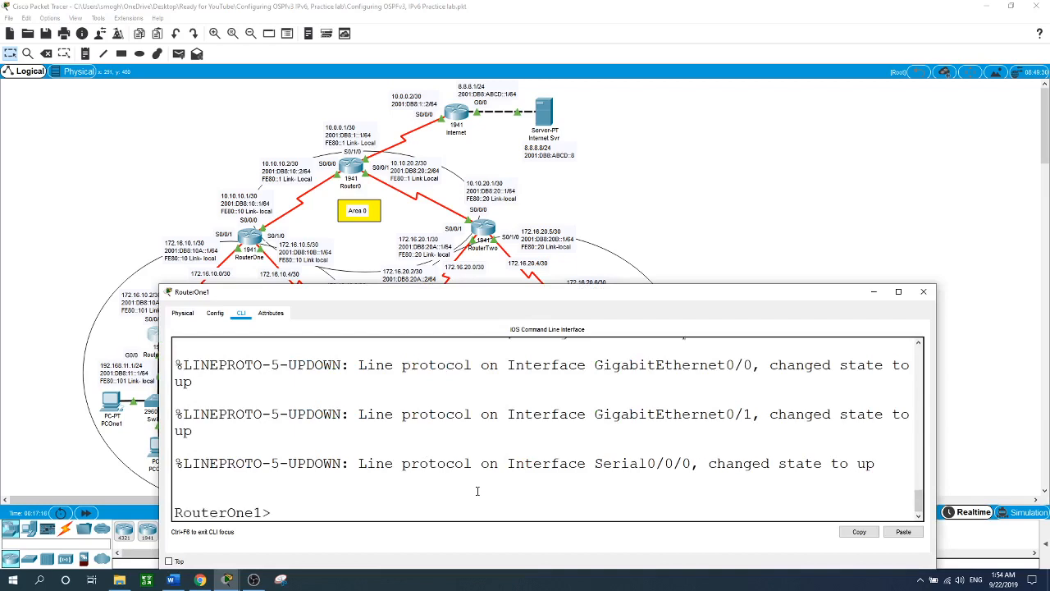
type("en")
key("Return")
type("conf t")
key("Return")
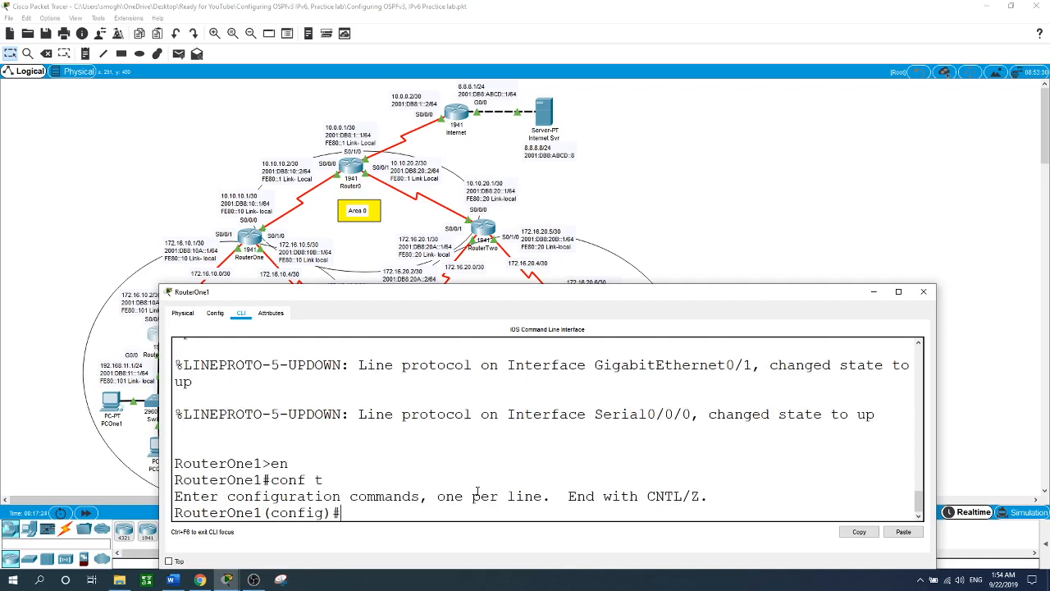
Step: Start IPv4 OSPF process 10 on RouterOne1 and list its directly connected IPv4 routes
type("router ospf 10")
key("Return")
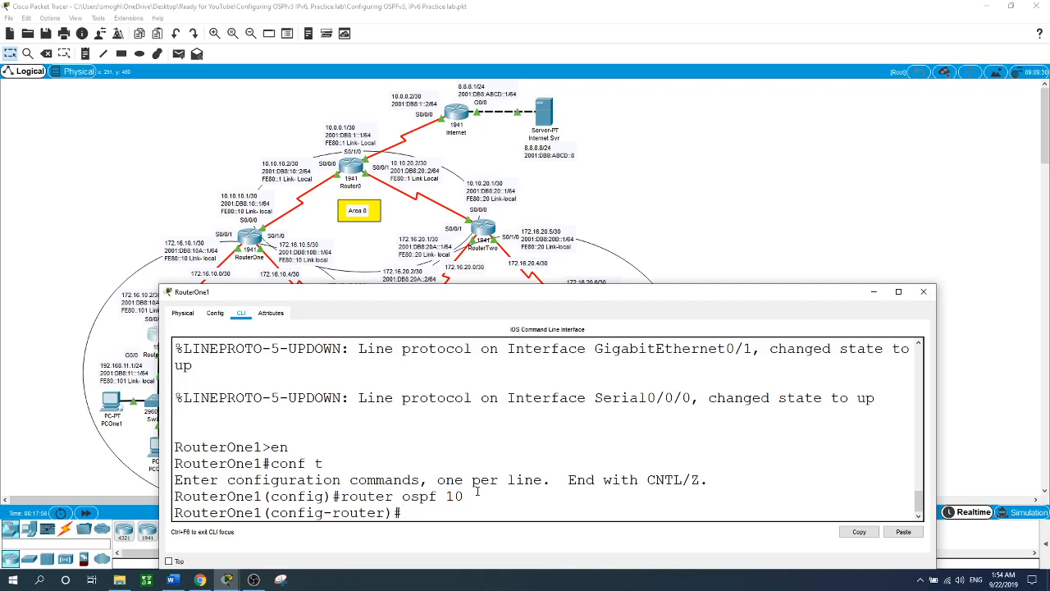
type("do show ip route connected")
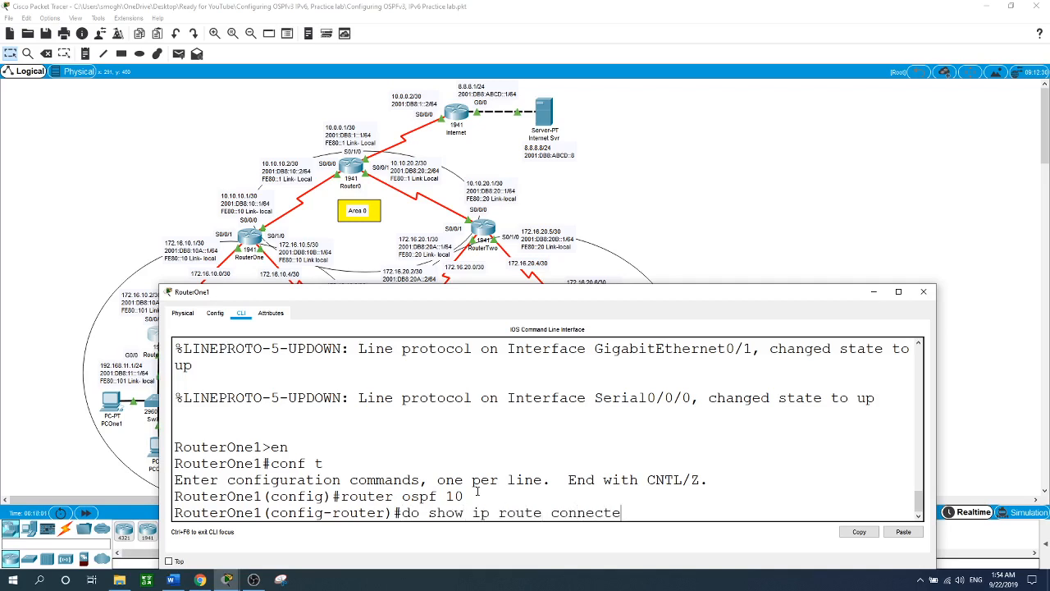
key("Return")
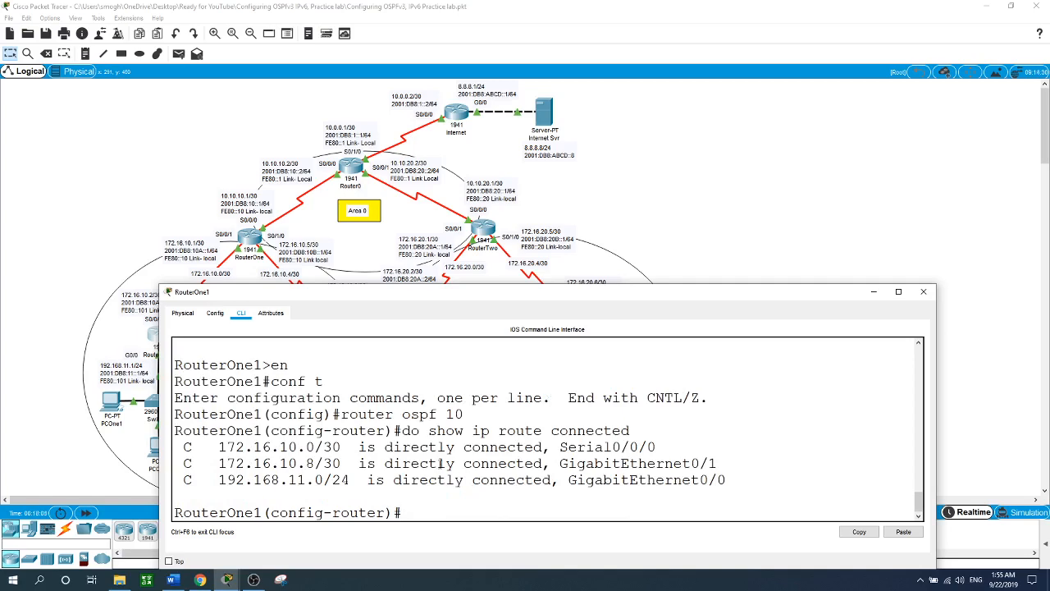
Step: Advertise network 172.16.10.0 with wildcard mask 0.0.0.3 in OSPF area 10 on RouterOne1
left_click_drag(406, 297, 516, 283)
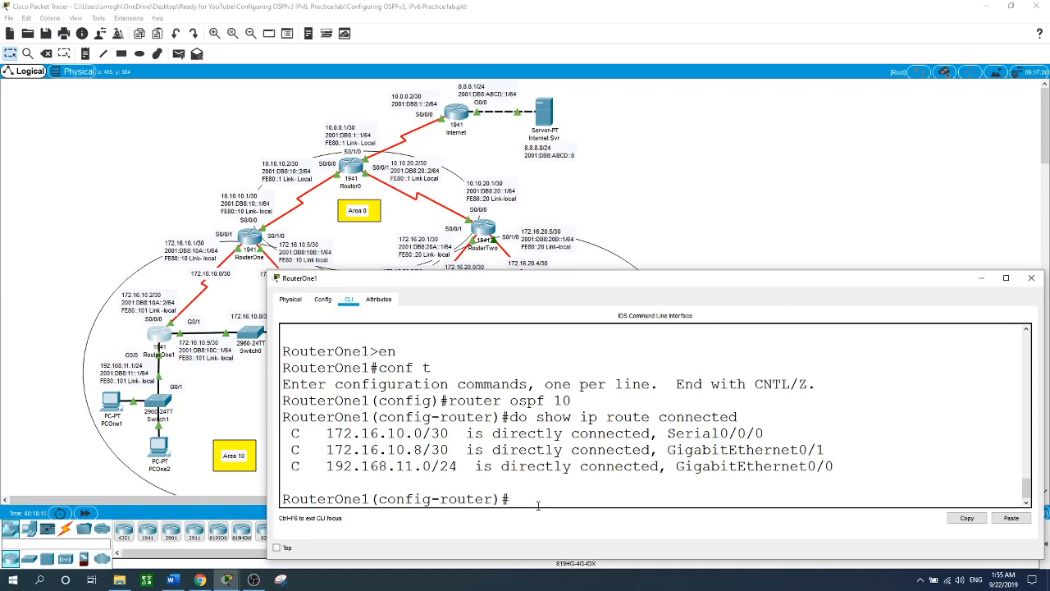
type("network 172.16.")
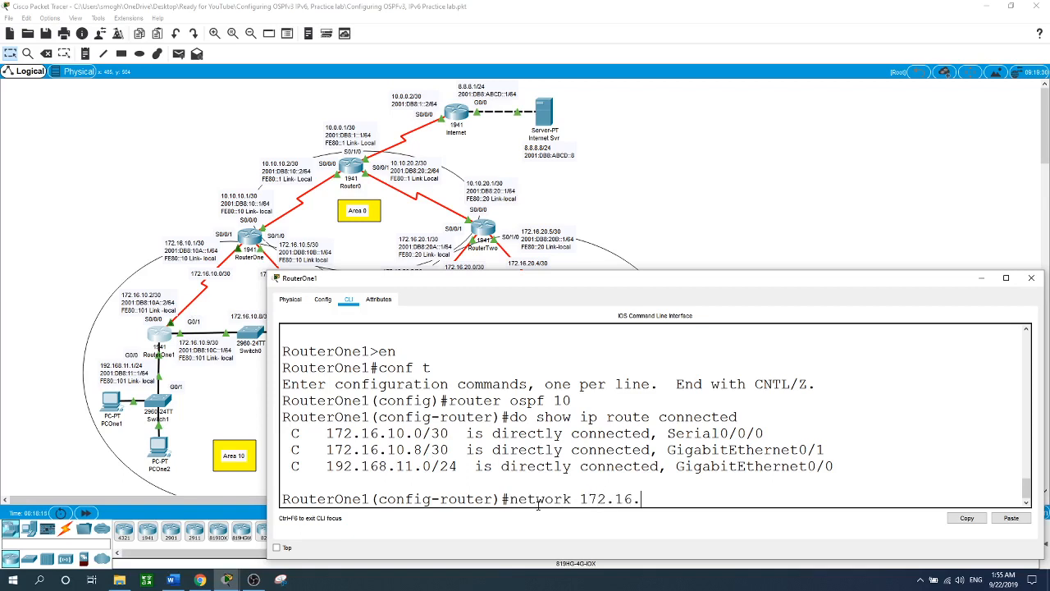
type("10.0 0.0.0.3 area")
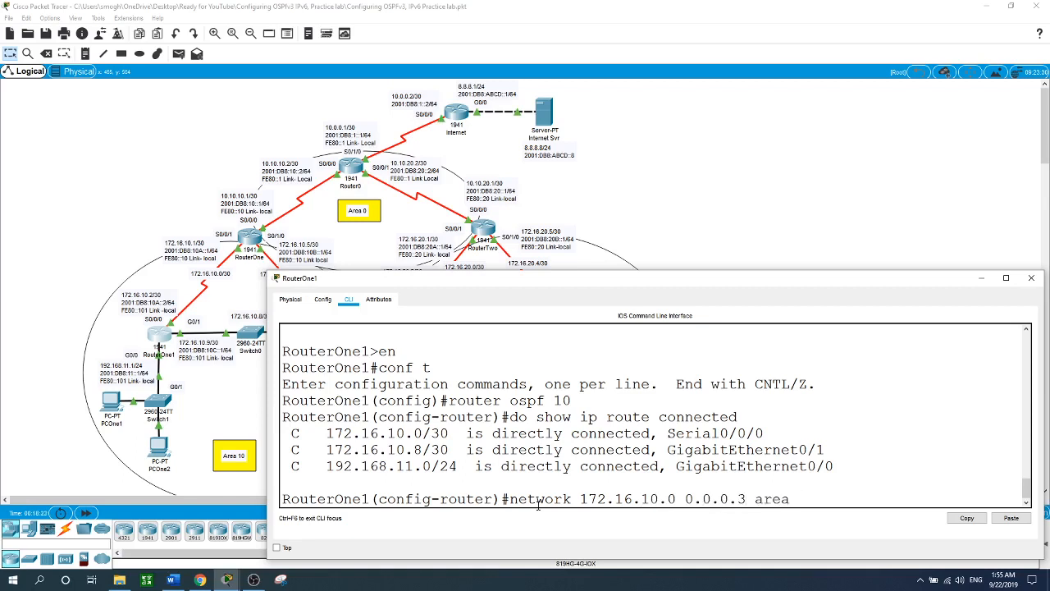
type(" 10")
key("Return")
Step: Advertise network 172.16.10.8 with wildcard mask 0.0.0.3 in OSPF area 10 on RouterOne1
type("net")
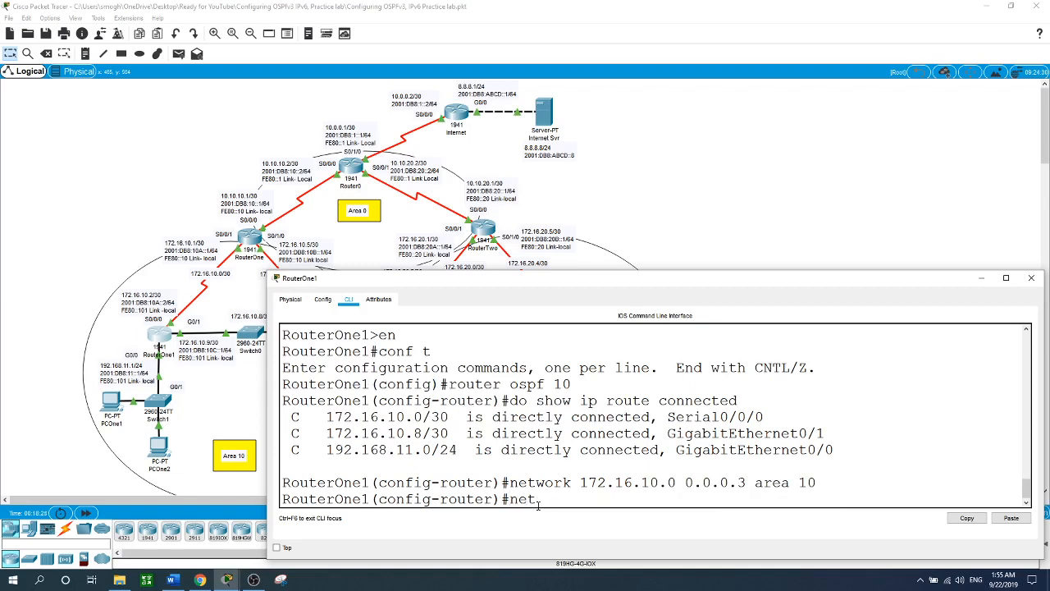
type("work")
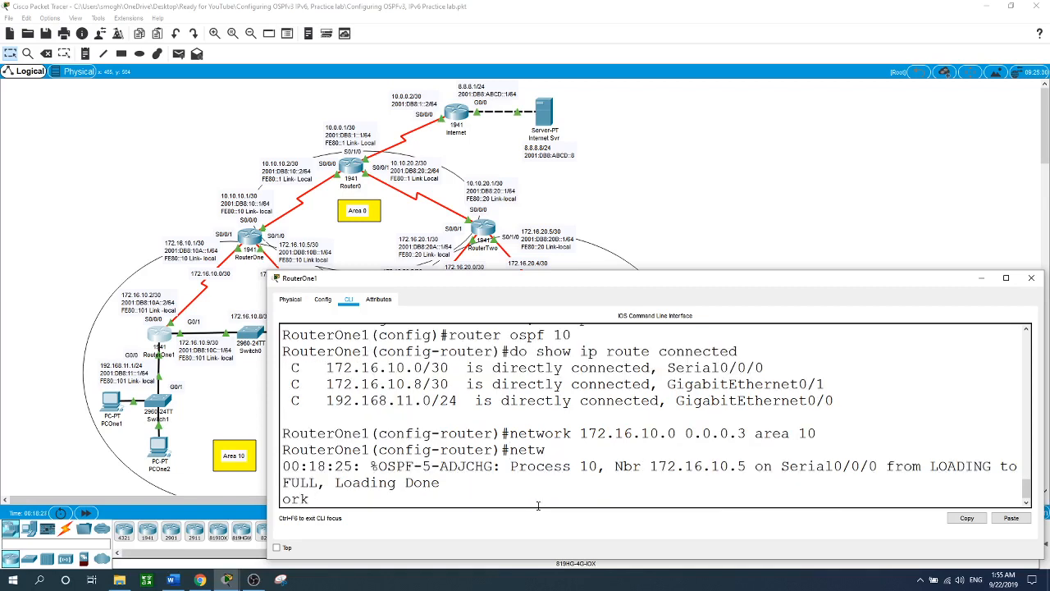
type("172.16.10.8 0.0.0.3 area ")
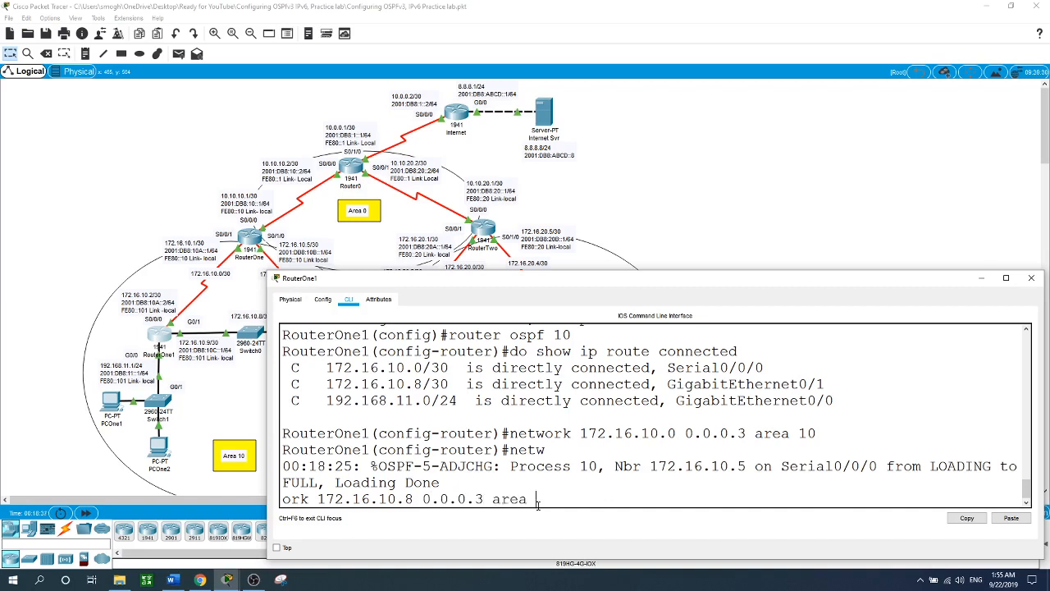
type("10")
key("Return")
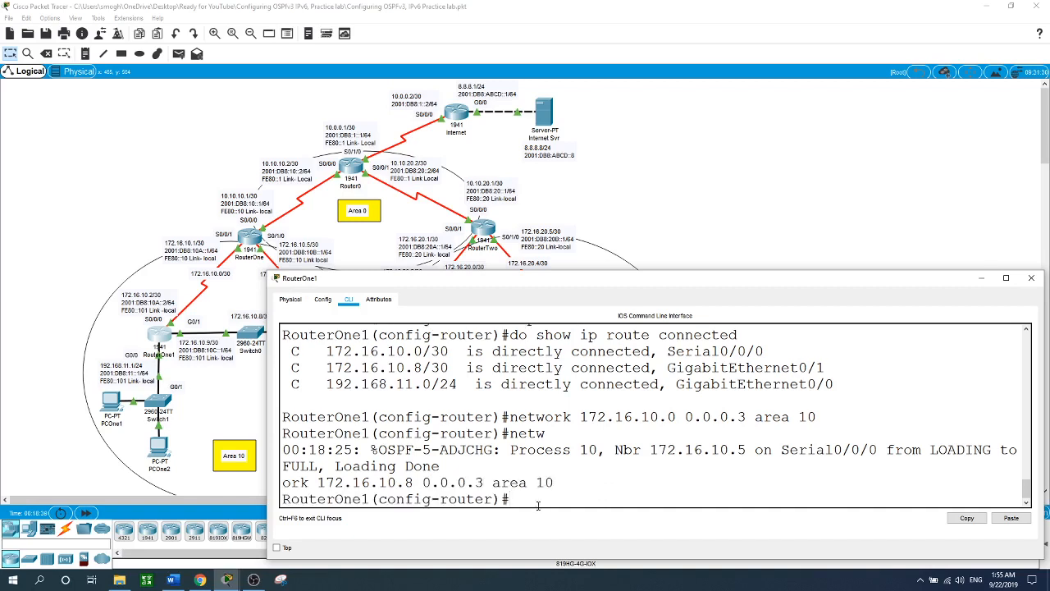
Step: Advertise network 192.168.11.0 with wildcard mask 0.0.0.255 in OSPF area 10 on RouterOne1
type("network 192.168")
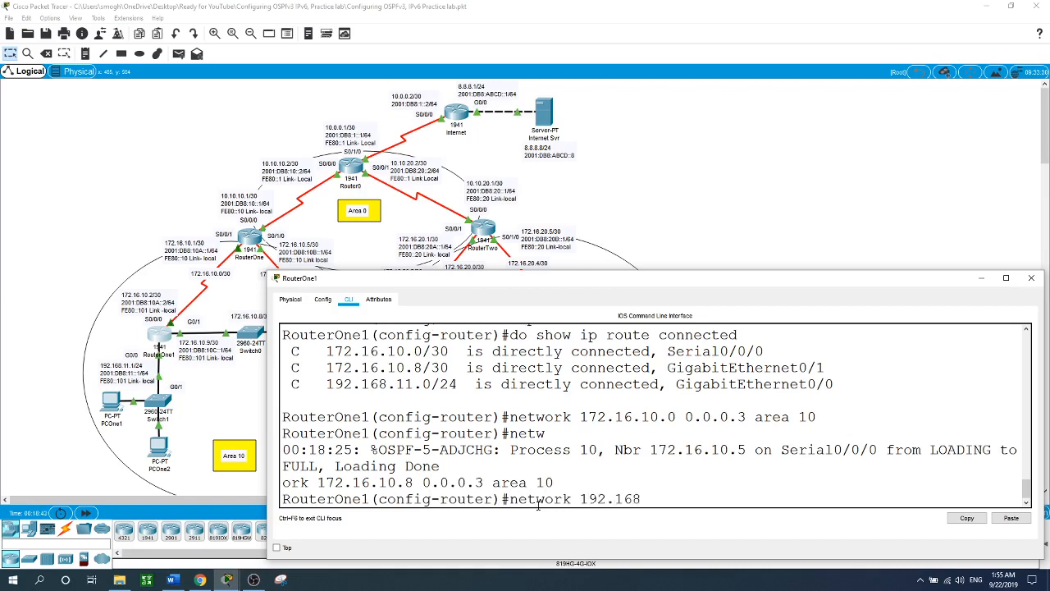
type(".11.0 0.0.0.2")
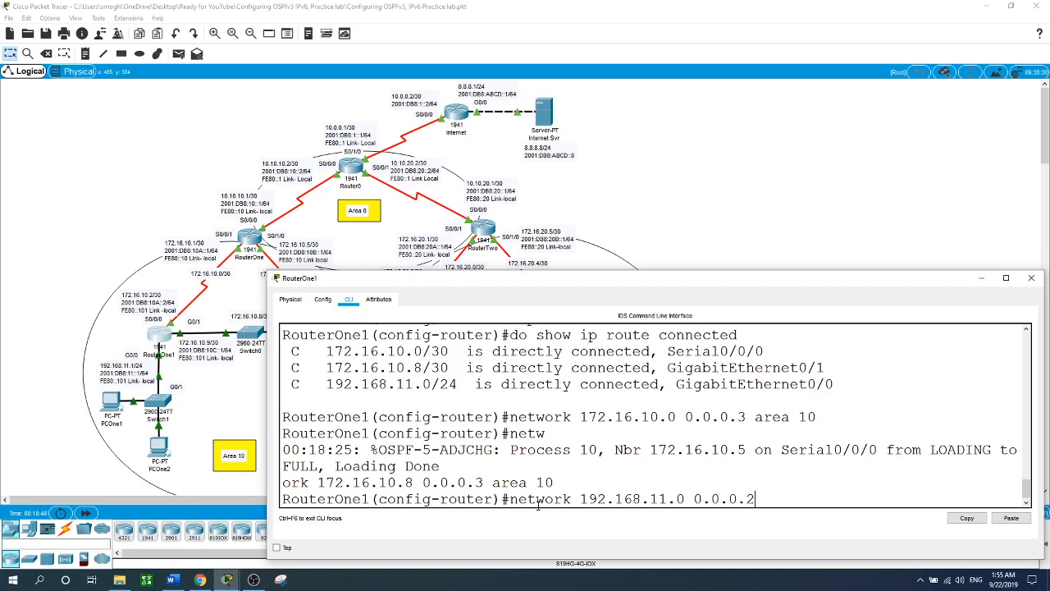
type("55 area 10")
key("Return")
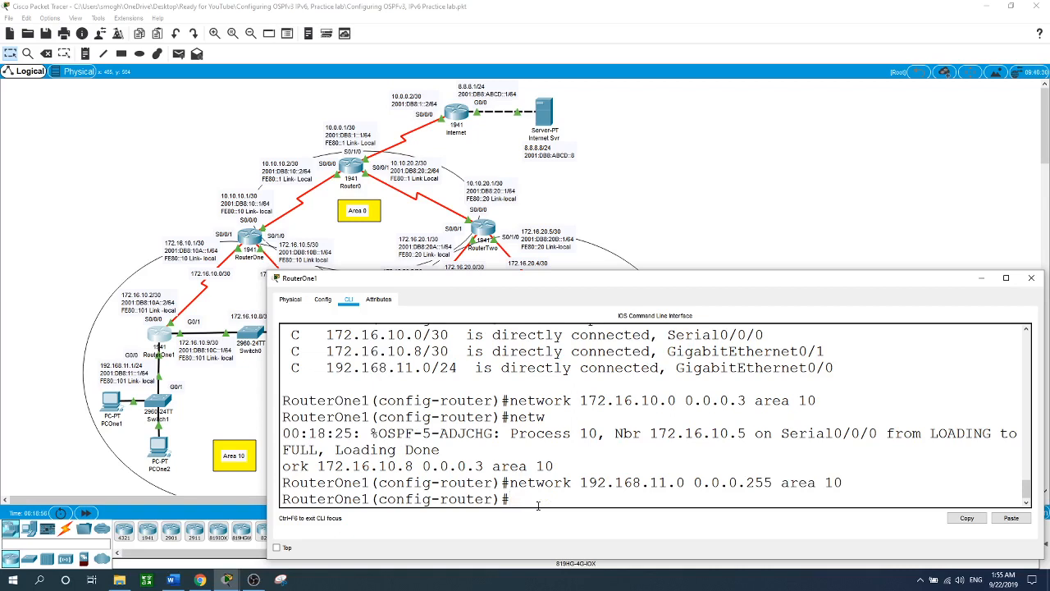
Step: Leave and re-enter OSPF process 10 on RouterOne1, and set its router ID to 10.1.1.1
type("exit")
key("Return")
type("router osp f")
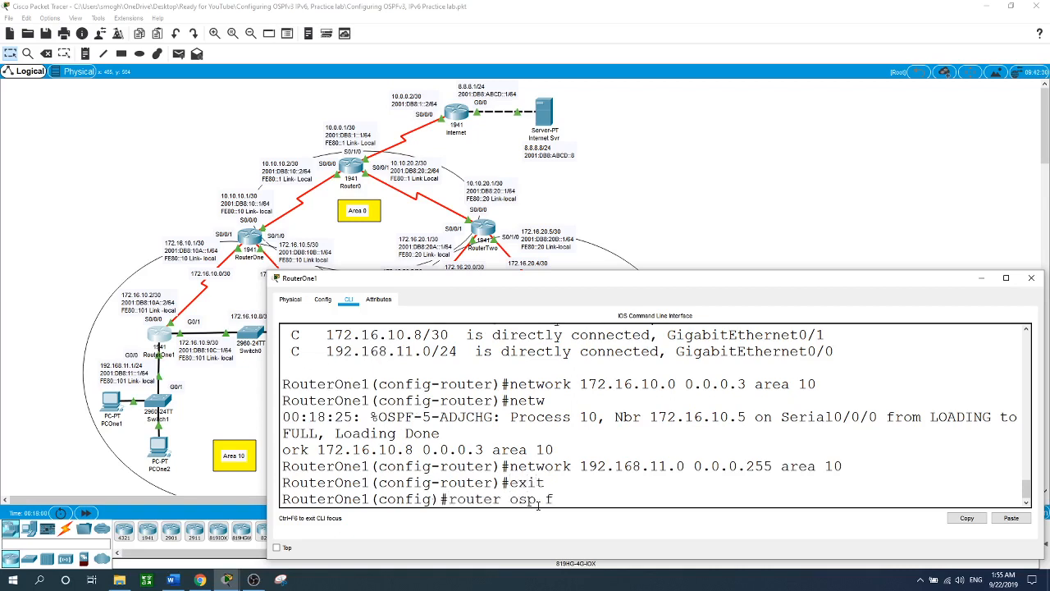
type("10")
key("Return")
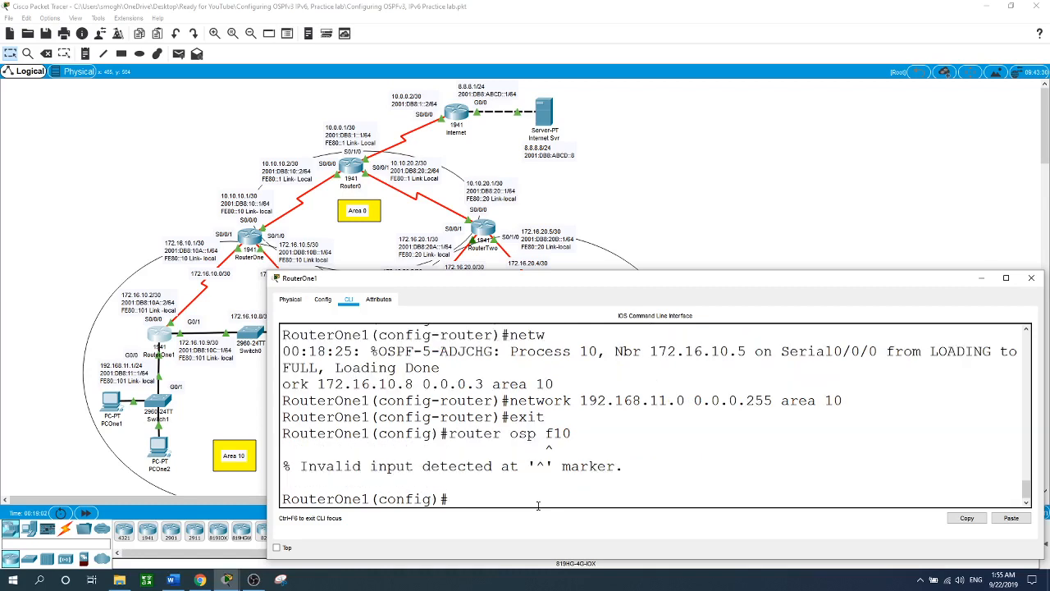
type("router ospf 10")
key("Return")
type("rout")
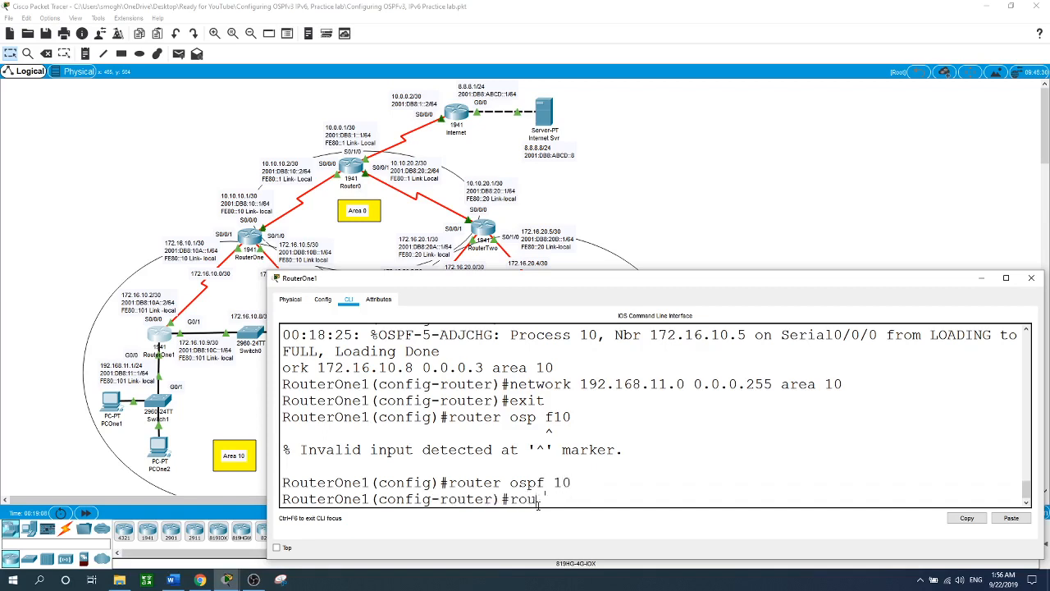
key("Tab")
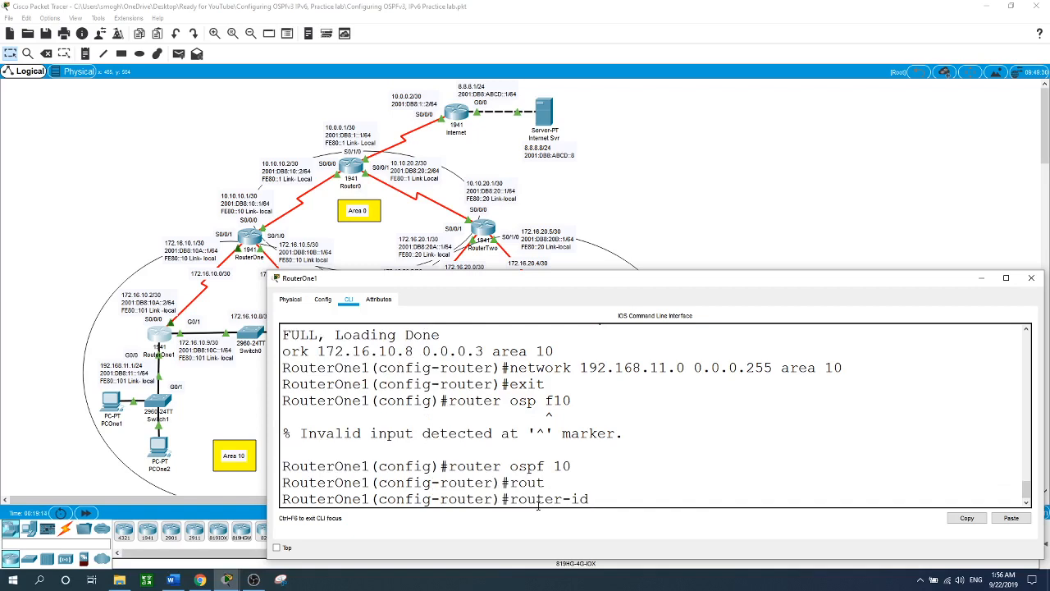
type("10.1.1.1")
key("Return")
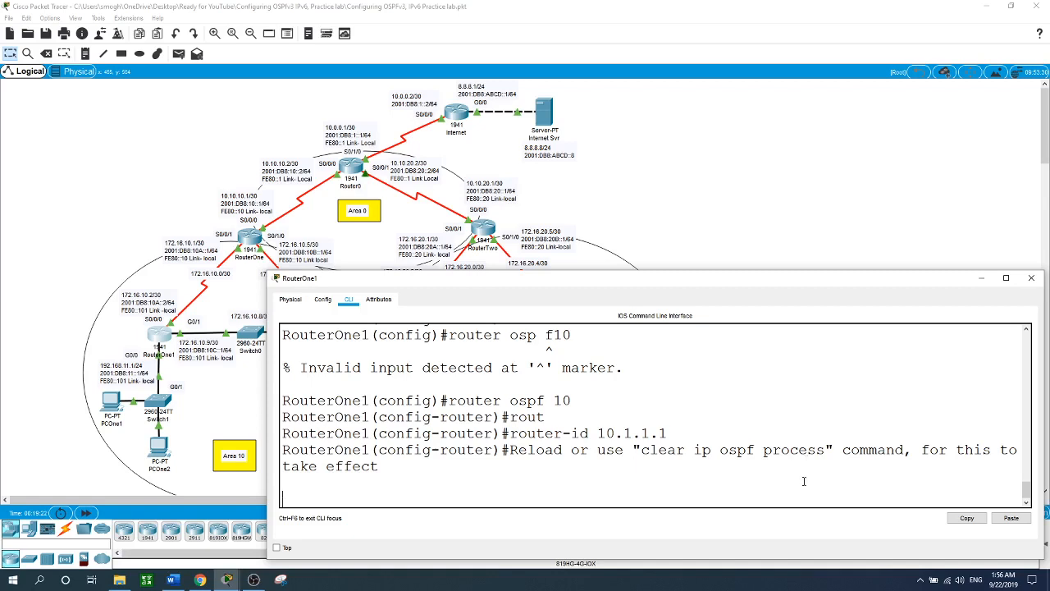
Step: Switch to RouterOne2's command line and enter global configuration mode
left_click(755, 199)
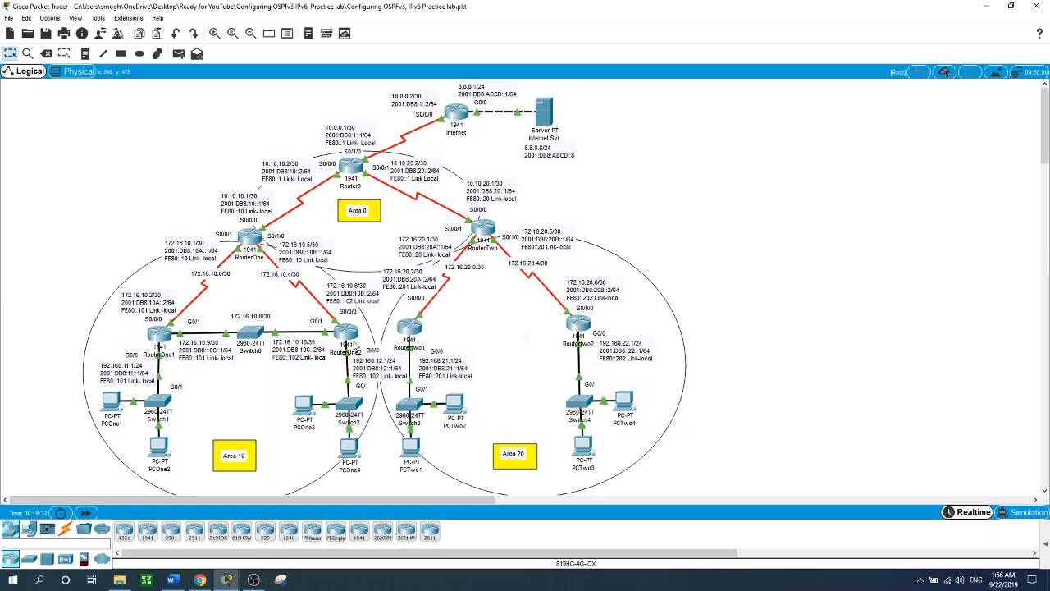
left_click(354, 344)
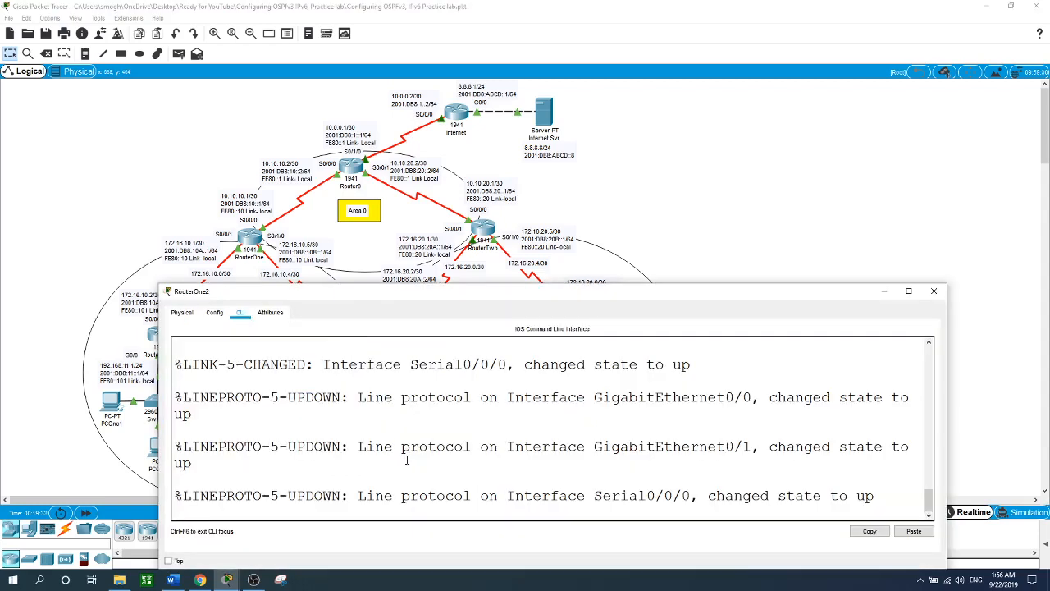
key("Return")
type("en")
key("Return")
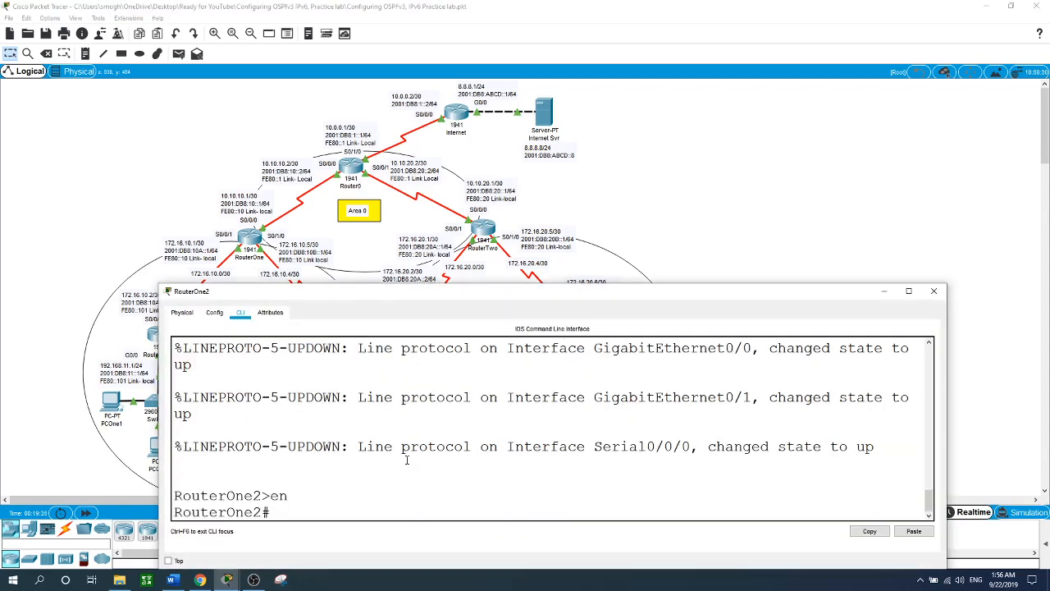
type("conf t")
key("Return")
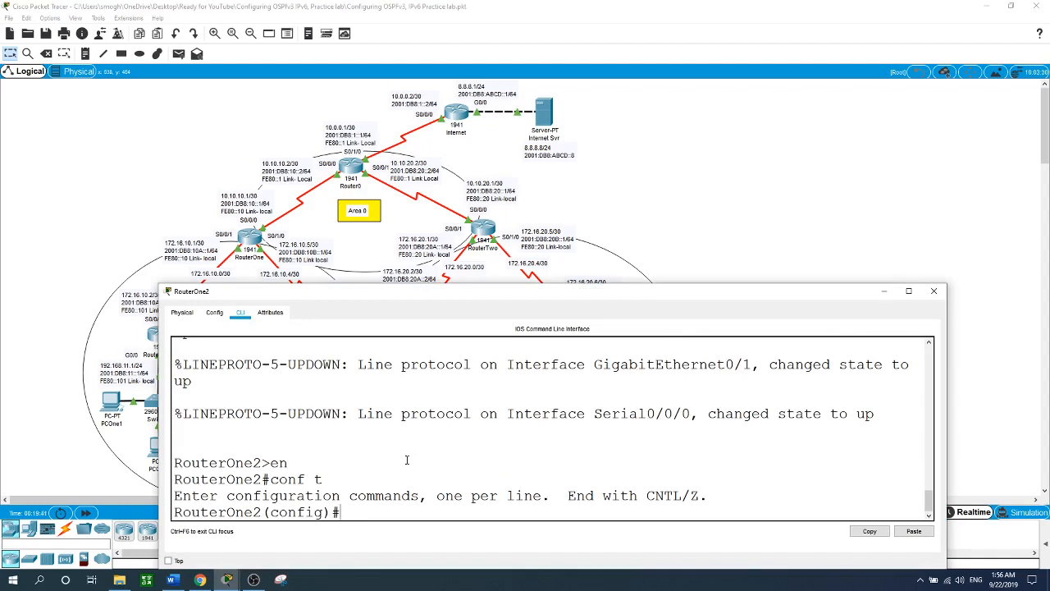
Step: Start IPv4 OSPF process 10 on RouterOne2 and list its directly connected IPv4 routes
type("route ospf 10")
key("Return")
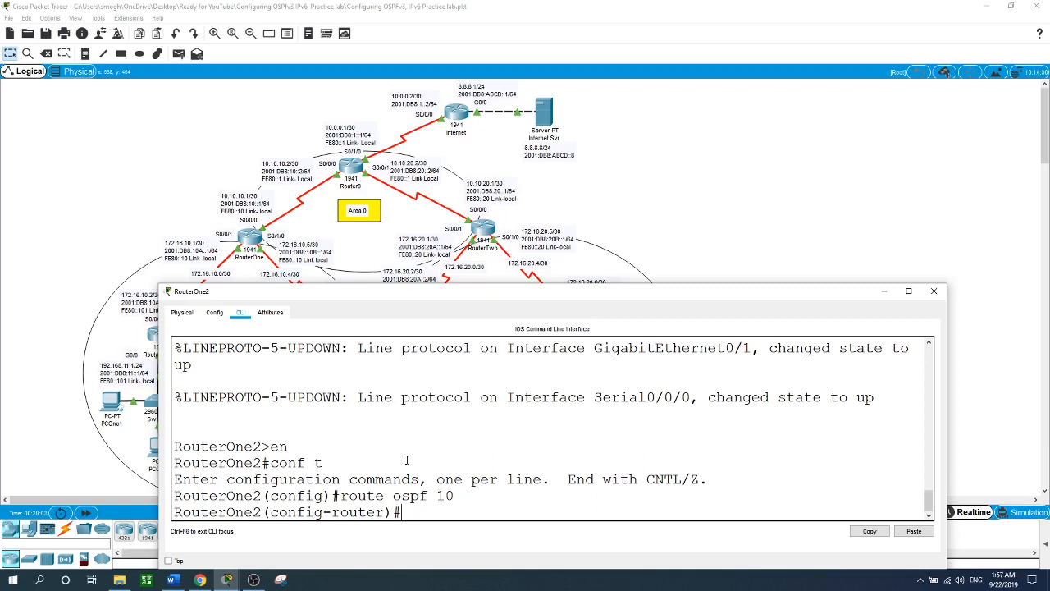
type("do show ip route")
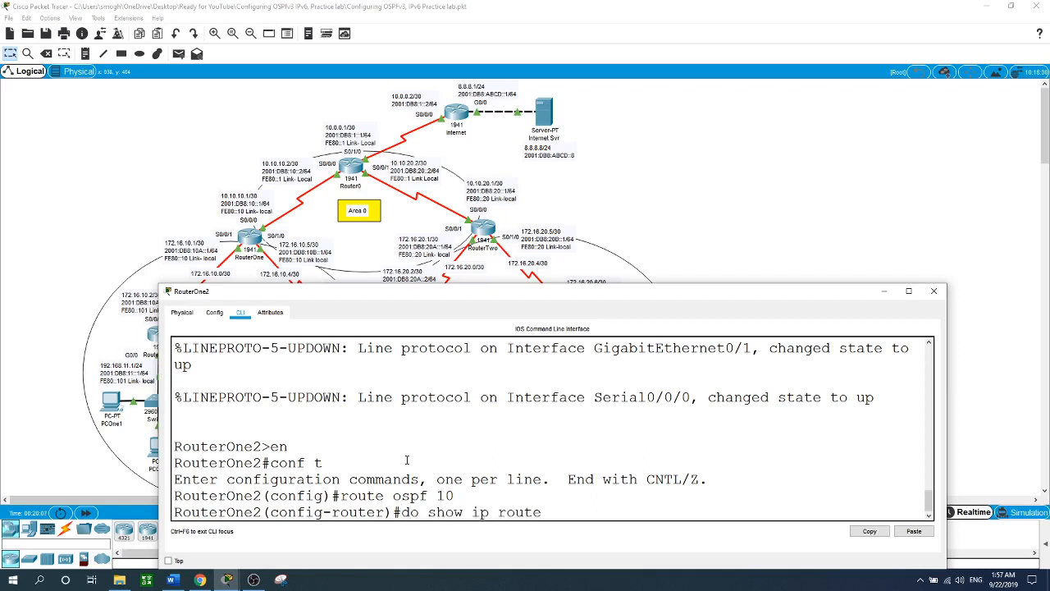
type(" connected")
key("Return")
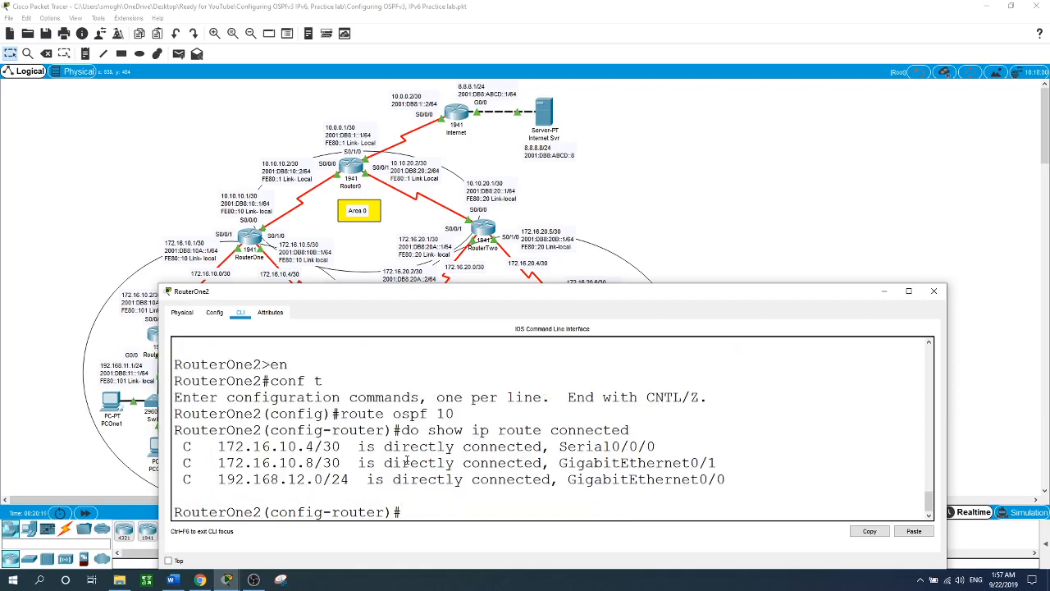
Step: Advertise network 192.16.10.4 with wildcard mask 0.0.0.3 in OSPF area 10 on RouterOne2
type("network 192.16")
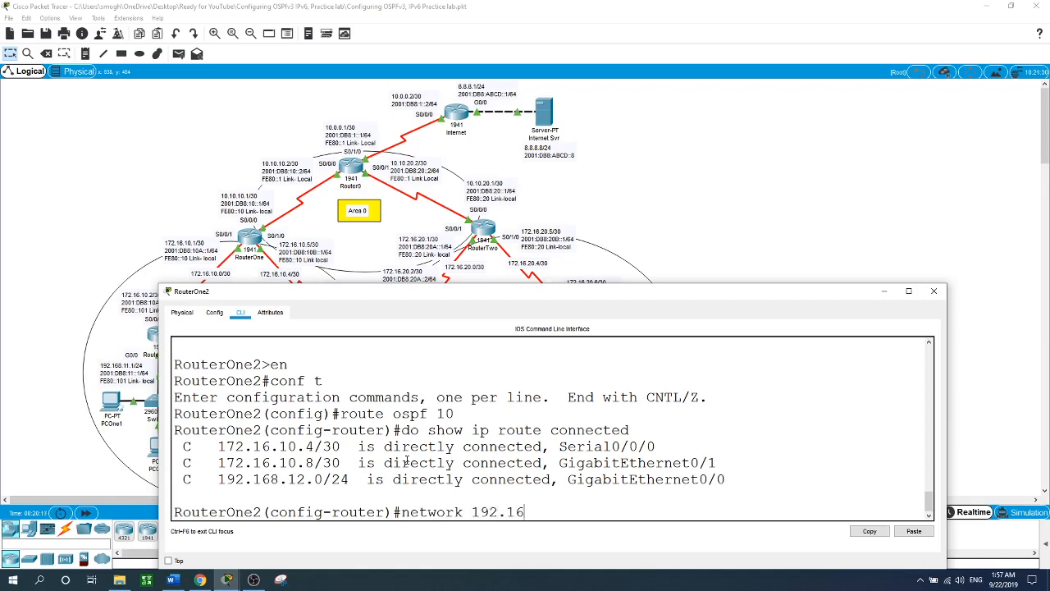
type(".10.4 0.0.0.3 area 10")
key("Return")
Step: Advertise network 172.16.10.8 with wildcard mask 0.0.0.3 in OSPF area 10 on RouterOne2
type("network")
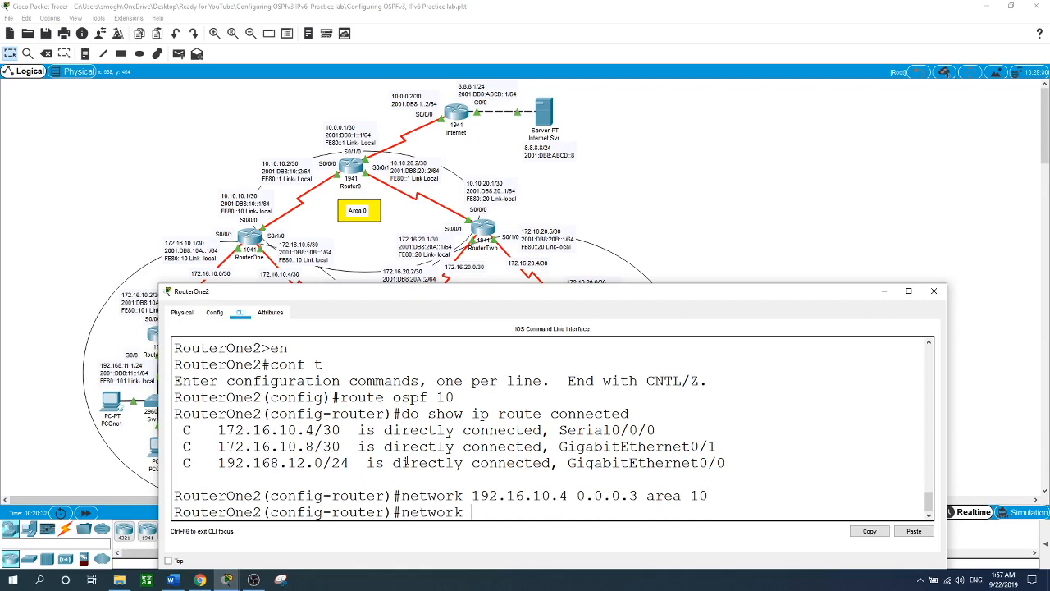
type("172.16.10.8 0.0.0.3 area 10")
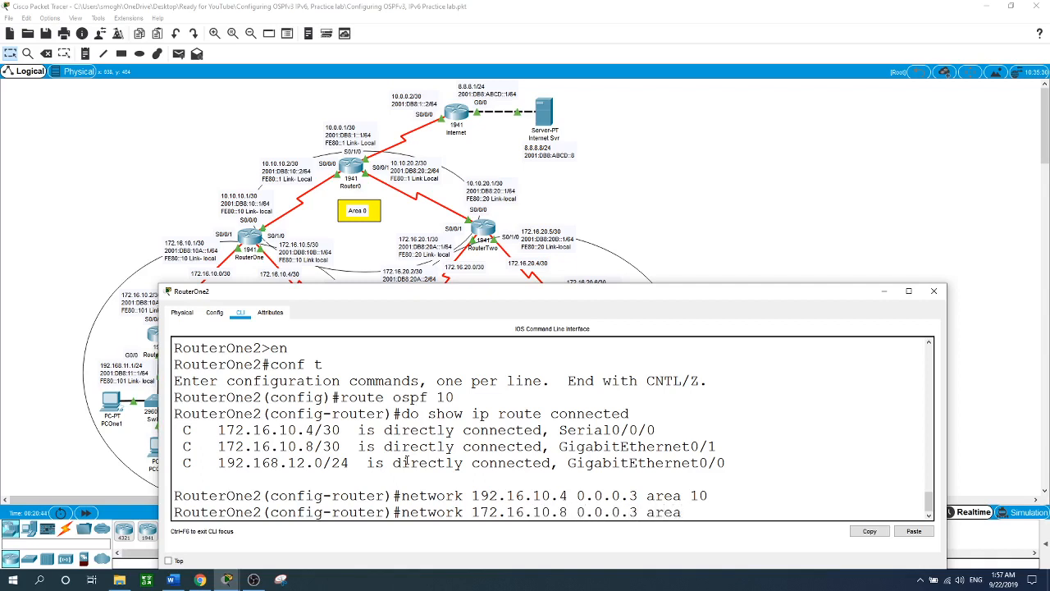
key("Return")
Step: Advertise network 192.168.12.0 with wildcard mask 0.0.0.255 in OSPF area 10 on RouterOne2
type("netw")
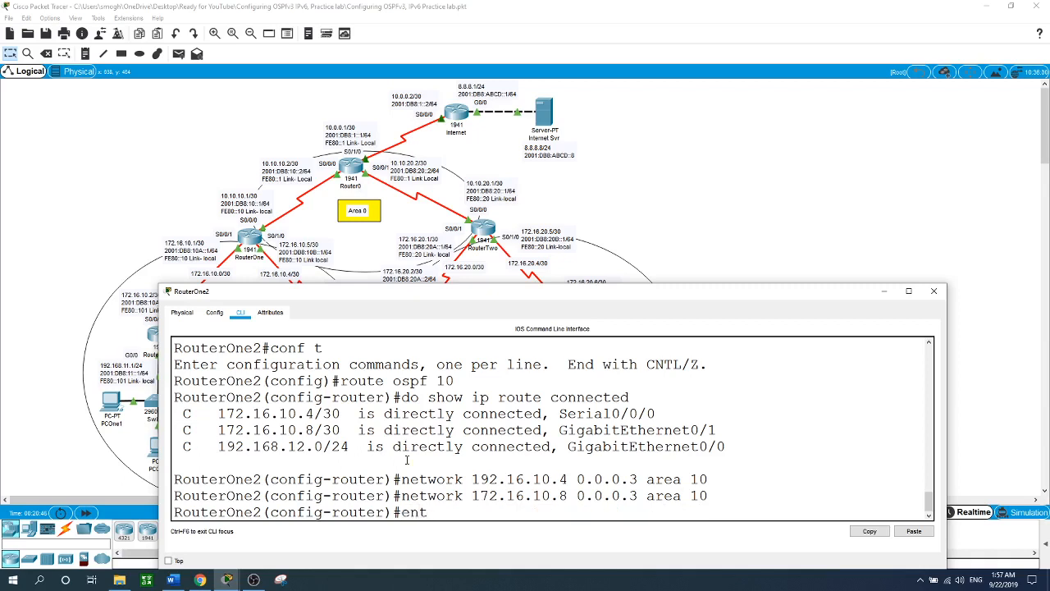
key("BackSpace")
key("BackSpace")
key("BackSpace")
key("BackSpace")
type("network 192.168.")
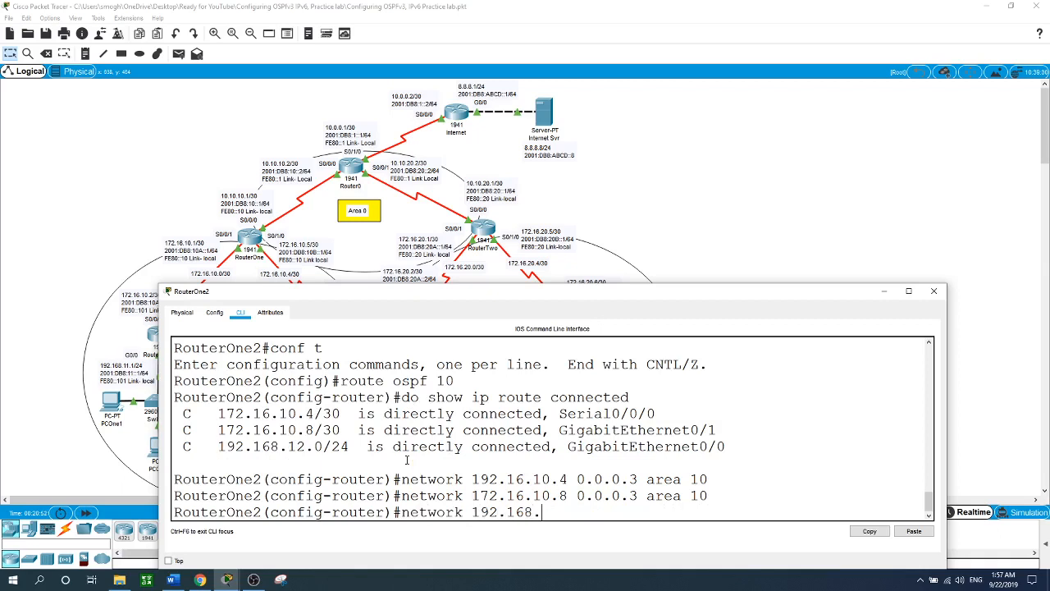
type("12.0")
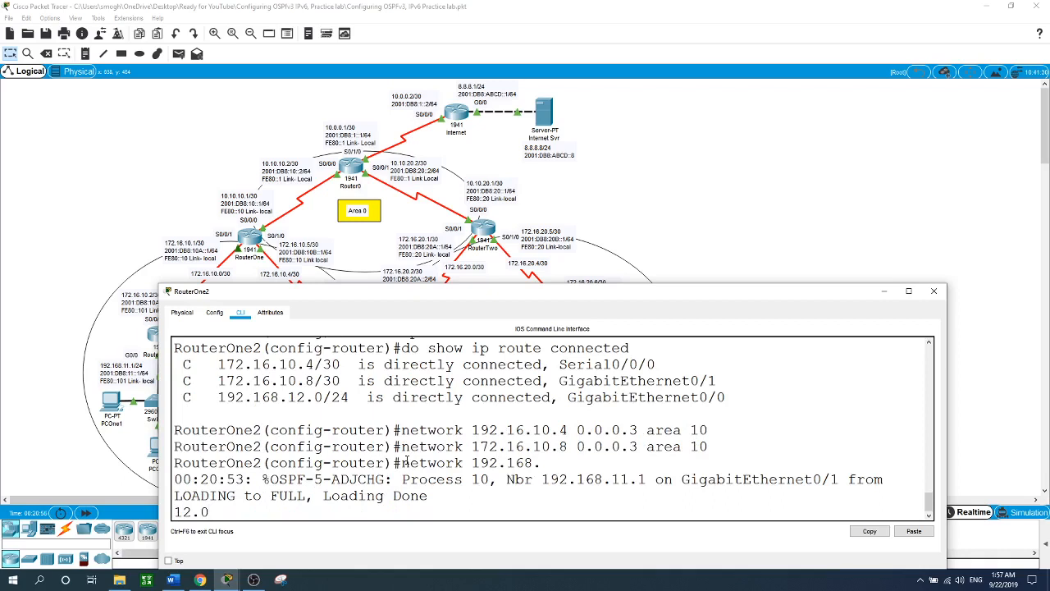
type(" 0.0.0.255 area 10")
key("Return")
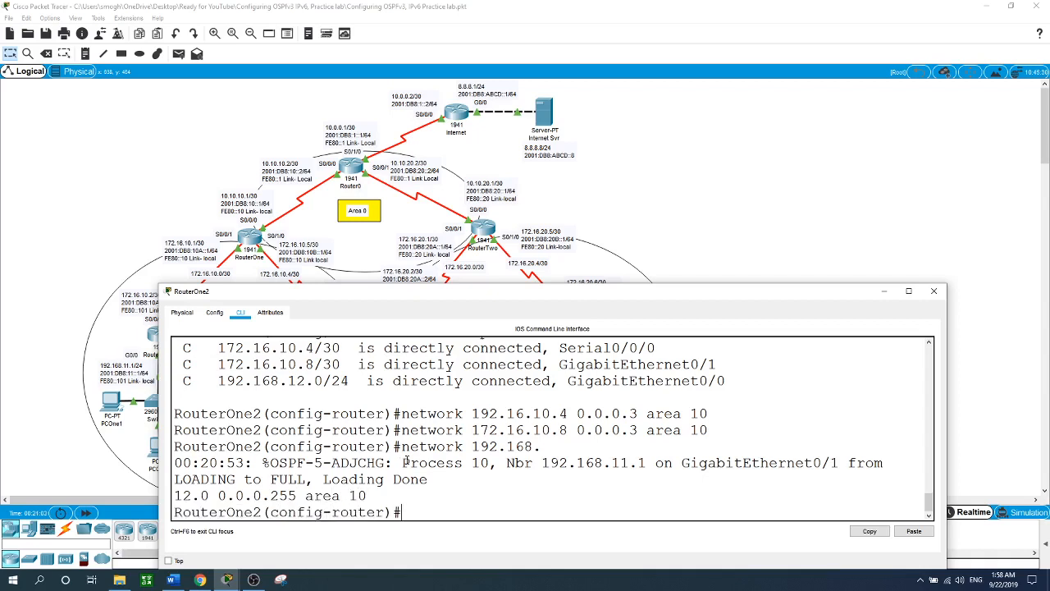
Step: Leave and re-enter OSPF process 10 on RouterOne2, and set its router ID to 10.2.2.2
type("exit")
key("Return")
type("rotuer")
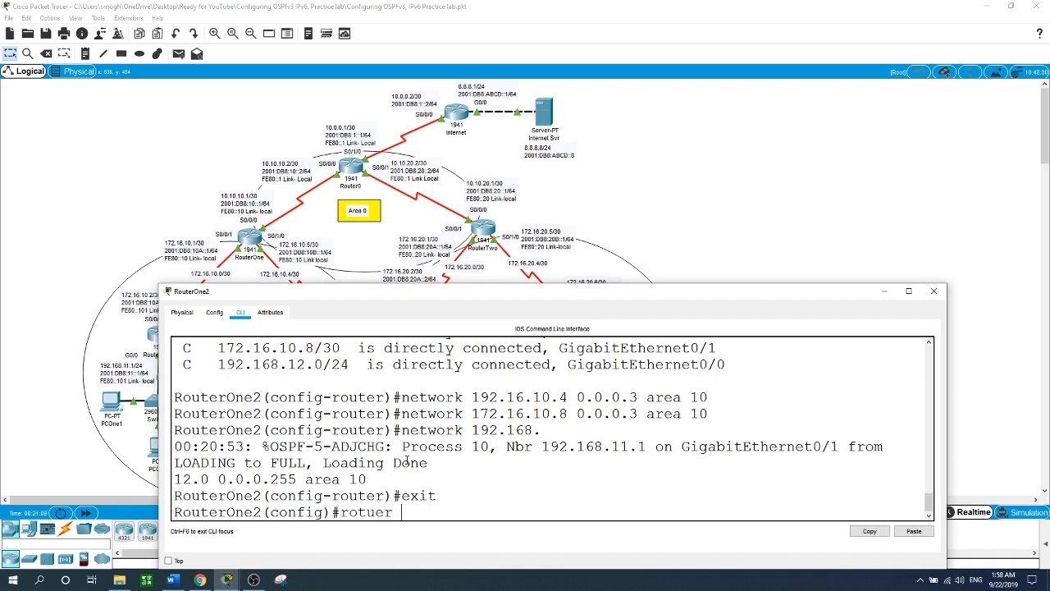
type(" ospf 10")
key("Return")
type("router")
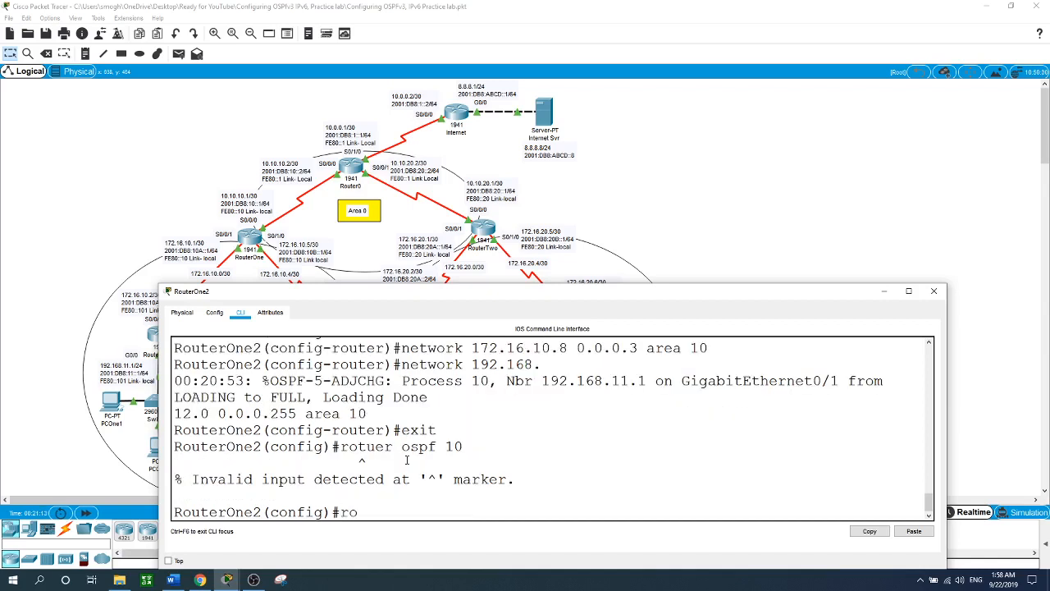
type(" ospf 10")
key("Return")
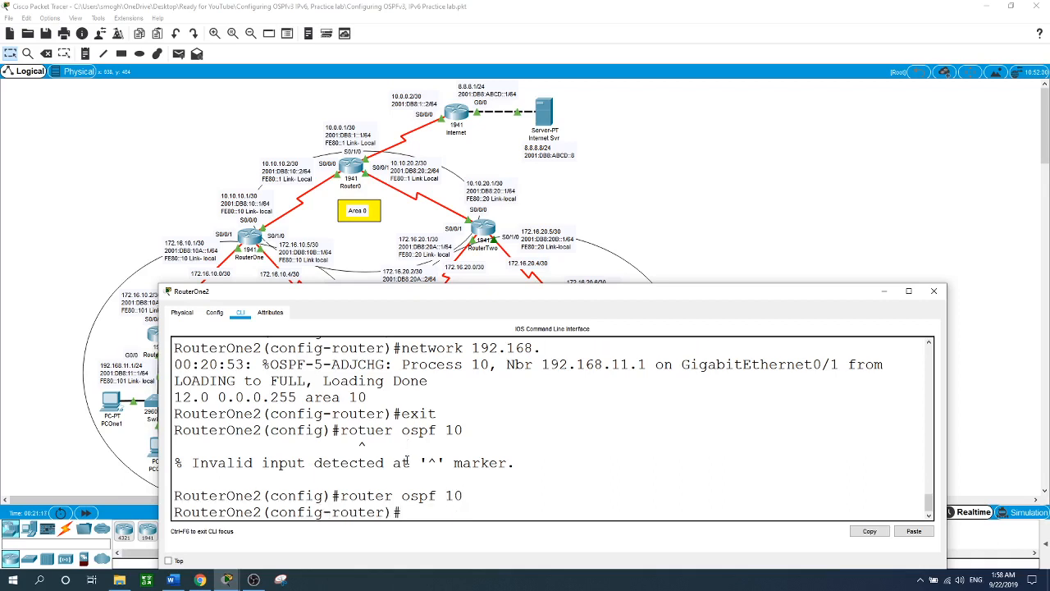
type("rout")
key("Tab")
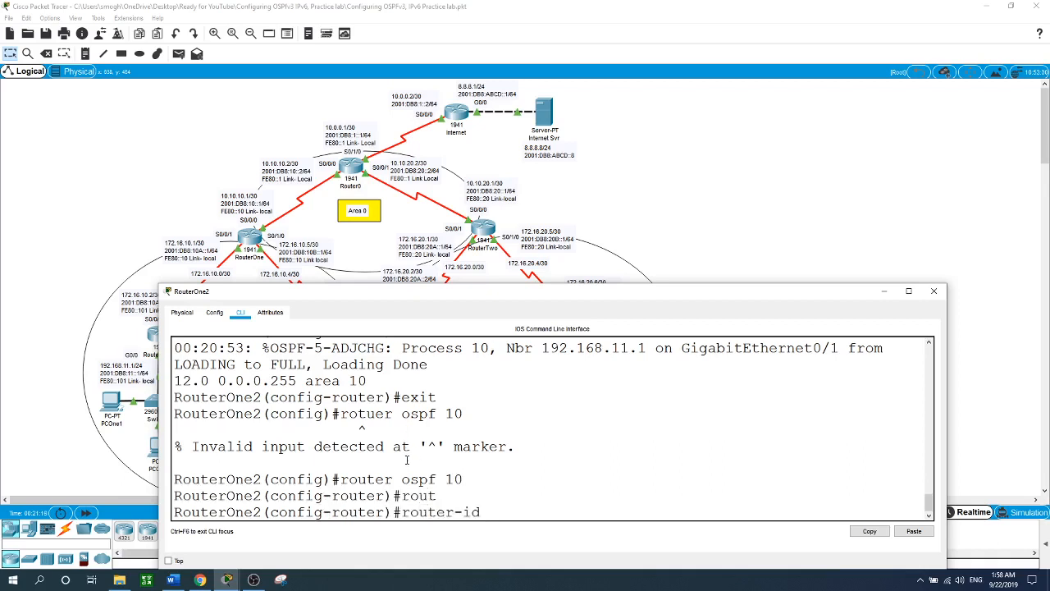
type("10.2.2.2")
key("Return")
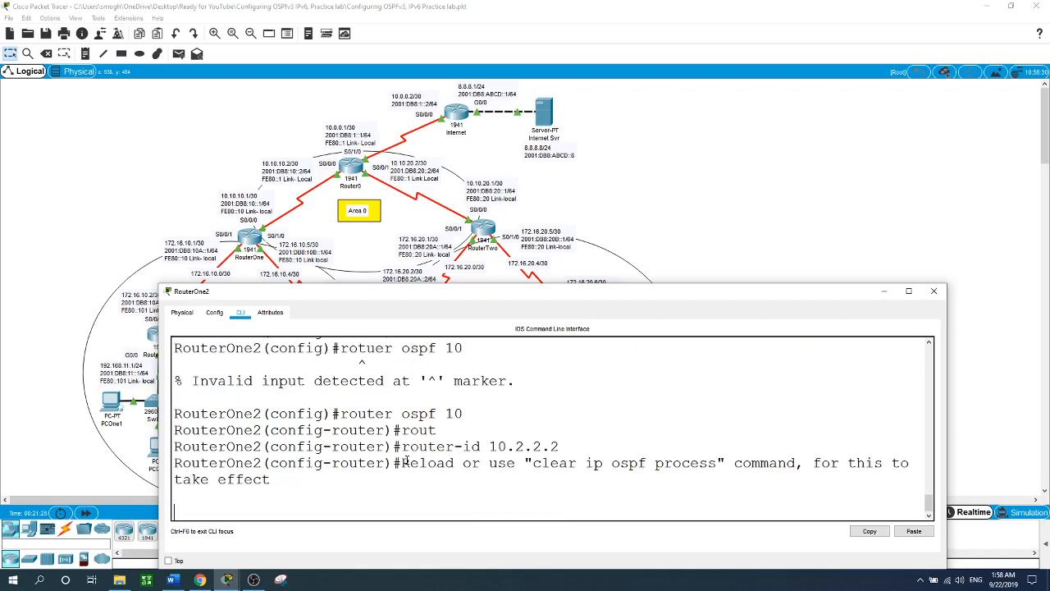
key("Return")
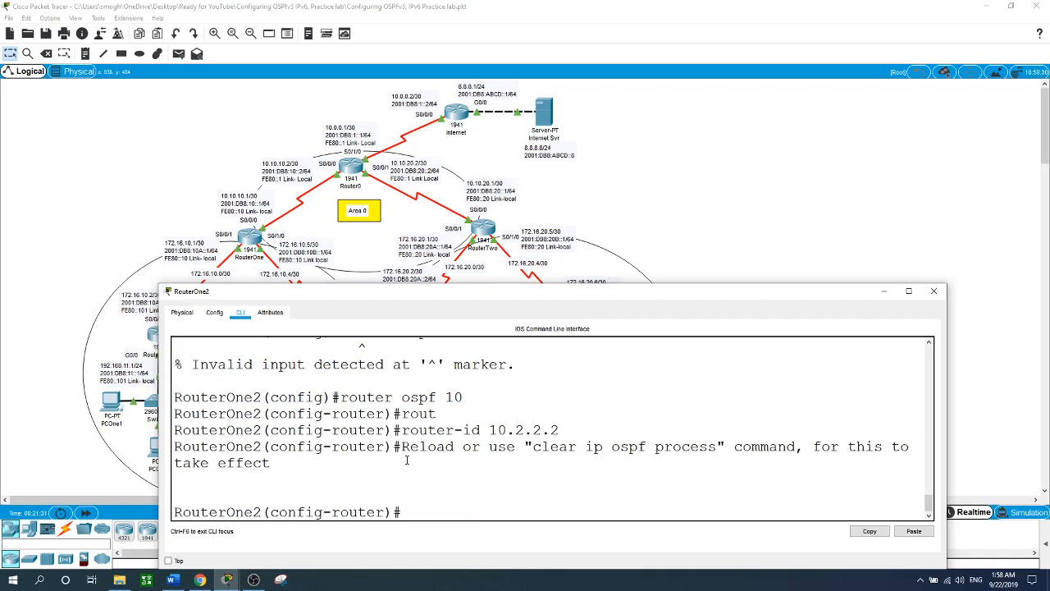
Step: Switch to RouterTwo1's command line and enter global configuration mode
left_click(611, 10)
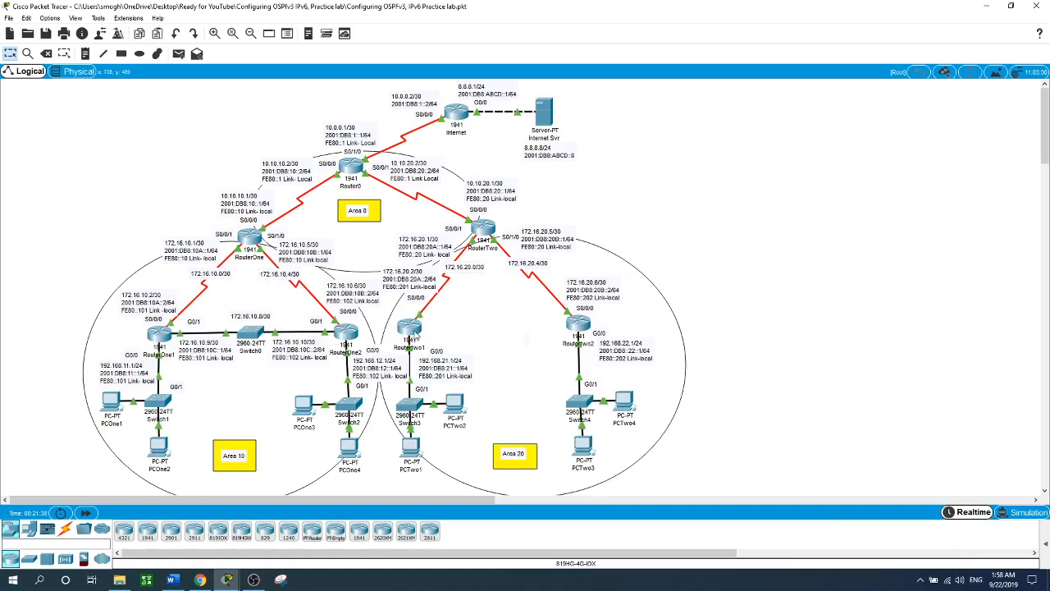
left_click(416, 333)
left_click_drag(485, 295, 401, 254)
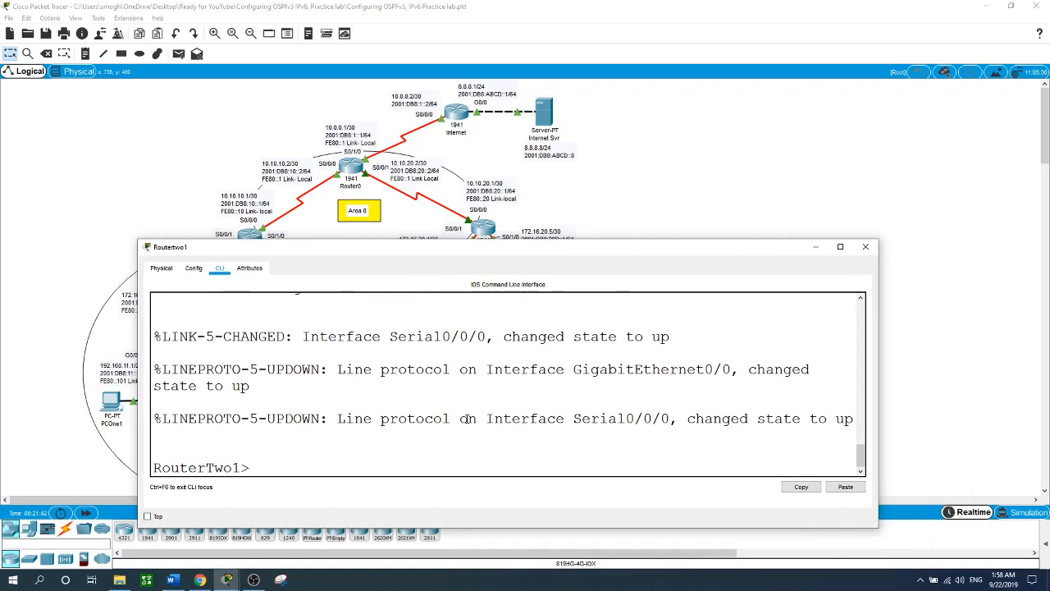
type("en")
key("Return")
type("conf t")
key("Return")
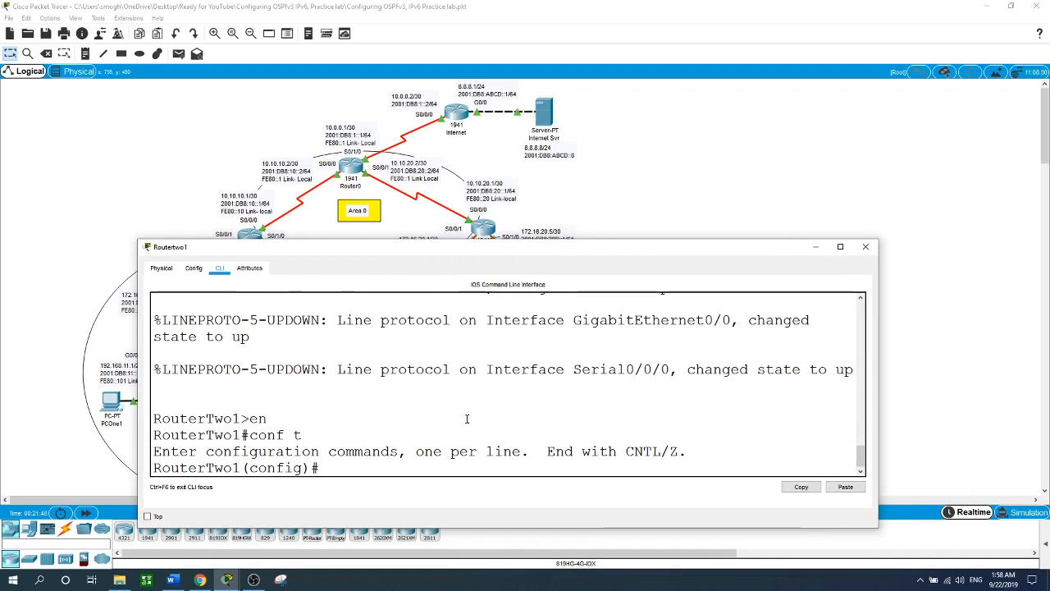
Step: Start IPv4 OSPF process 10 on RouterTwo1, list its directly connected IPv4 routes, and return to the topology
type("router ospf 10")
key("Return")
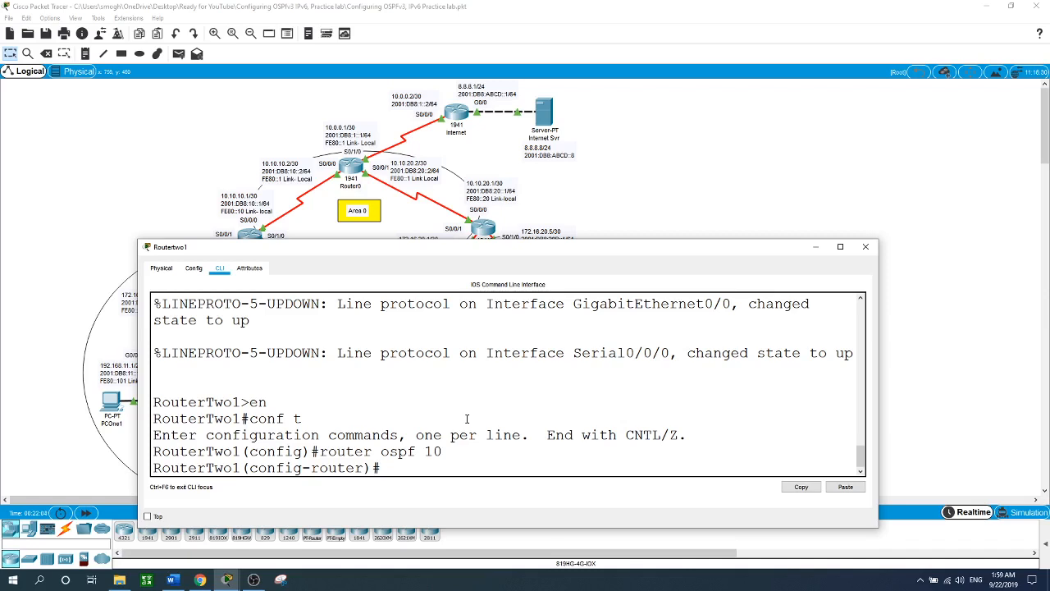
type("do show ip router")
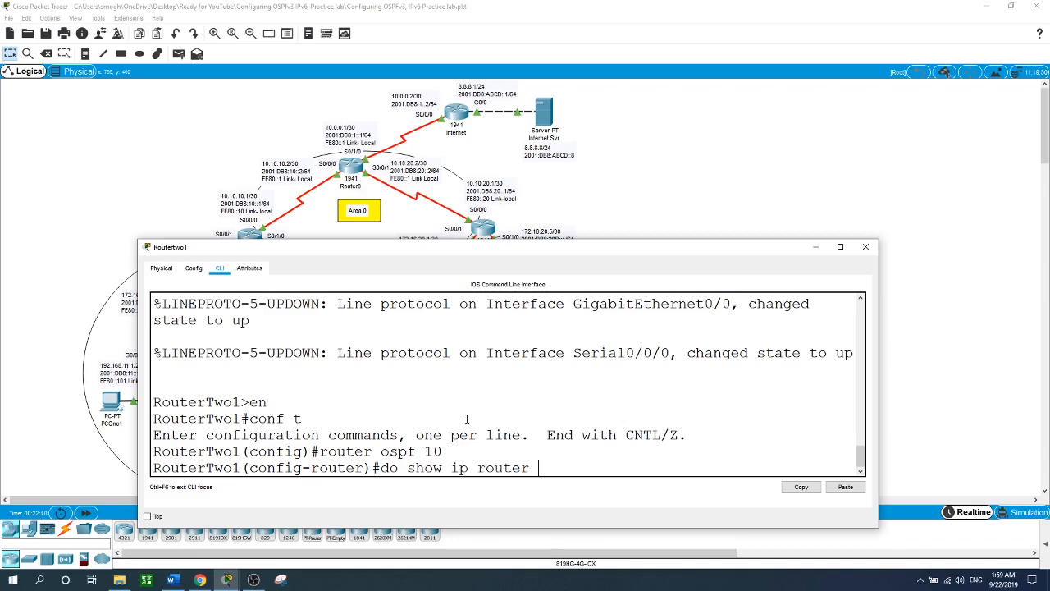
key("BackSpace")
type("connected")
key("Return")
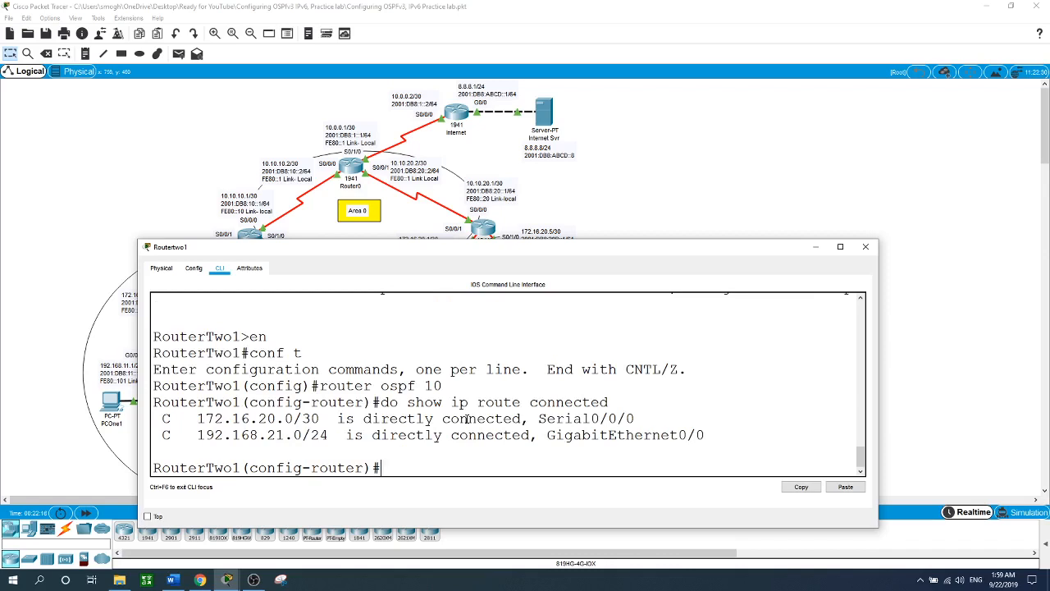
left_click(697, 187)
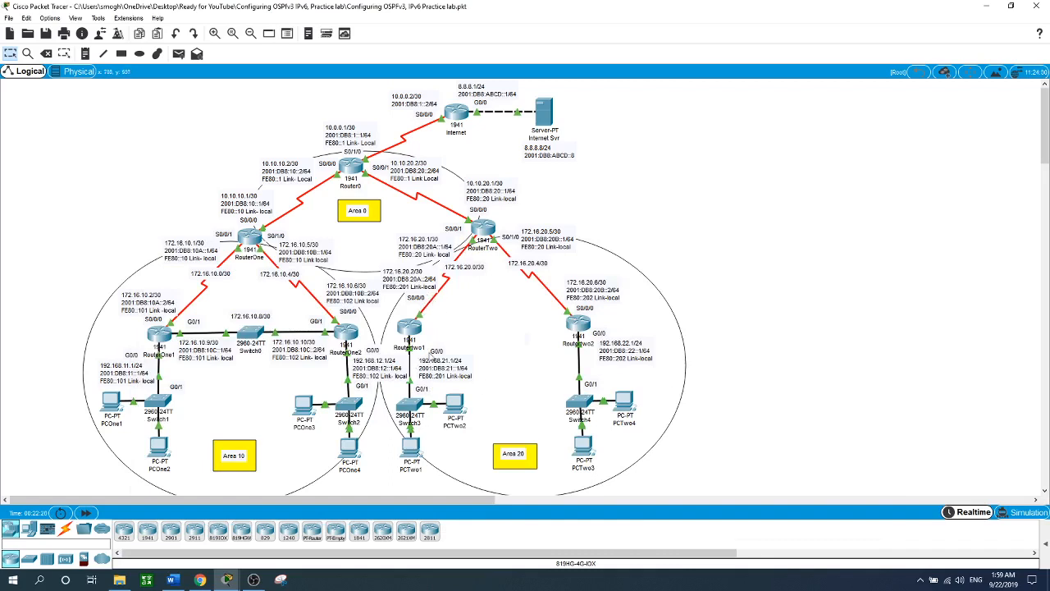
Step: On RouterTwo1, advertise network 172.16.20.0 with wildcard mask 0.0.0.3 and network 192.168.21.0 with wildcard mask 0.0.0.255 in OSPF area 20
left_click(409, 328)
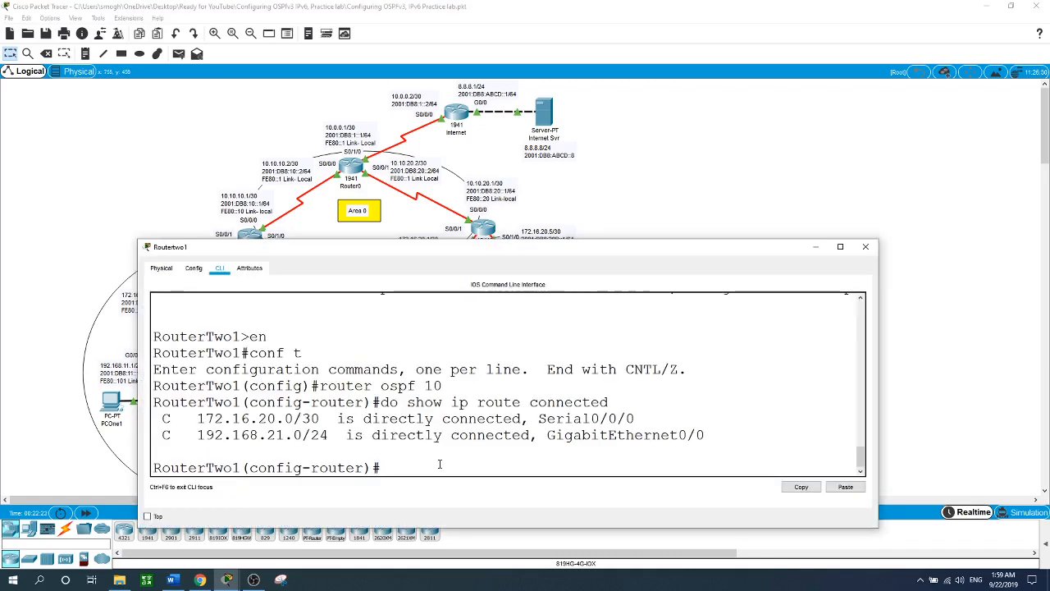
type("network 172.16.20.0 0.0.0.")
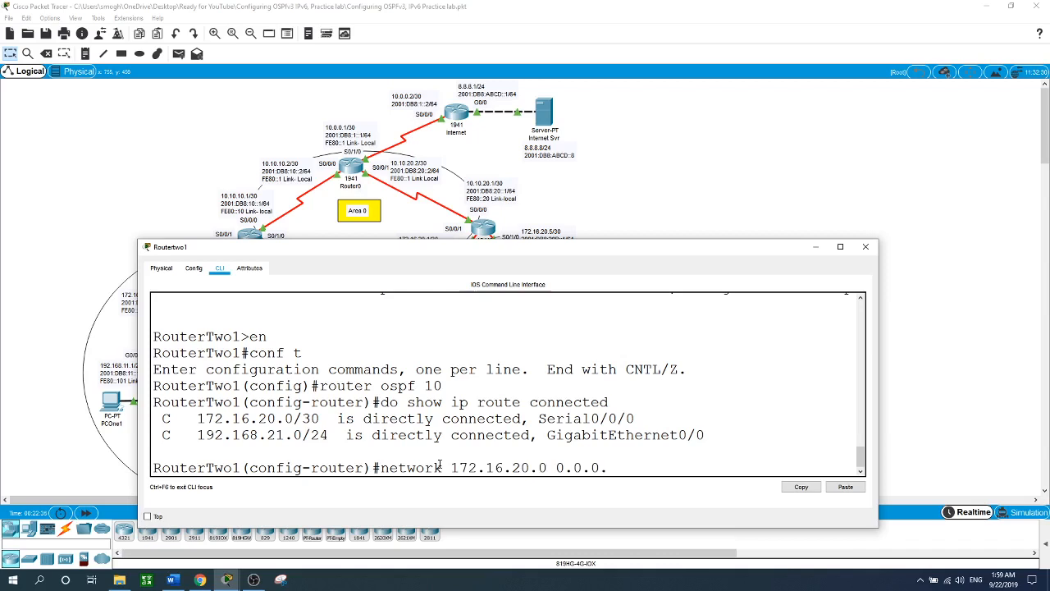
type("3 area 20")
key("Return")
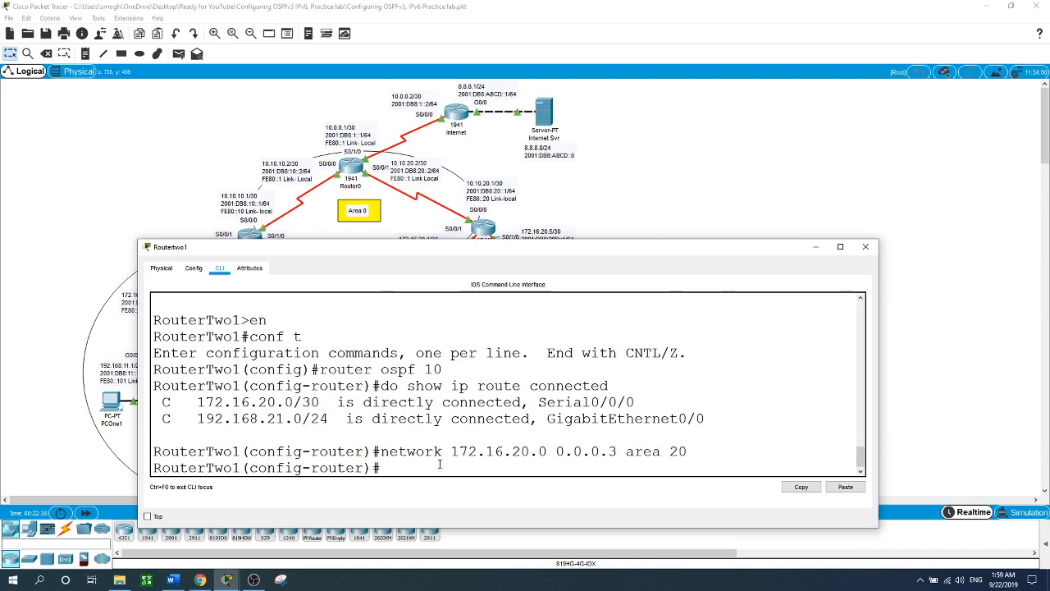
type("network 192.16")
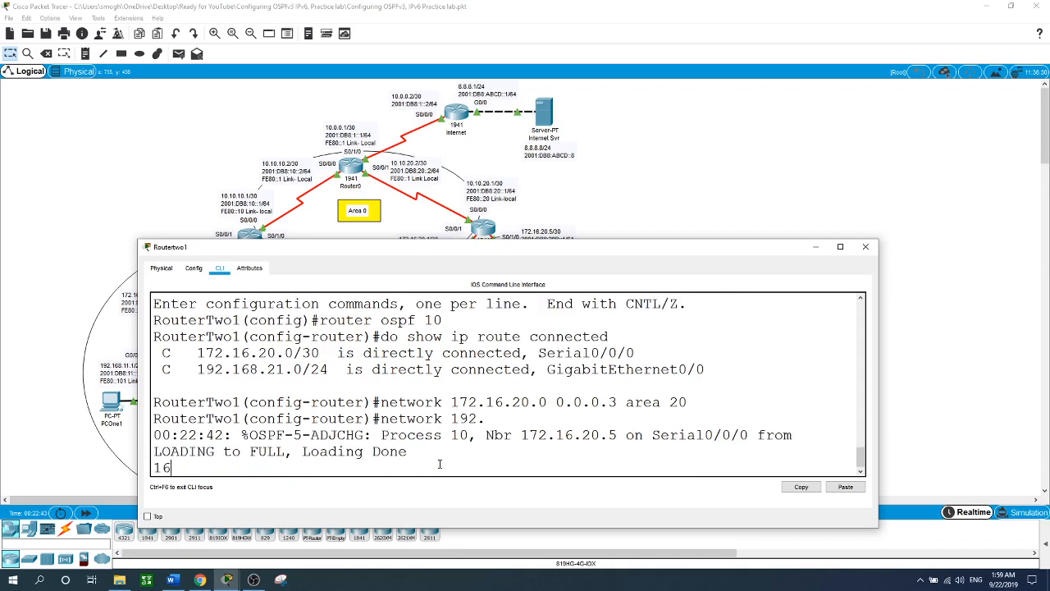
type("8.21.0 0.0.0.255 area 20")
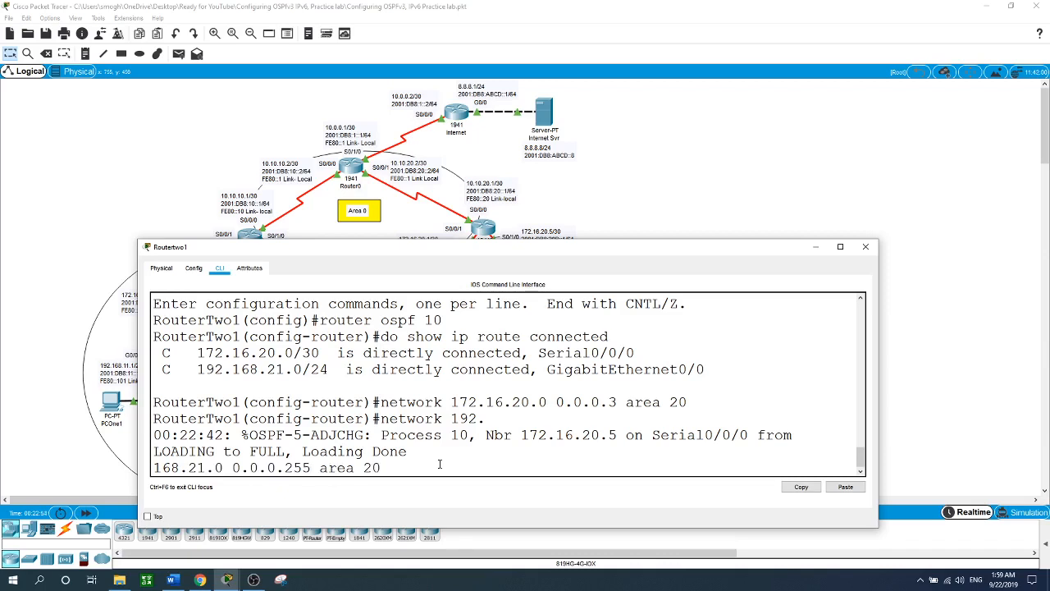
key("Return")
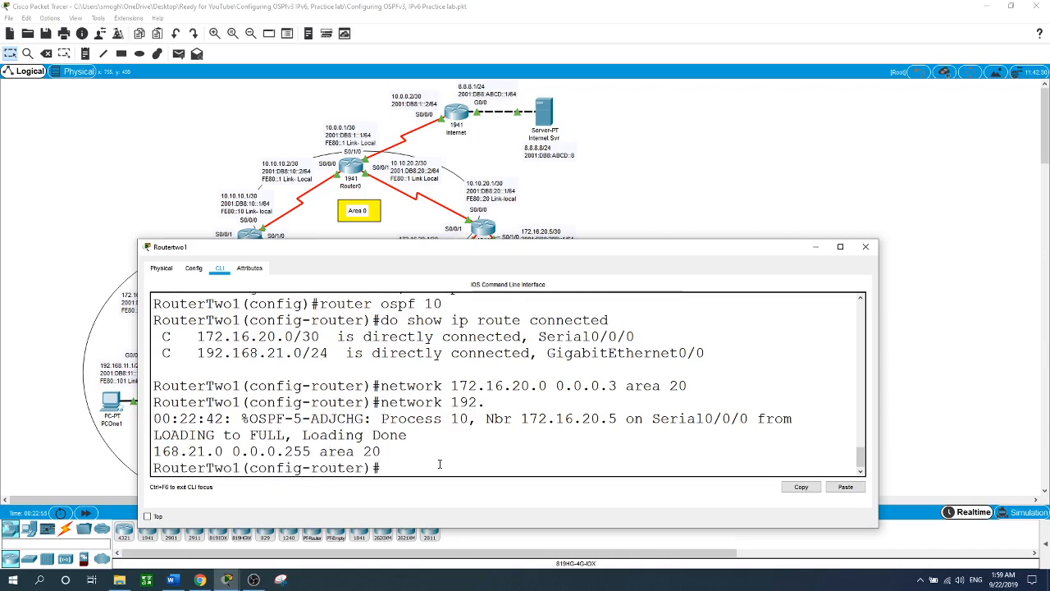
Step: Leave and re-enter OSPF process 10 on RouterTwo1, and set its router ID to 20.1.1.1
type("exit")
key("Return")
type("rout")
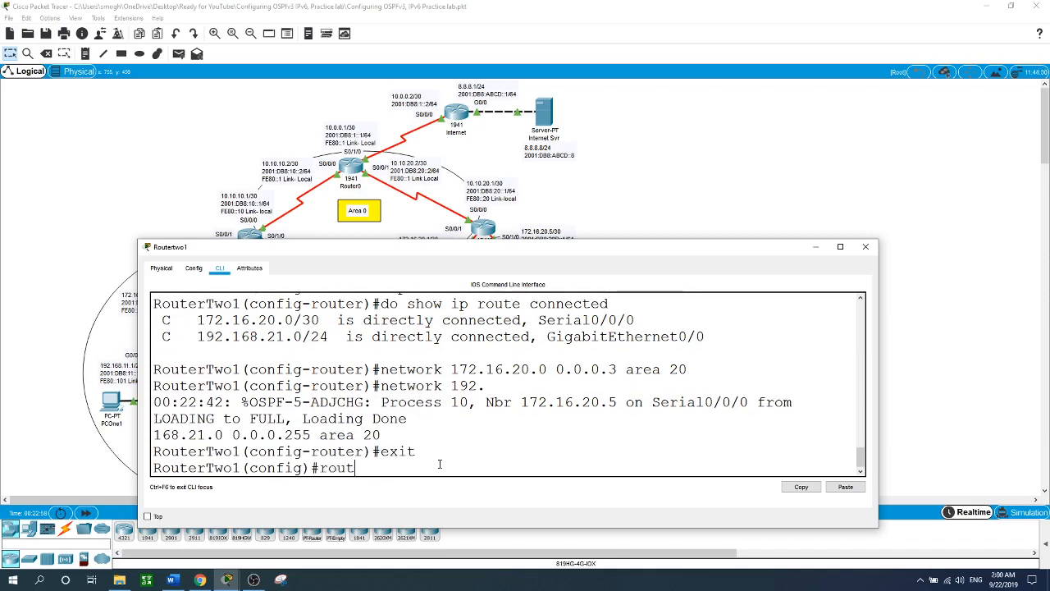
type("er ospf 10")
key("Return")
type("router)#rou")
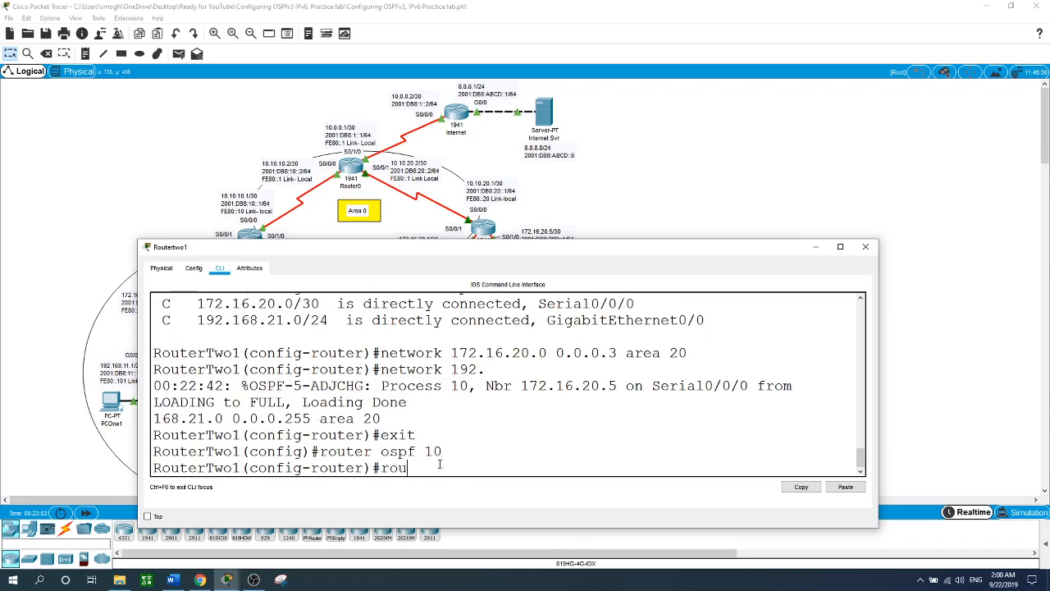
key("Tab")
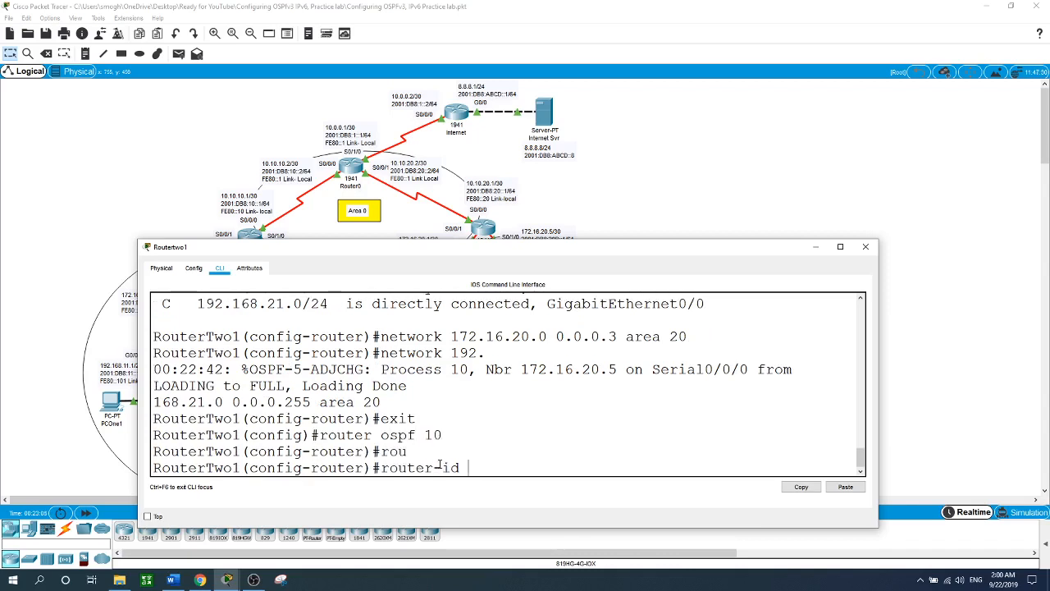
type("20.1.1.1")
key("Return")
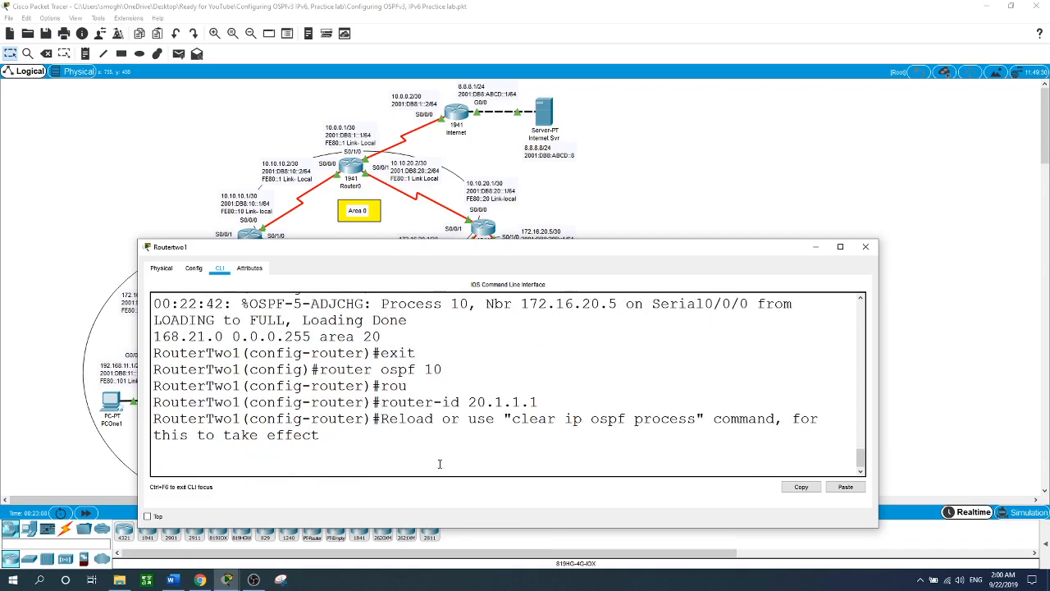
key("Return")
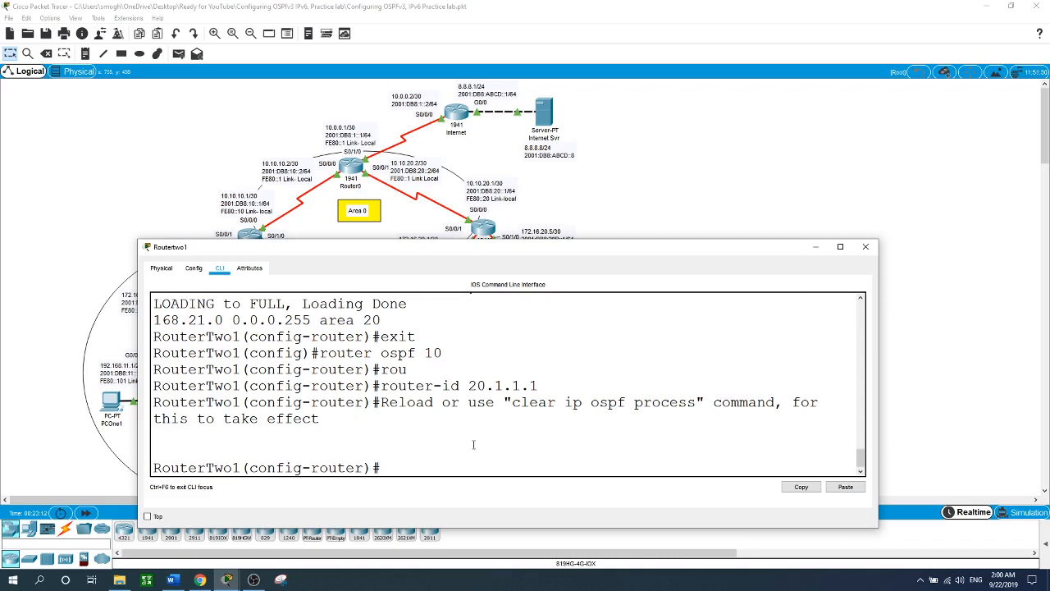
Step: Switch to RouterTwo2's command line and enter global configuration mode
left_click(586, 206)
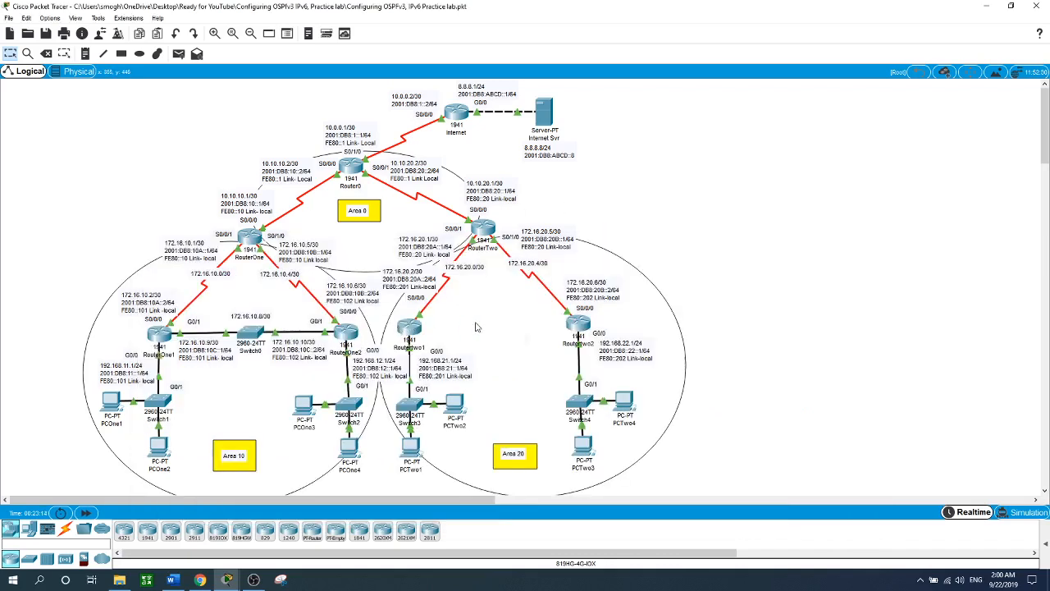
left_click(585, 330)
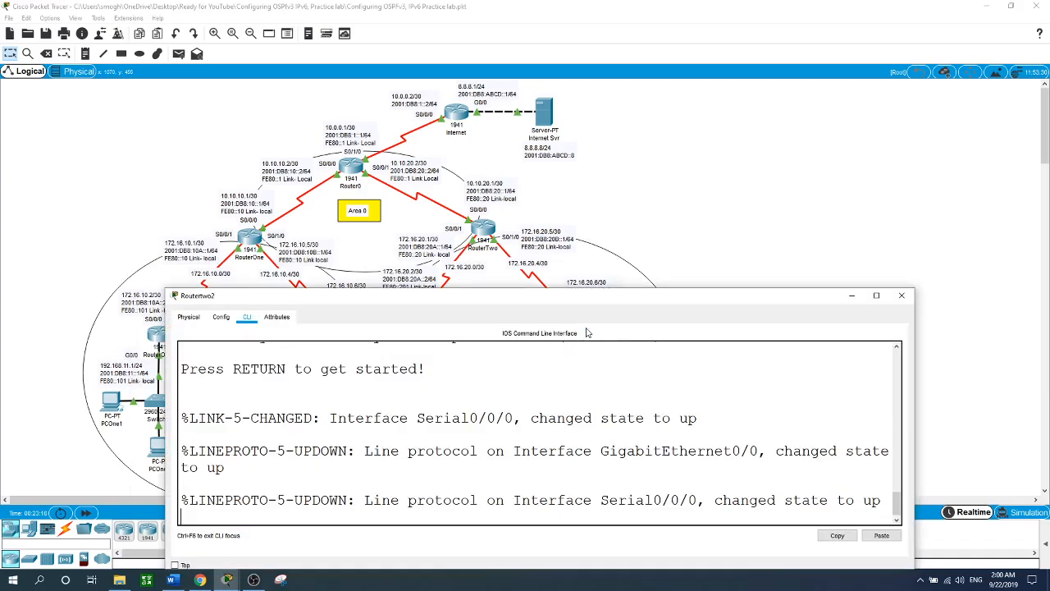
left_click_drag(531, 301, 505, 241)
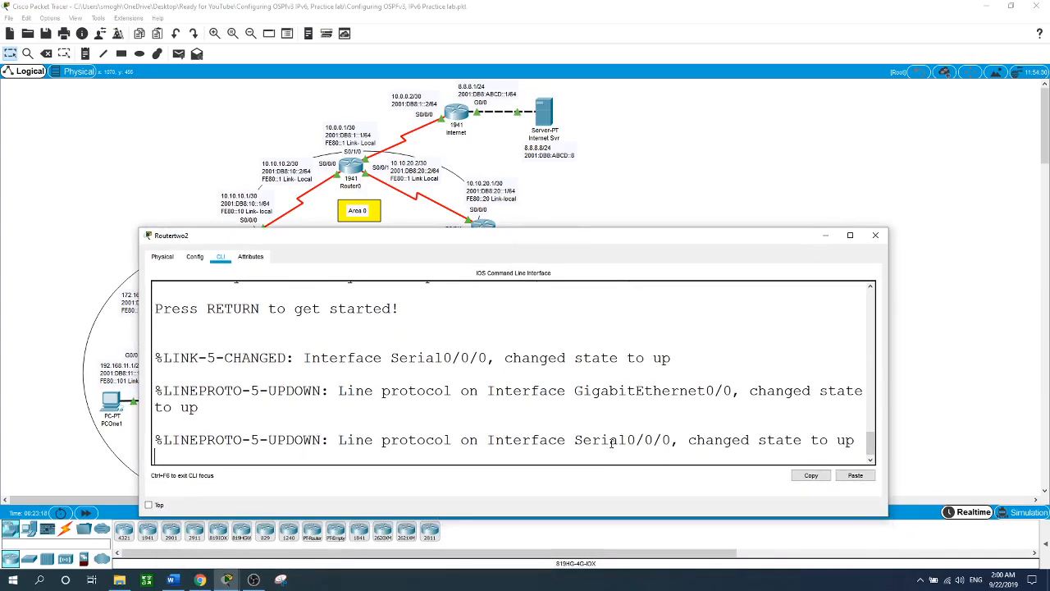
key("Return")
type("en")
key("Return")
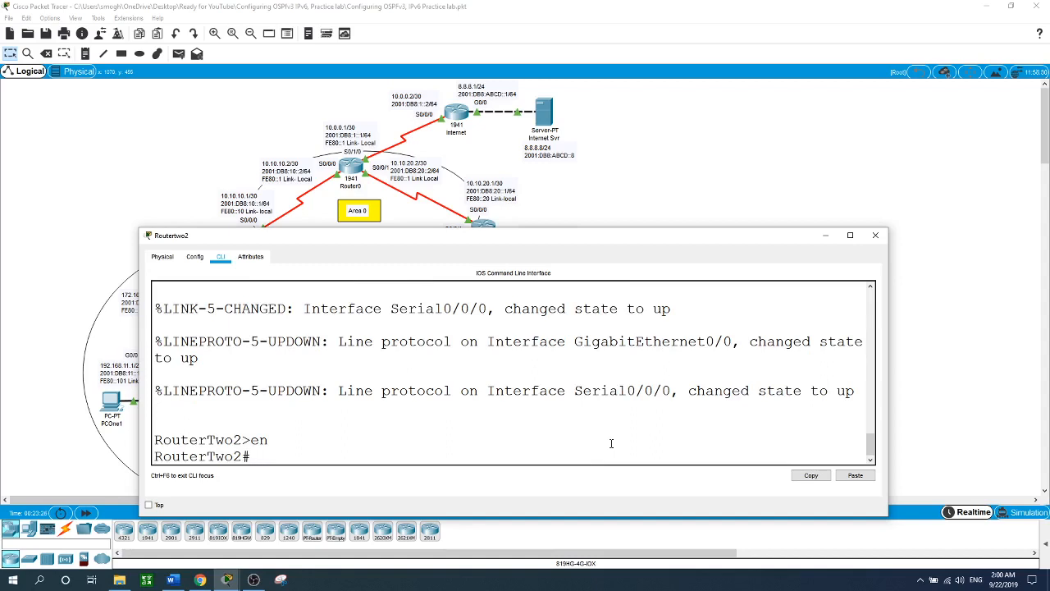
type("conf t")
key("Return")
Step: Start IPv4 OSPF process 10 on RouterTwo2 and list its directly connected IPv4 routes
type("router osp")
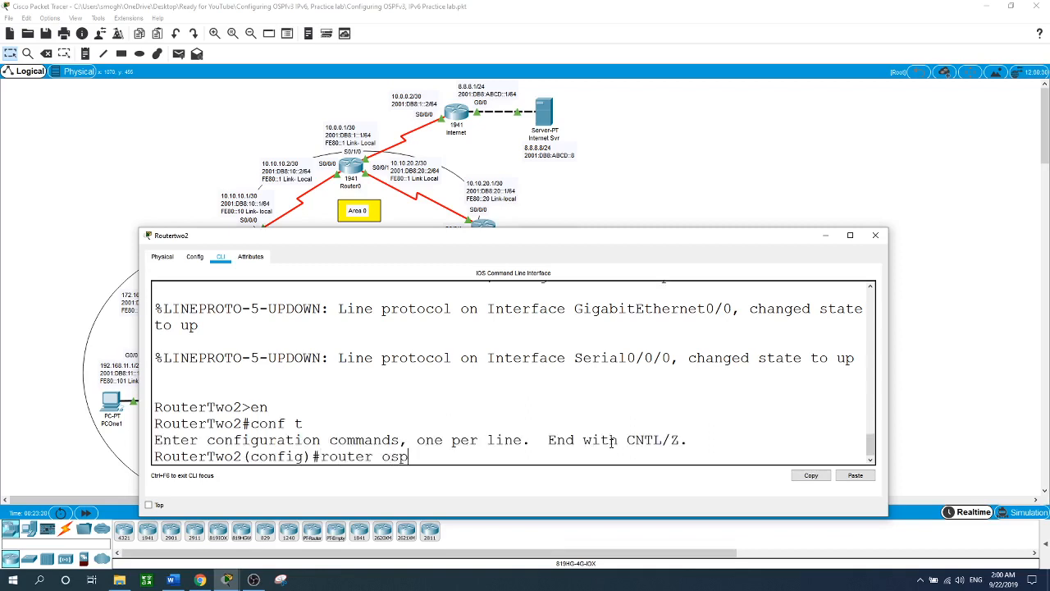
type("f 10")
key("Return")
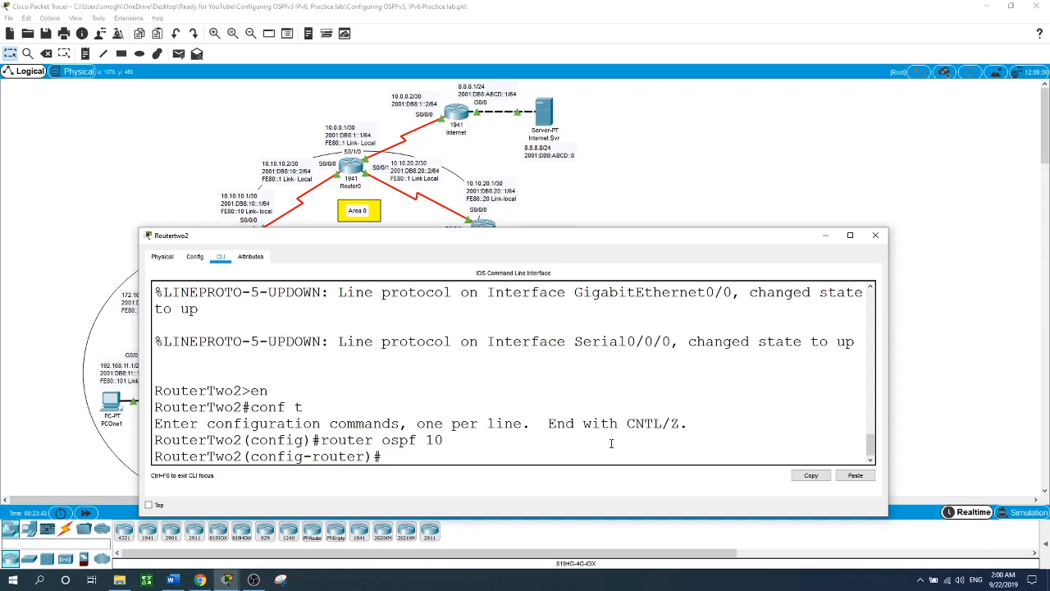
left_click(738, 142)
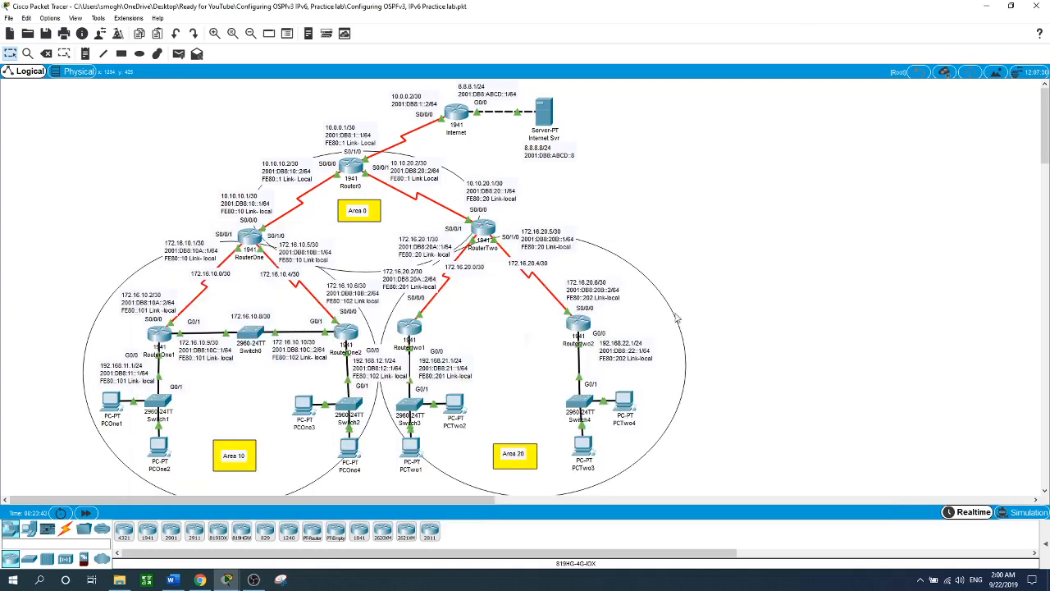
left_click(584, 332)
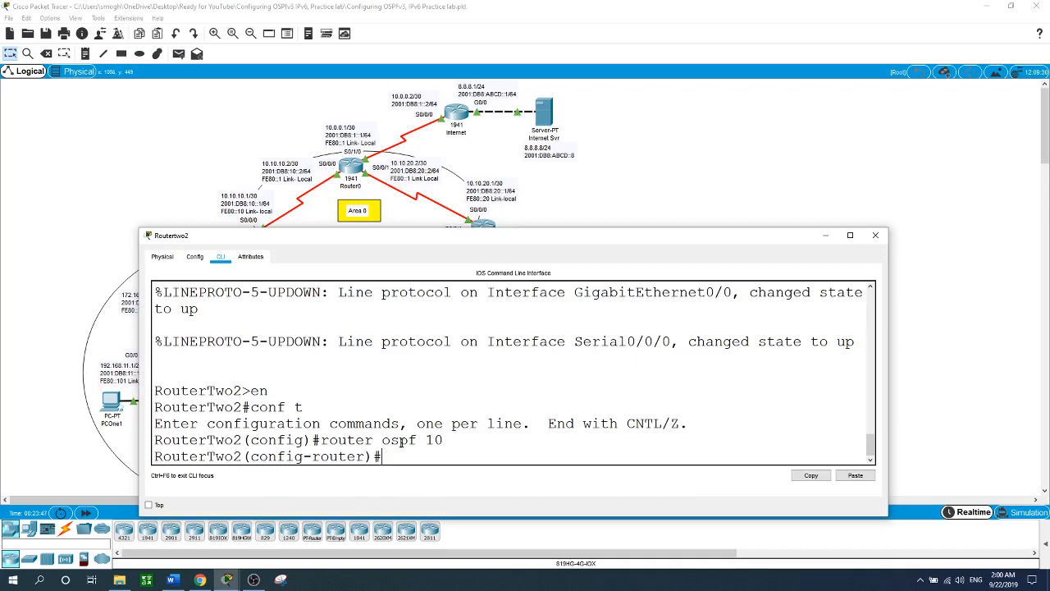
type("do show ip rout")
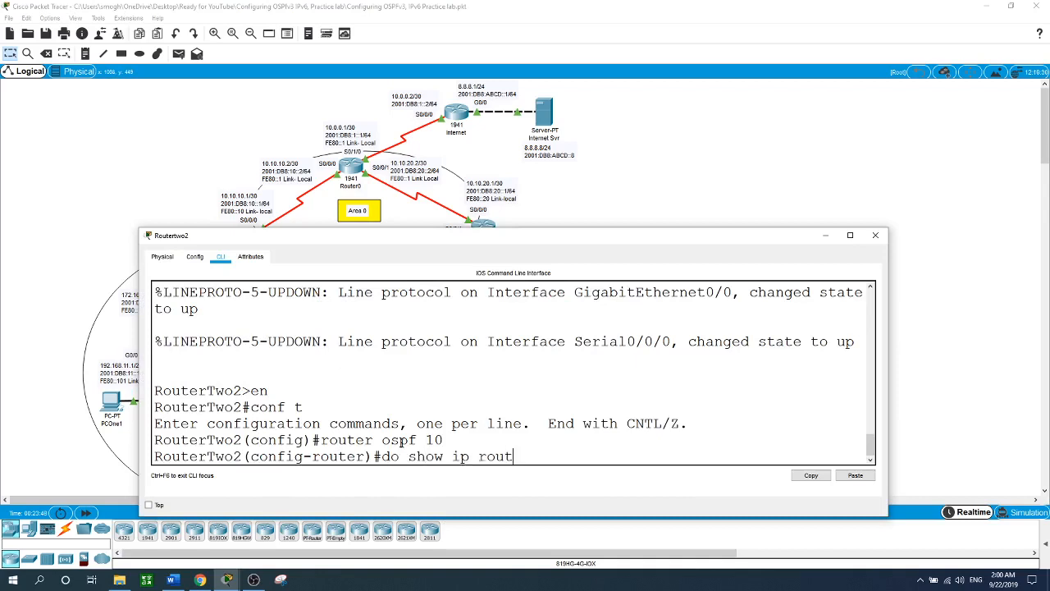
type("e connected")
key("Return")
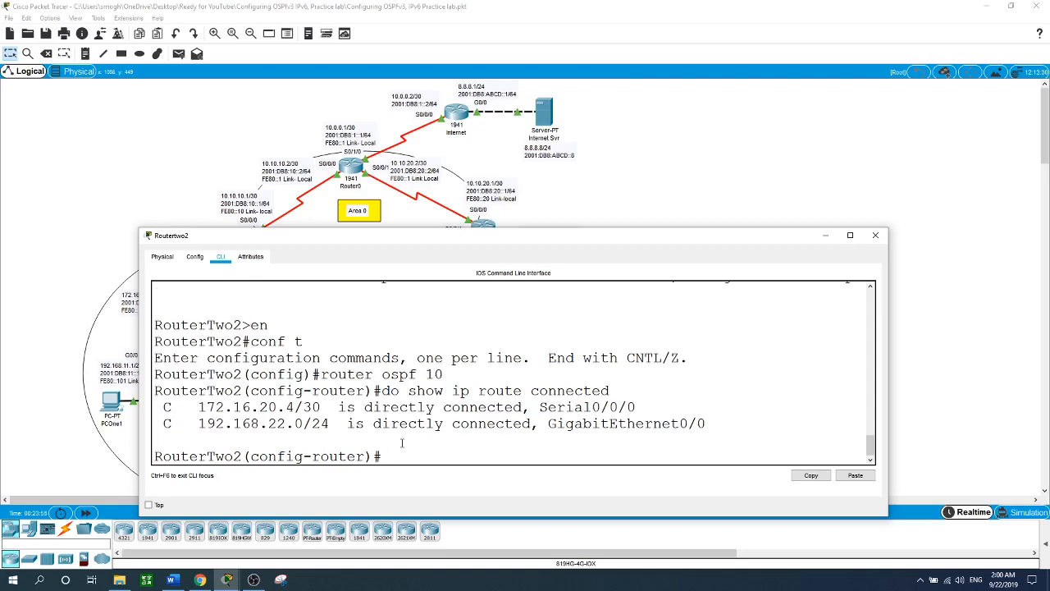
Step: Advertise network 172.16.20.4 with wildcard mask 0.0.0.3 in OSPF area 20 on RouterTwo2
type("netwrok 172.16.20.4")
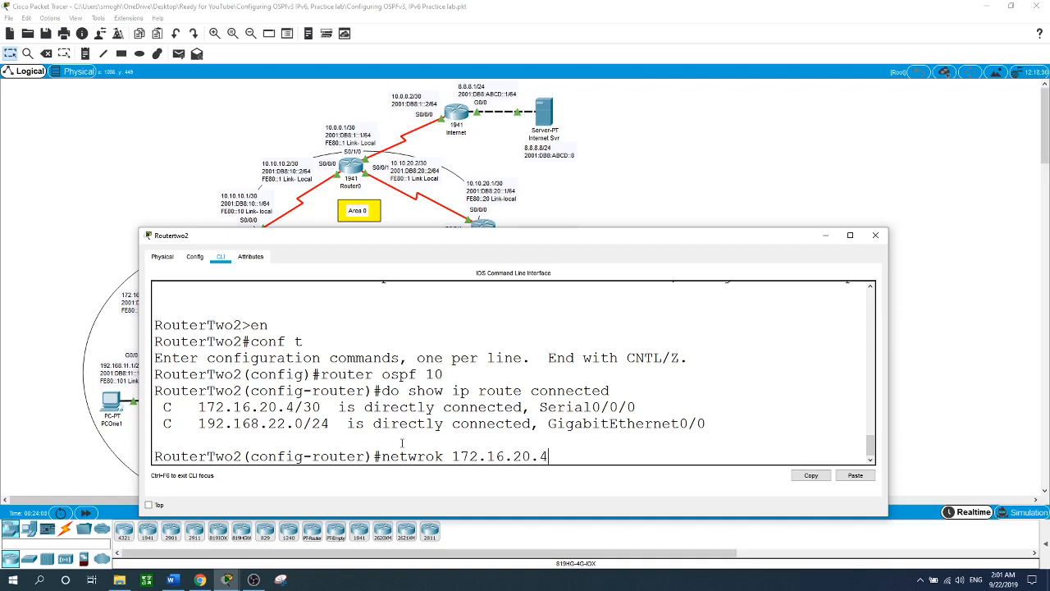
type(" 0.0.0.3 area 20")
key("Return")
type("nfig-router)#n")
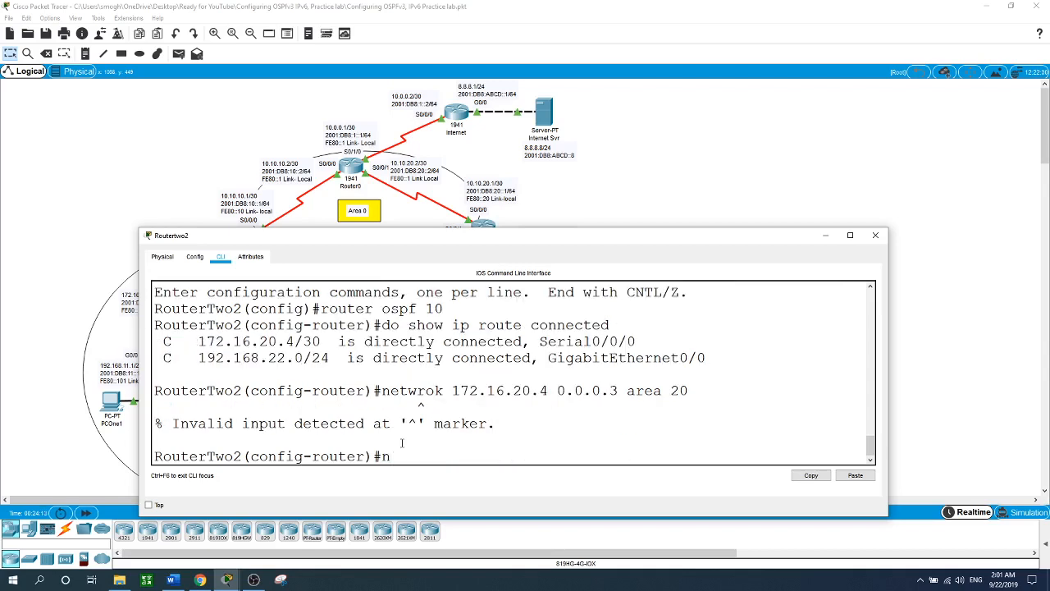
key("BackSpace")
key("Up")
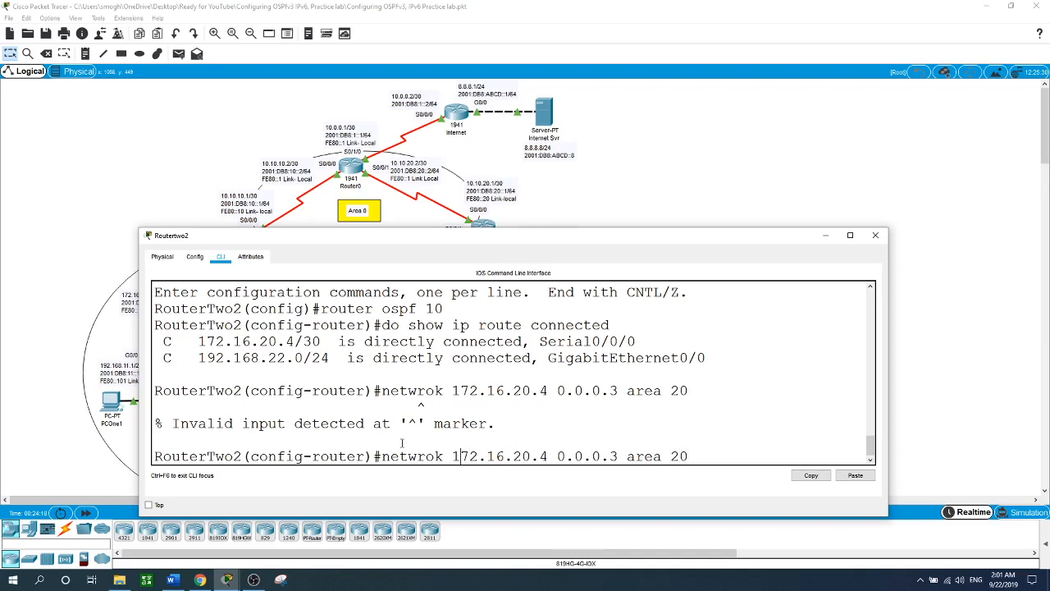
key("Left")
key("Left")
key("BackSpace")
key("BackSpace")
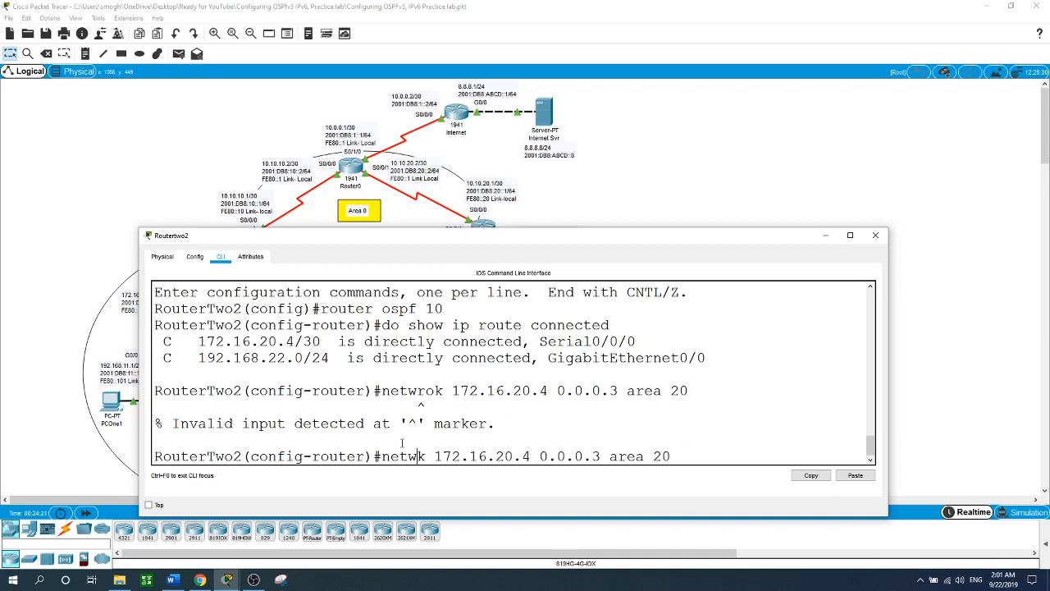
type("or")
key("Return")
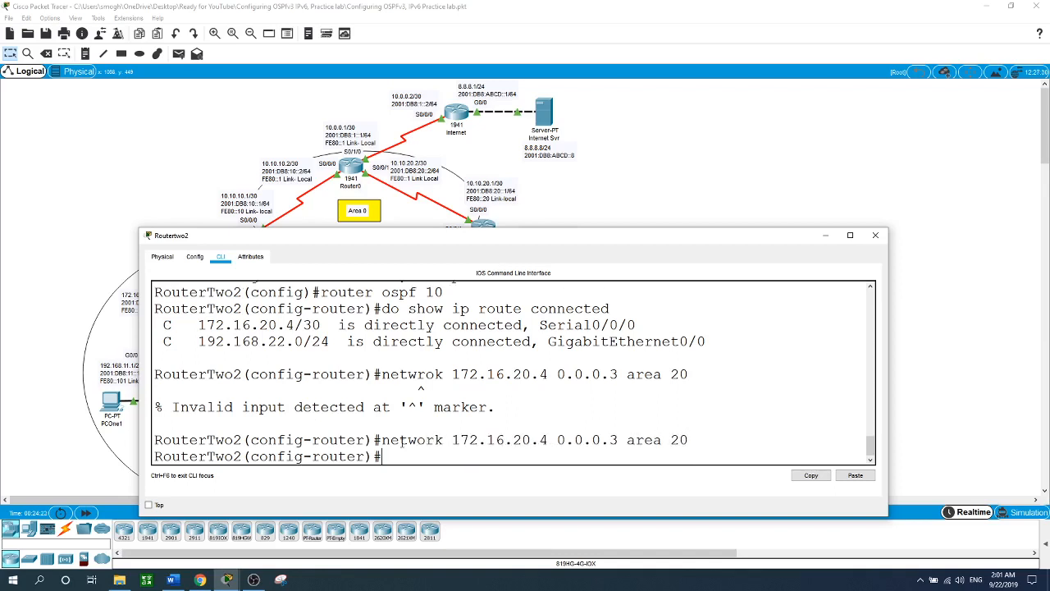
Step: Advertise network 192.168.22.0 with wildcard mask 0.0.0.255 in OSPF area 20 on RouterTwo2
type("network 192.16")
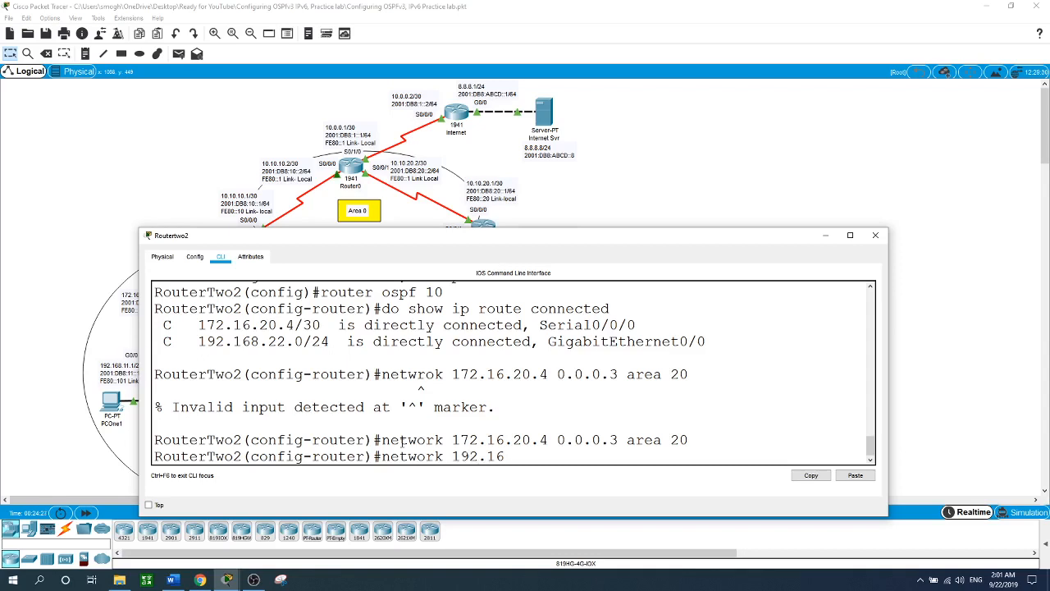
type("8 .22.0")
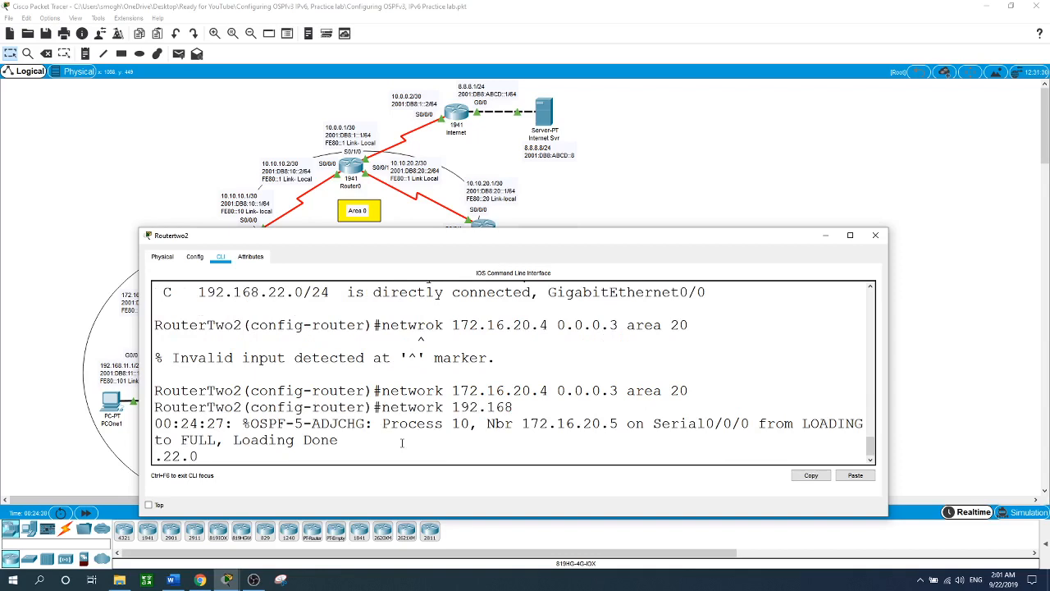
type(" 0.0.0.255 area 20")
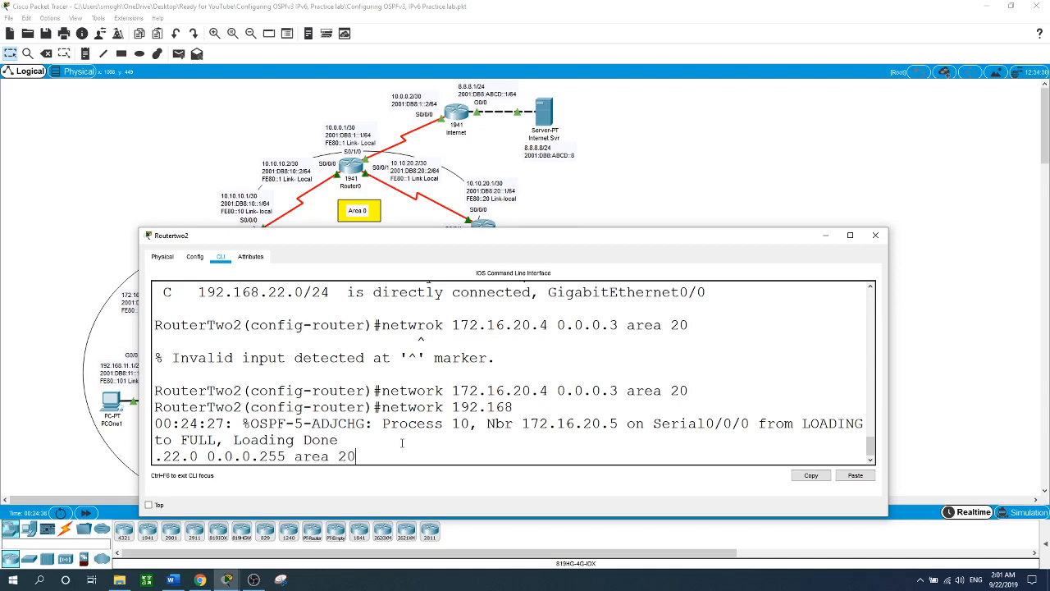
key("Return")
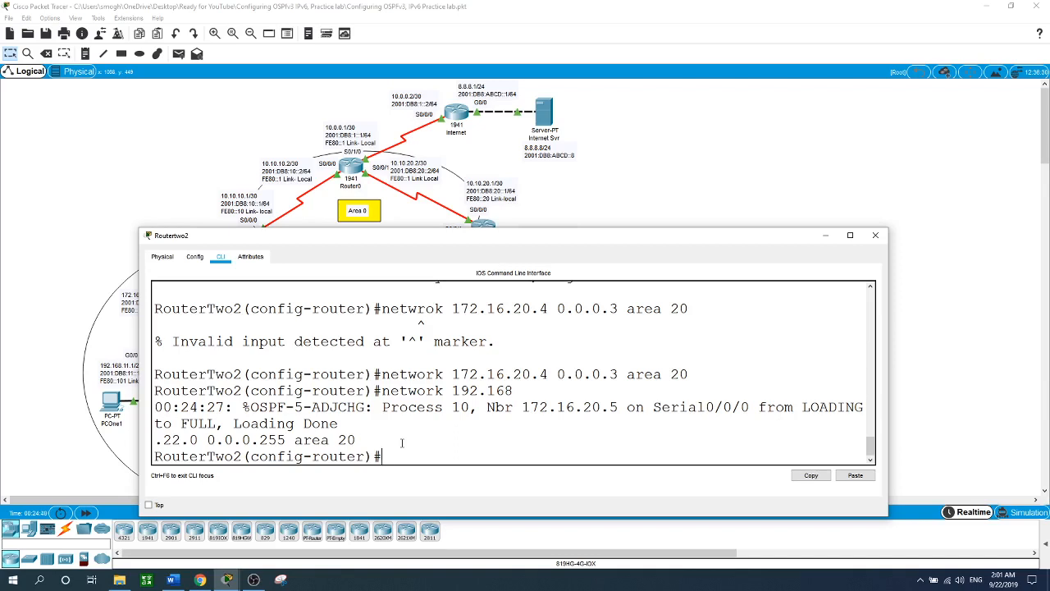
Step: Leave and re-enter OSPF process 10 on RouterTwo2, and set its router ID to 20.2.2.2
type("exit")
key("Return")
type("router o")
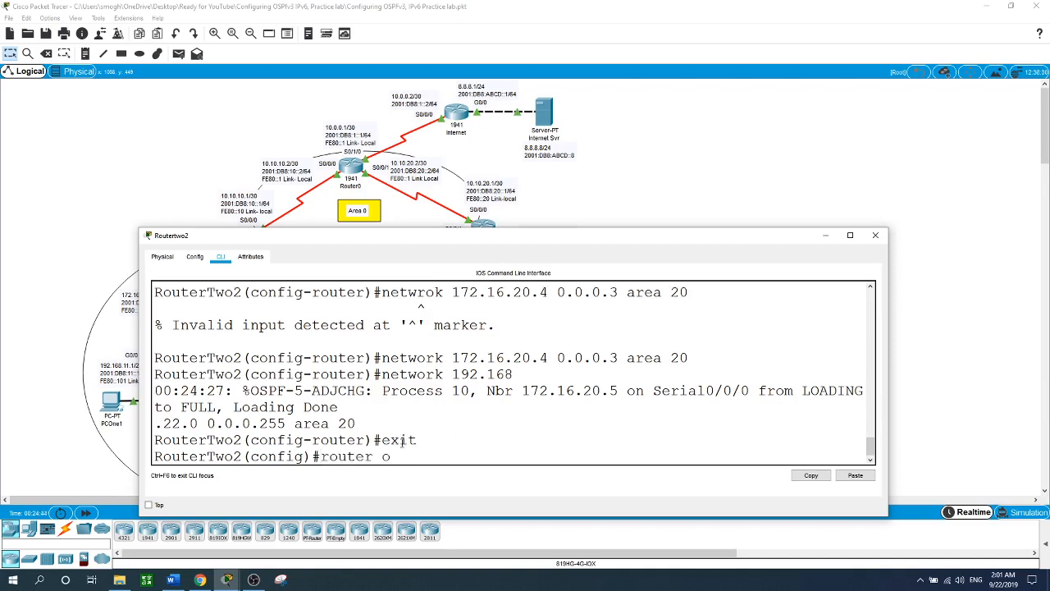
type("spf 10")
key("Return")
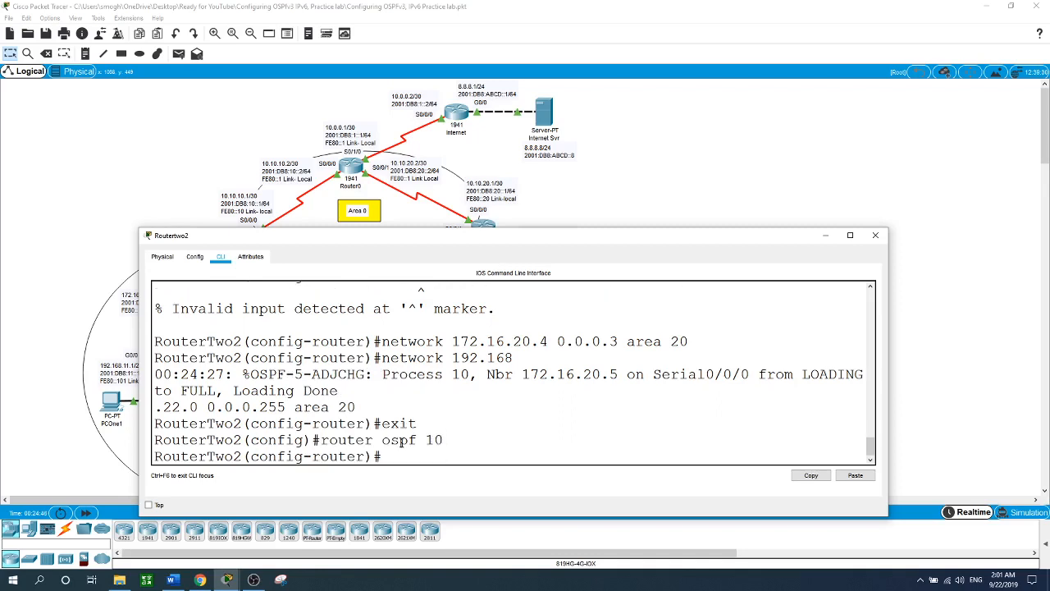
type("r")
key("Tab")
type("out")
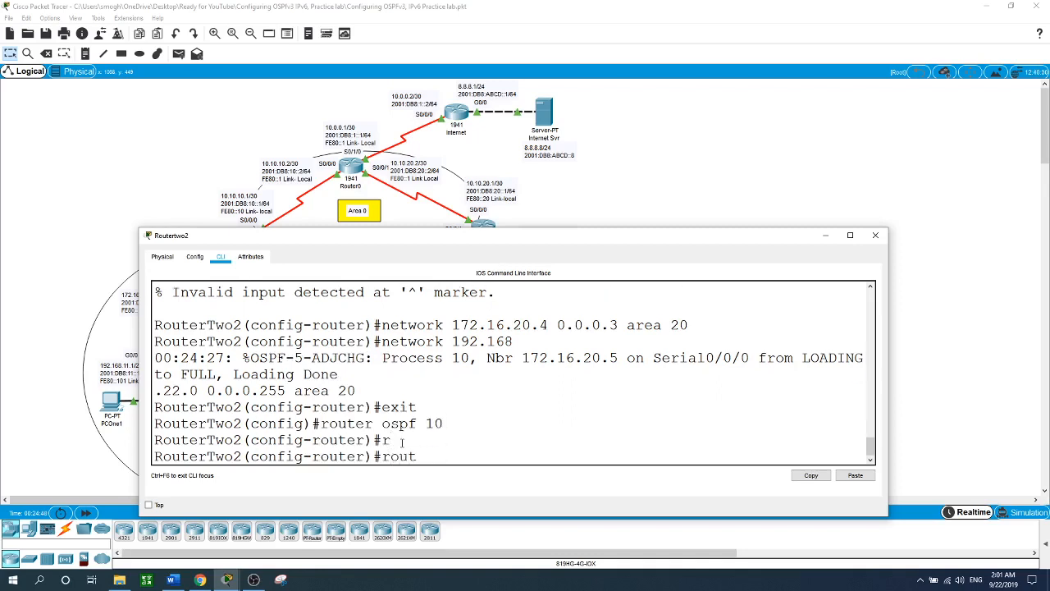
key("Tab")
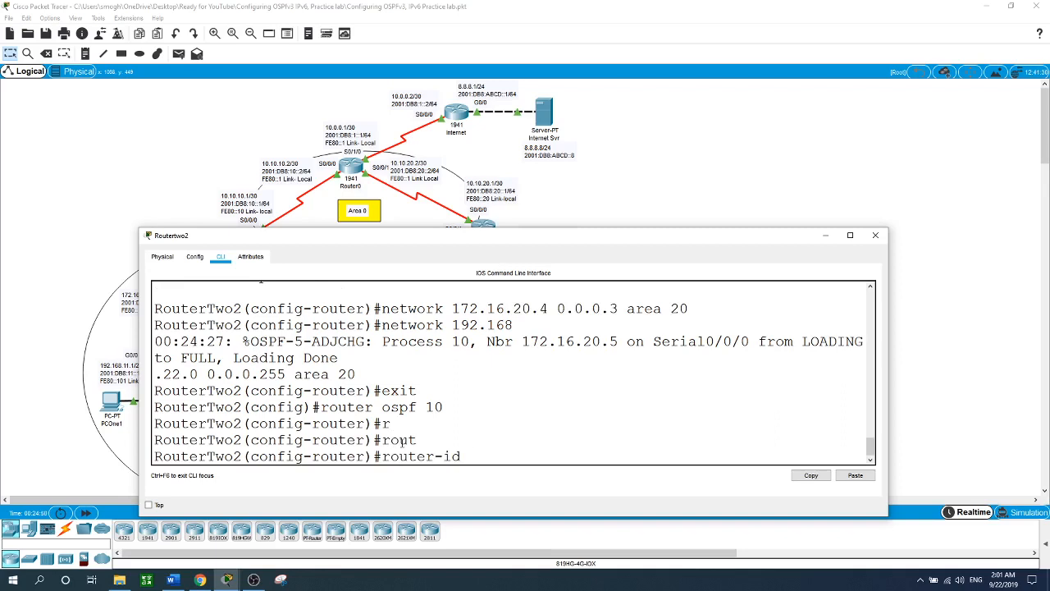
type("20.2.2.2")
key("Return")
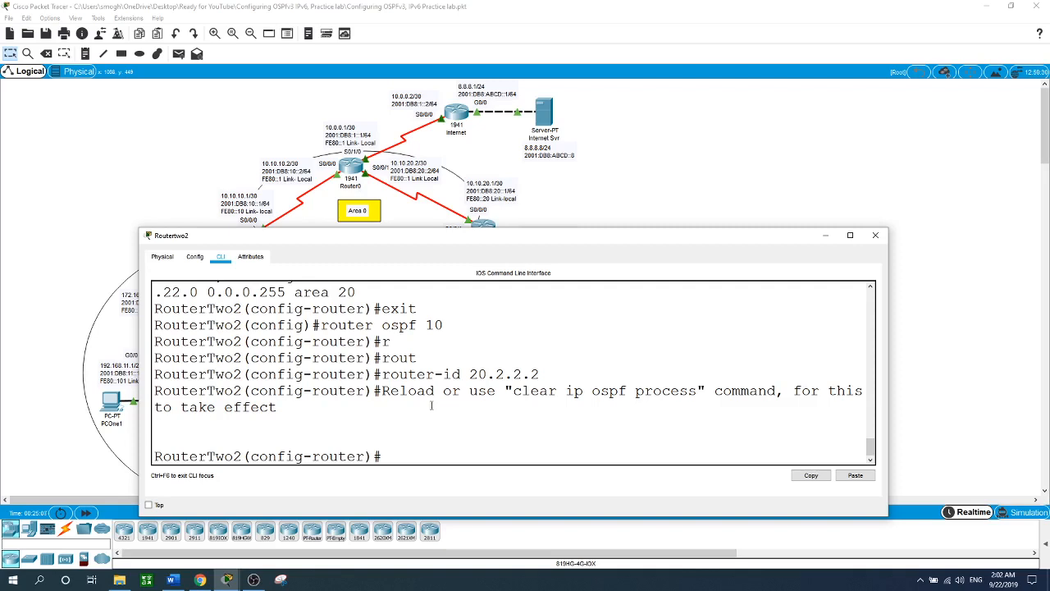
Step: Open PCOne1's command prompt and ping 192.168.11.20
left_click(81, 250)
left_click(108, 404)
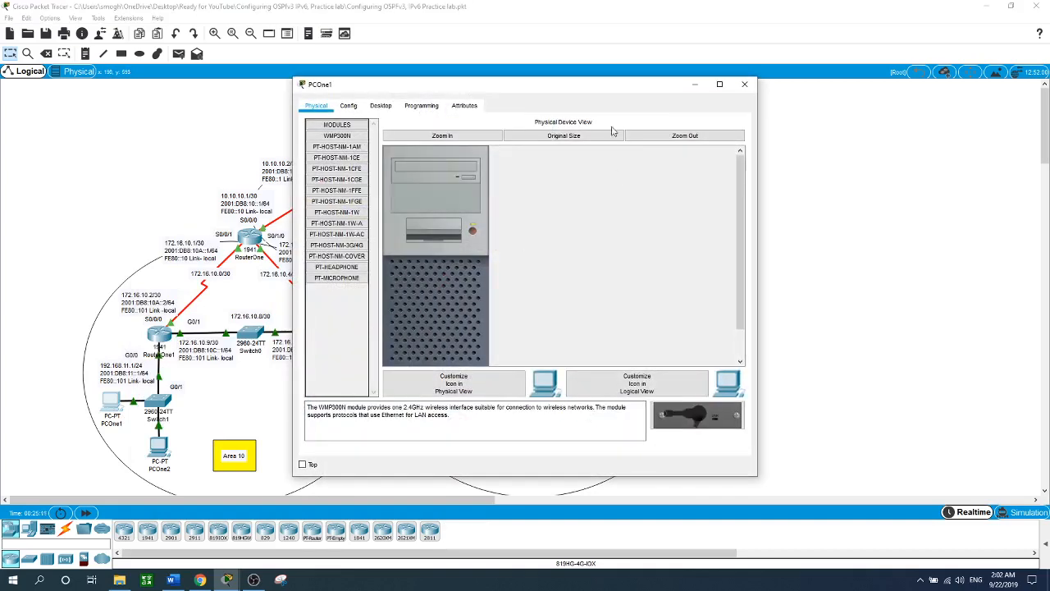
left_click_drag(535, 88, 780, 82)
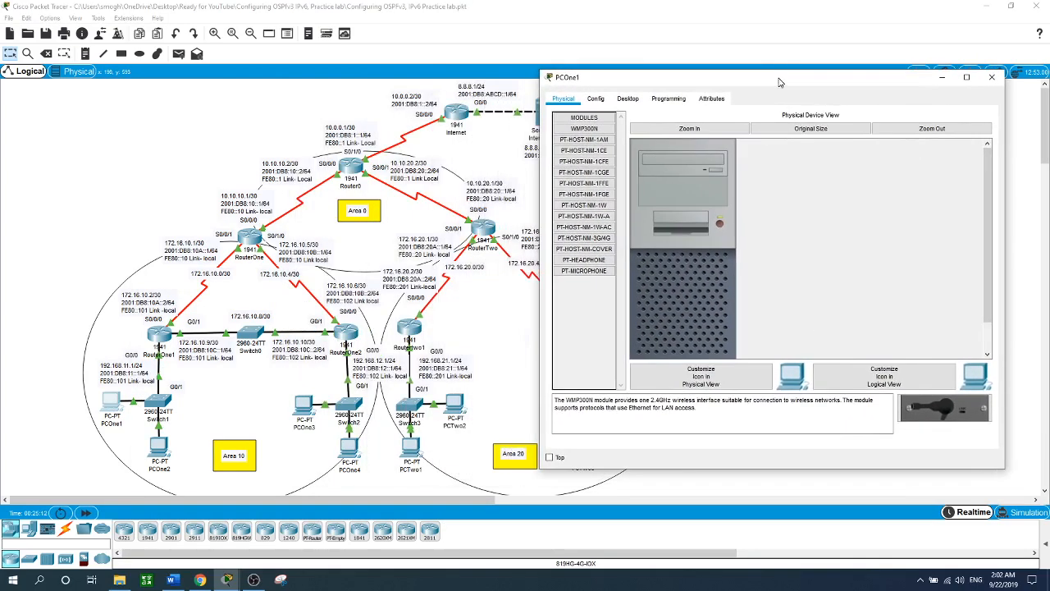
left_click(628, 98)
left_click(836, 141)
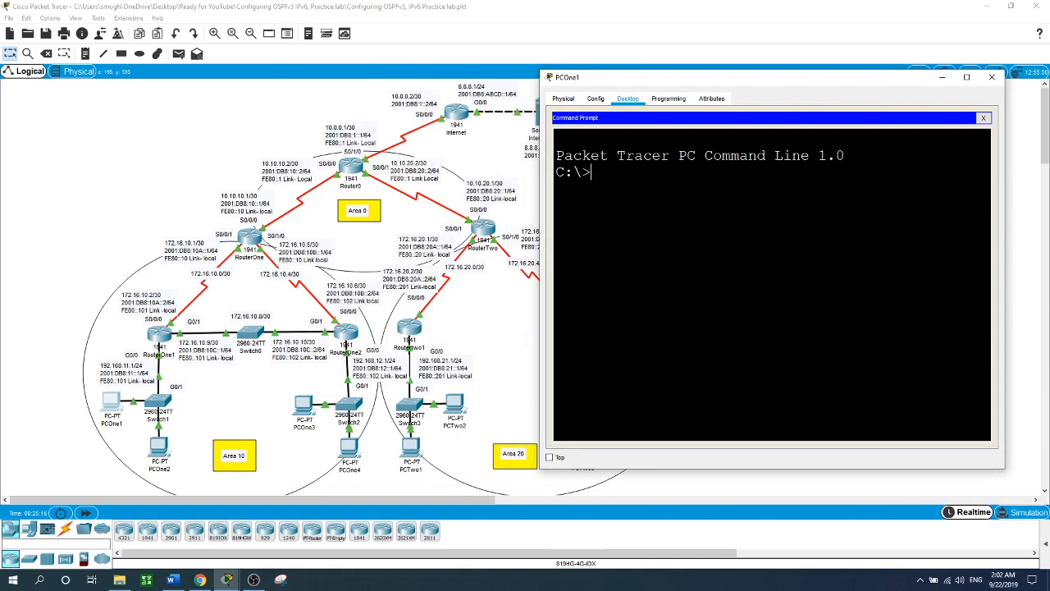
type("ping 192.168.11.20")
key("Return")
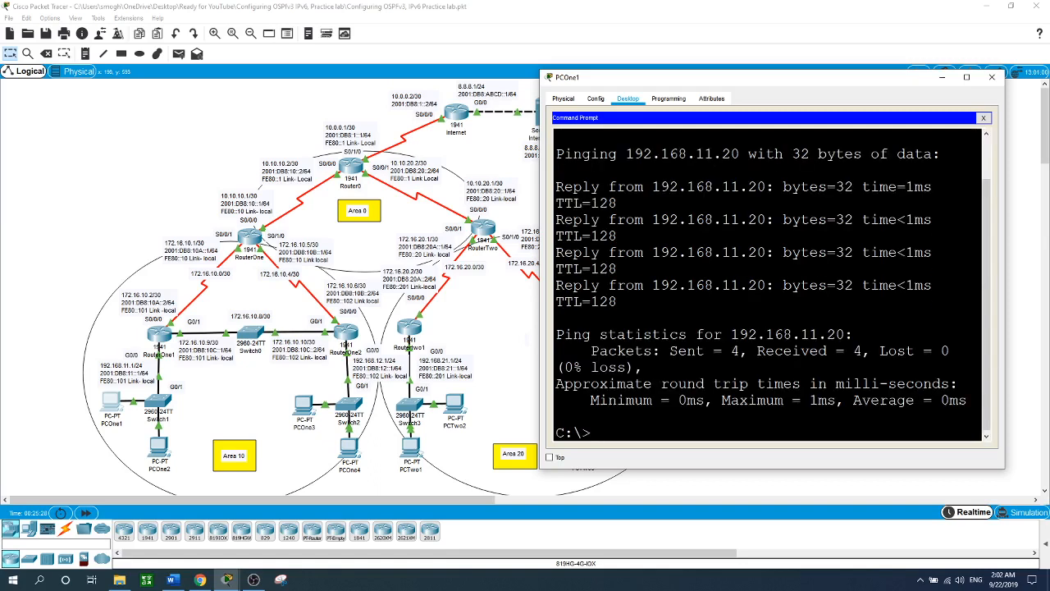
Step: Ping 192.168.12.10 from PCOne1 to test connectivity with the LAN behind RouterOne2
key("Up")
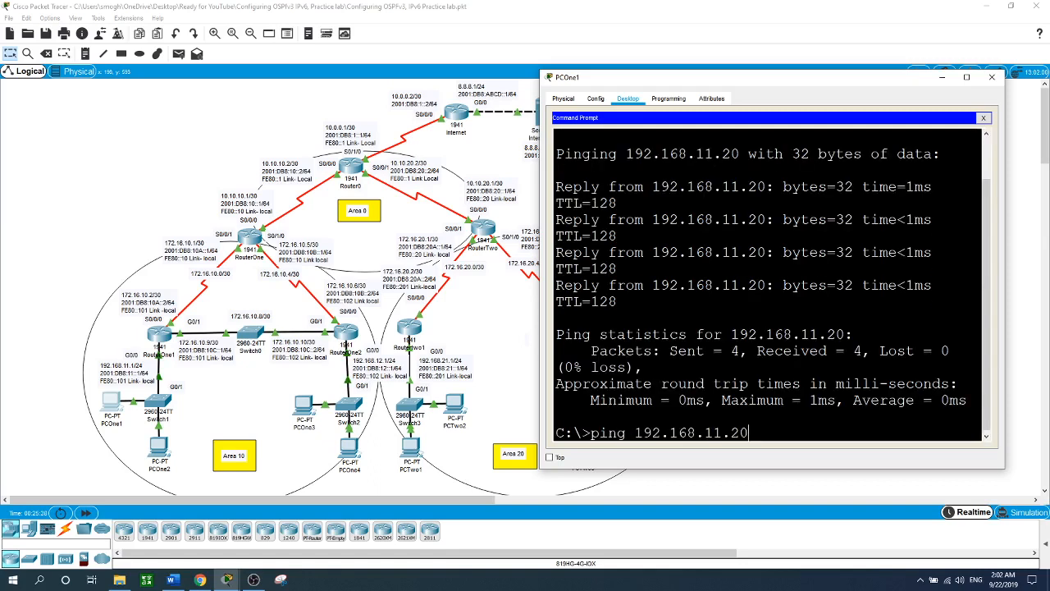
key("BackSpace")
key("BackSpace")
key("BackSpace")
key("BackSpace")
key("BackSpace")
type("12.10")
key("Return")
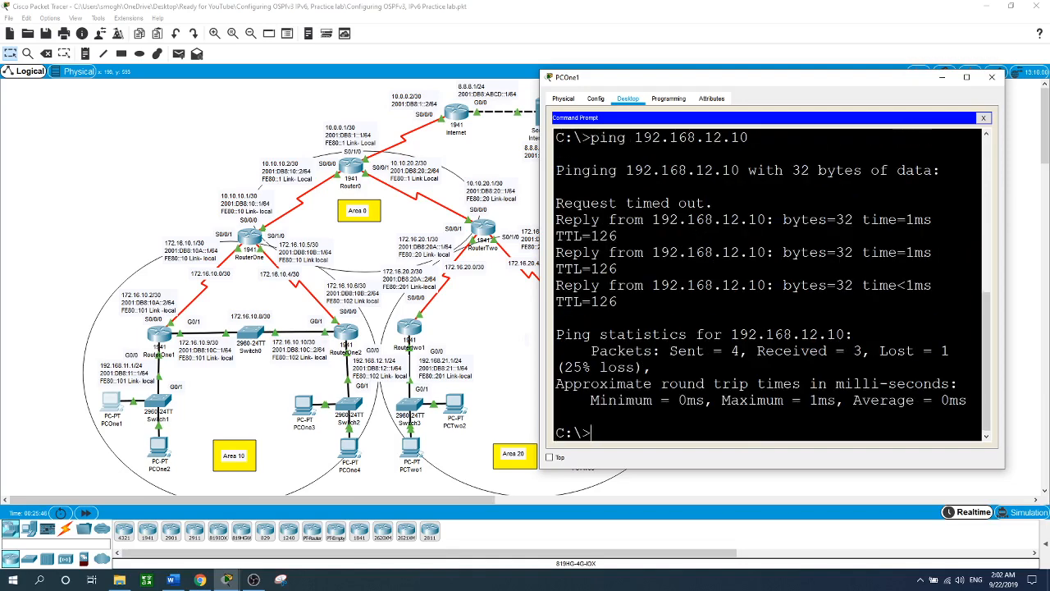
Step: Ping 192.168.12.20 from PCOne1, and return to the network topology
key("Up")
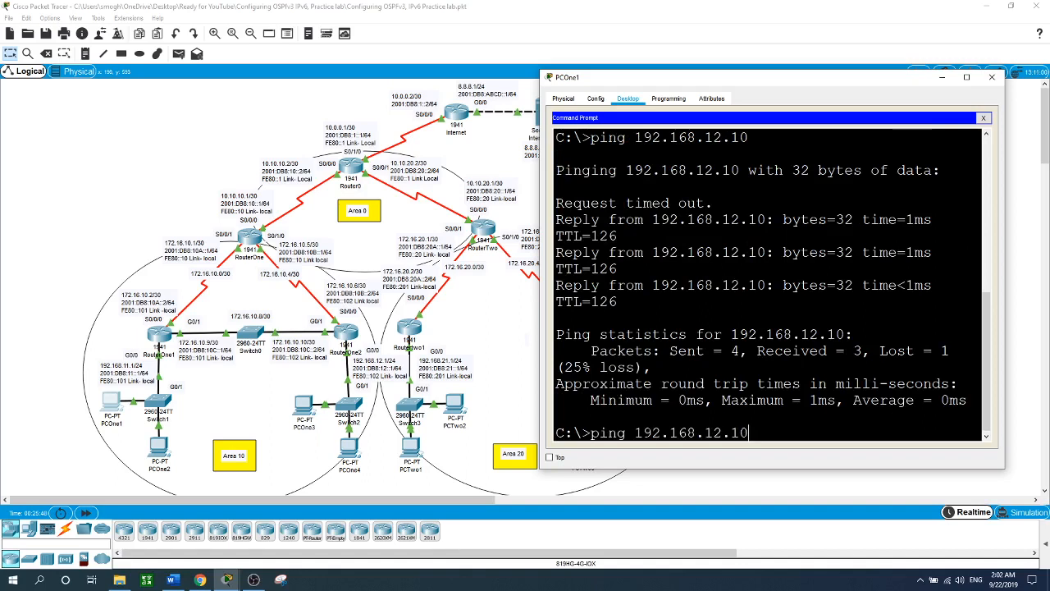
key("BackSpace")
key("BackSpace")
key("BackSpace")
key("BackSpace")
key("BackSpace")
type("12.20")
key("Return")
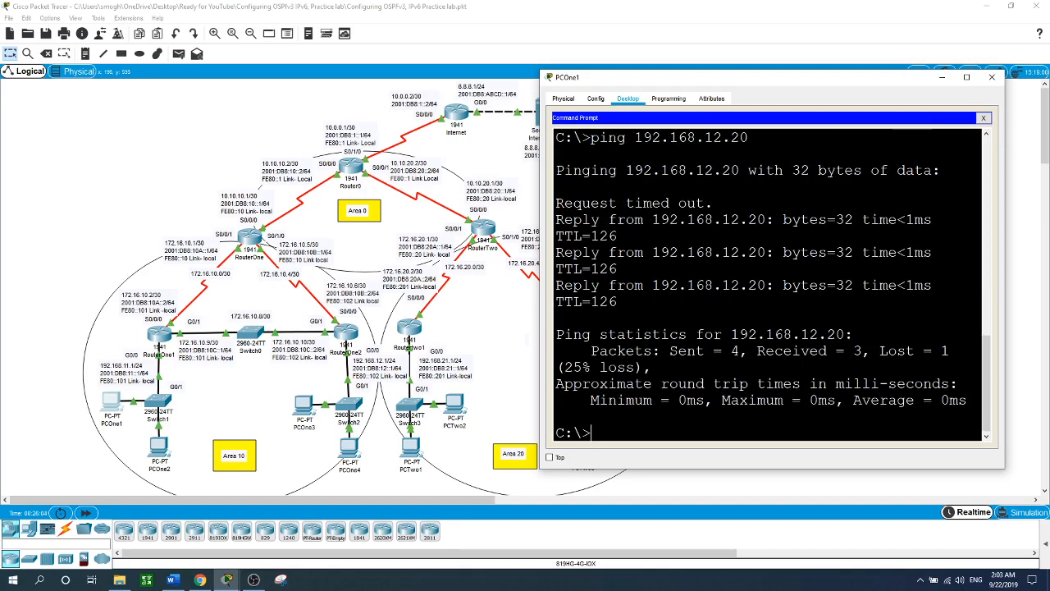
left_click(761, 484)
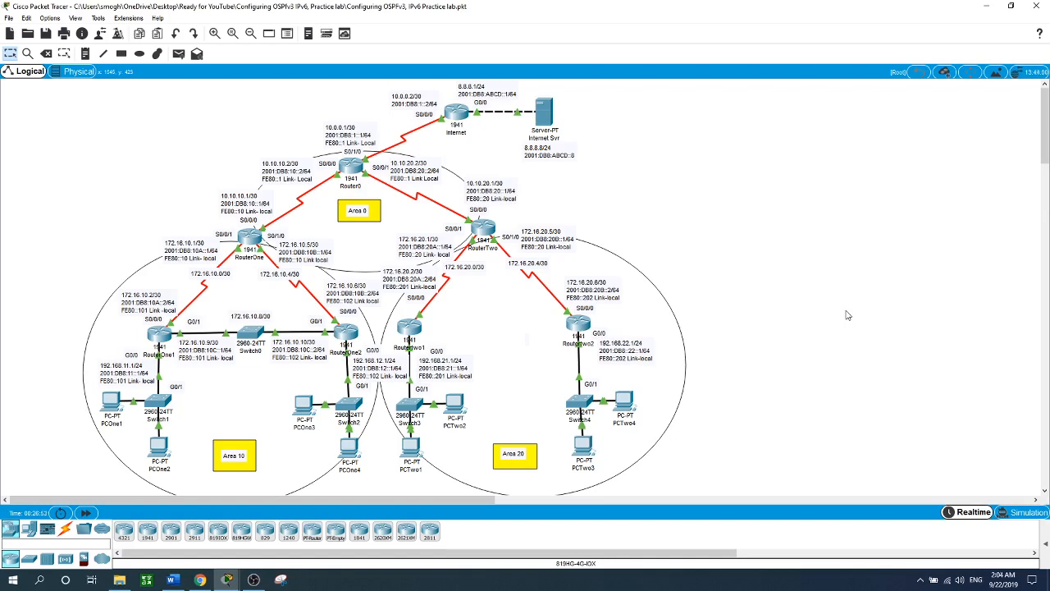
Step: Leave the IPv4 OSPF configuration on RouterOne1 and enable IPv6 unicast routing
left_click(159, 335)
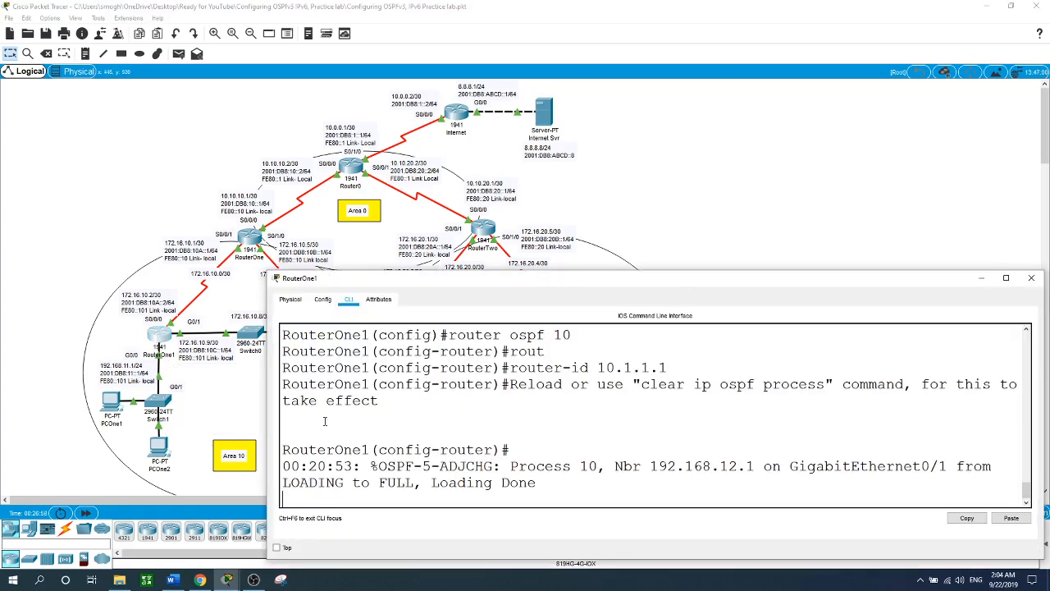
key("Return")
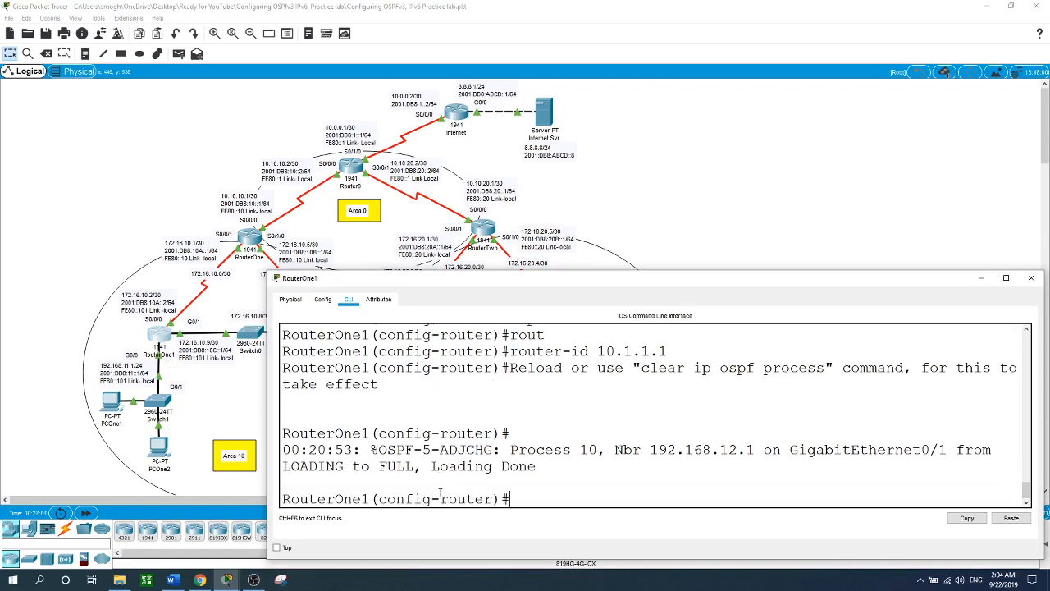
type("exit")
key("Return")
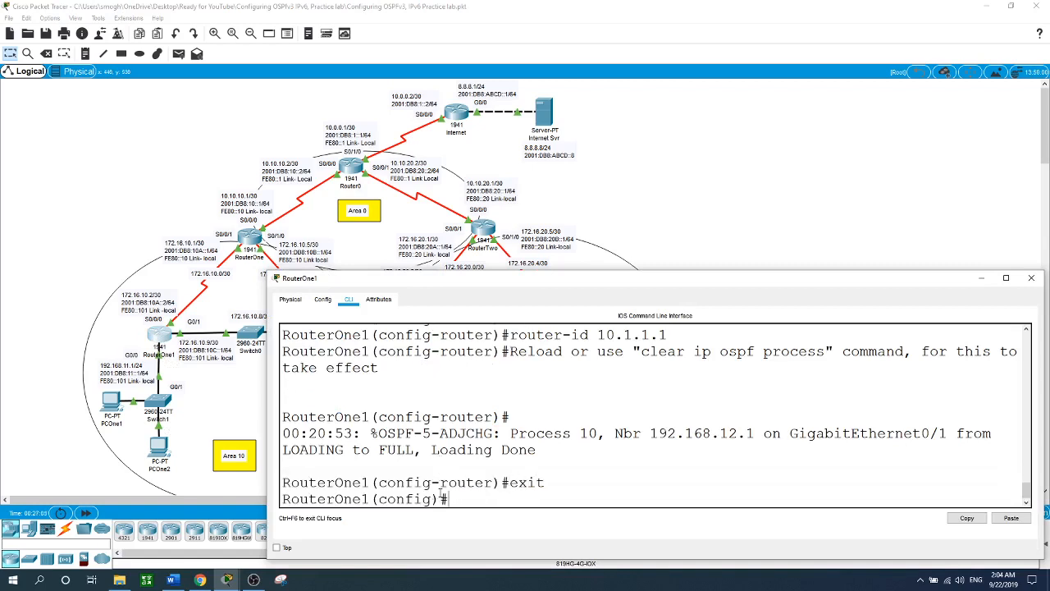
type("ipv6 un")
key("Tab")
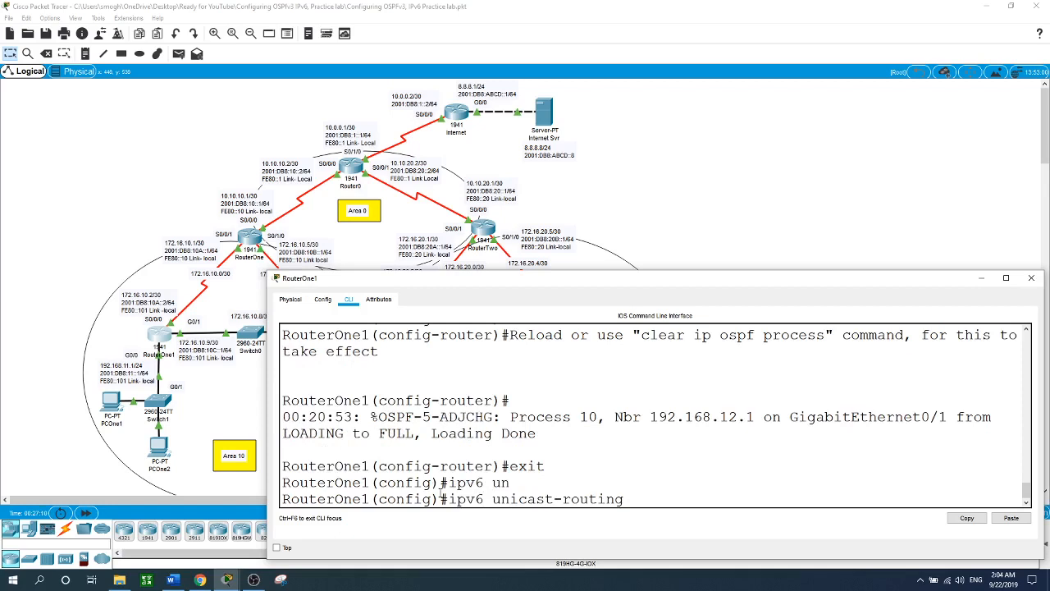
key("Return")
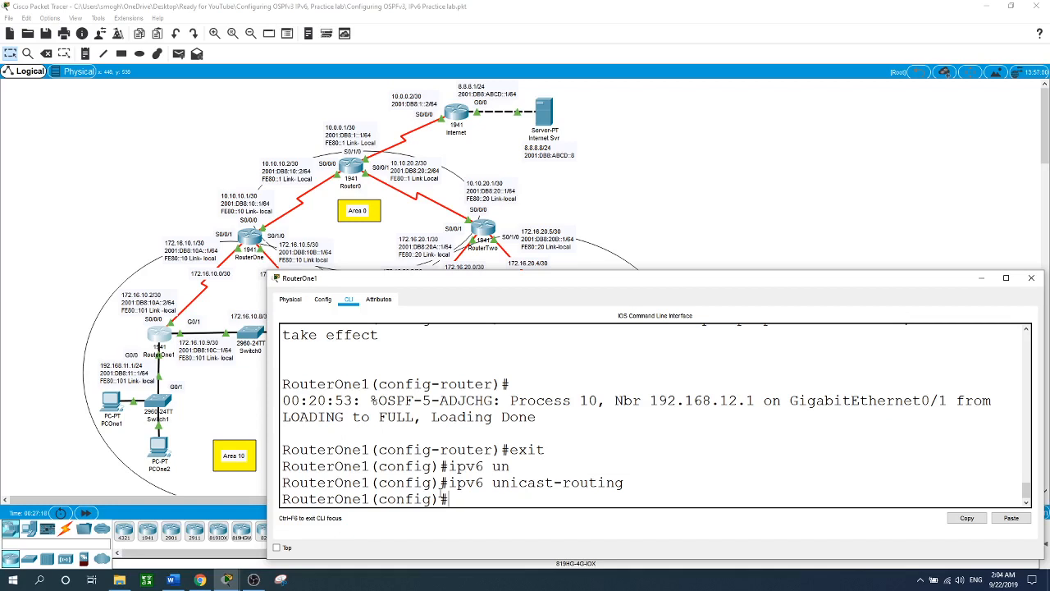
Step: Start IPv6 OSPF process 10 on RouterOne1 and set its router ID to 10.1.1.1
type("ipv6 ospf")
key("BackSpace")
key("BackSpace")
key("BackSpace")
key("BackSpace")
type("router ospf")
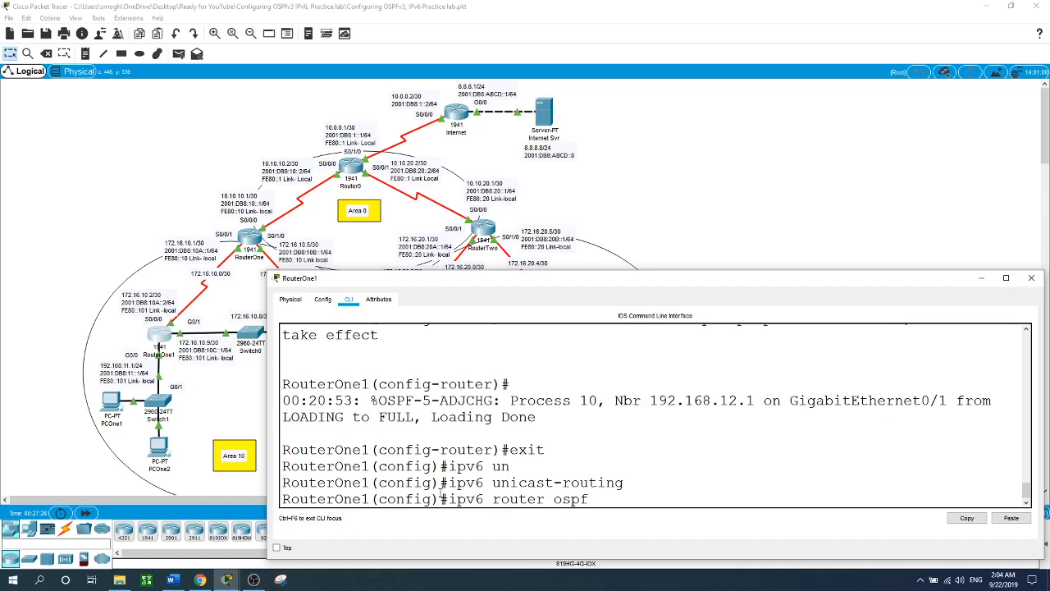
type(" 10")
key("Return")
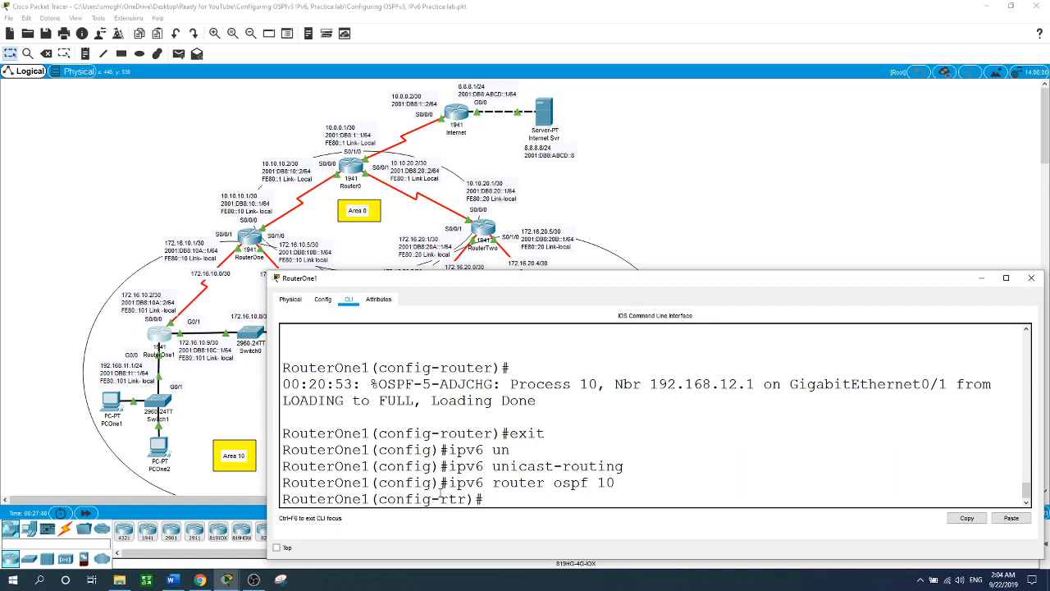
type("rout")
key("Return")
type("router-id")
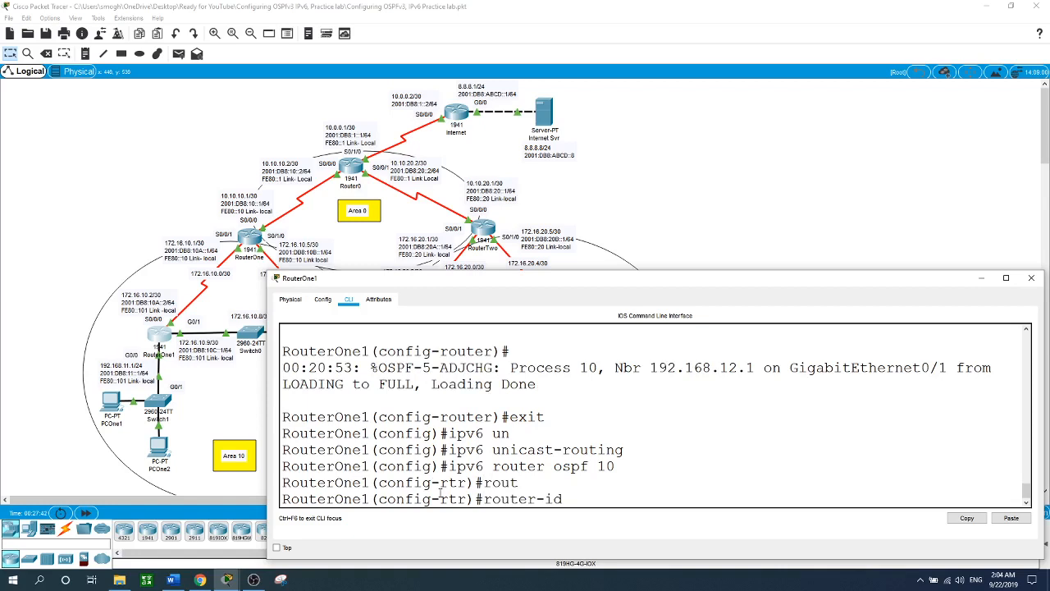
type(" 10.1.1.1")
key("Return")
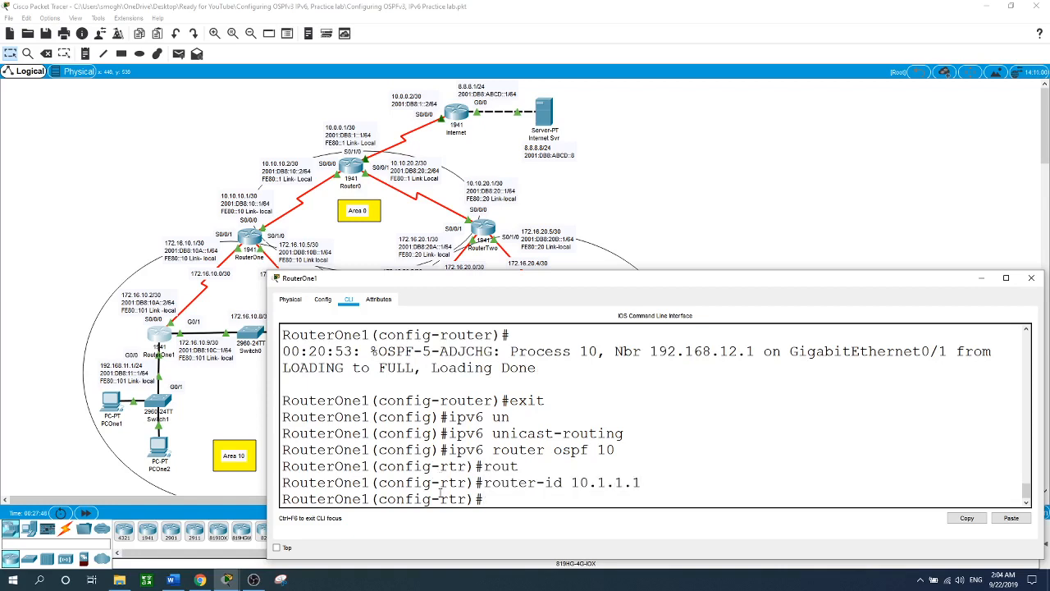
Step: Enable IPv6 OSPF process 10 in area 10 on RouterOne1's interface S0/0/0
type("exit")
key("Return")
type("int s0/0/0")
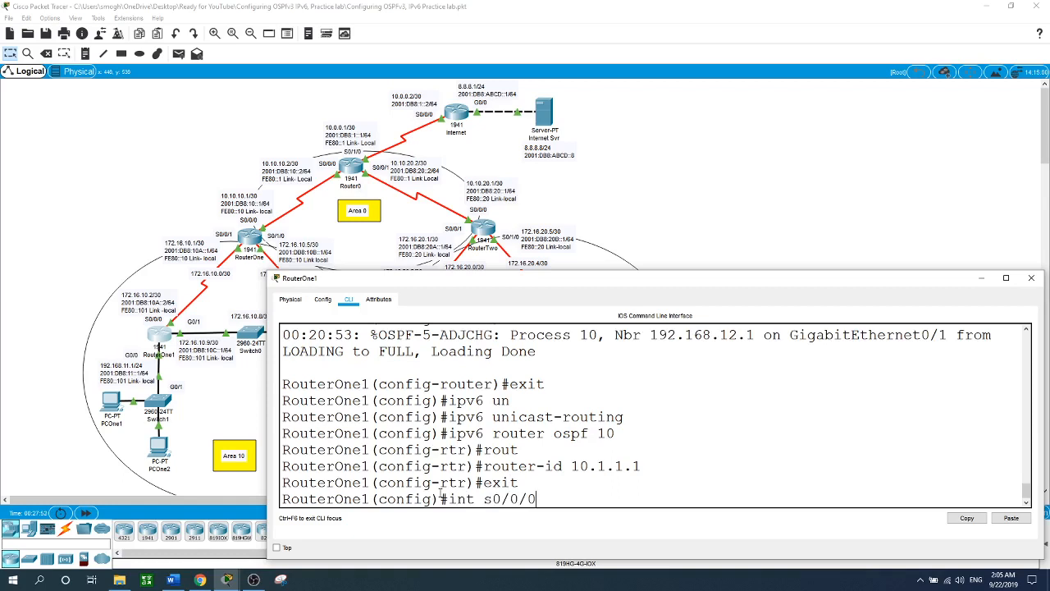
key("Return")
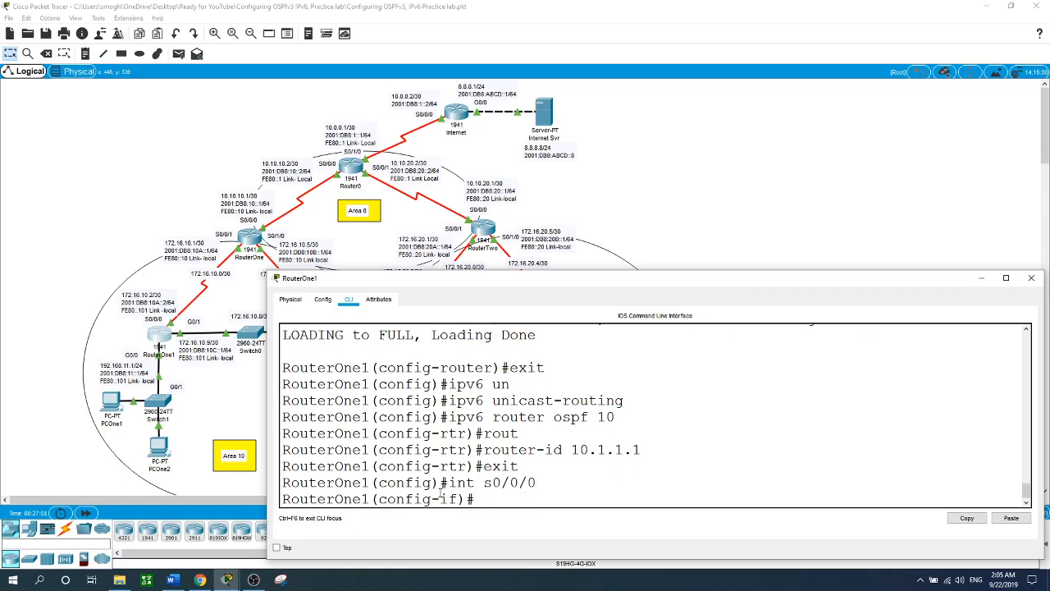
type("ipv6 ospf 10 area")
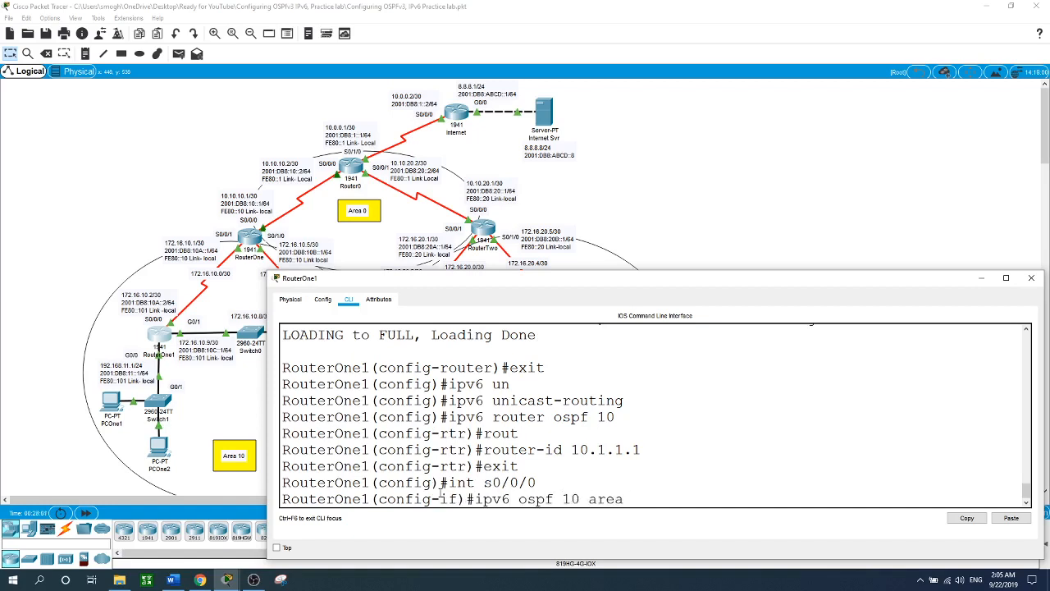
type(" 10")
key("Return")
Step: Enable IPv6 OSPF process 10 in area 10 on RouterOne1's interface G0/0
type("int")
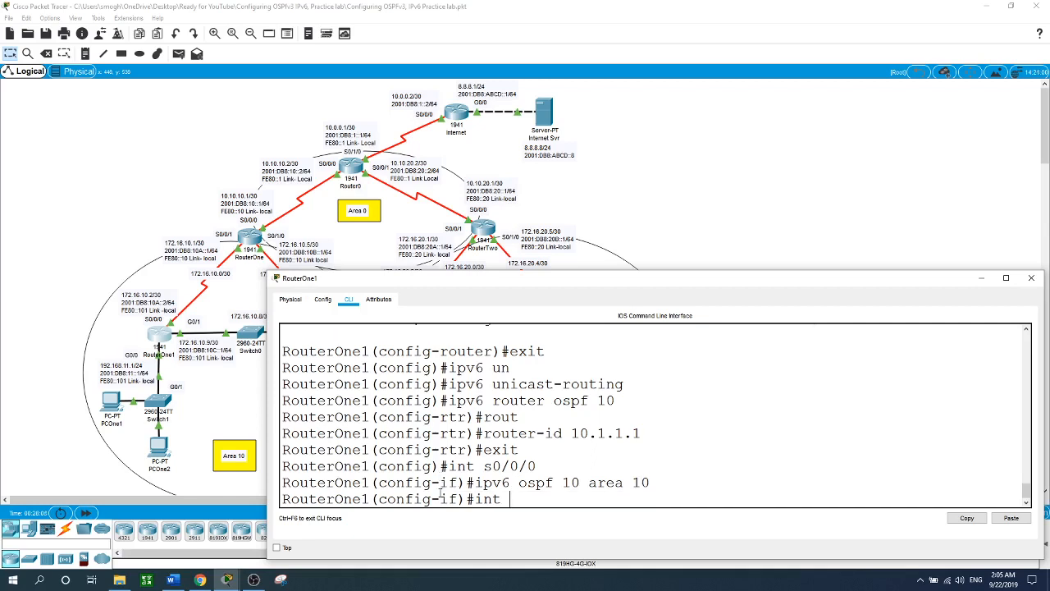
type(" g0/0")
key("Return")
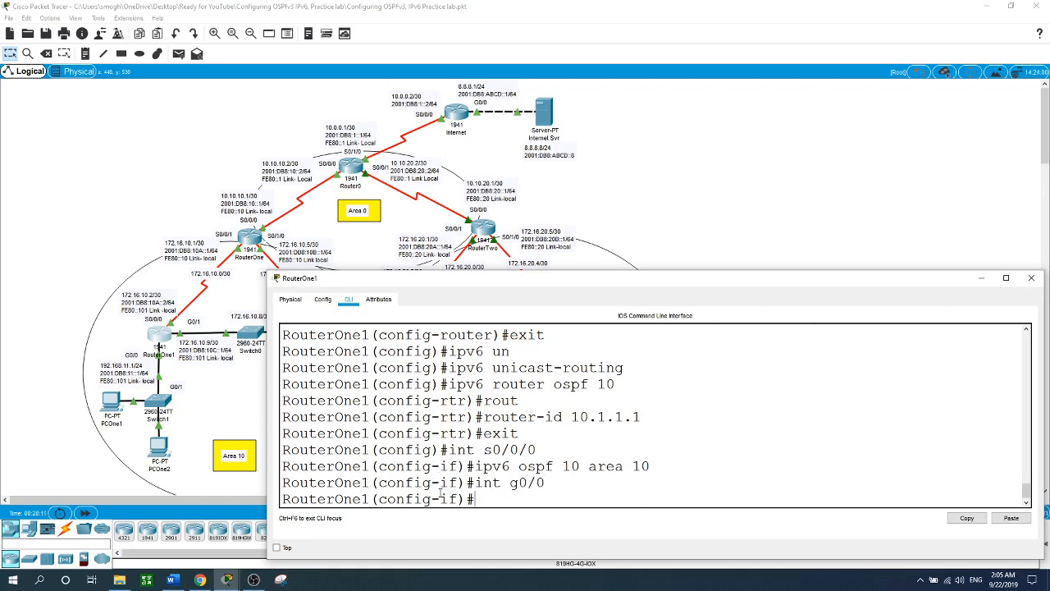
type("ipv")
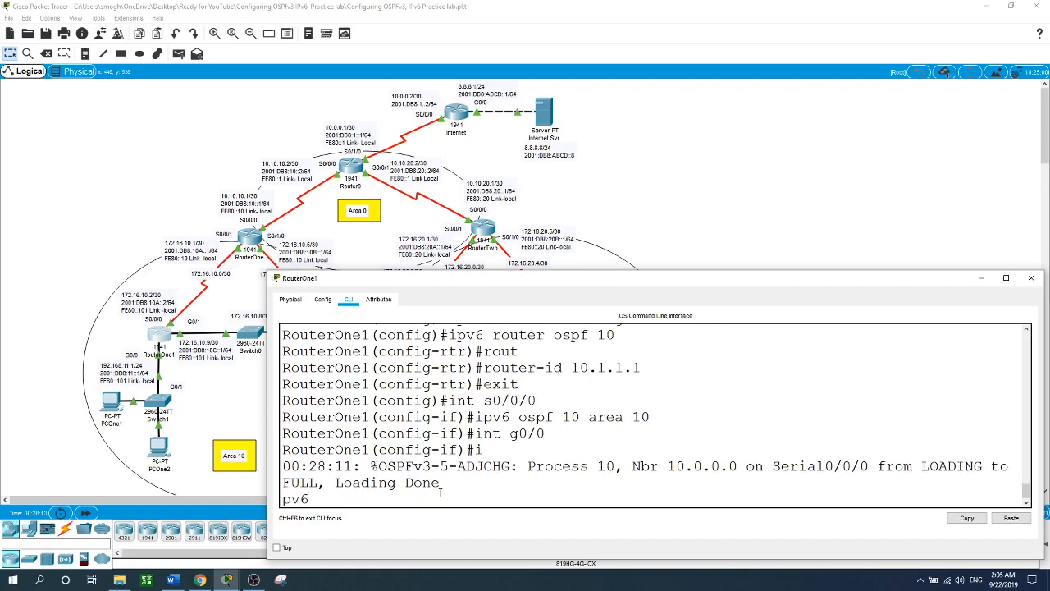
type("ospf 10 area 10")
key("Return")
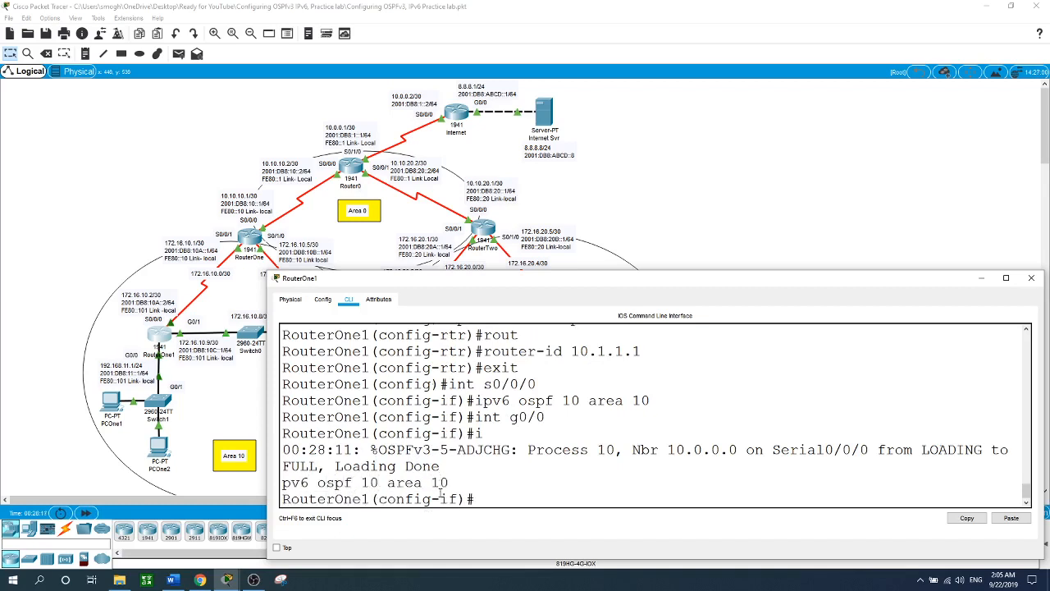
Step: Enable IPv6 OSPF process 10 in area 10 on RouterOne1's interface G0/1
type("int g0/")
type("1")
key("Return")
type("i")
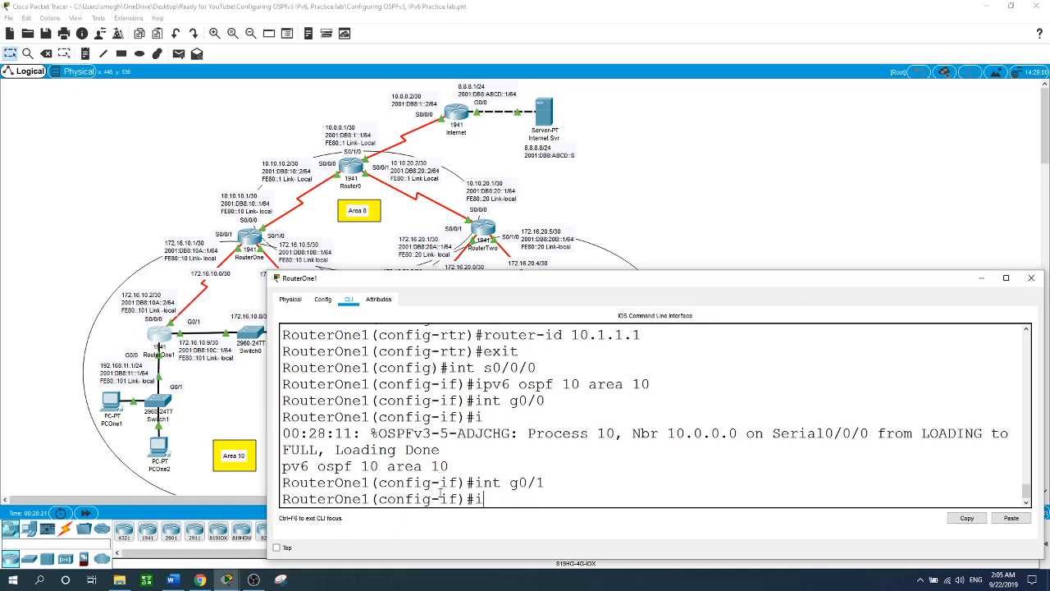
type("pv6 ospf 10 area 10")
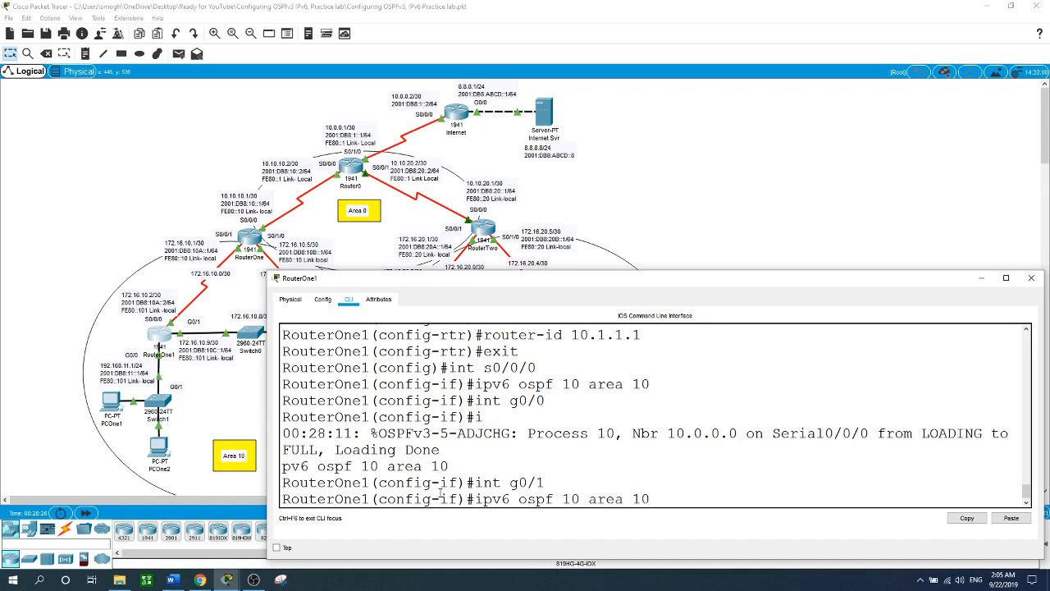
key("Return")
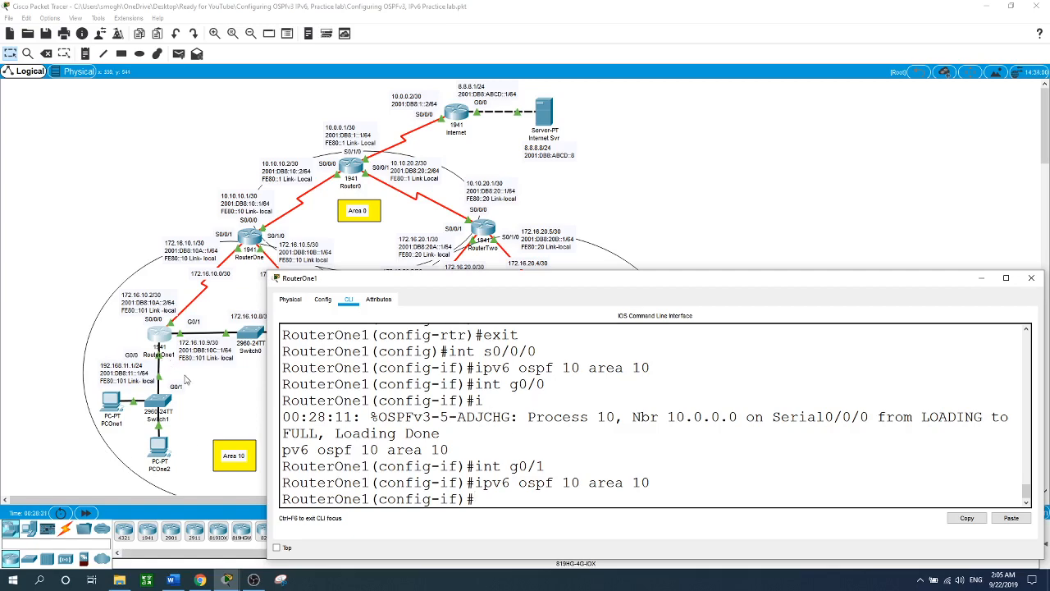
Step: Return to the topology and open RouterOne2's command line
left_click(775, 206)
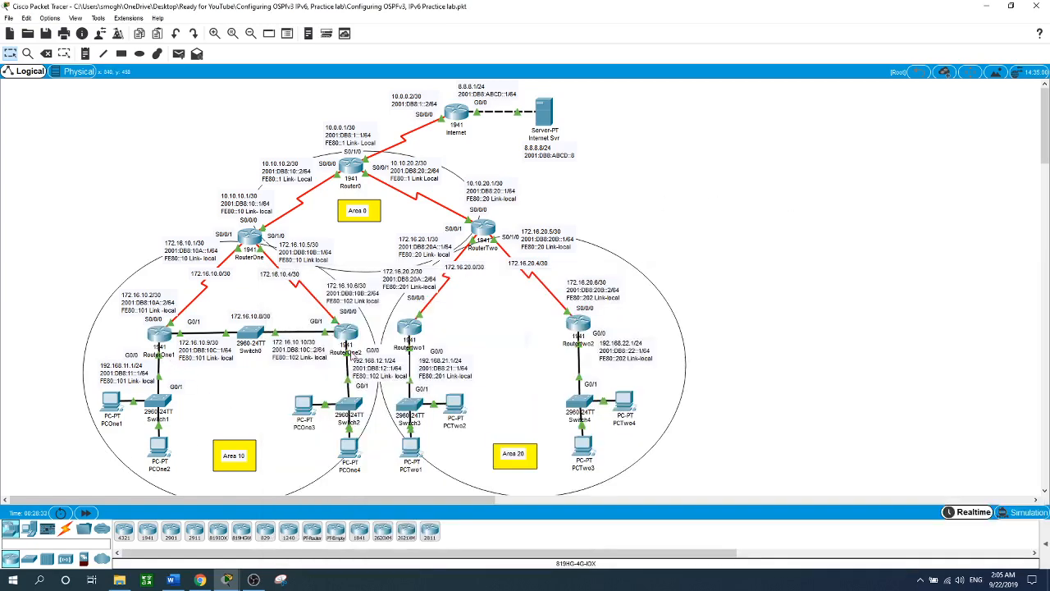
left_click(348, 336)
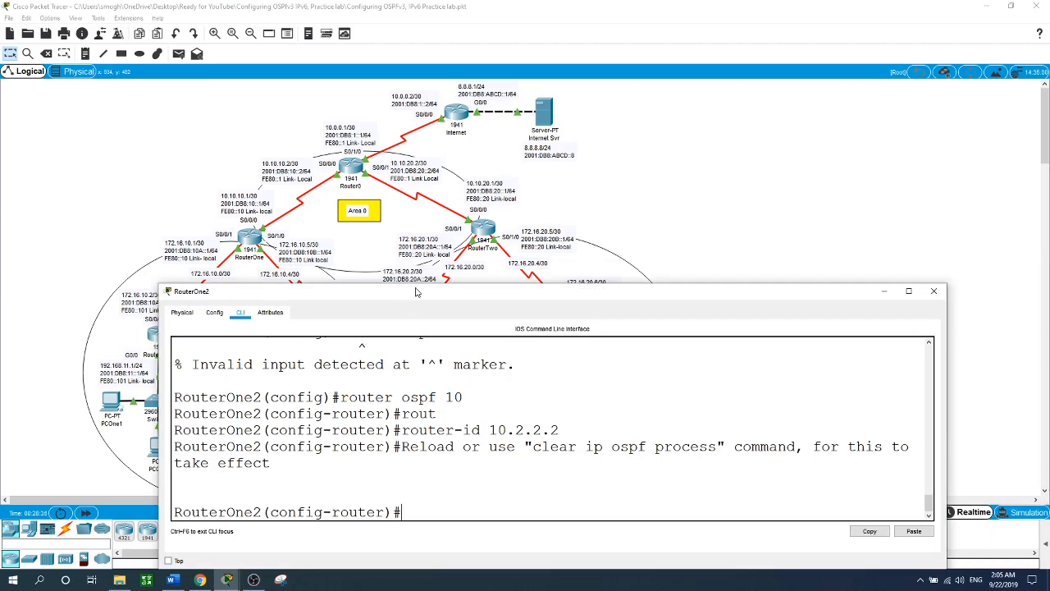
Step: Leave OSPF router configuration on RouterOne2 and enable IPv6 unicast routing
left_click_drag(419, 289, 405, 248)
type("ex")
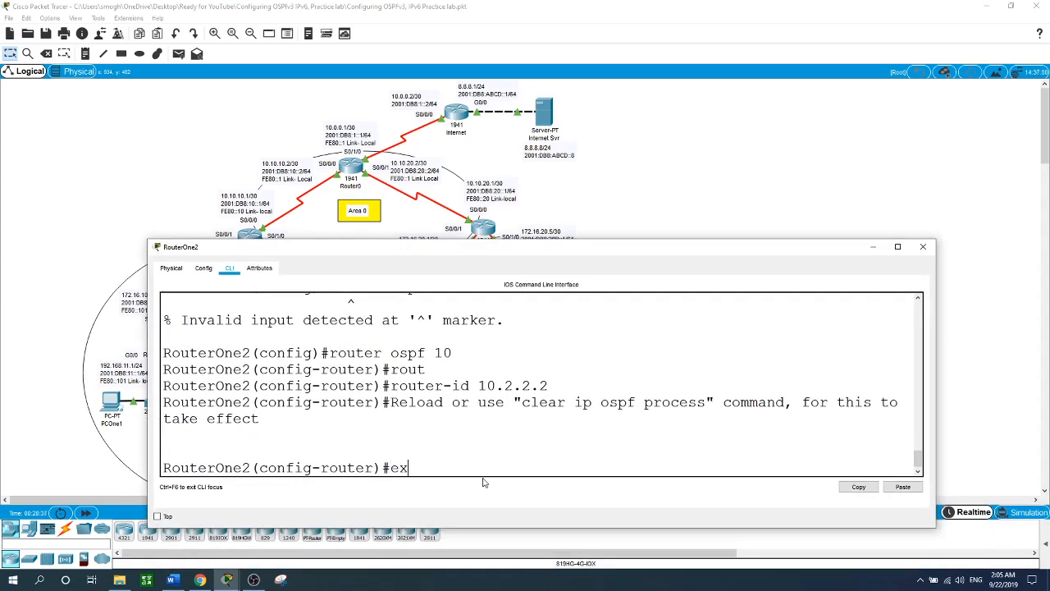
type("it")
key("Return")
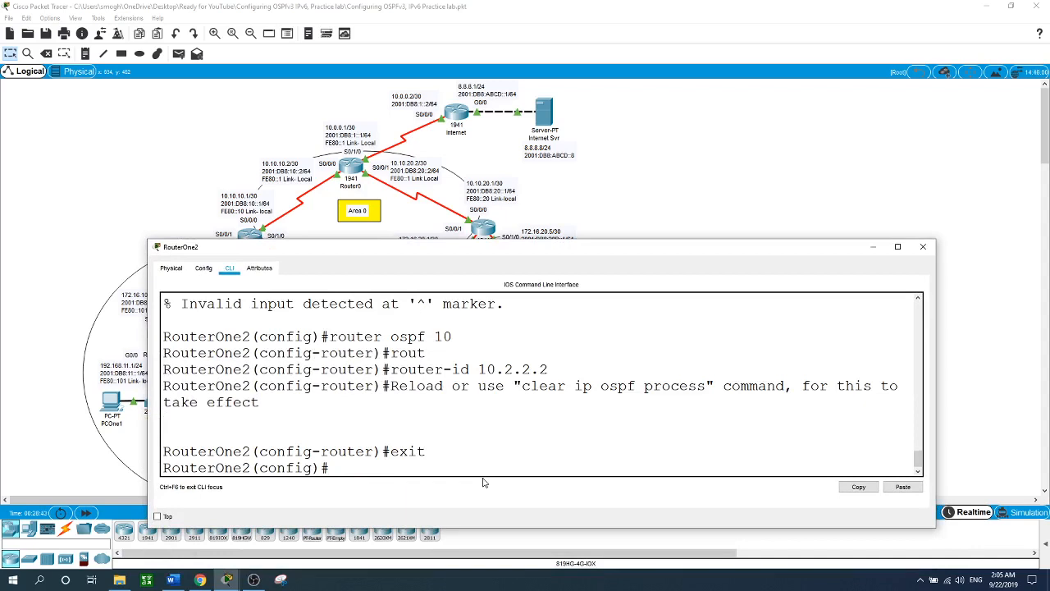
type("ipv6 uni")
key("Tab")
key("Return")
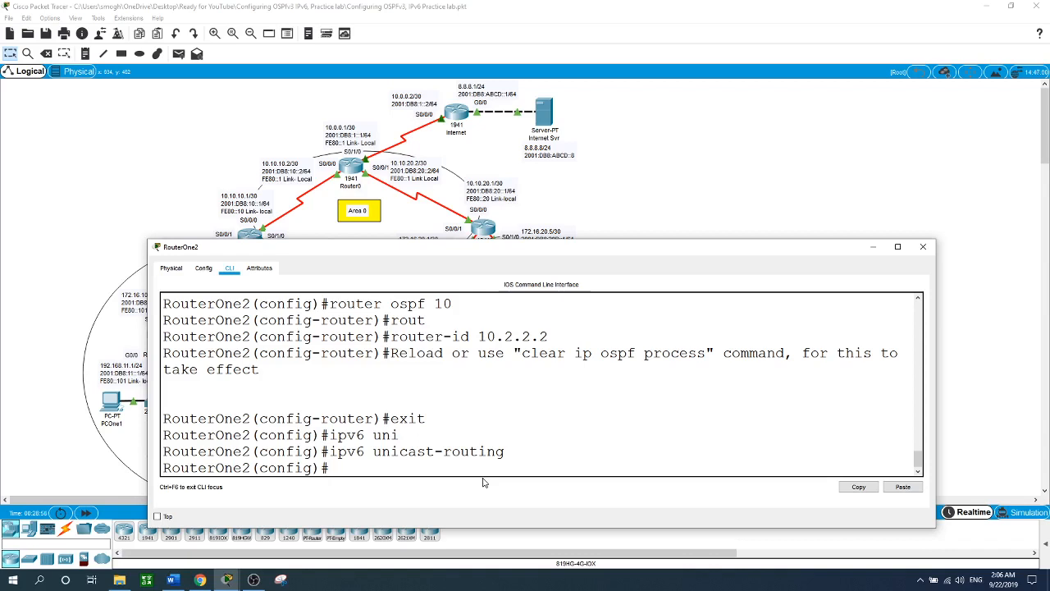
Step: Create IPv6 OSPF process 10 on RouterOne2 with router ID 10.2.2.2, and return to global configuration
type("ipv6 router ospf")
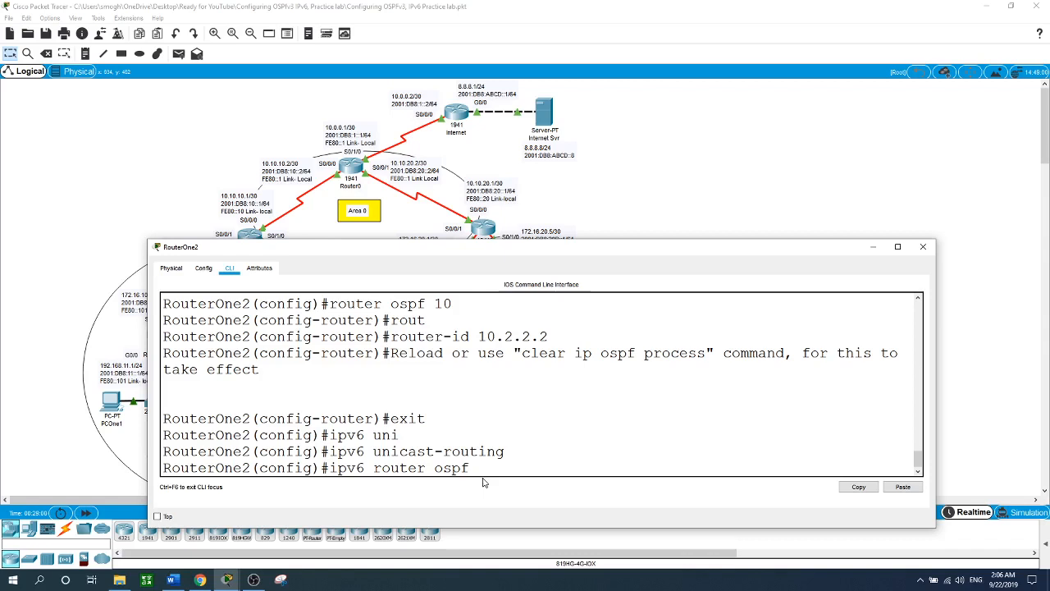
type(" 10")
key("Return")
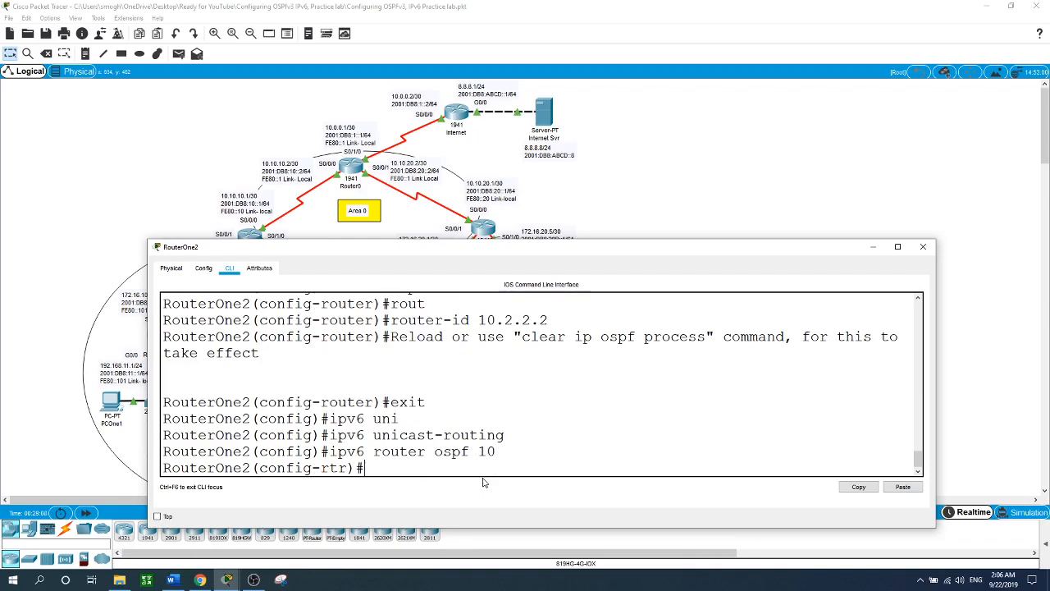
type("ro")
key("Tab")
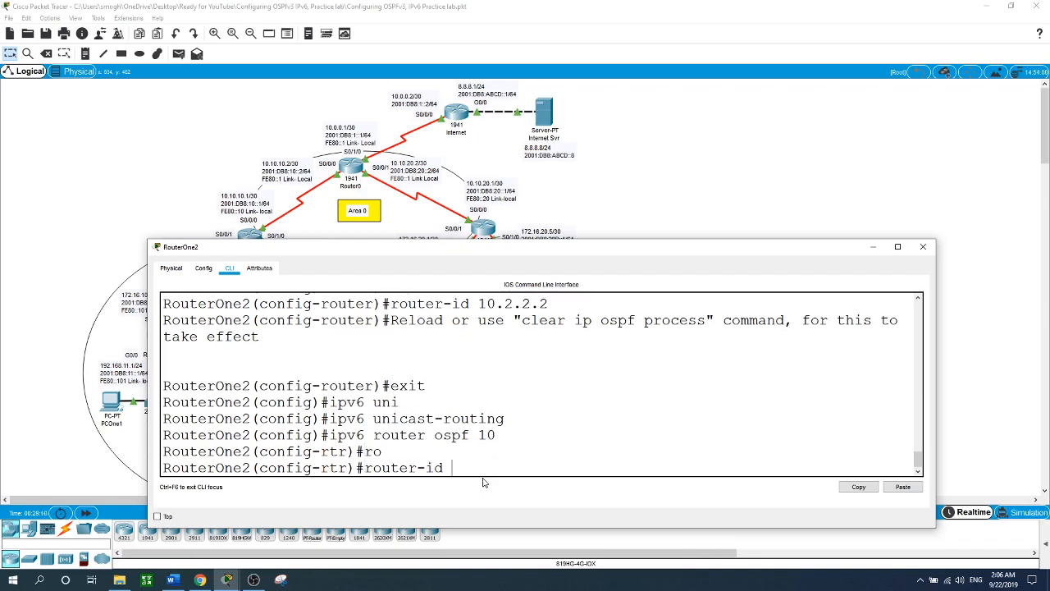
type("10.2.2.2")
key("Return")
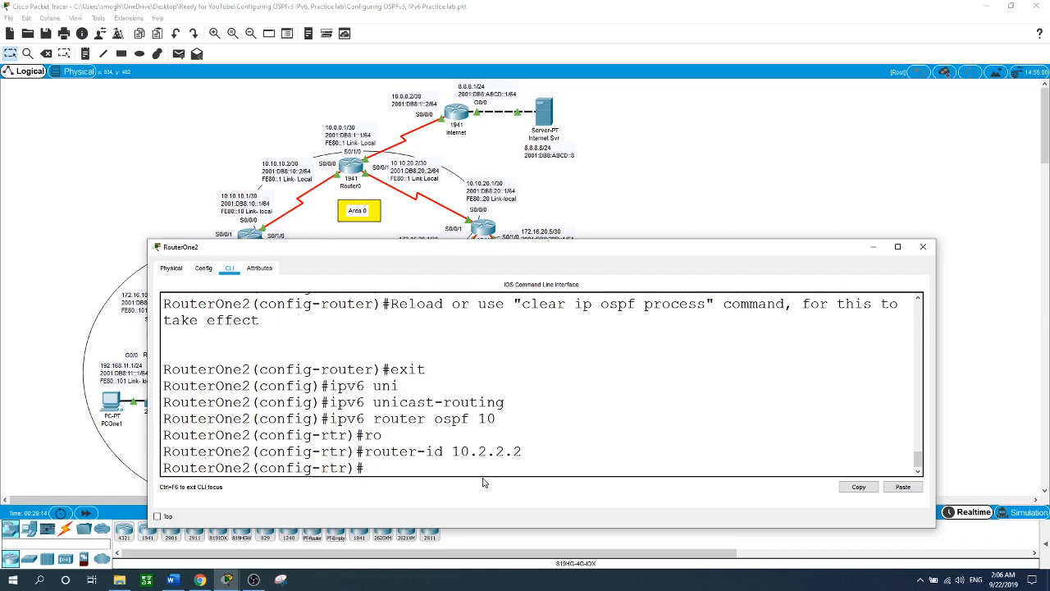
type("exit")
key("Return")
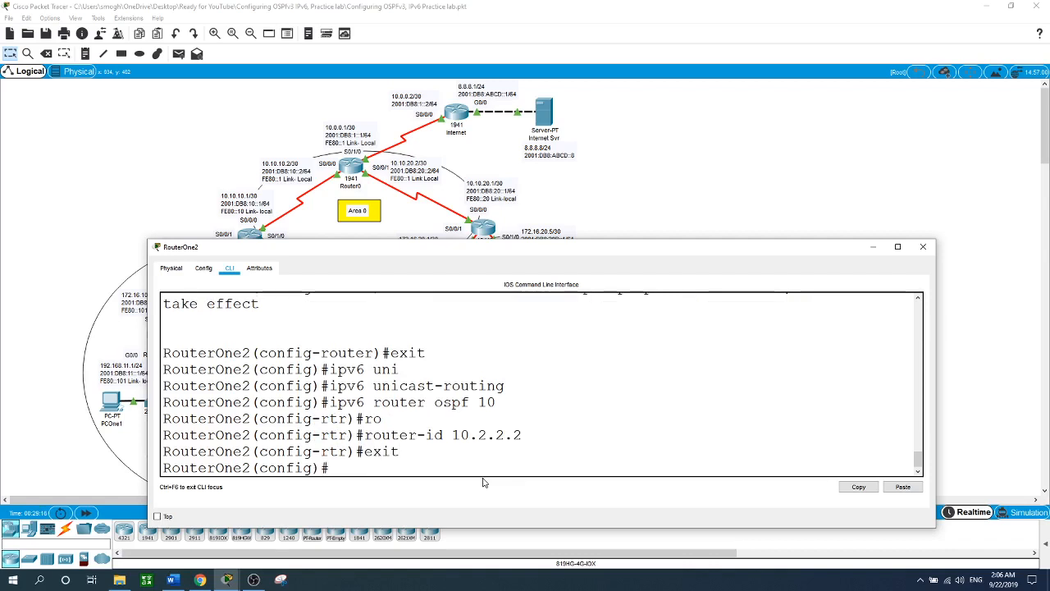
Step: Enable IPv6 OSPF process 10 in area 10 on RouterOne2's interface s0/0/0
type("int s0/0/0")
key("Return")
type("i")
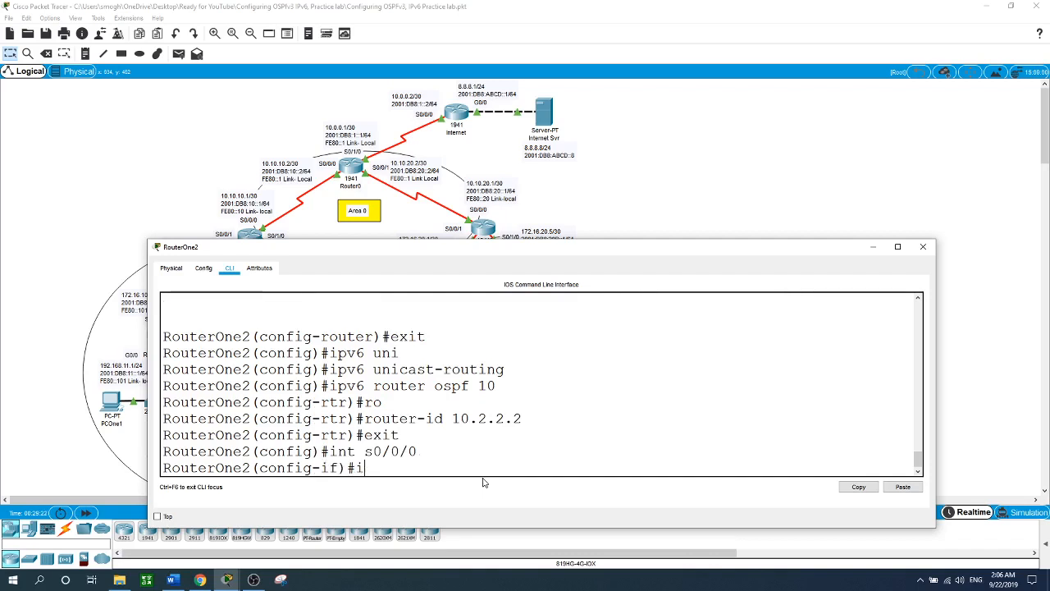
type("pv6 ospf 10 area")
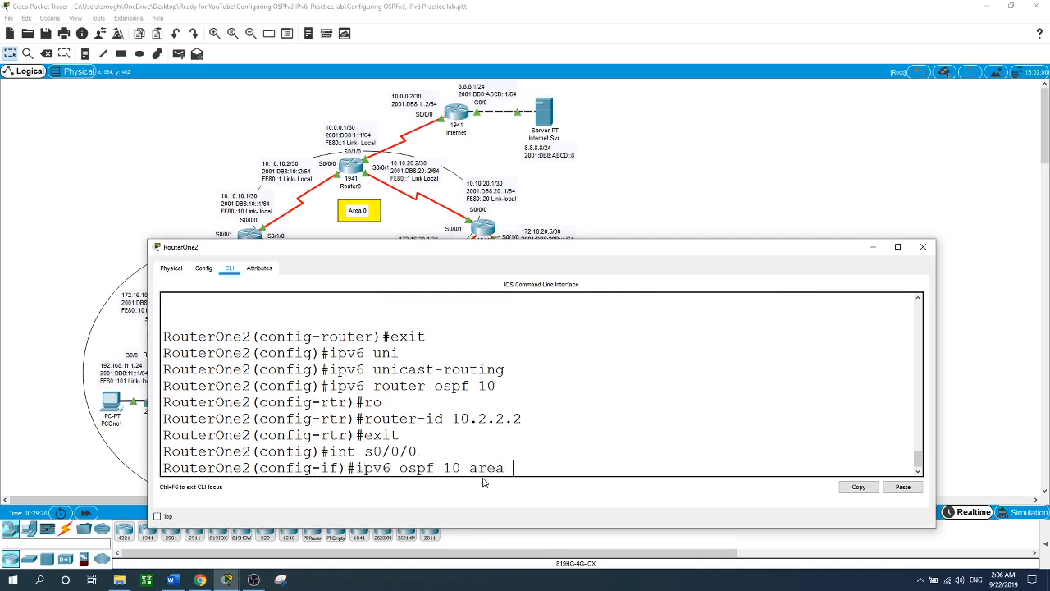
type(" 10")
key("Return")
Step: Enable IPv6 OSPF process 10 in area 10 on RouterOne2's interface g0/0
type("ig-if)#i")
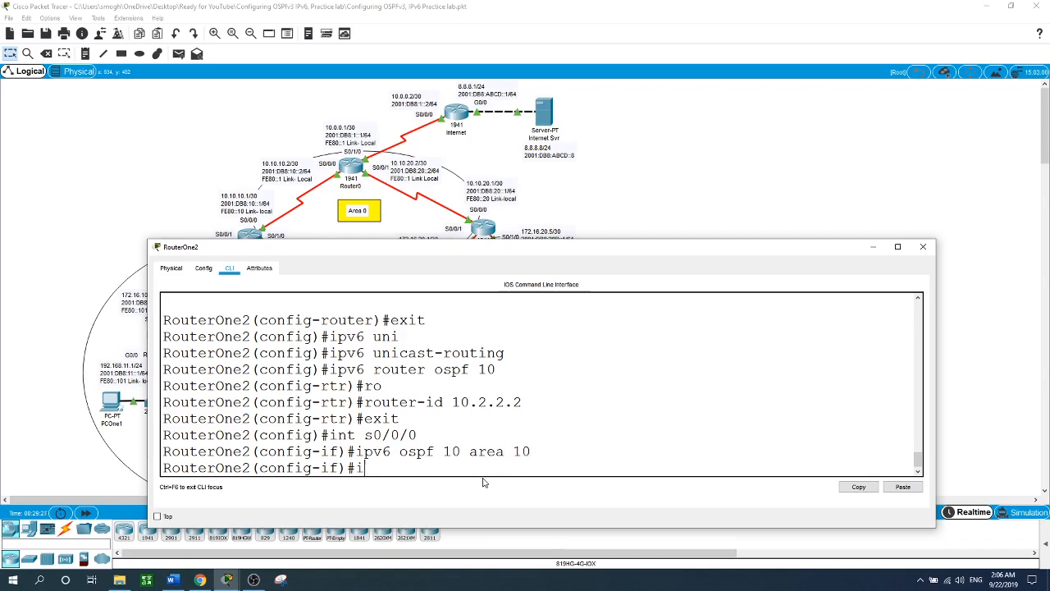
type("nt g0/0")
key("Return")
type("ipv6")
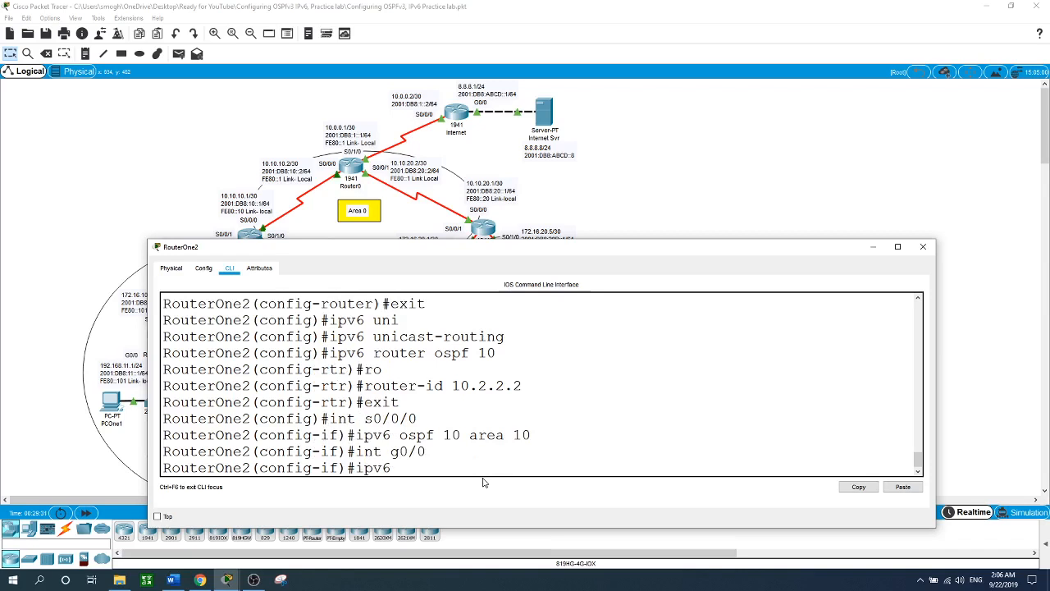
type(" ospf 10 are")
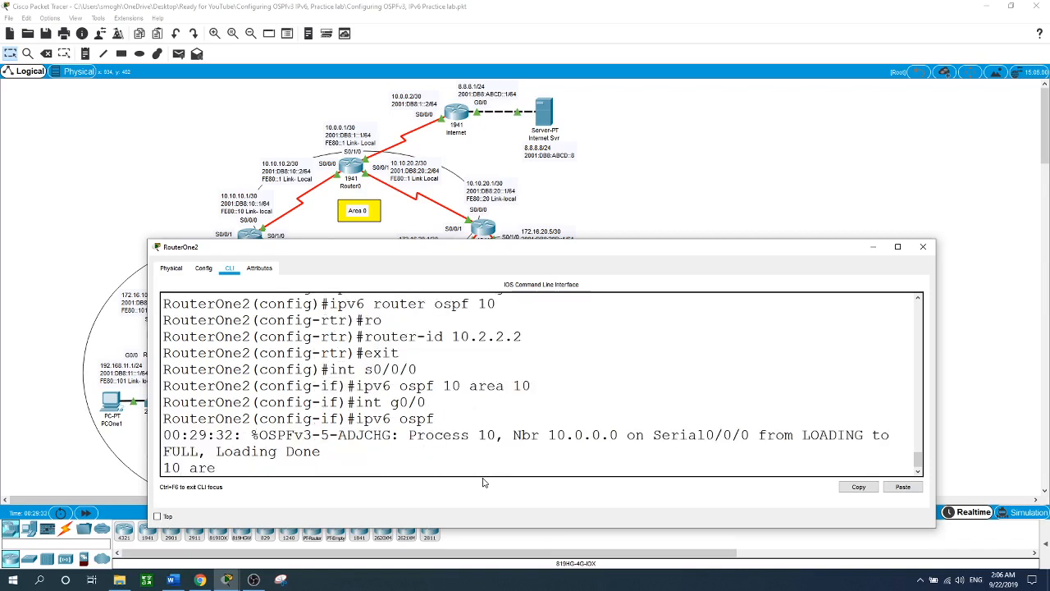
type("a 10")
key("Return")
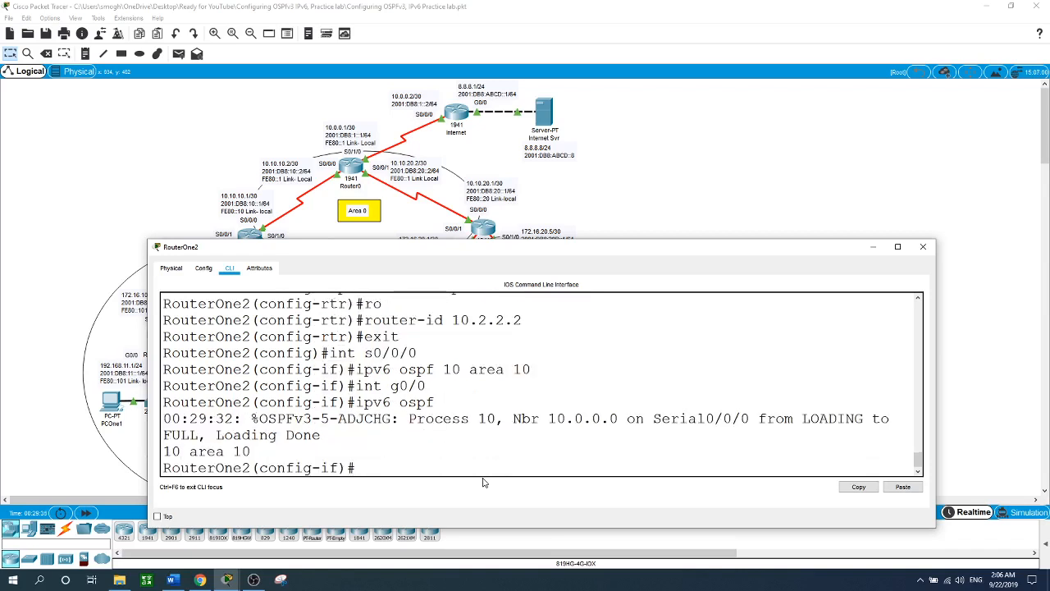
Step: Enable IPv6 OSPF process 10 in area 10 on RouterOne2's interface g0/1, and return to the topology
type("int g0/1")
key("Return")
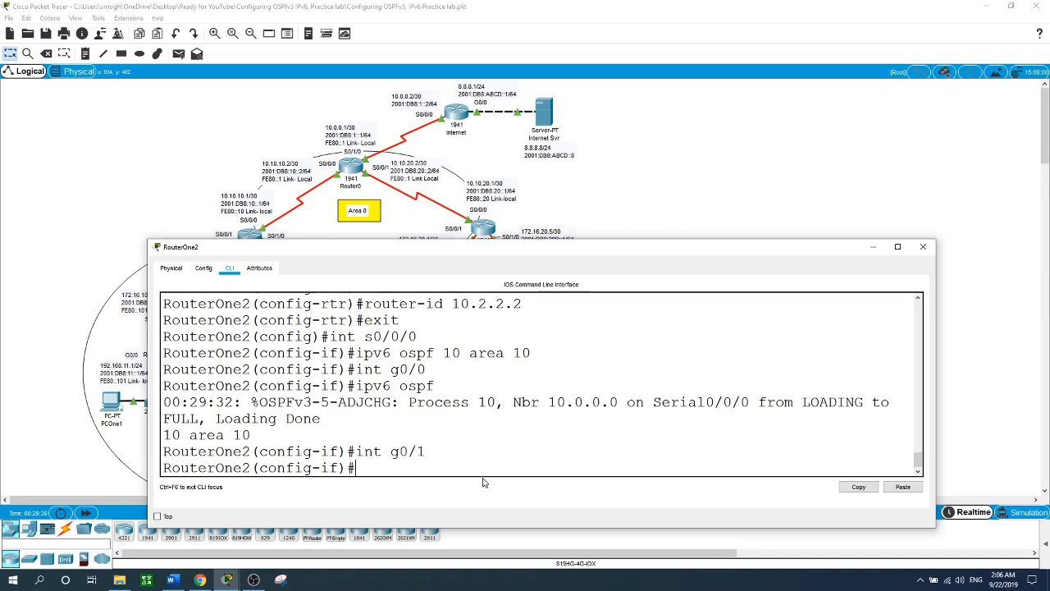
type("ipv6 ")
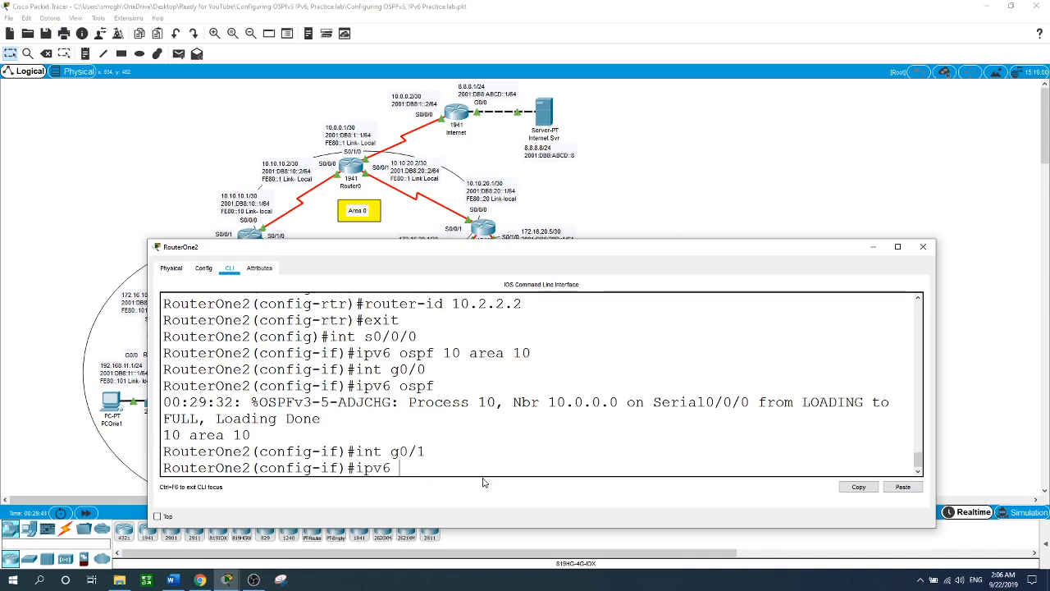
type("ospf 10 ar")
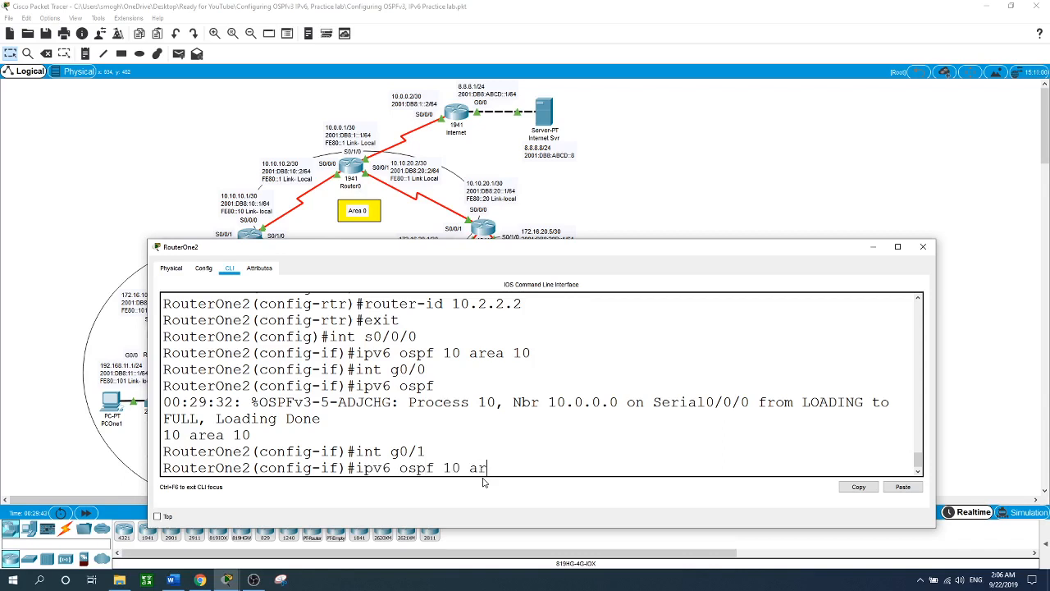
type("ea 10")
key("Return")
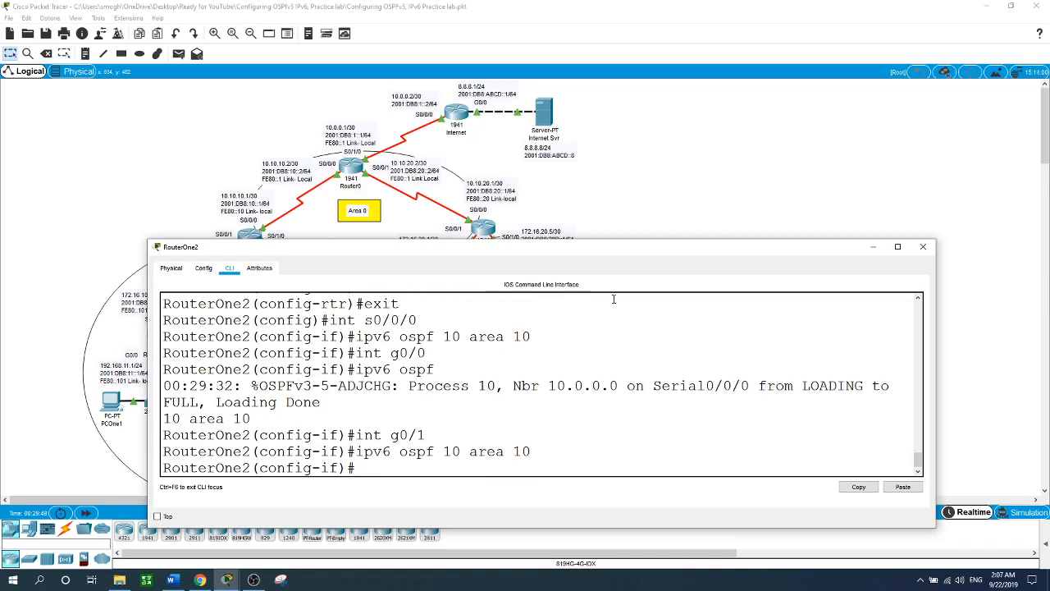
left_click(674, 156)
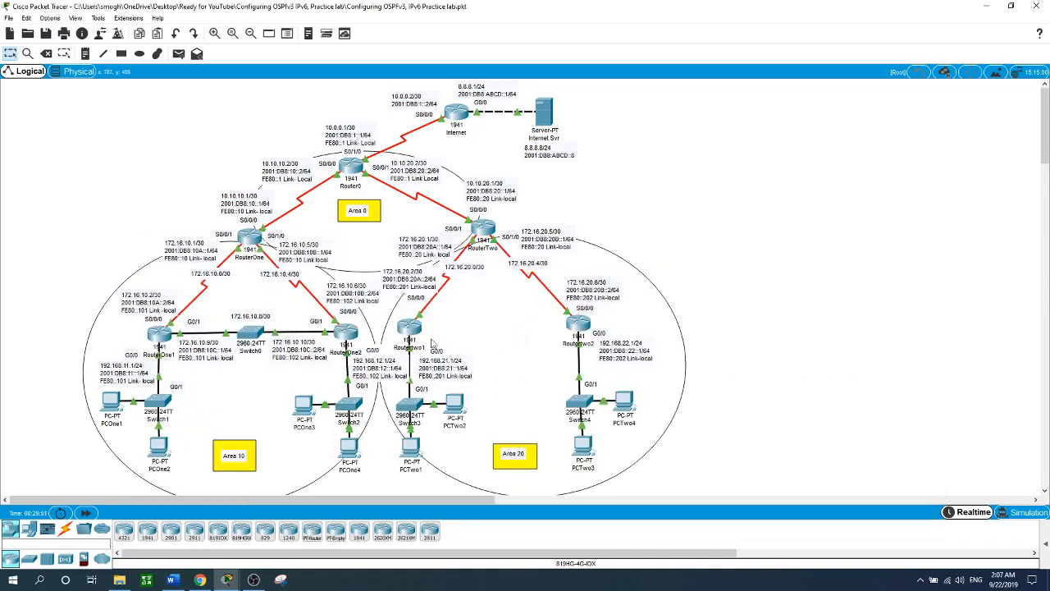
left_click_drag(110, 180, 374, 476)
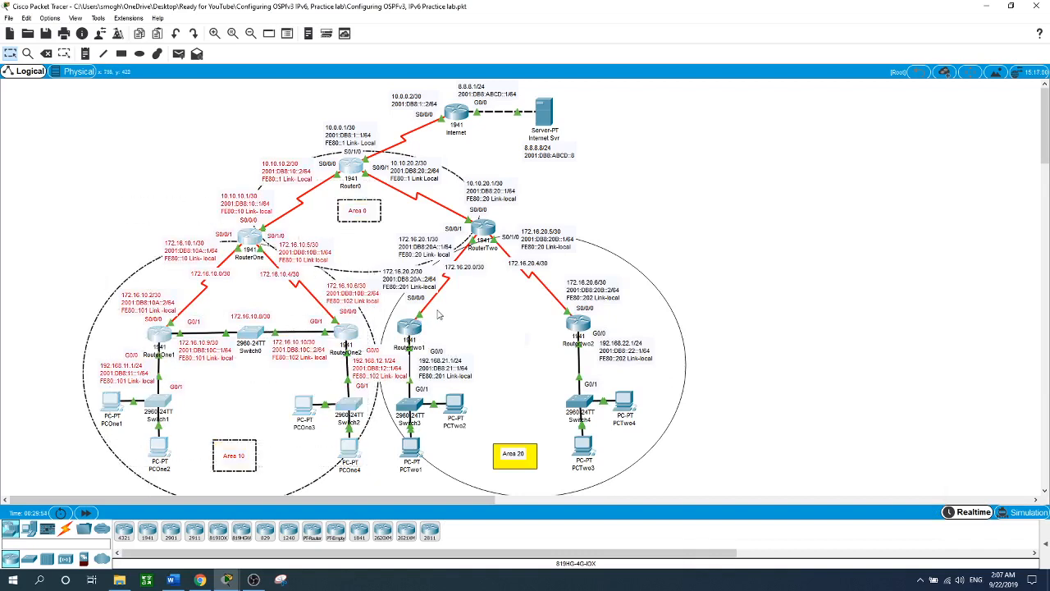
left_click(492, 320)
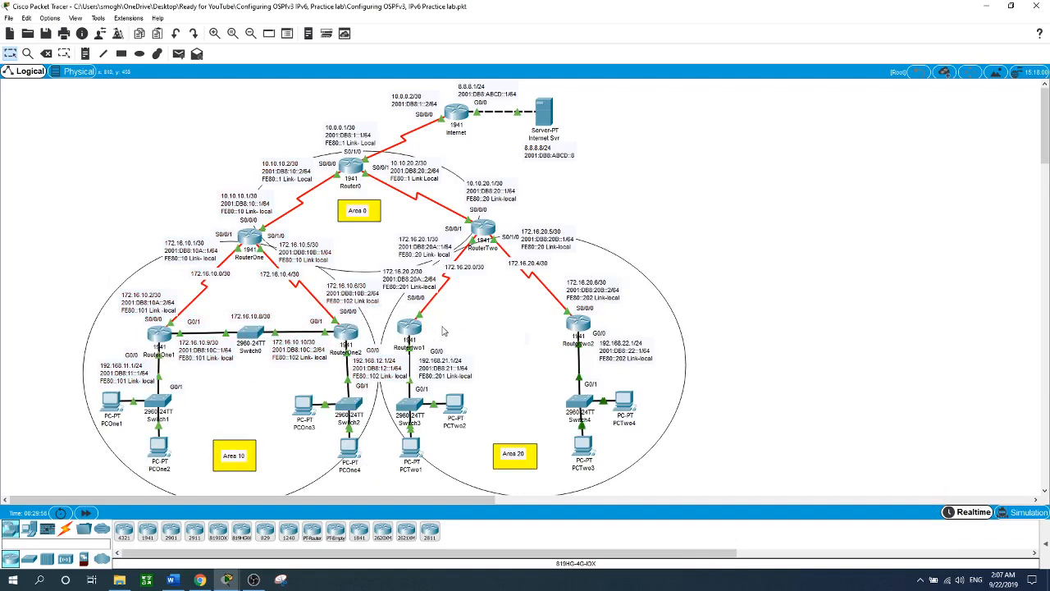
Step: Open Routertwo1's command line, leave its OSPF router configuration and enable IPv6 unicast routing
left_click(416, 330)
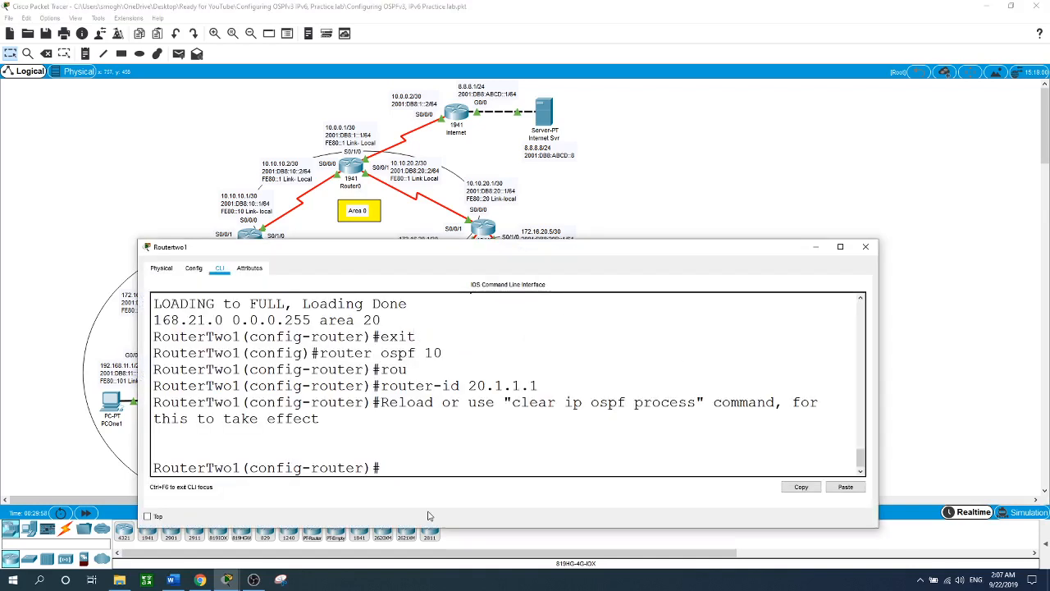
type("exit")
key("Return")
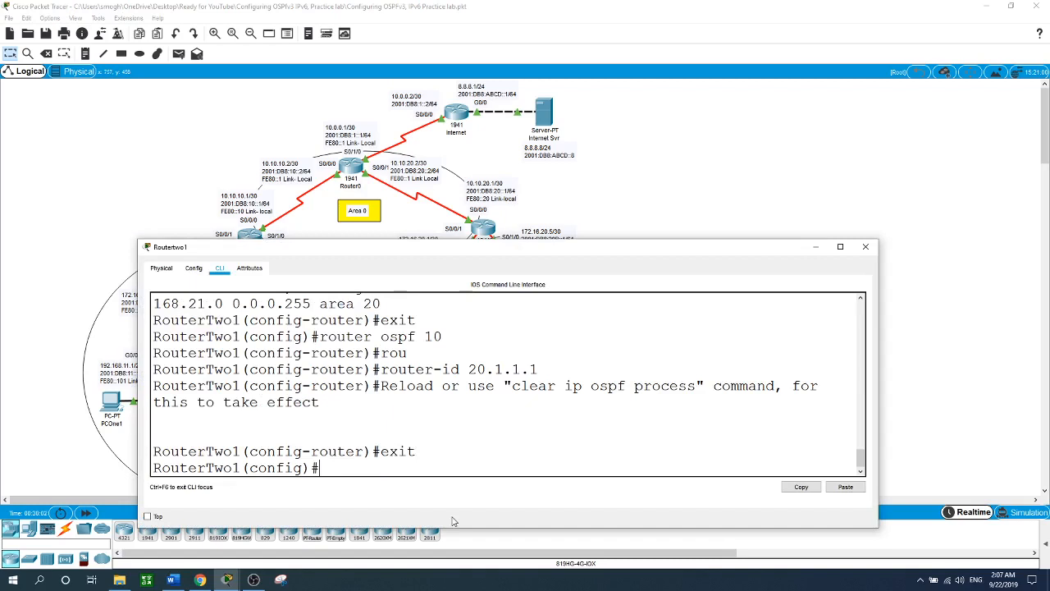
type("ipv6 uni")
key("Tab")
key("Return")
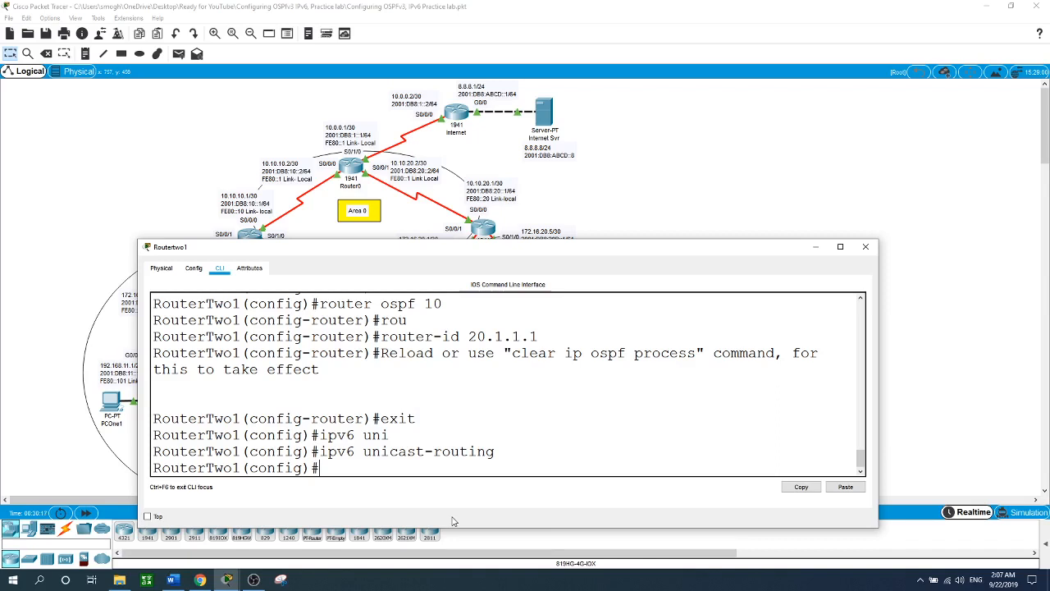
Step: Create IPv6 OSPF process 10 on Routertwo1 with router ID 20.1.1.1
type("ipv7")
type("6 router ospf")
type(" 10")
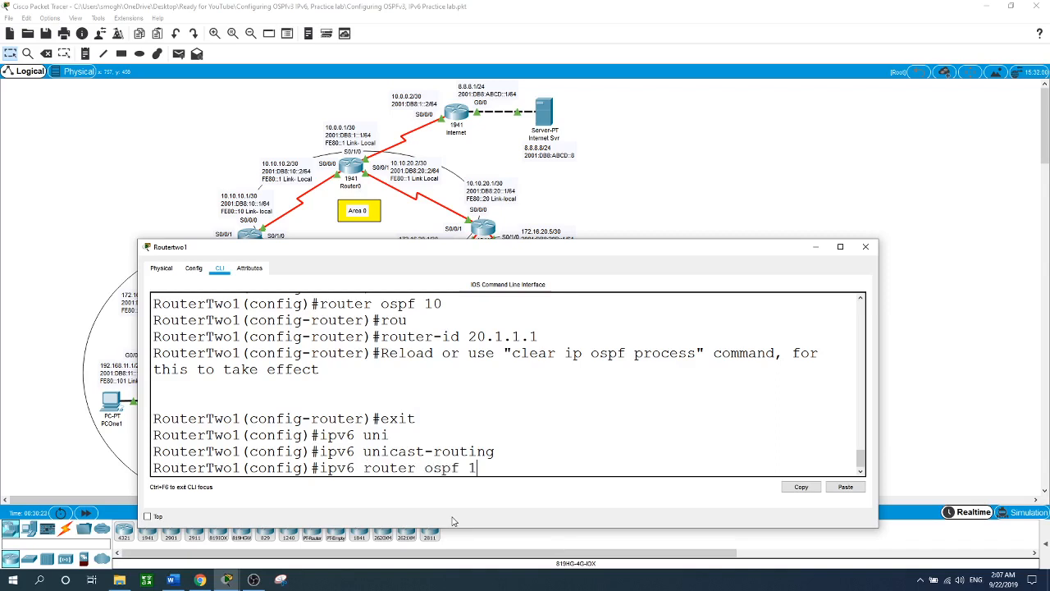
key("Return")
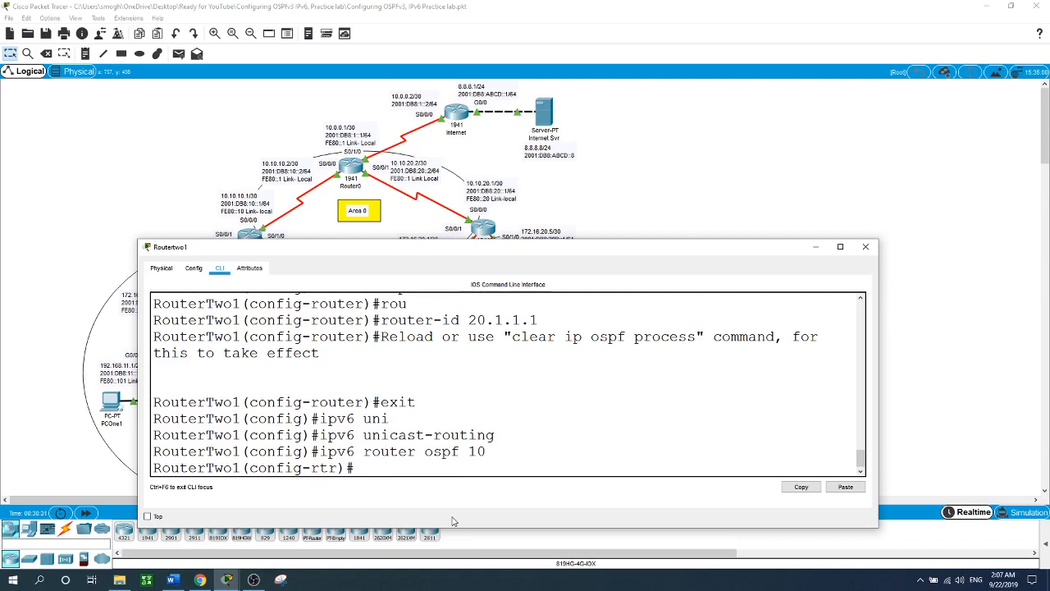
type("ro")
key("Tab")
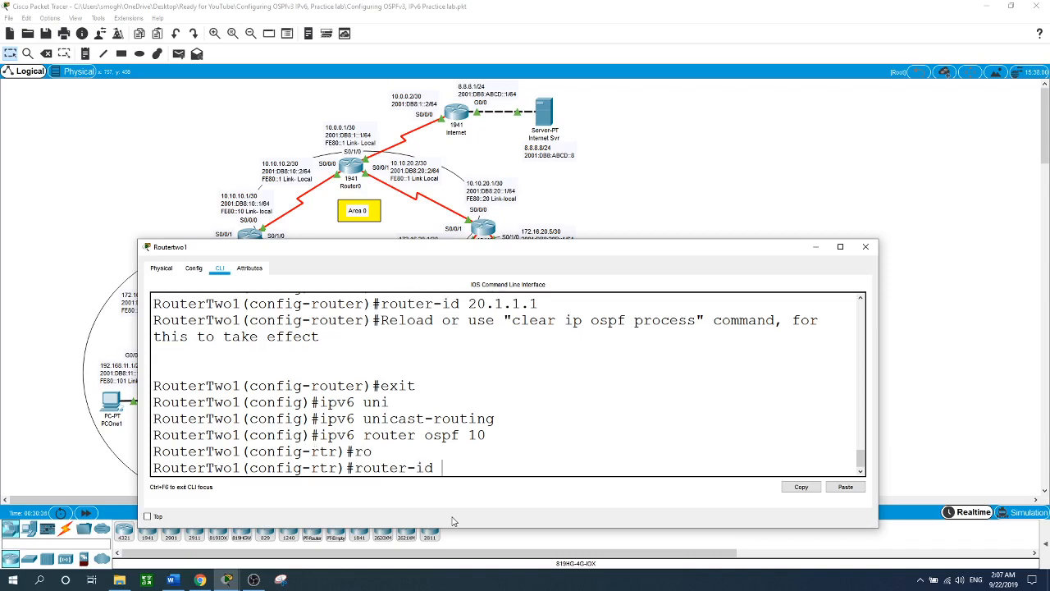
type("20.1.1.1")
key("Return")
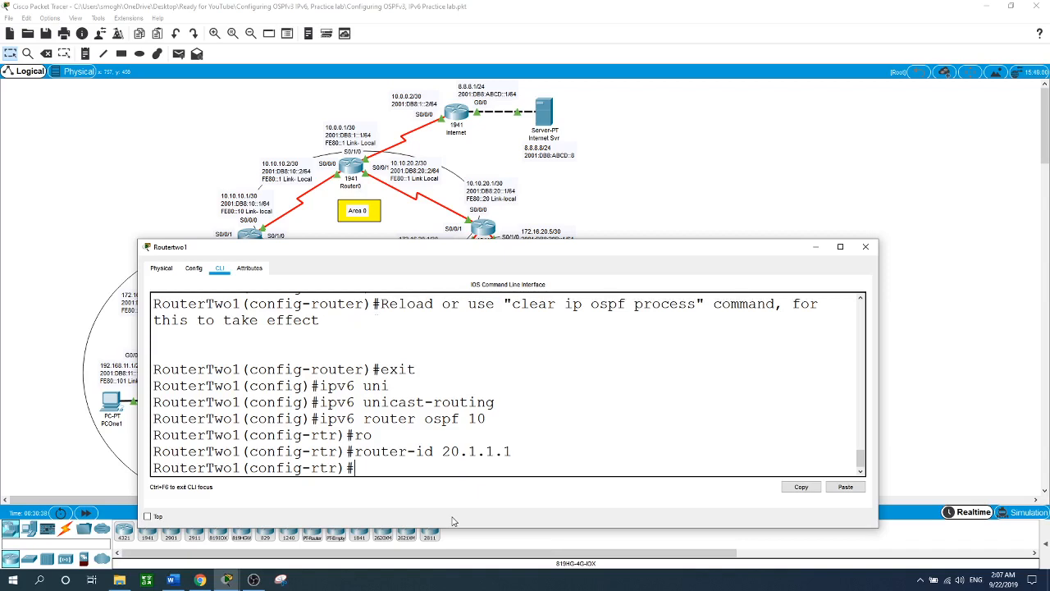
Step: Enable IPv6 OSPF process 10 in area 20 on Routertwo1's interface s0/0/0, checking the topology for the interface and area
type("int s0/0/0")
left_click(687, 168)
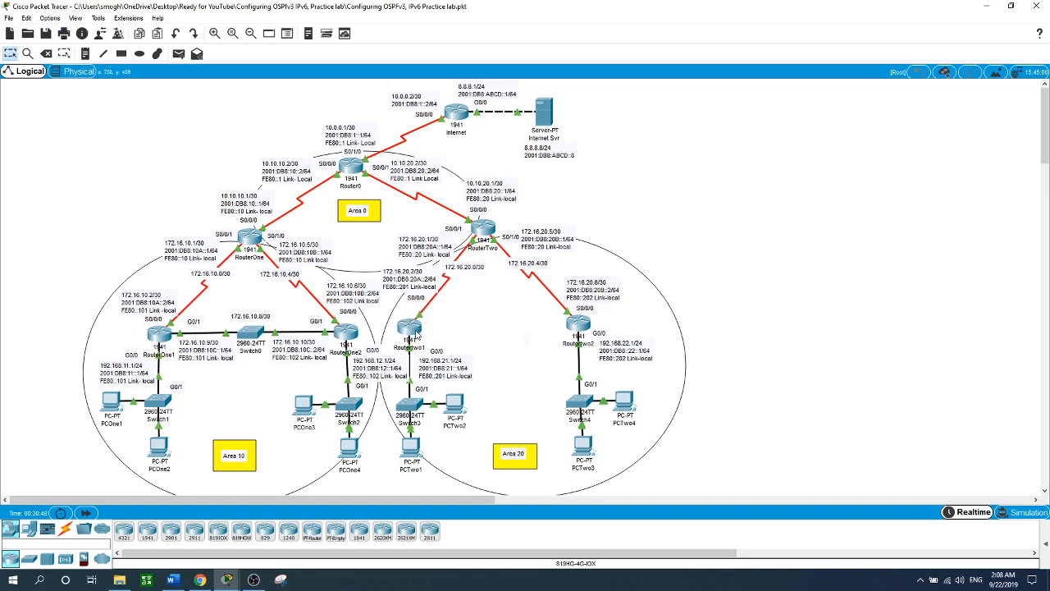
left_click(416, 331)
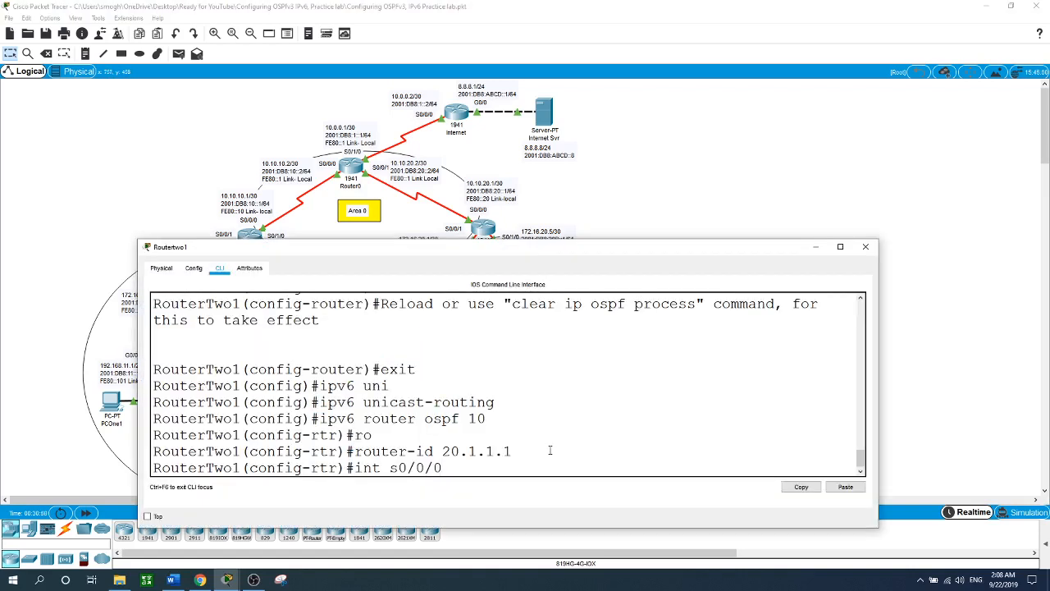
key("Return")
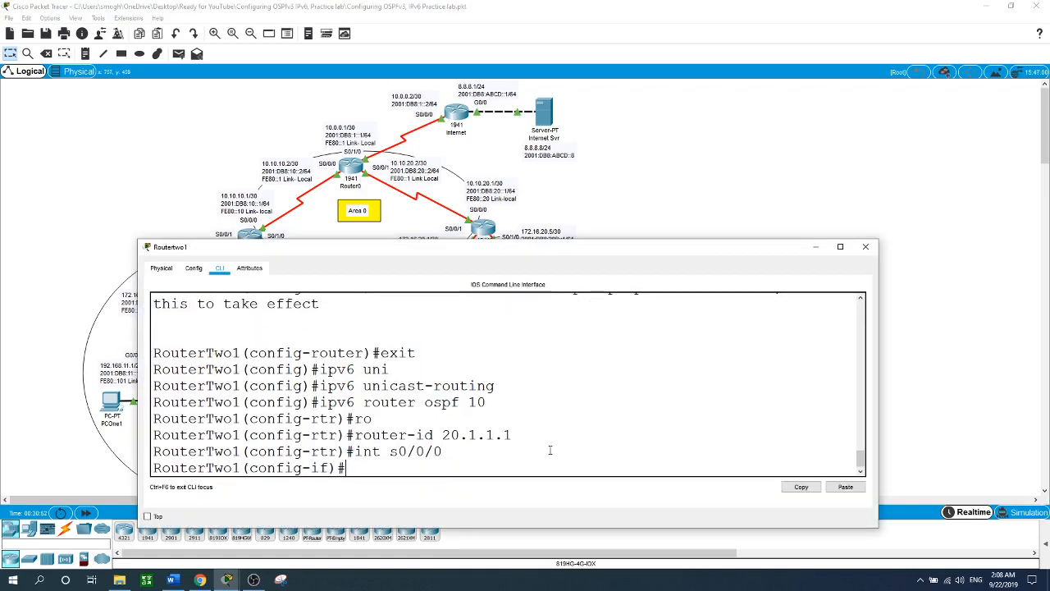
type("ipv6 ospf 10 area")
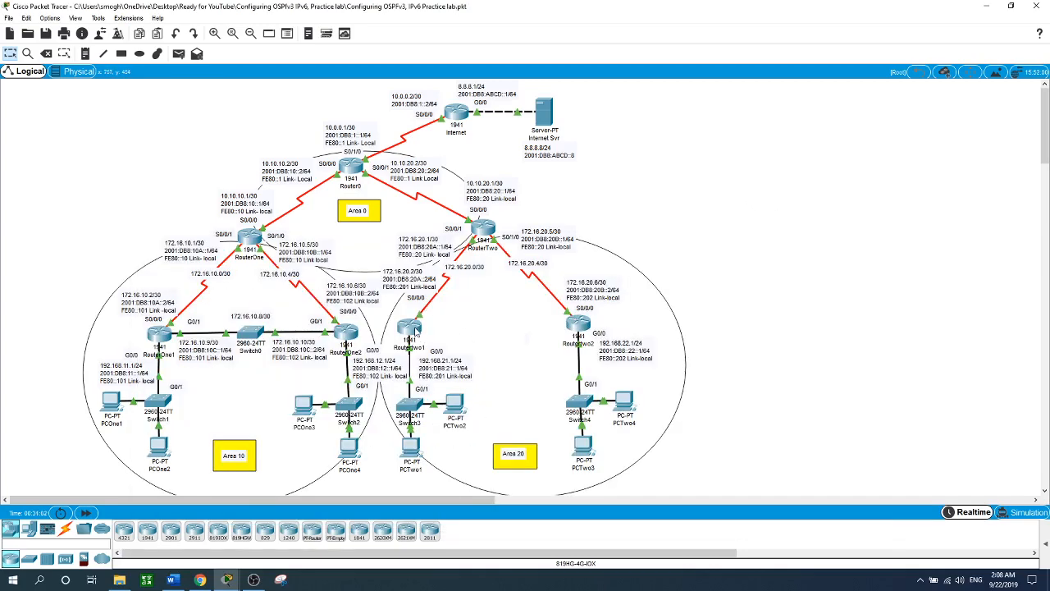
left_click(410, 328)
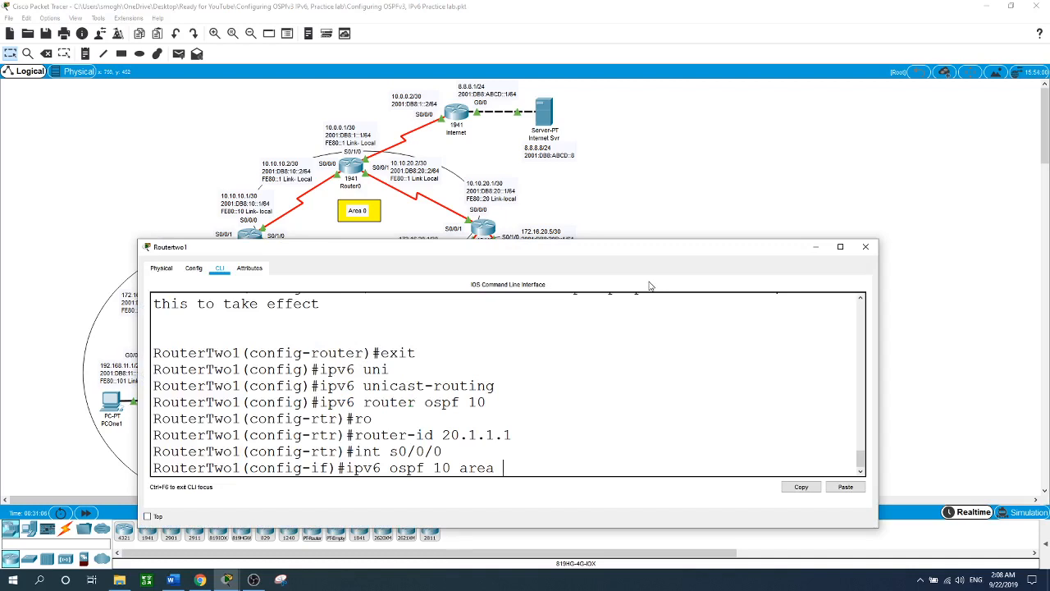
type("20")
key("Return")
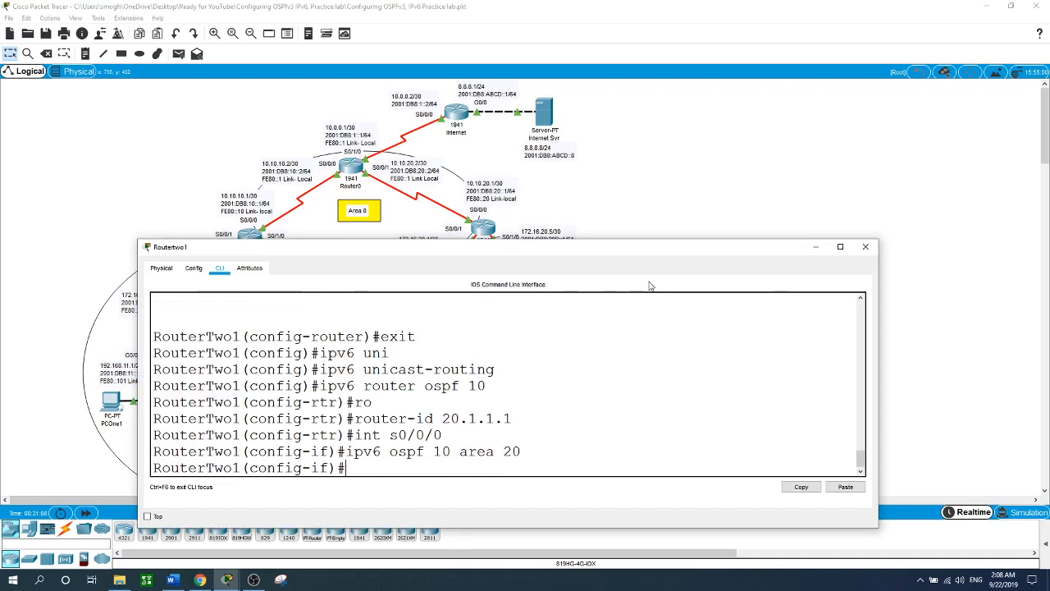
Step: Enable IPv6 OSPF process 10 in area 20 on Routertwo1's interface g0/0, and return to the topology
type("int ")
type("g")
type("0/")
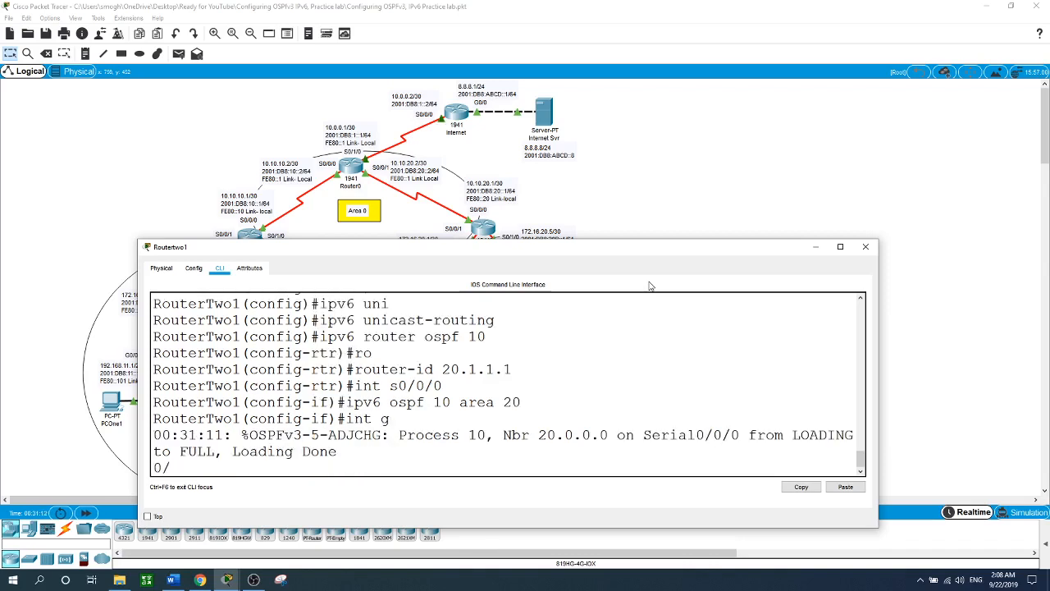
type("0")
key("Return")
type("ip")
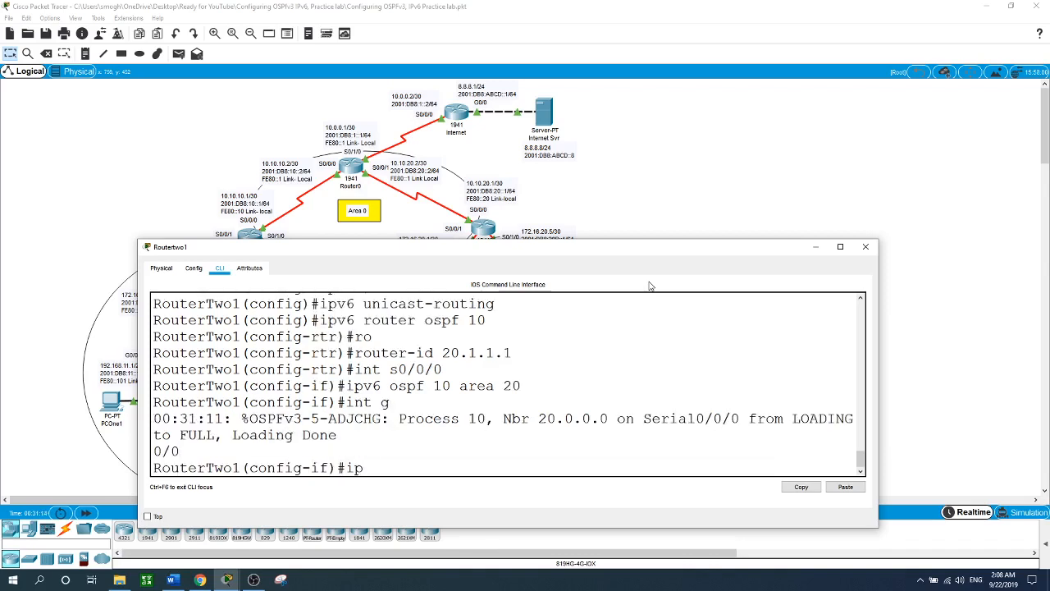
type("v6 ospf 10 area 20")
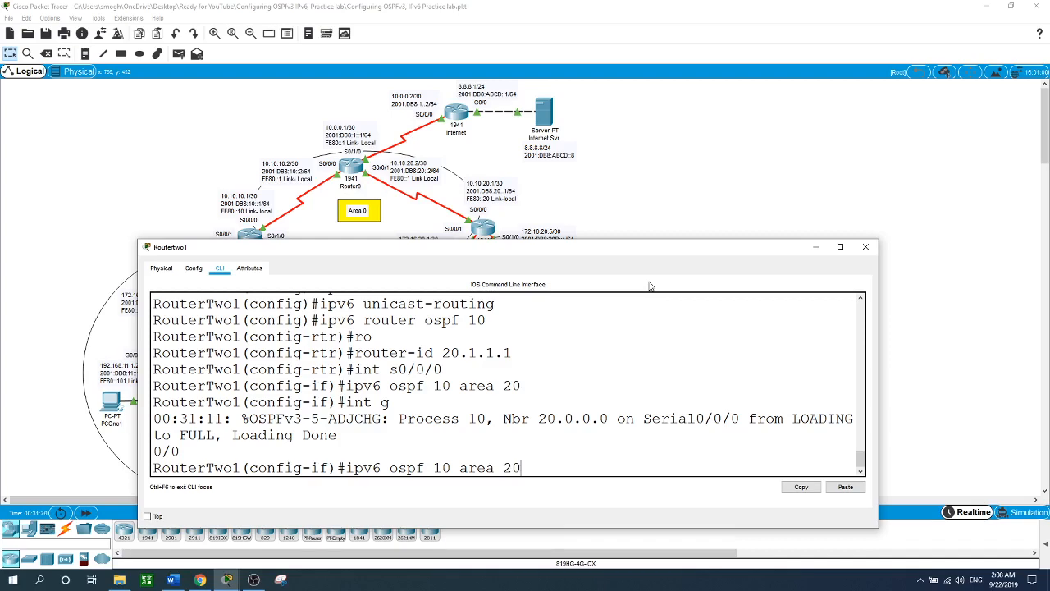
key("Return")
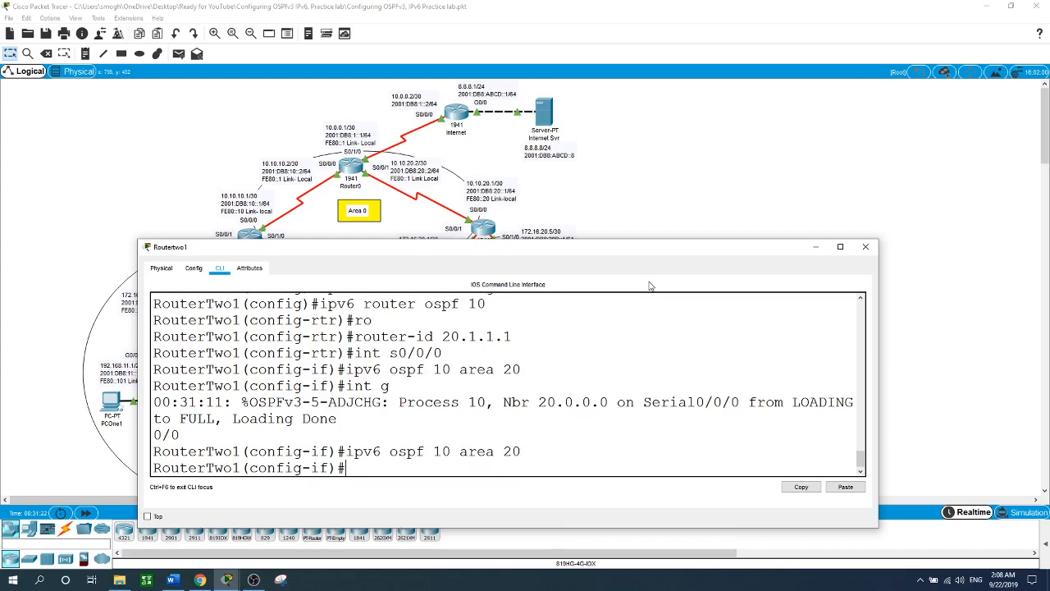
left_click(791, 150)
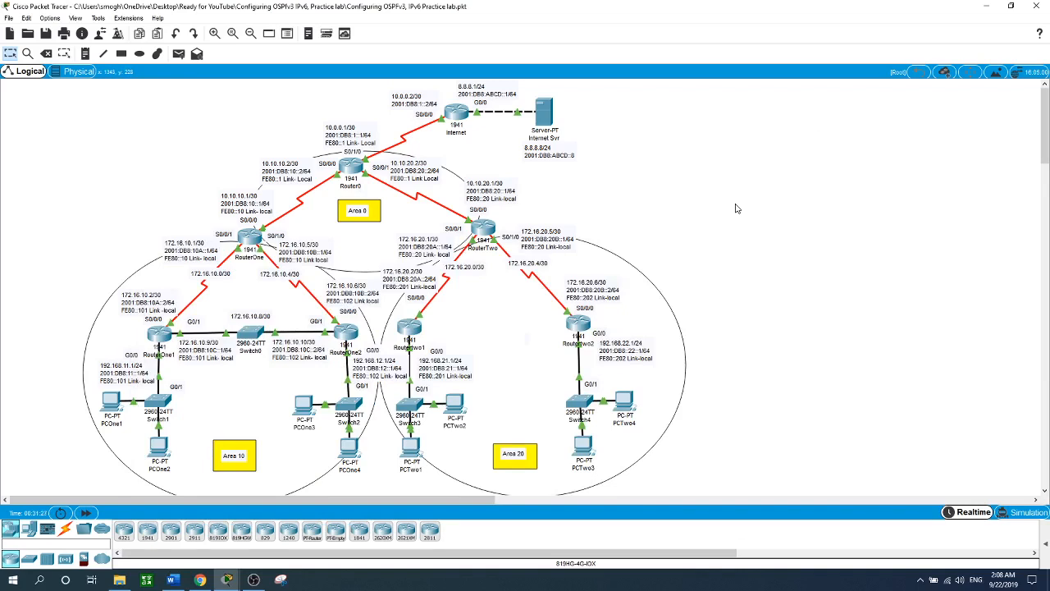
Step: Open Routertwo2's command line, leave its OSPF router configuration and enable IPv6 unicast routing
left_click(582, 323)
type("exit")
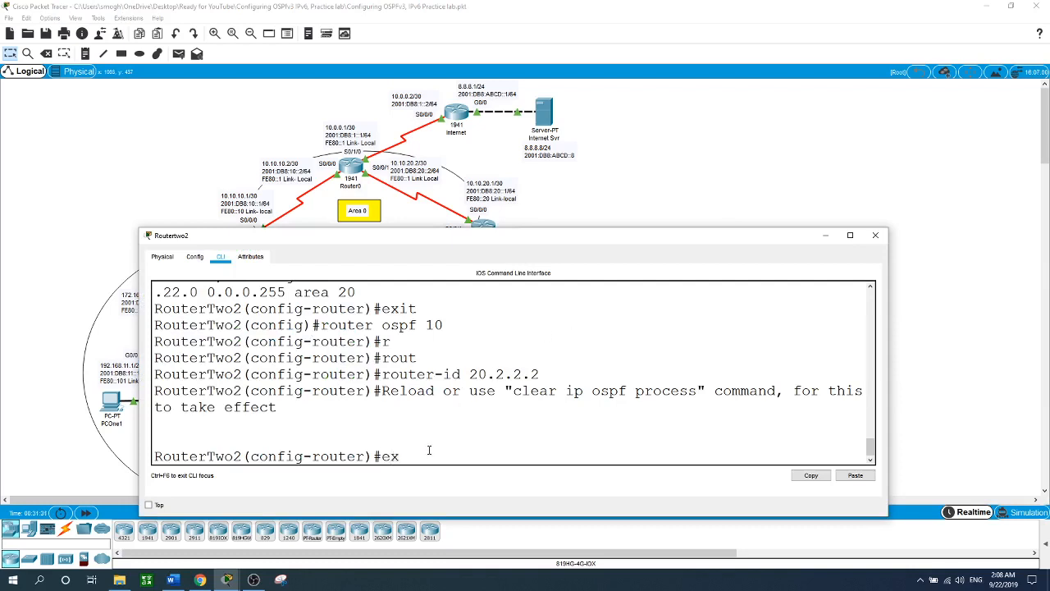
key("Return")
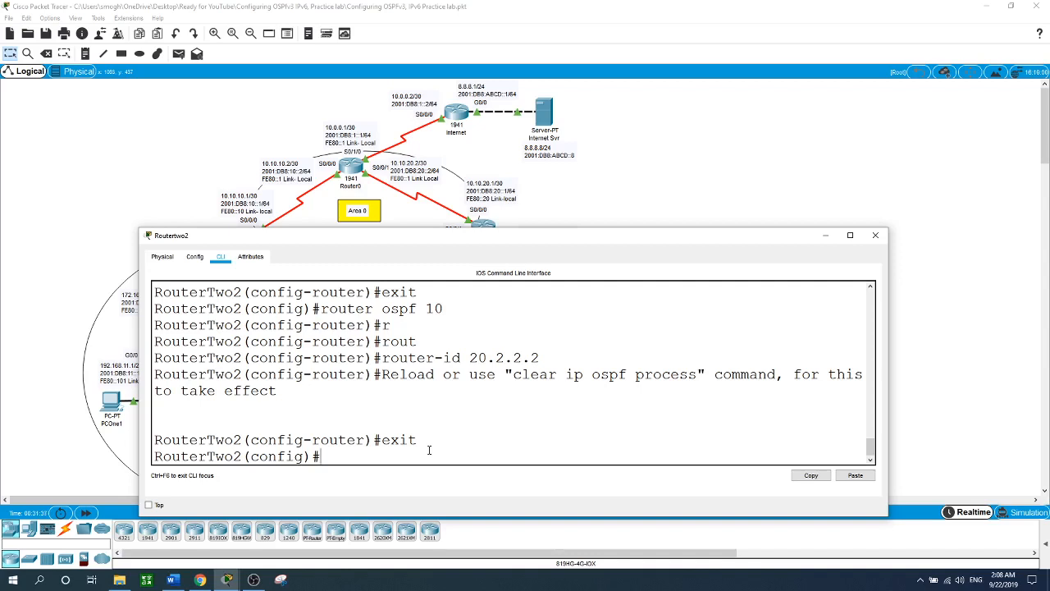
type("ipv6 uni")
key("Tab")
key("Return")
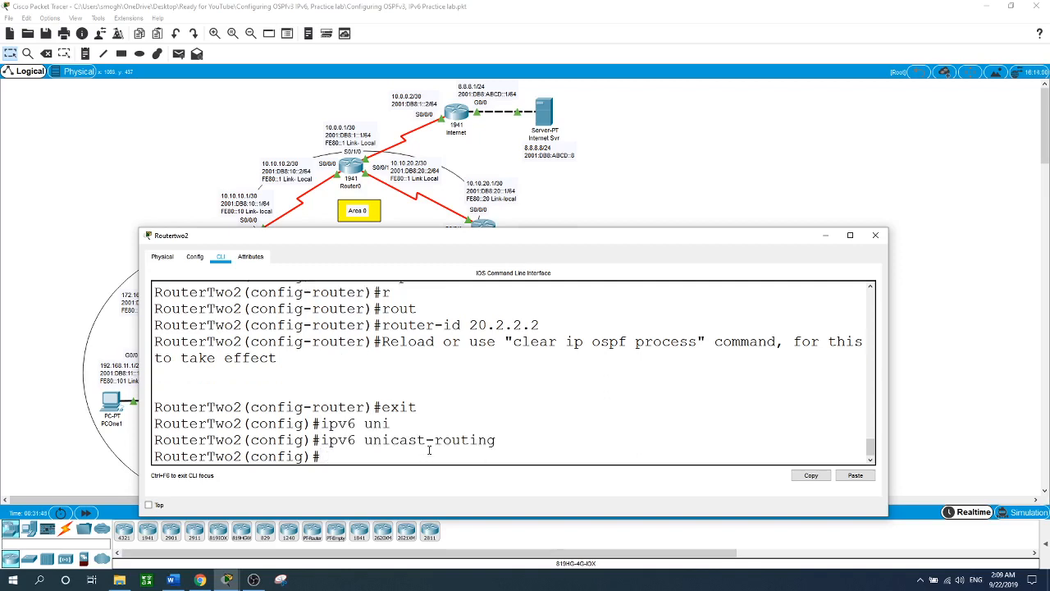
Step: Create IPv6 OSPF process 19 on Routertwo2 with router ID 20.2.2.2
type("ipv6 router ospf 1")
key("Return")
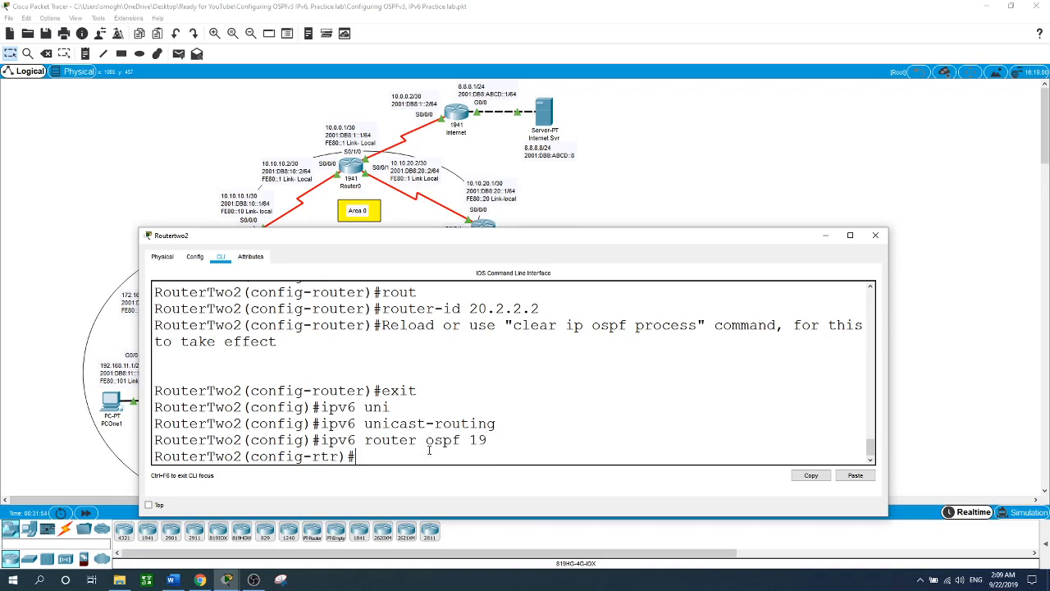
type("rout")
key("Return")
type("router-id")
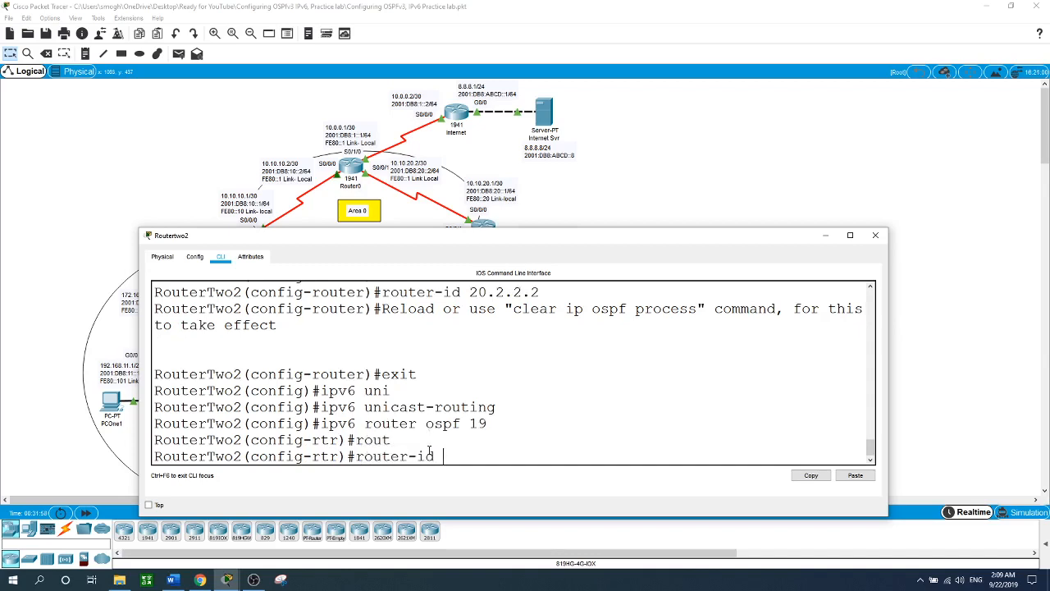
type(" 20.2.2.2")
key("Return")
Step: Enable IPv6 OSPF process 10 in area 20 on Routertwo2's interface s0/0/0, checking the topology for the interface
type("int")
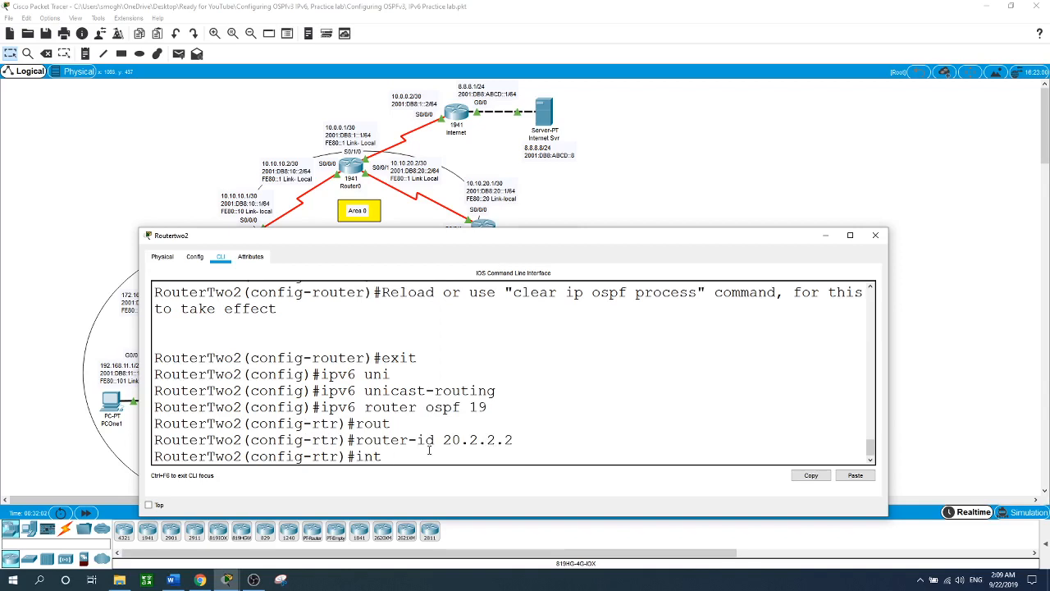
left_click(654, 154)
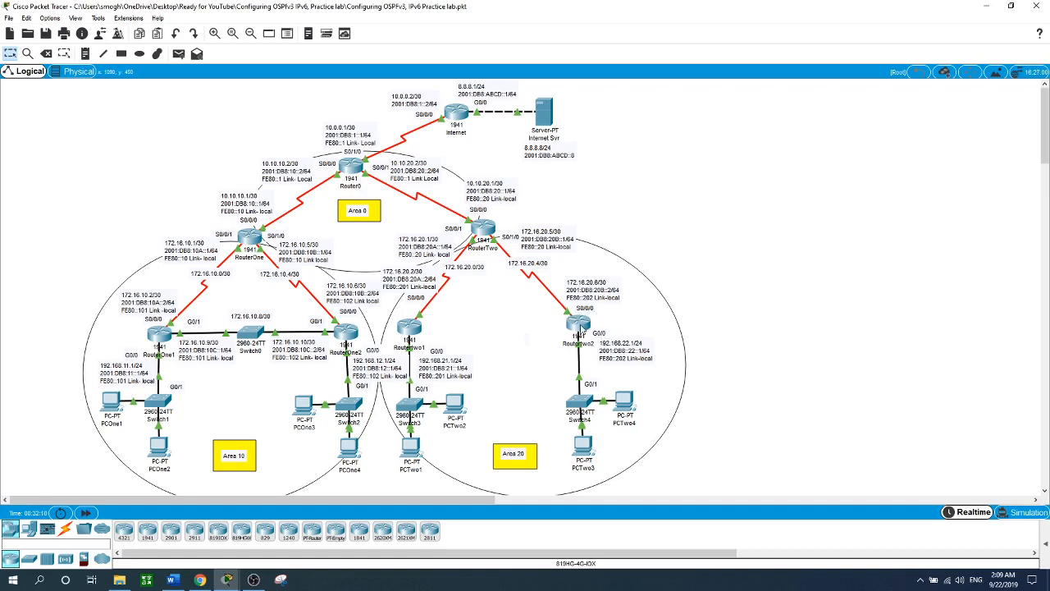
left_click(581, 327)
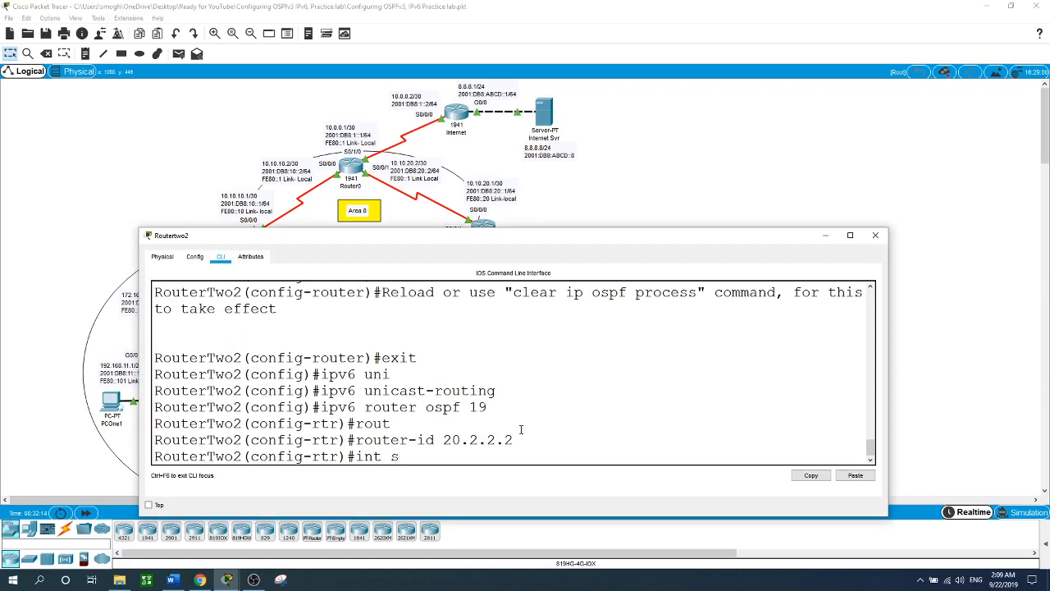
type("s0/0/0")
key("Return")
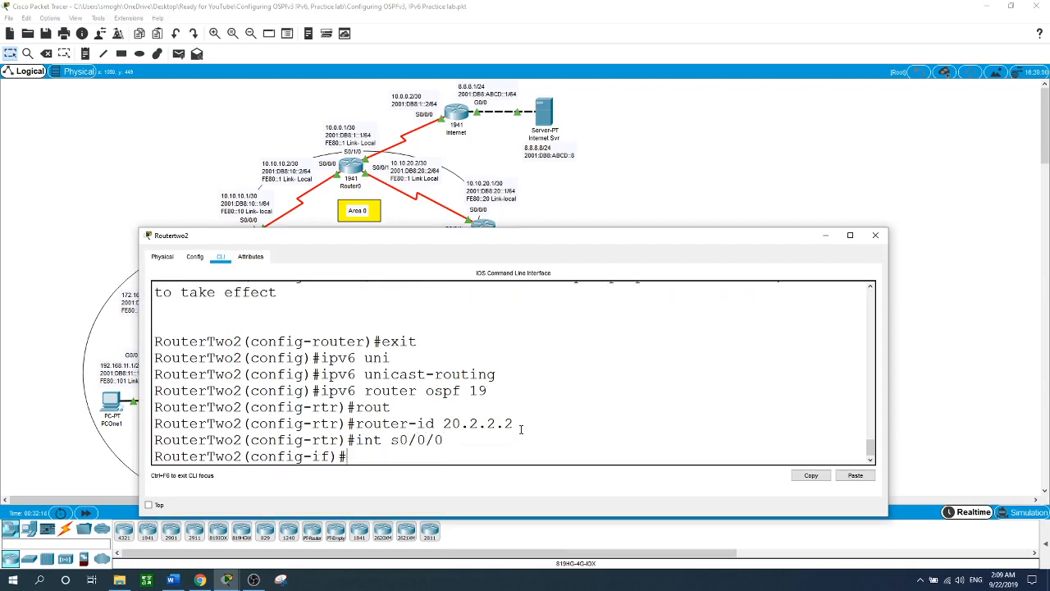
type("ipv6 ospf 10 area")
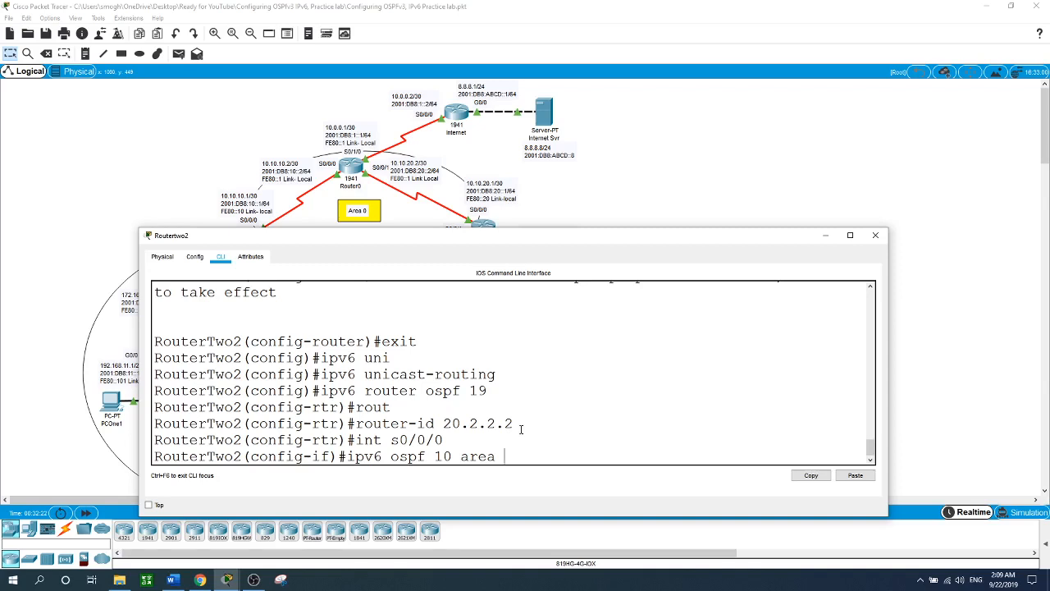
type(" 20")
key("Return")
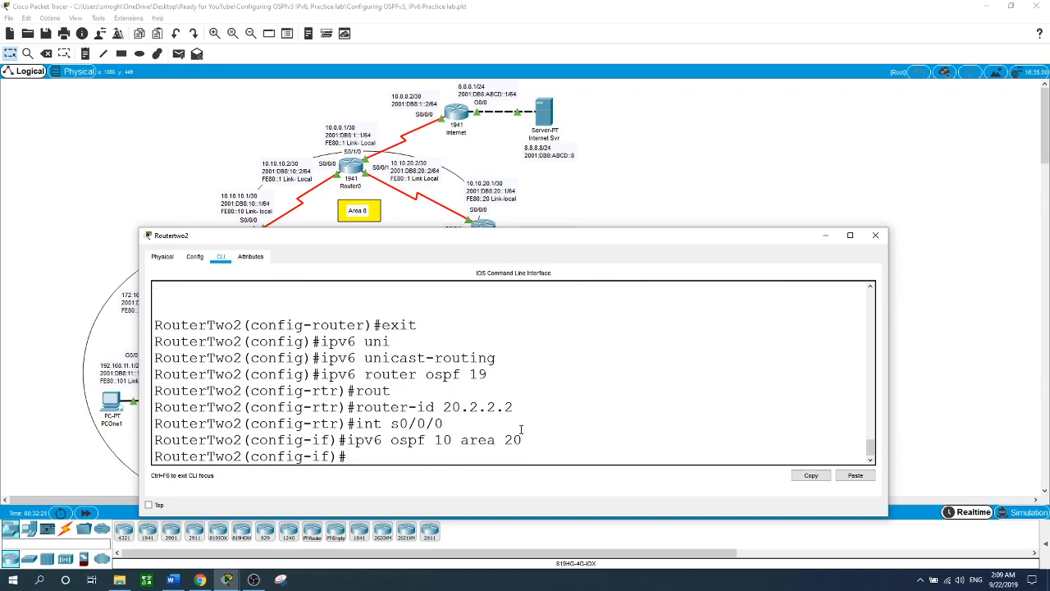
Step: Enable IPv6 OSPF process 10 in area 20 on Routertwo2's interface g0/0, and return to the topology
type("int g0/0")
key("Return")
type("ipv")
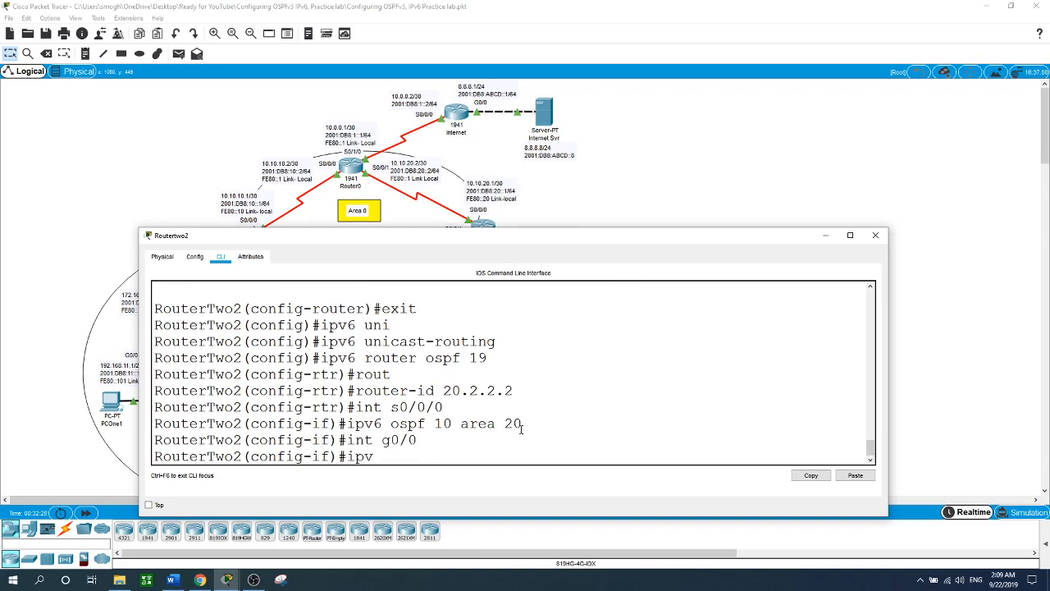
type("6 ospf ")
type("10 area")
type(" 20")
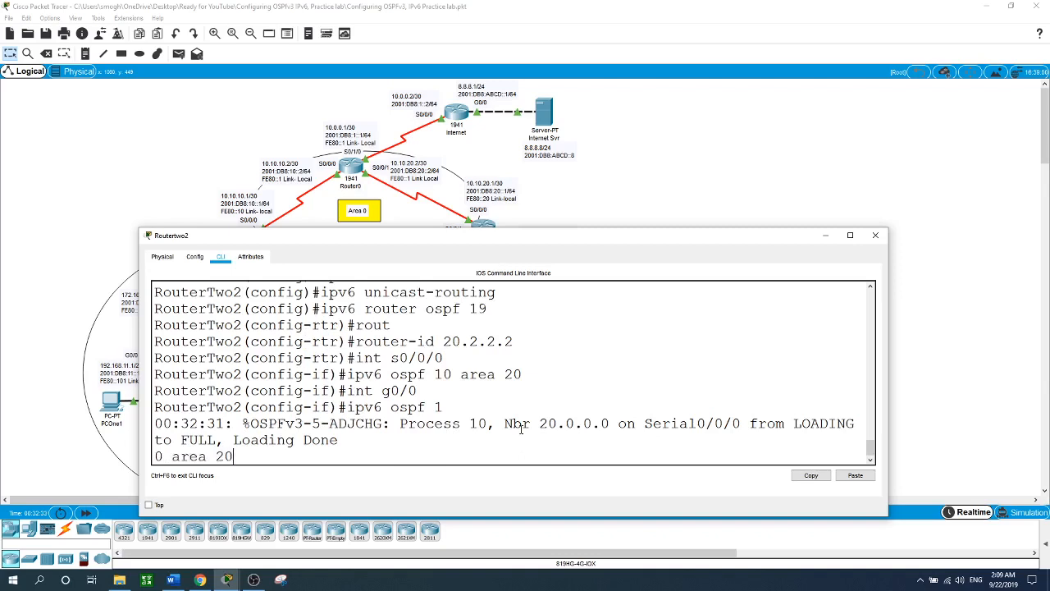
key("Return")
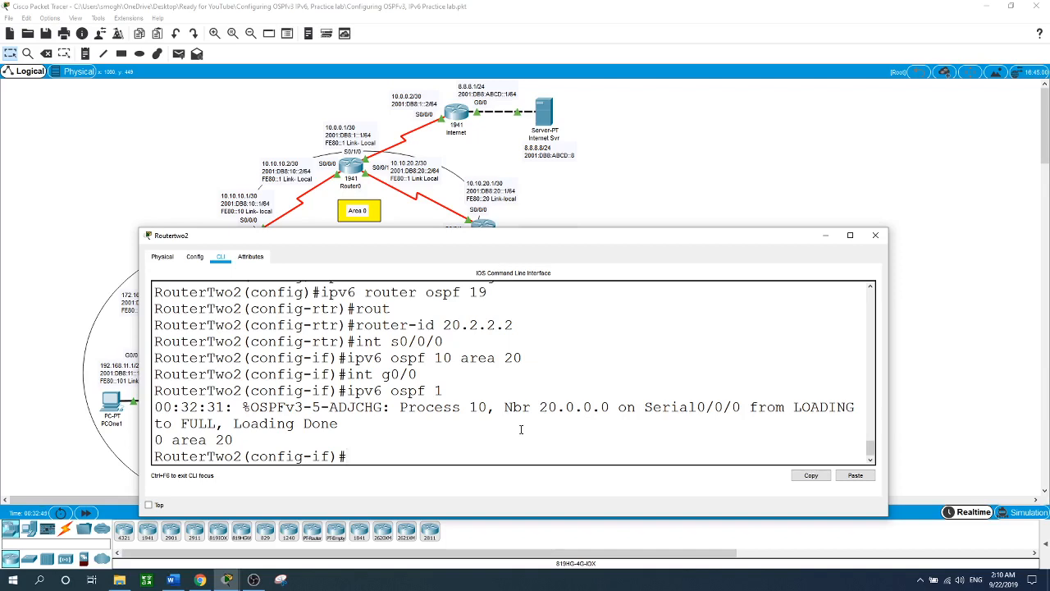
left_click(17, 261)
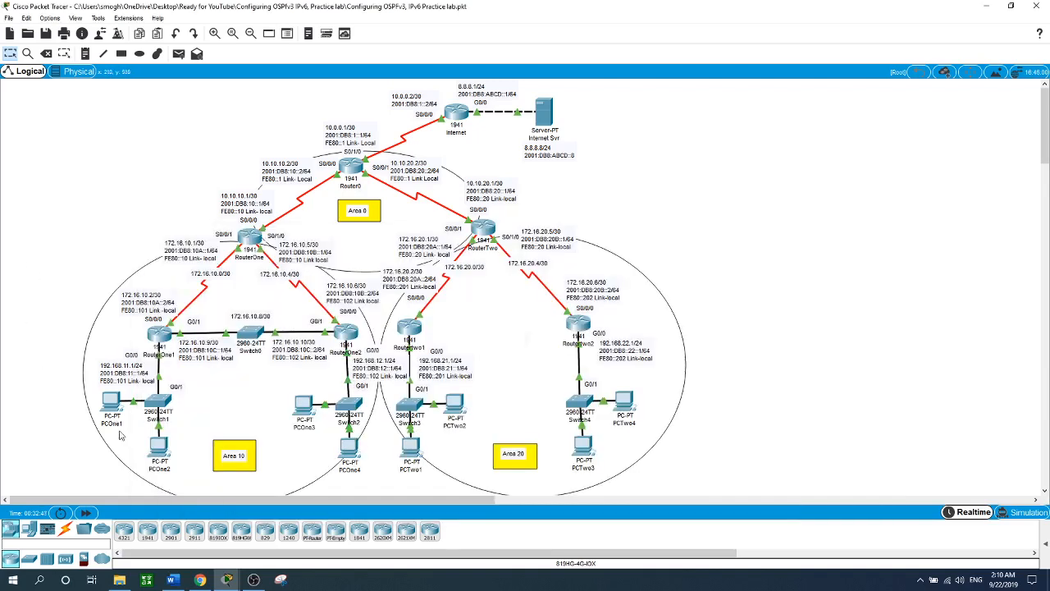
Step: Ping 2001:DB8:11::20 from PCOne1's command prompt to test IPv6 connectivity, and return to the topology
left_click(106, 406)
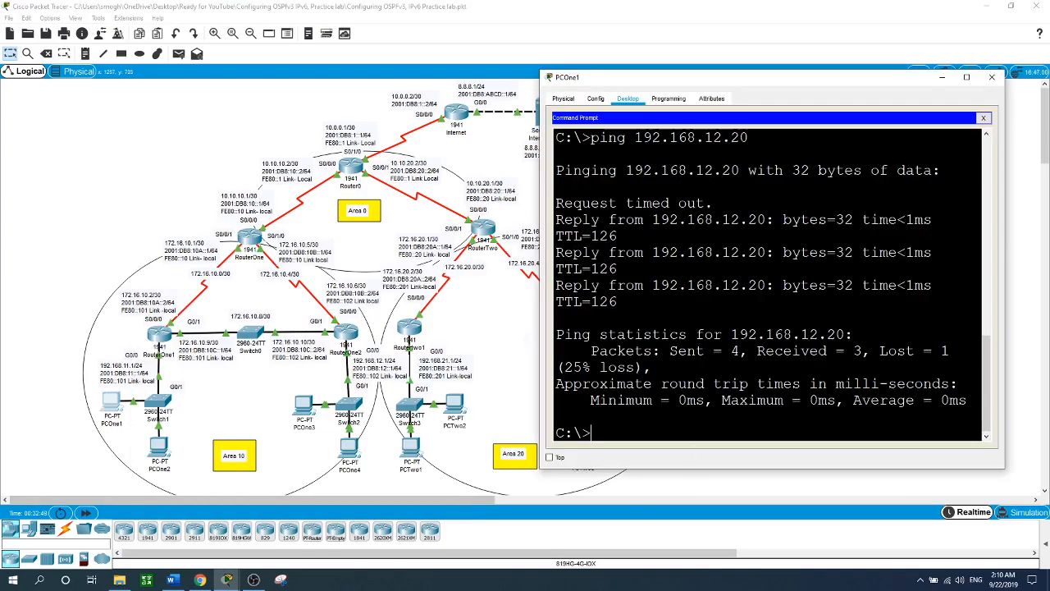
type("ping 2001:DB8:")
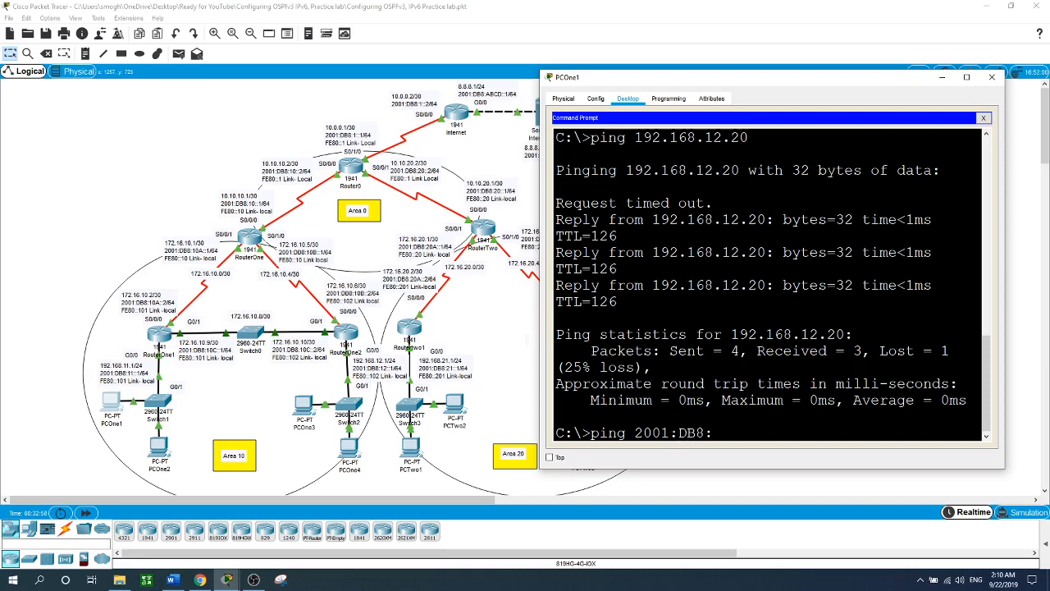
type("11::20")
key("Return")
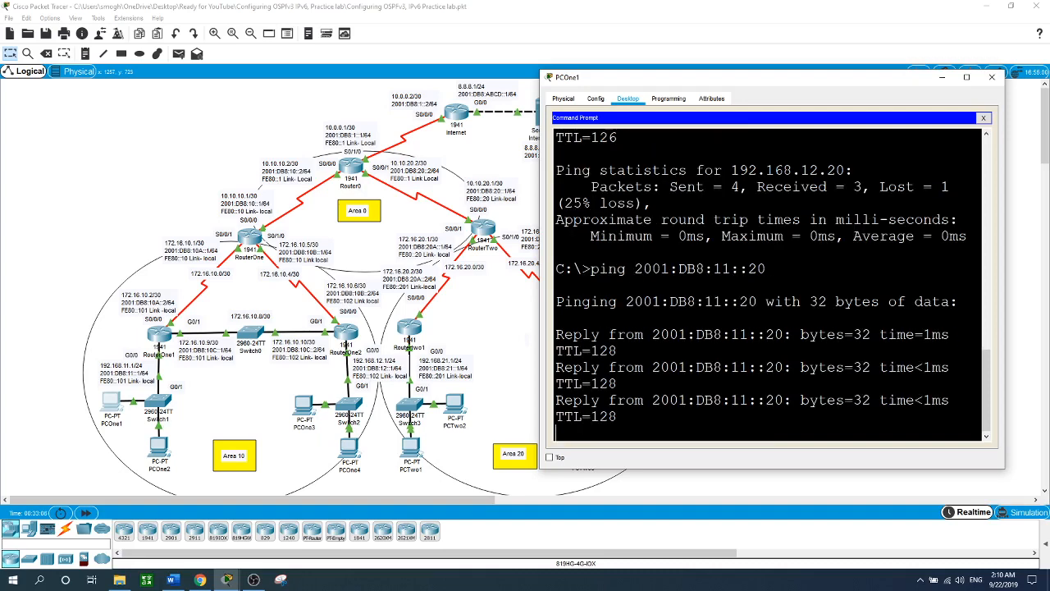
left_click(80, 414)
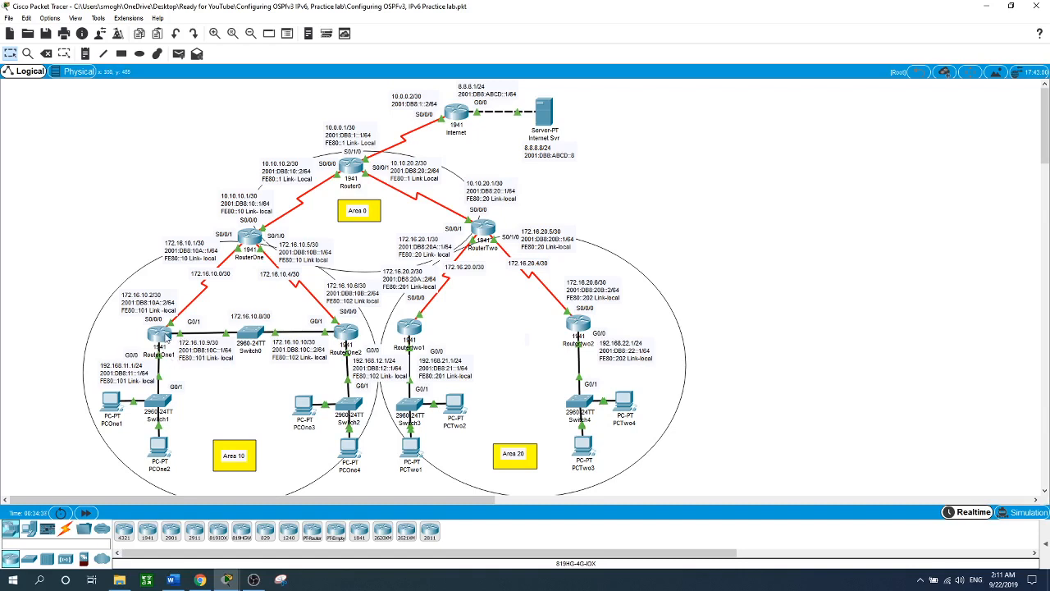
Step: Open RouterOne1's command line and exit to global configuration mode, checking the topology for the link to Switch0
left_click(169, 337)
key("Return")
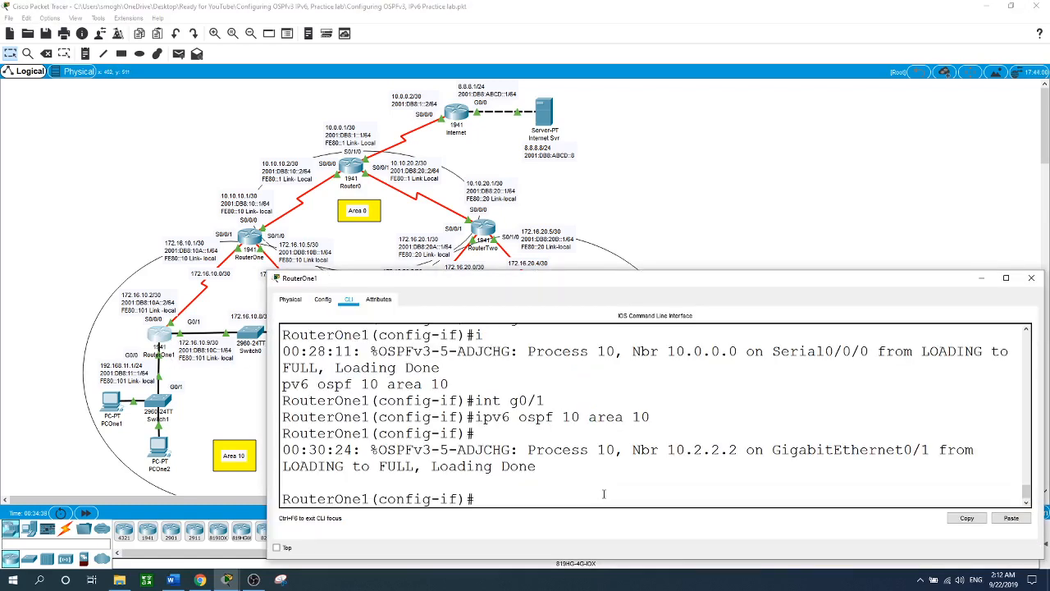
type("exit")
key("Return")
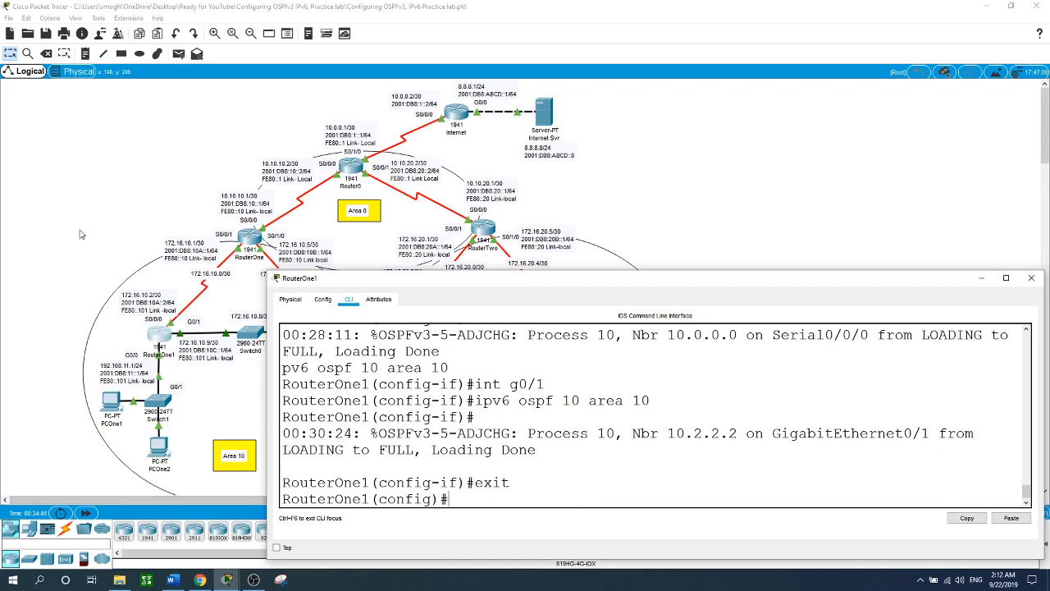
left_click(197, 338)
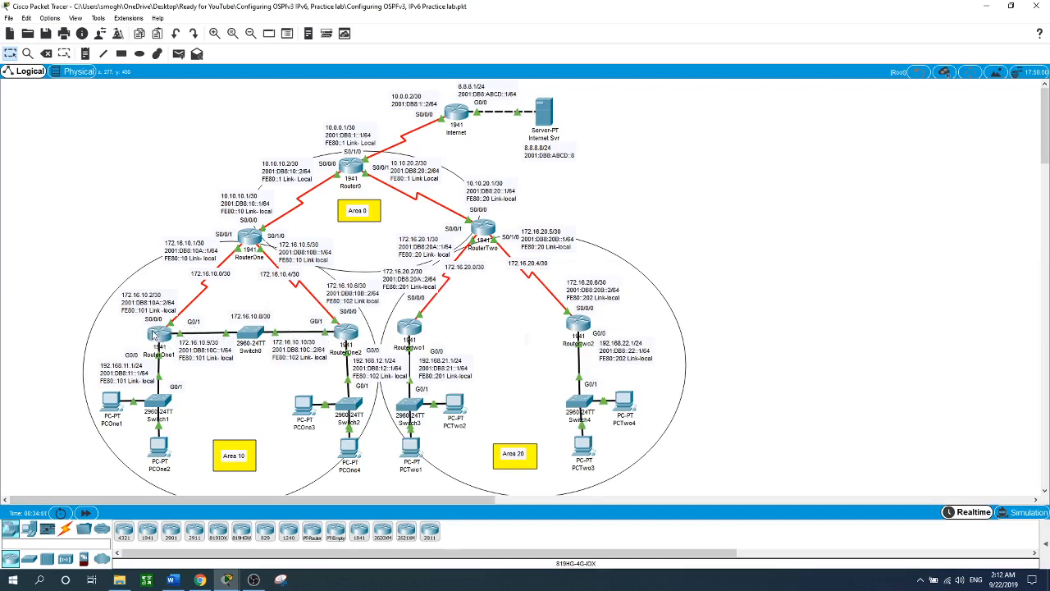
left_click(159, 335)
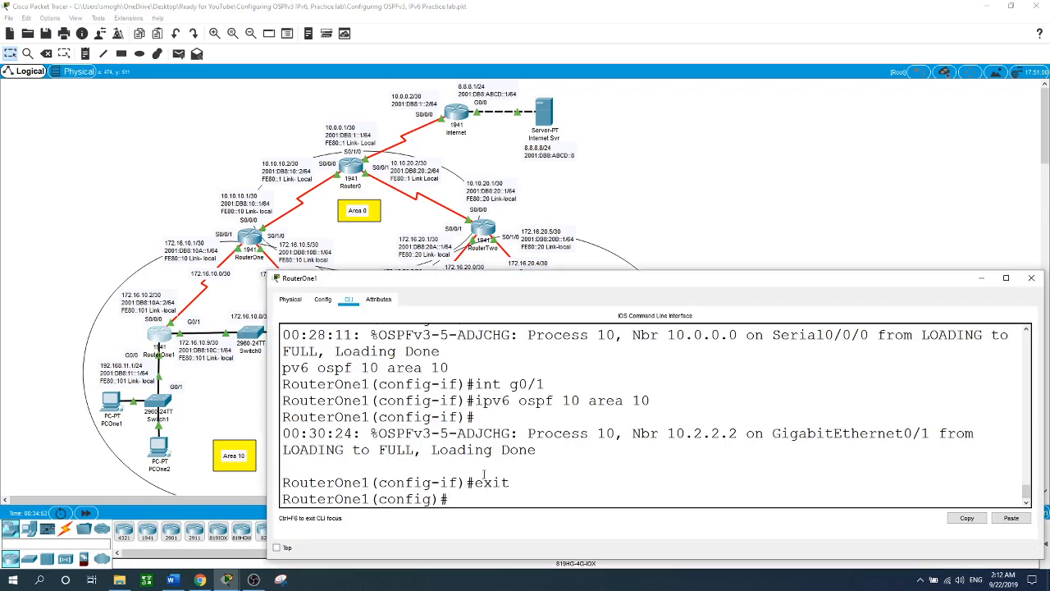
Step: Set the IPv4 OSPF priority to 255 on RouterOne1's interface g0/1, consulting the command help for the options and allowed range
type("int g0/1")
key("Return")
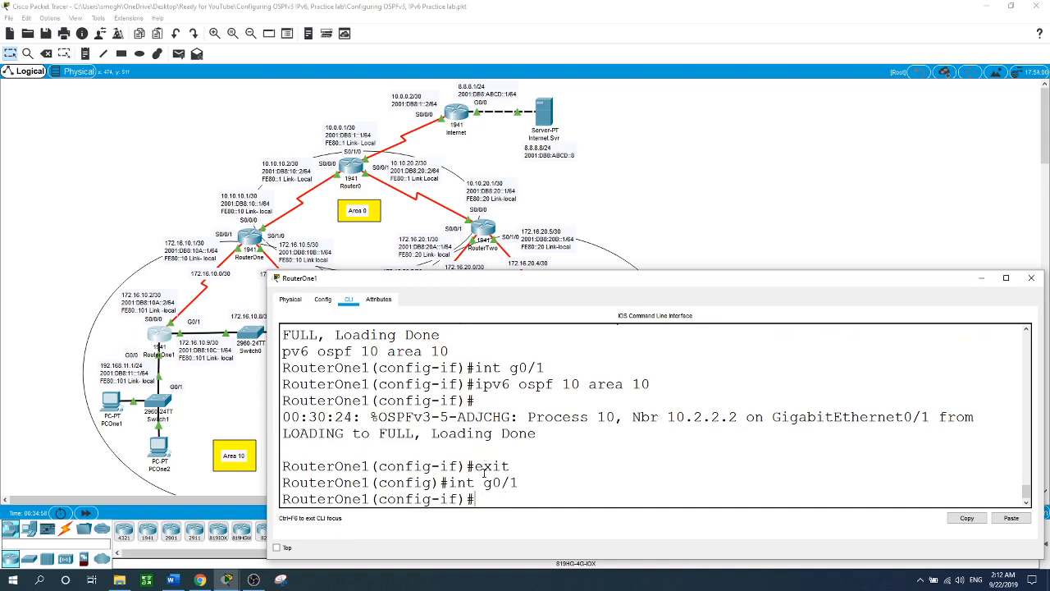
type("ip ospf ?")
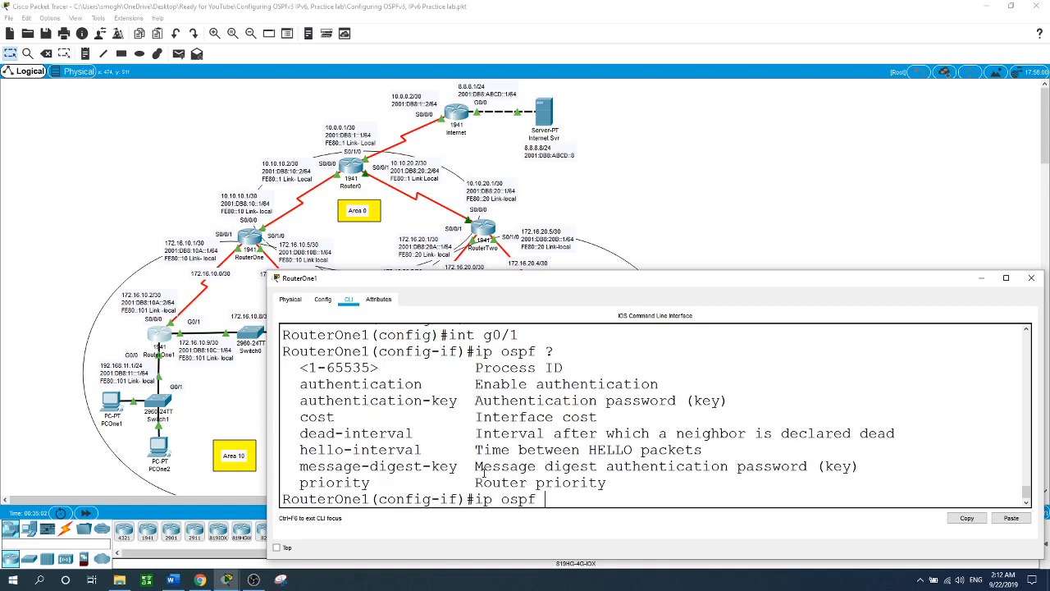
type("pr")
key("Tab")
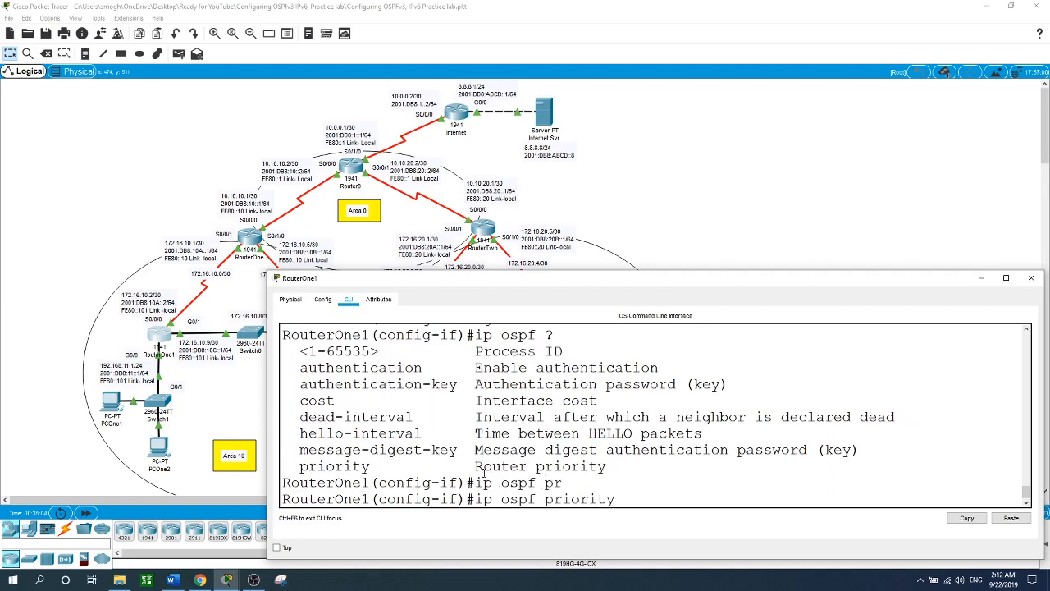
type("2")
key("BackSpace")
type("?")
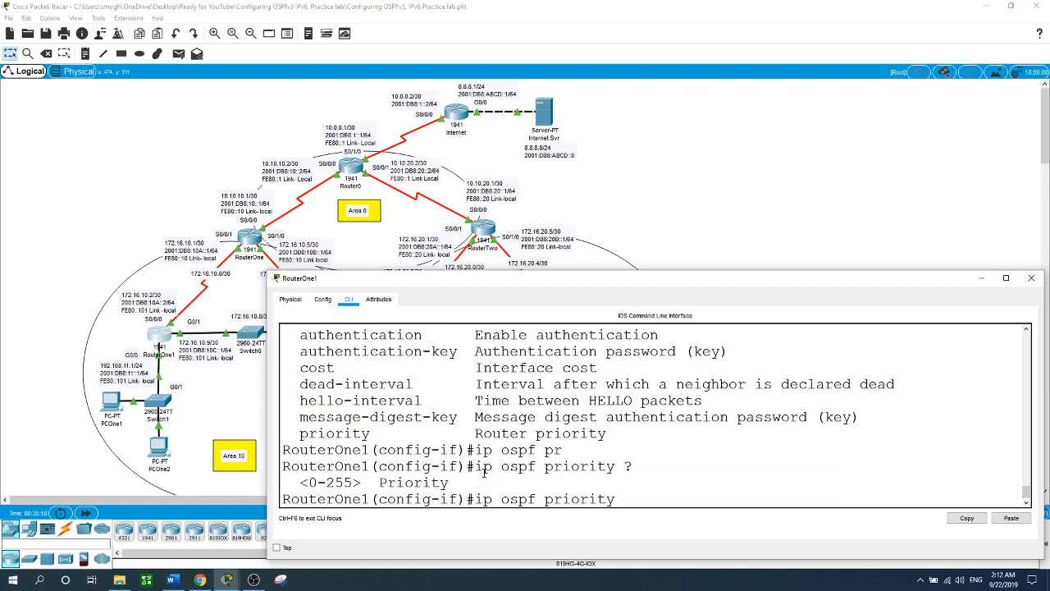
type("255")
key("Return")
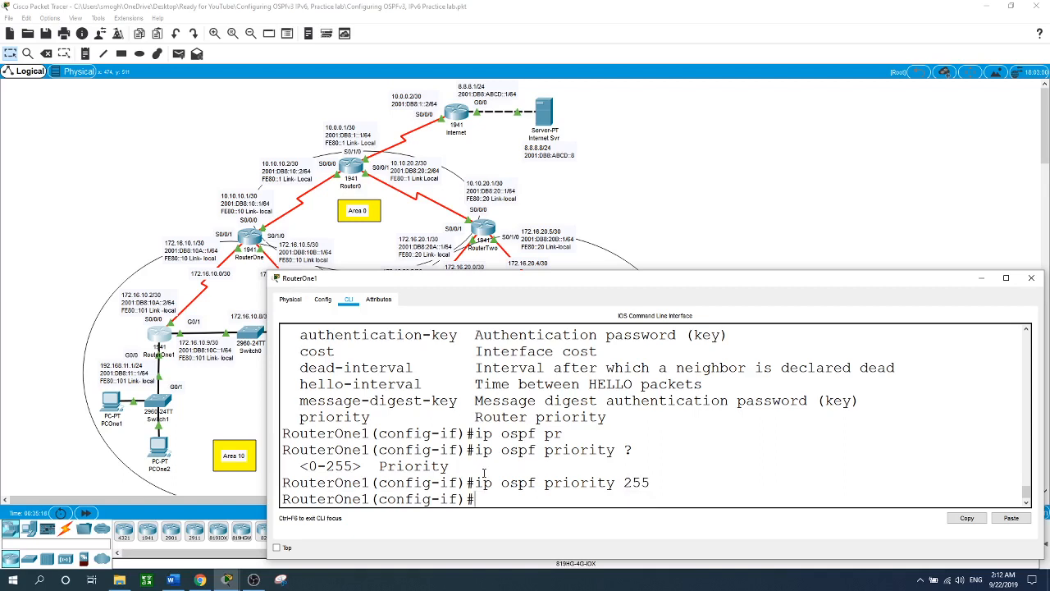
Step: Set the IPv6 OSPF priority to 255 on RouterOne1's interface g0/1
type("ipv6 ospf pr")
key("Tab")
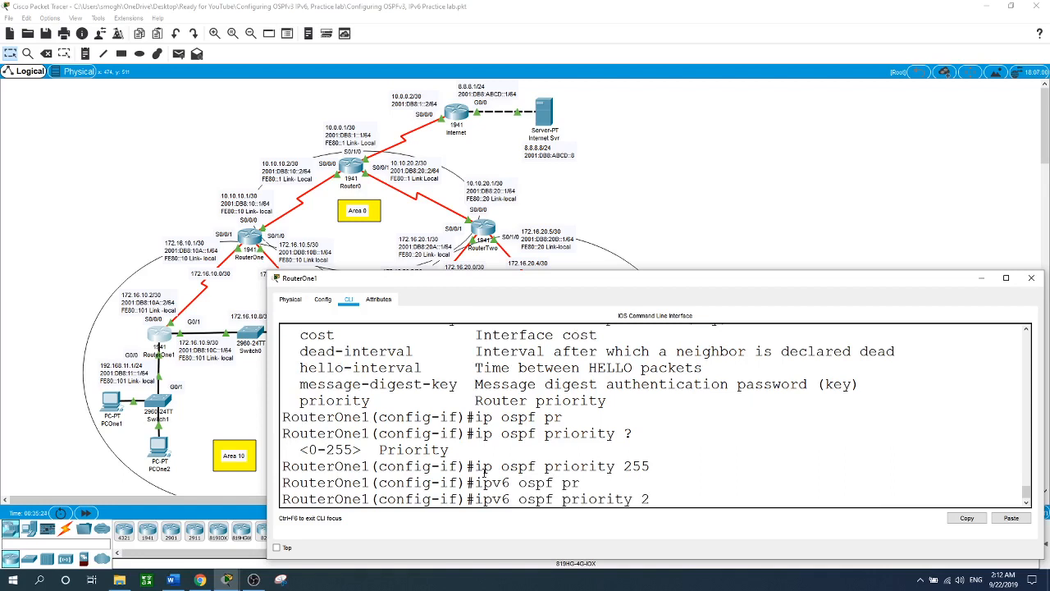
type("255")
key("Return")
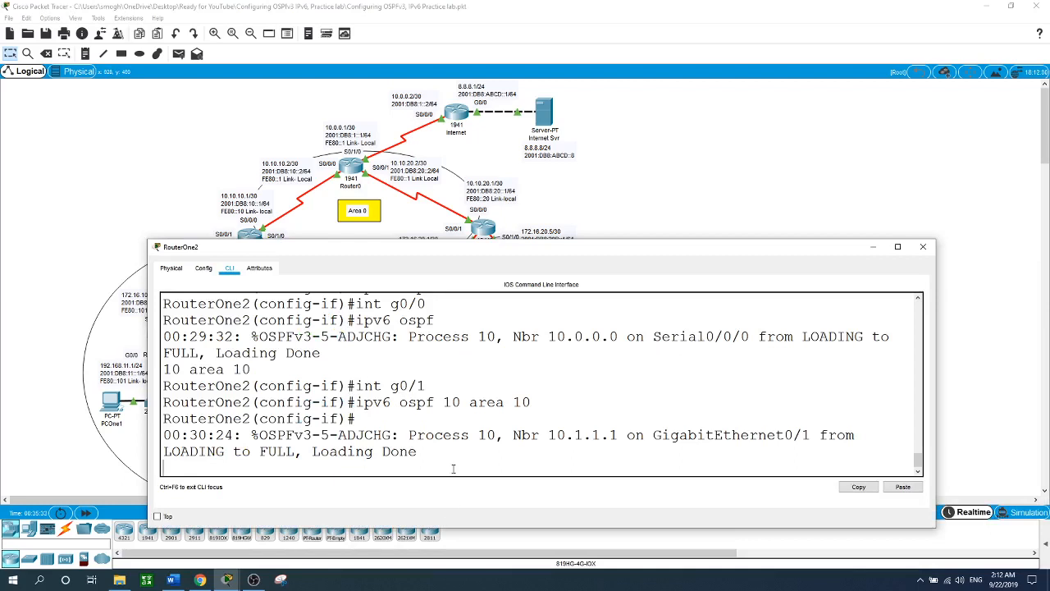
Step: Exit RouterOne2's interface configuration to global configuration mode, checking the topology for its link to Switch0 and reopening its command line
key("Return")
type("exit")
key("Return")
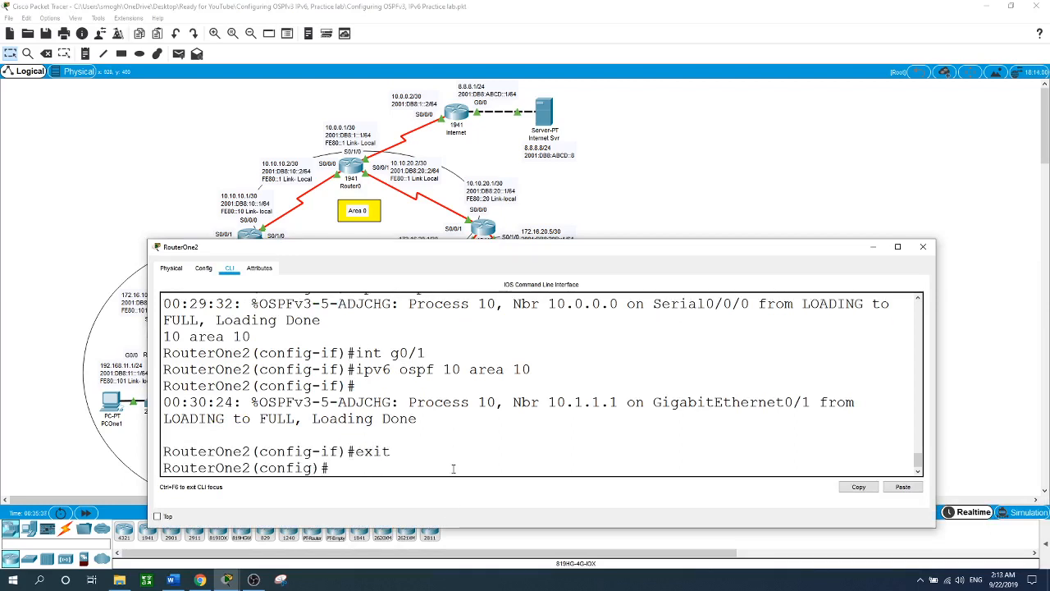
left_click(749, 137)
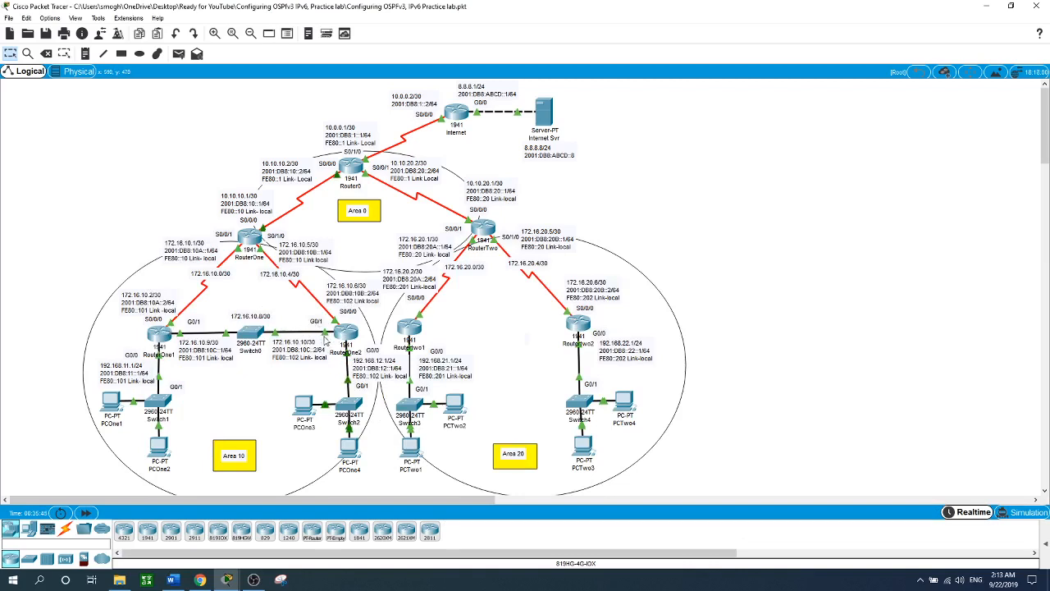
left_click(345, 332)
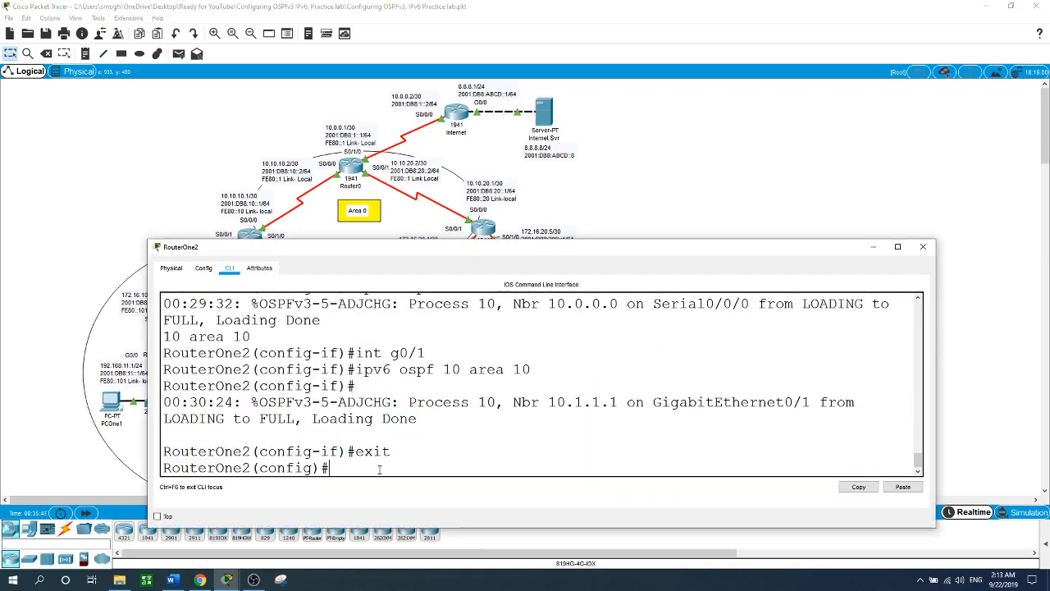
Step: Set the IPv4 OSPF priority to 200 on RouterOne2's interface g0/1
type("int g")
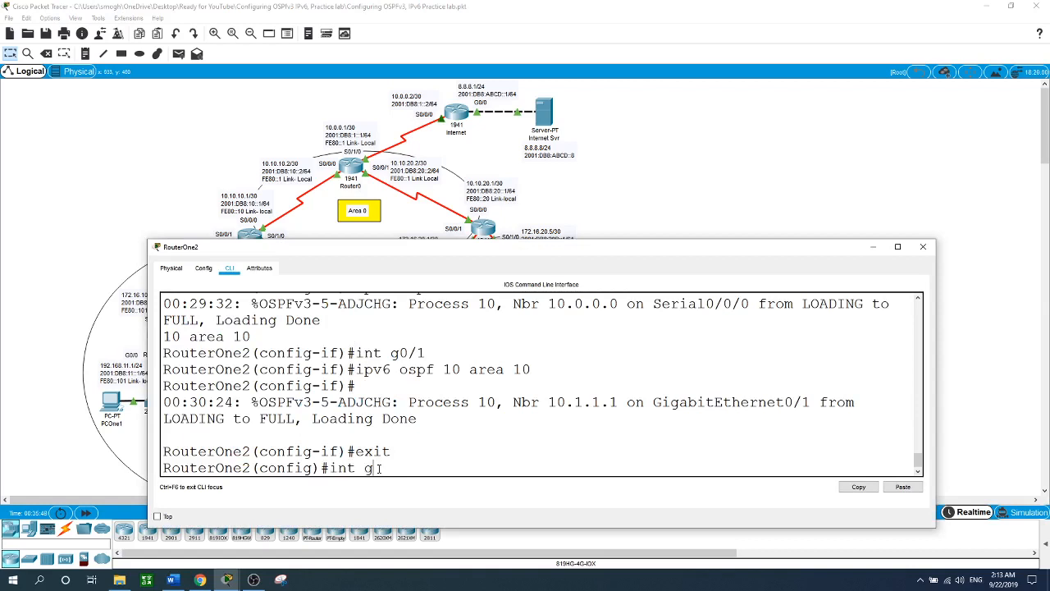
type("0/1")
key("Return")
type("ip")
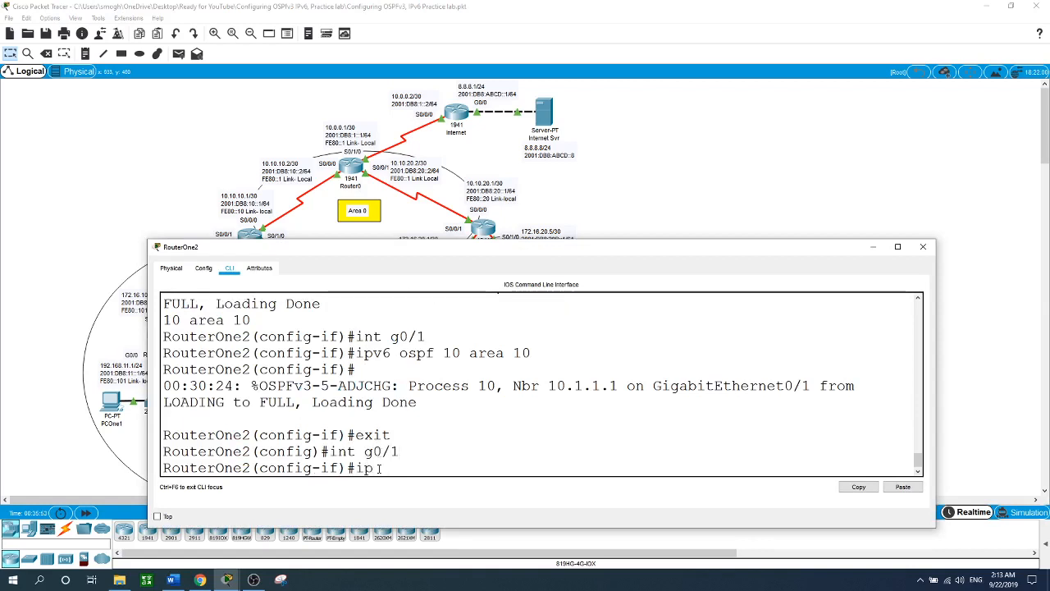
type(" ops")
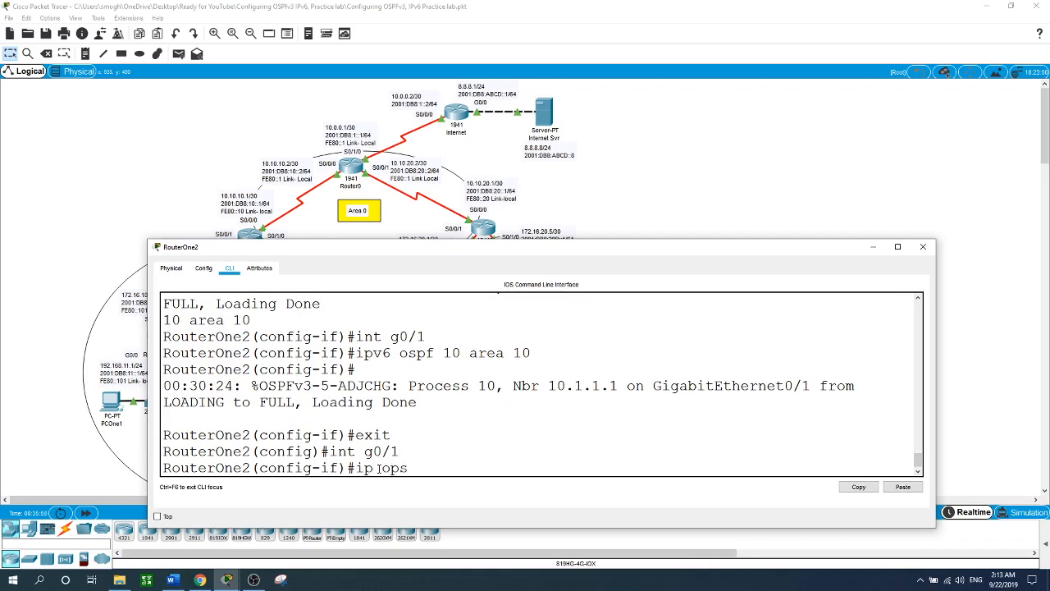
type("f")
key("BackSpace")
key("BackSpace")
key("BackSpace")
type("spf pr")
key("Tab")
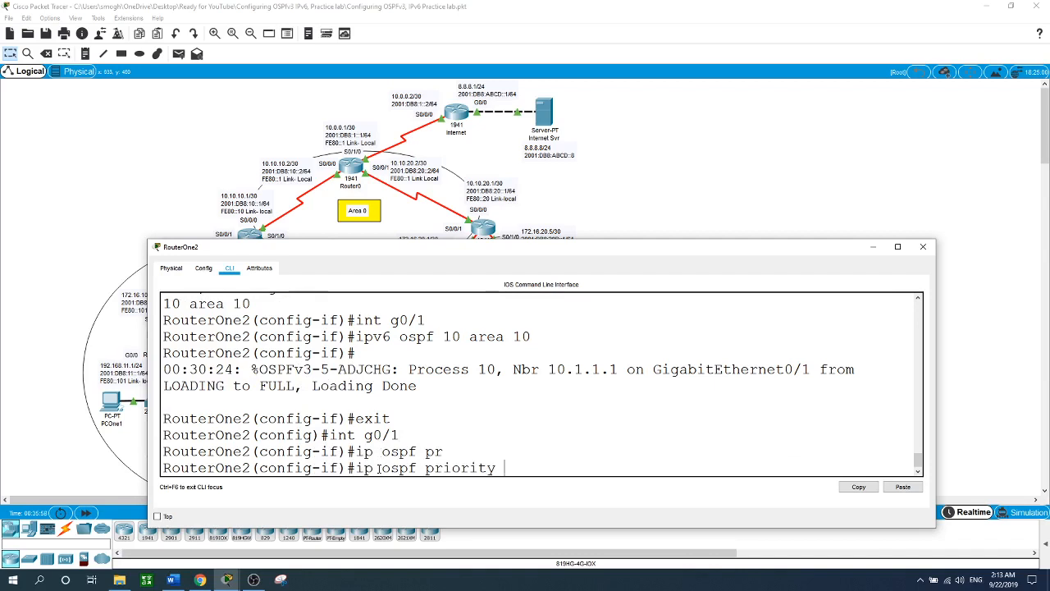
type("2")
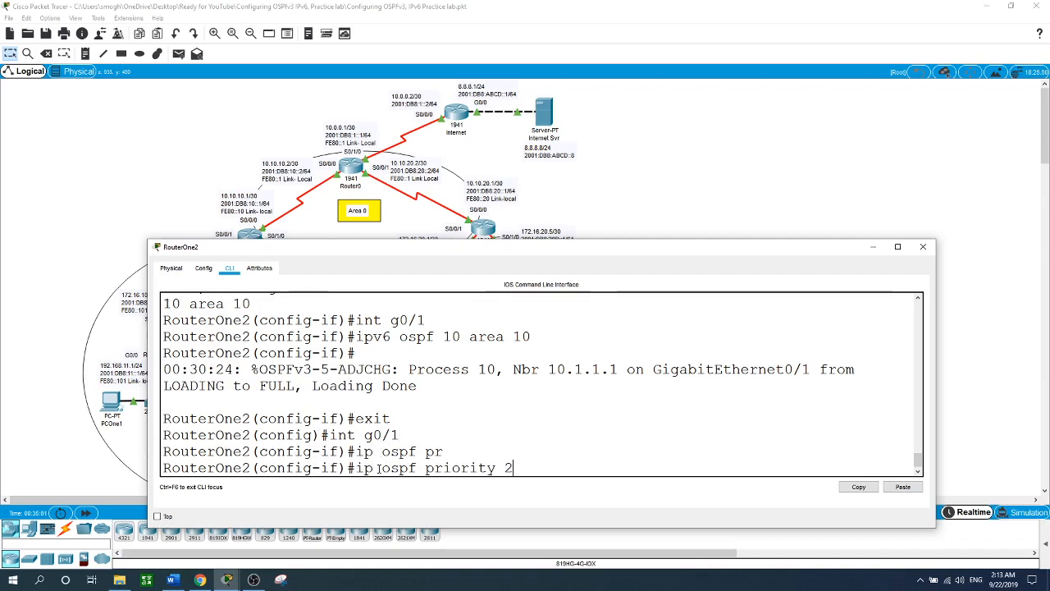
type("00")
key("Return")
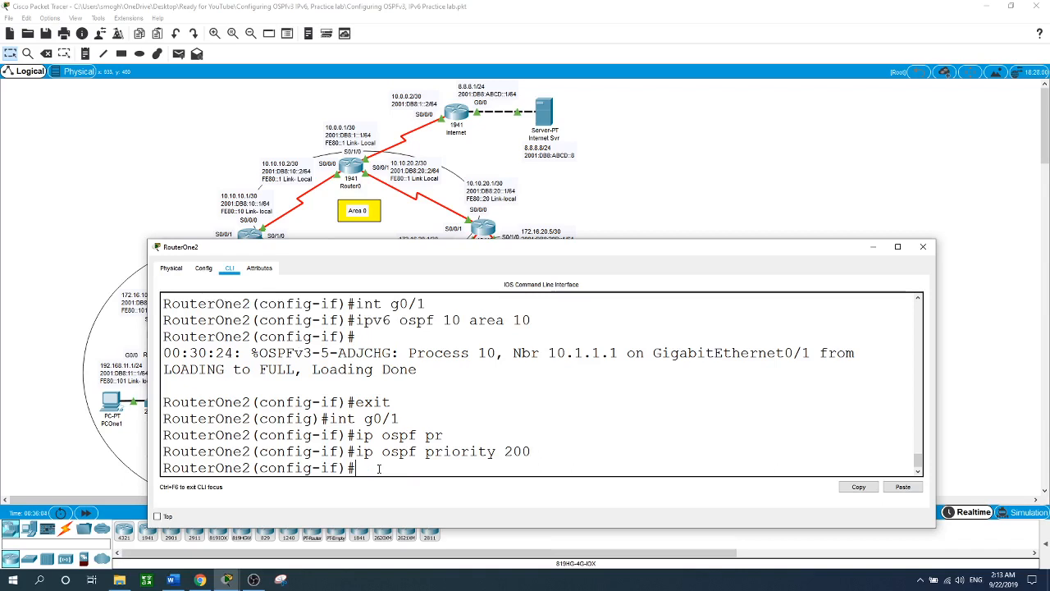
Step: Set the IPv6 OSPF priority to 200 on RouterOne2's interface g0/1 and return to the topology
type("ipv6 ospf")
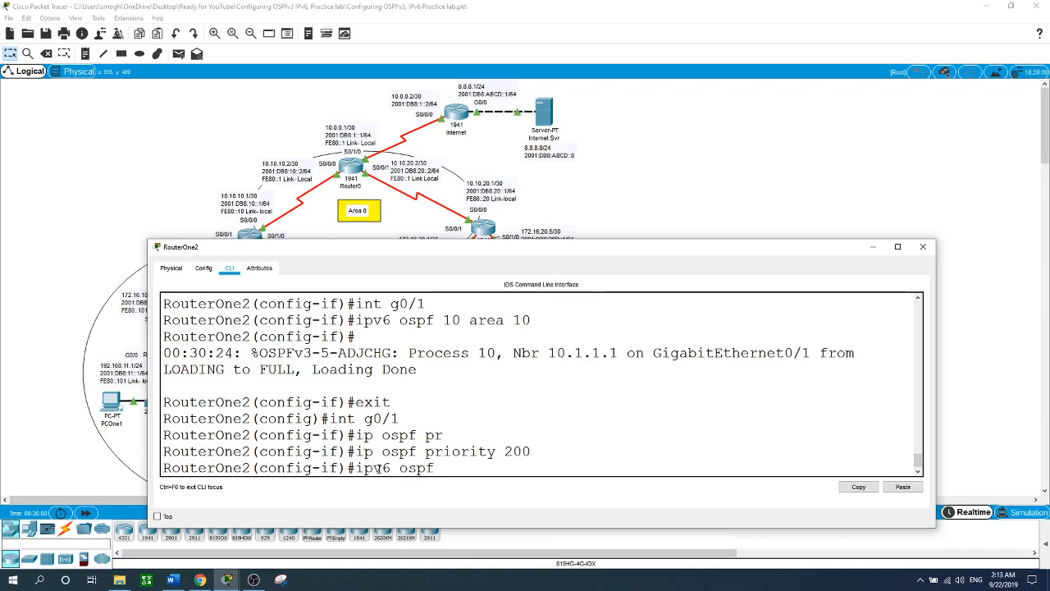
type(" pri")
key("Tab")
type("2")
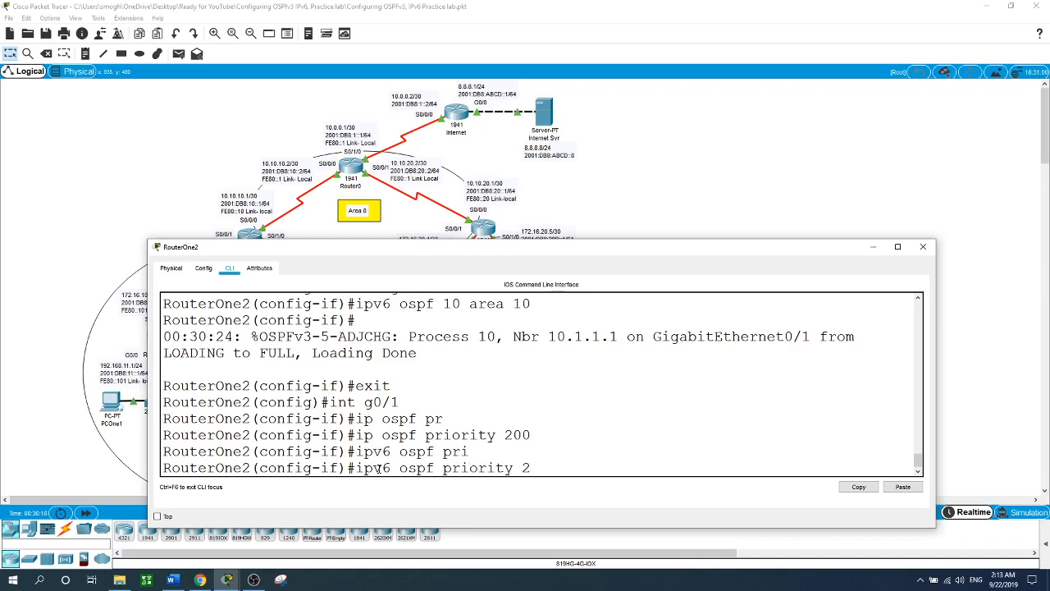
type("00")
key("Return")
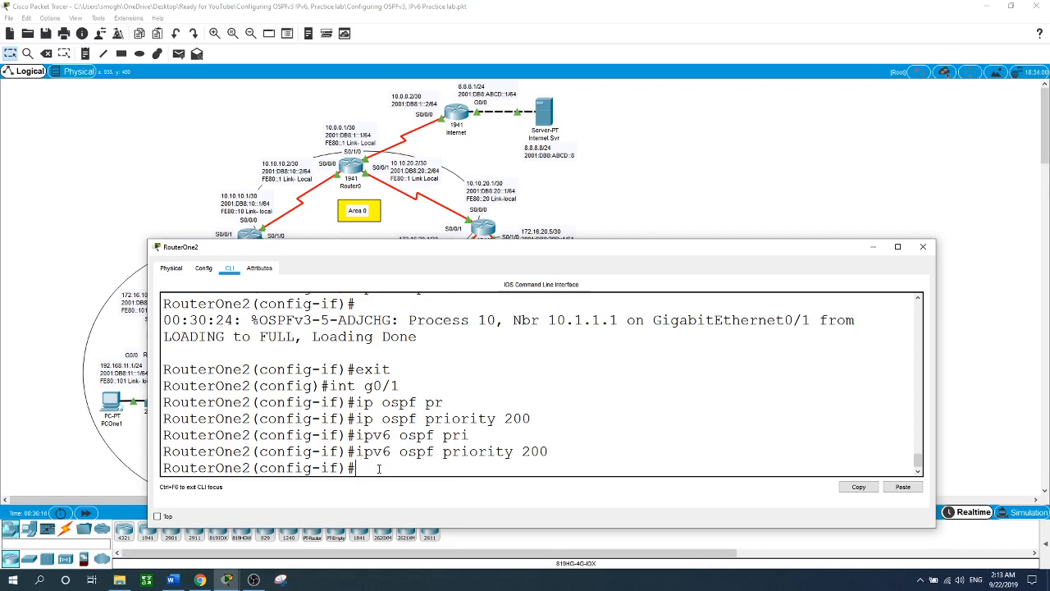
left_click(706, 187)
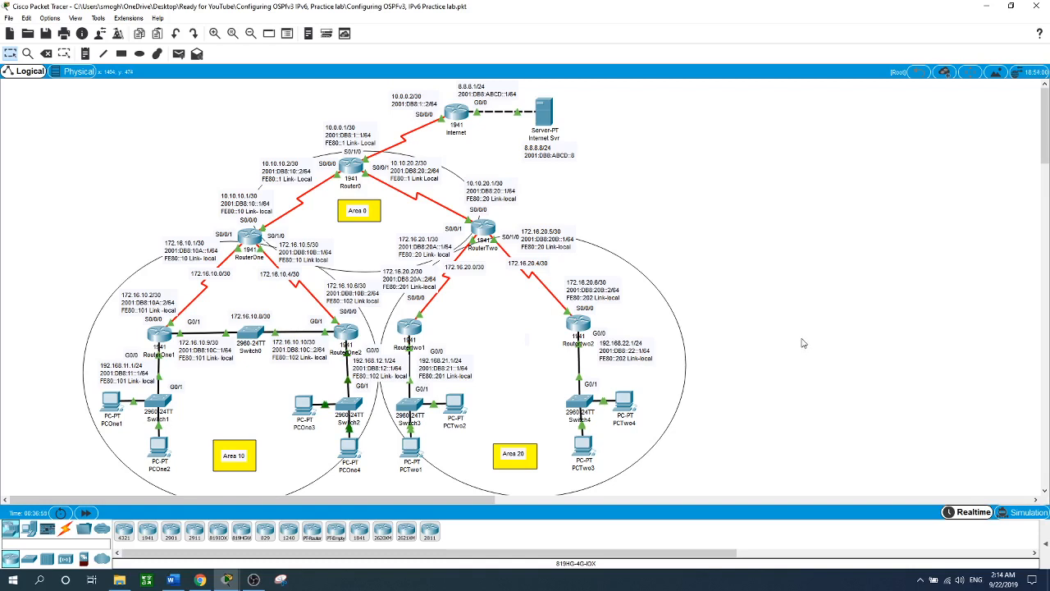
Step: On RouterOne1, make interface g0/0 passive under the IPv4 OSPF process 10
left_click(159, 335)
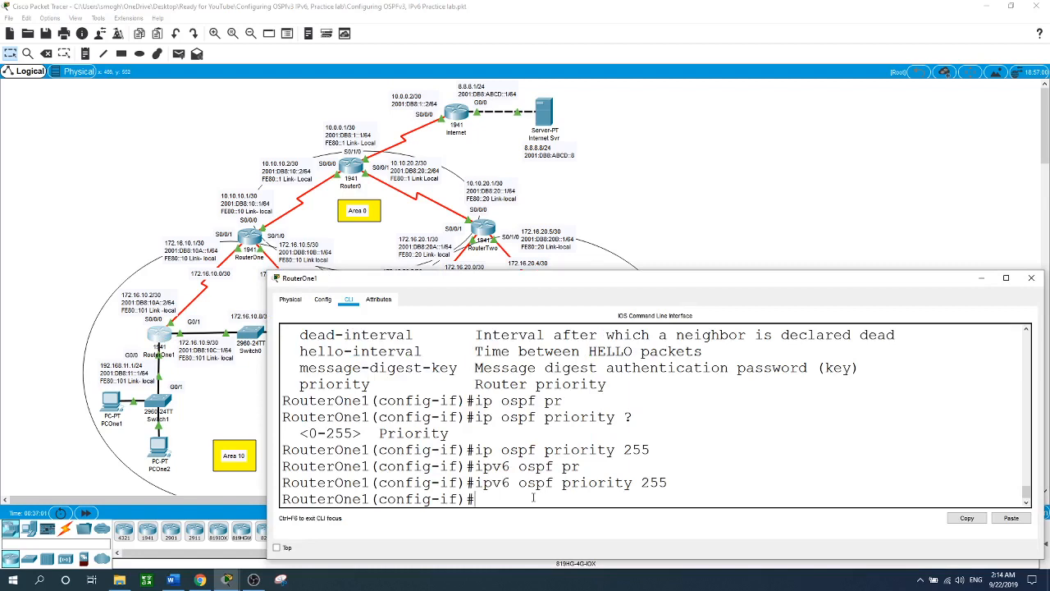
type("exit")
key("Return")
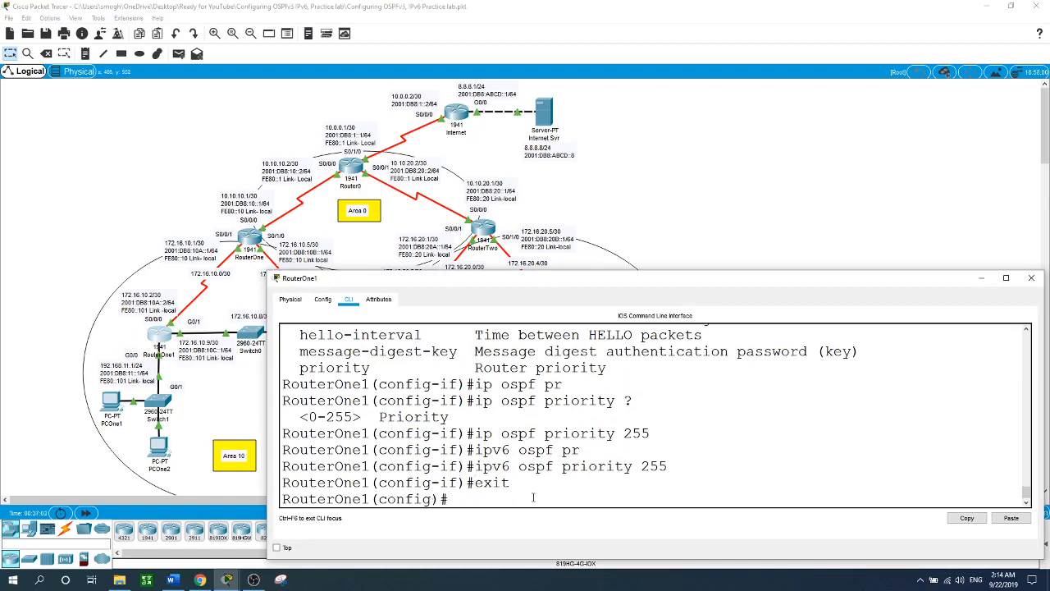
type("router ospf 10")
key("Return")
type("pa")
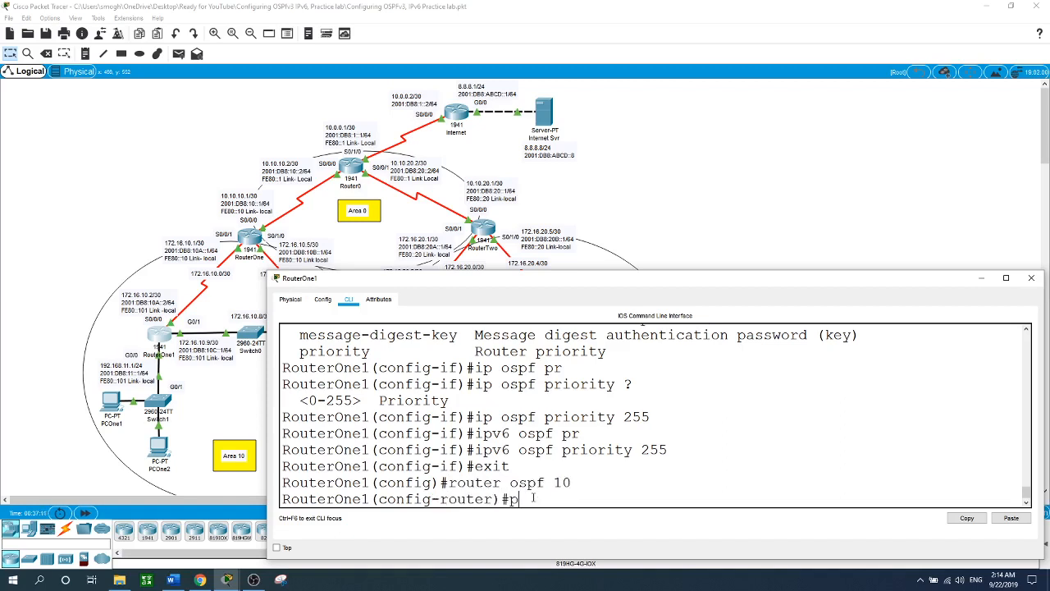
key("Tab")
type("g")
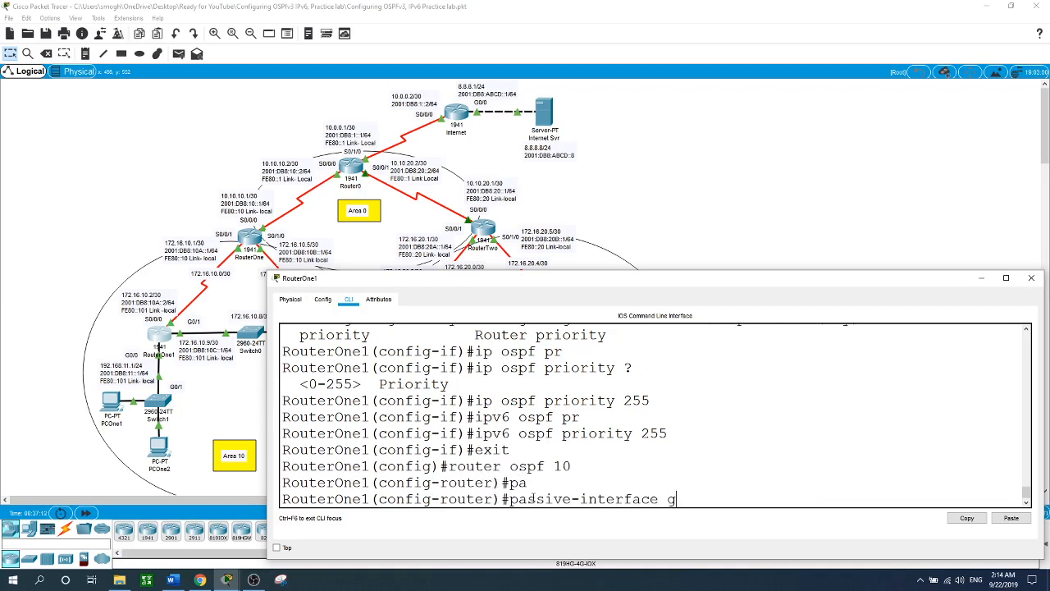
type("0/0")
key("Return")
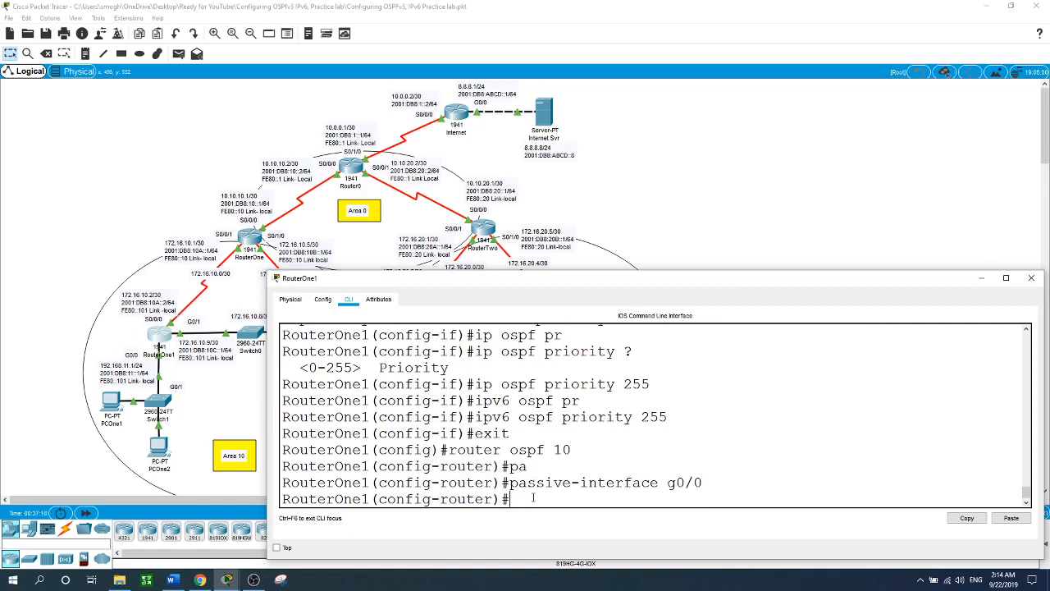
Step: Make RouterOne1's interface g0/0 passive under the IPv6 OSPF process 10 and return to the topology
type("ipv6 router ospf 10")
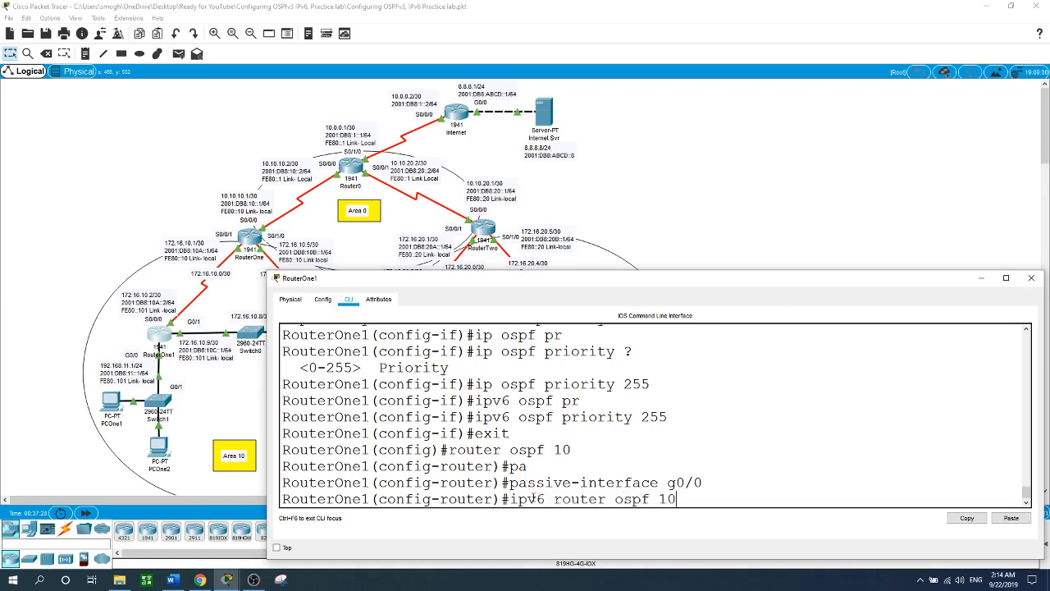
key("Return")
type("pas")
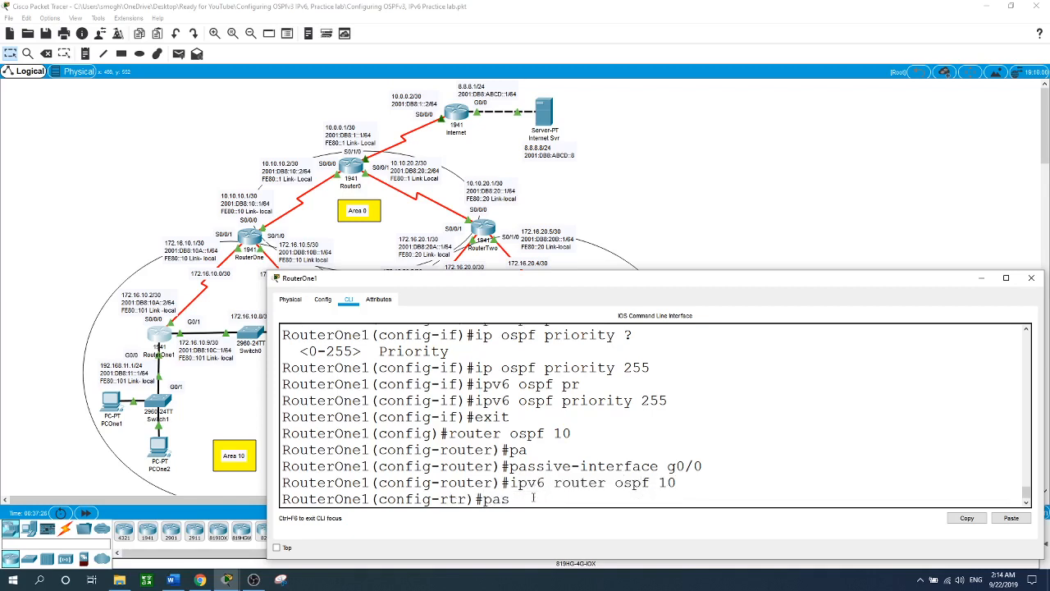
key("Tab")
type("g0/0")
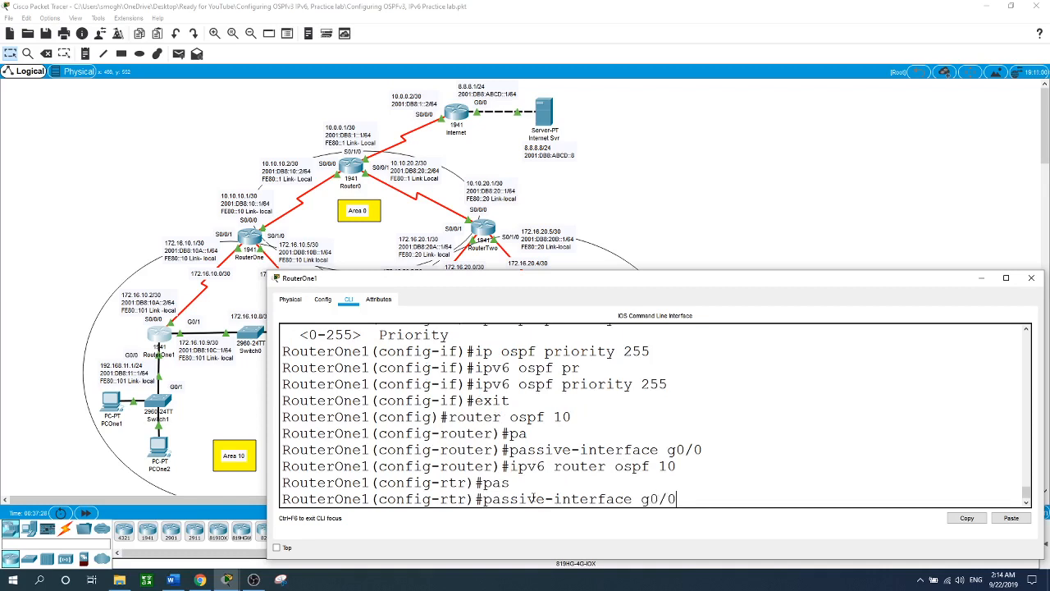
key("Return")
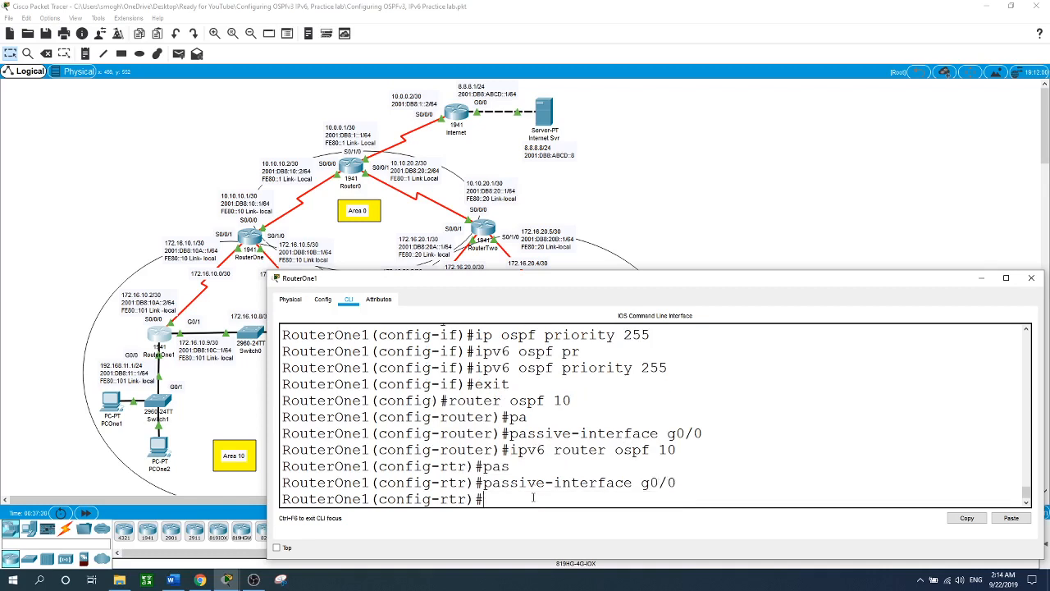
left_click(715, 223)
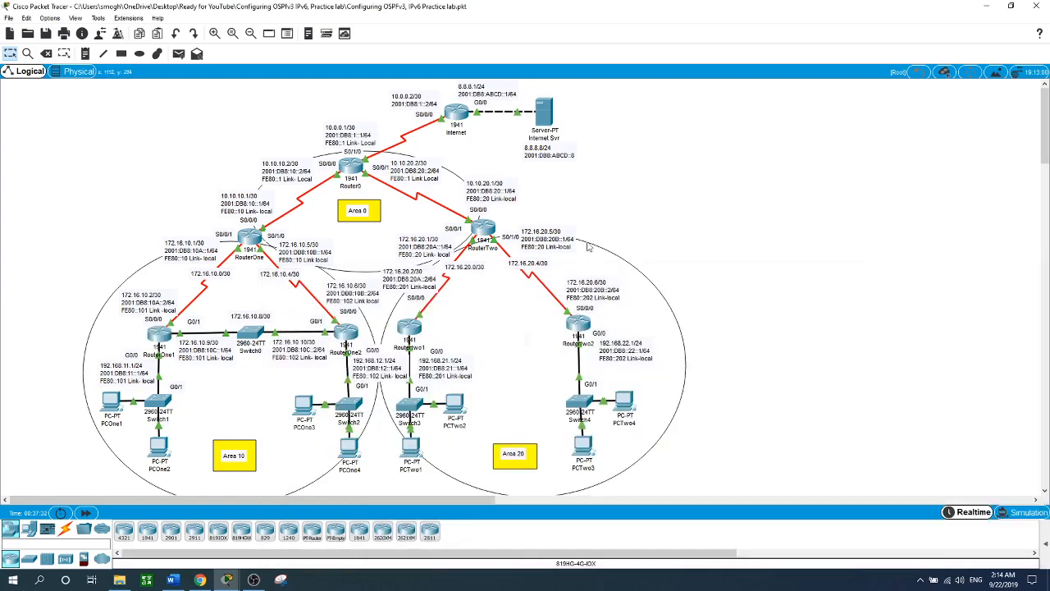
Step: On RouterOne2, make interface g0/0 passive under the IPv4 OSPF process 10
left_click(346, 334)
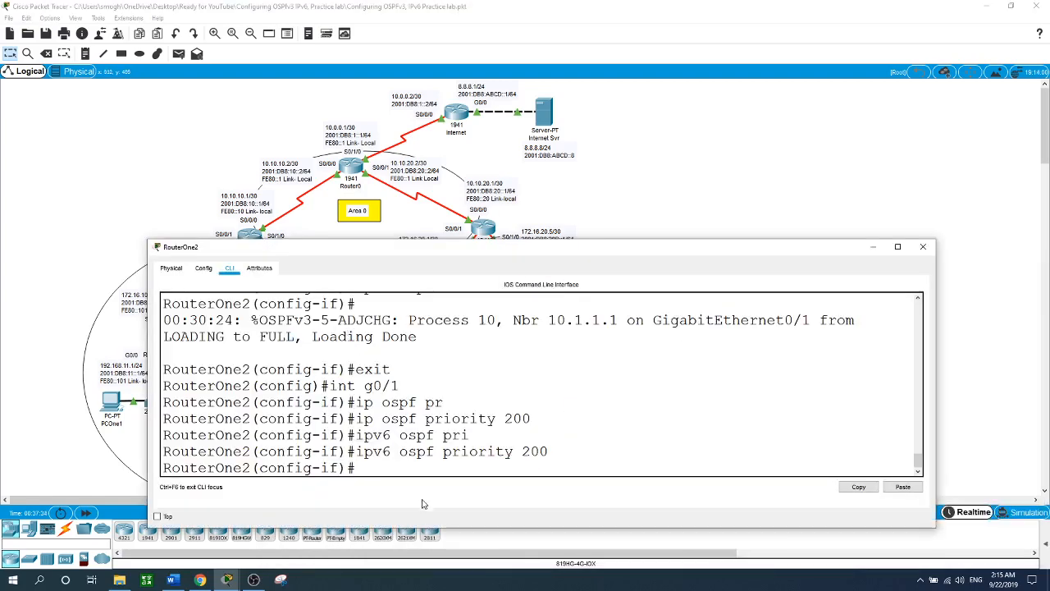
type("exit")
key("Return")
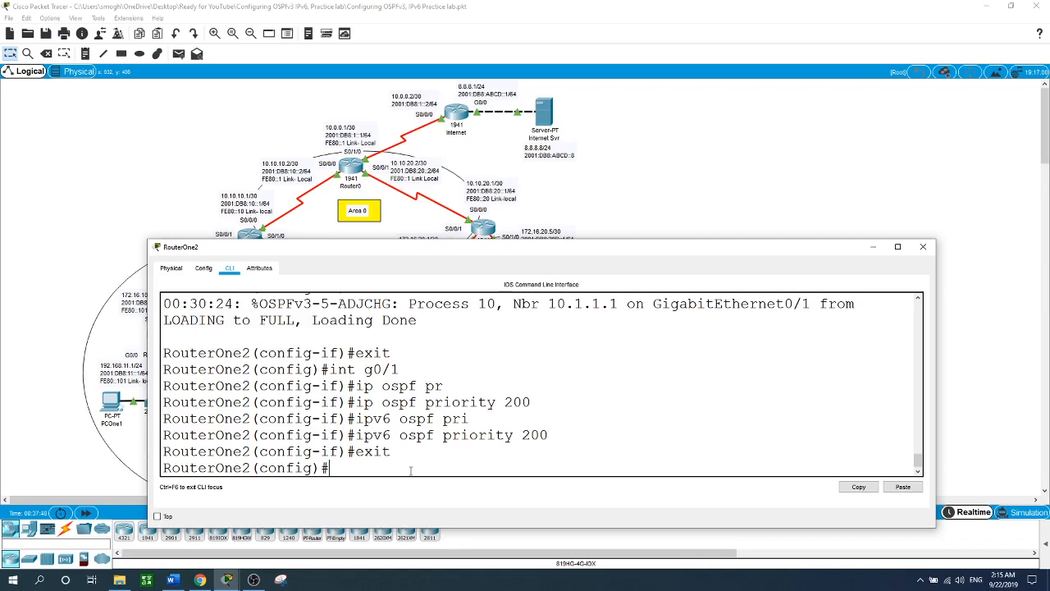
type("router ospf 10")
key("Return")
type("pa")
key("Tab")
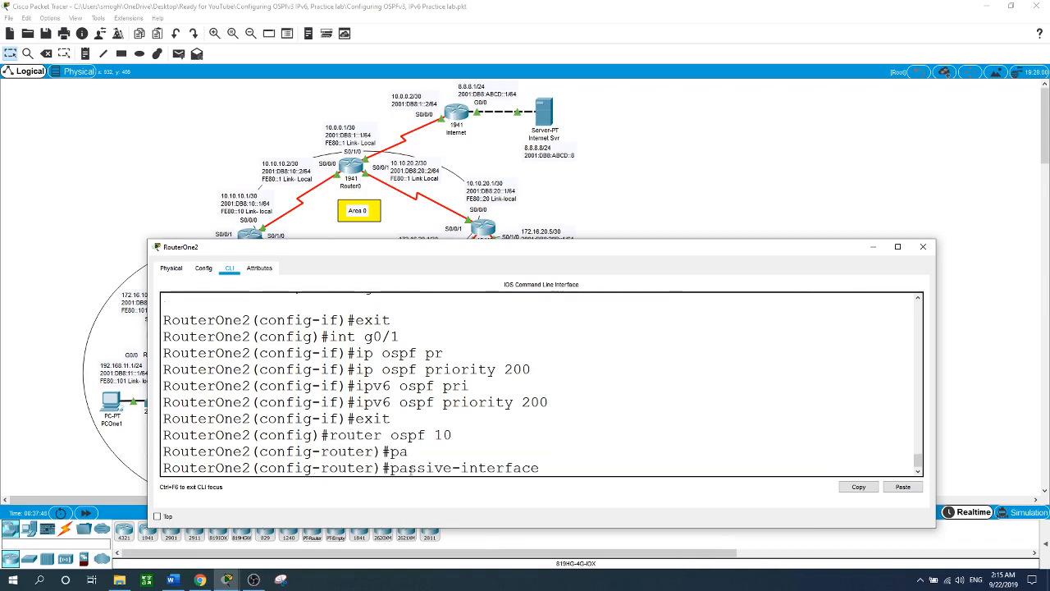
type("g0/0")
key("Return")
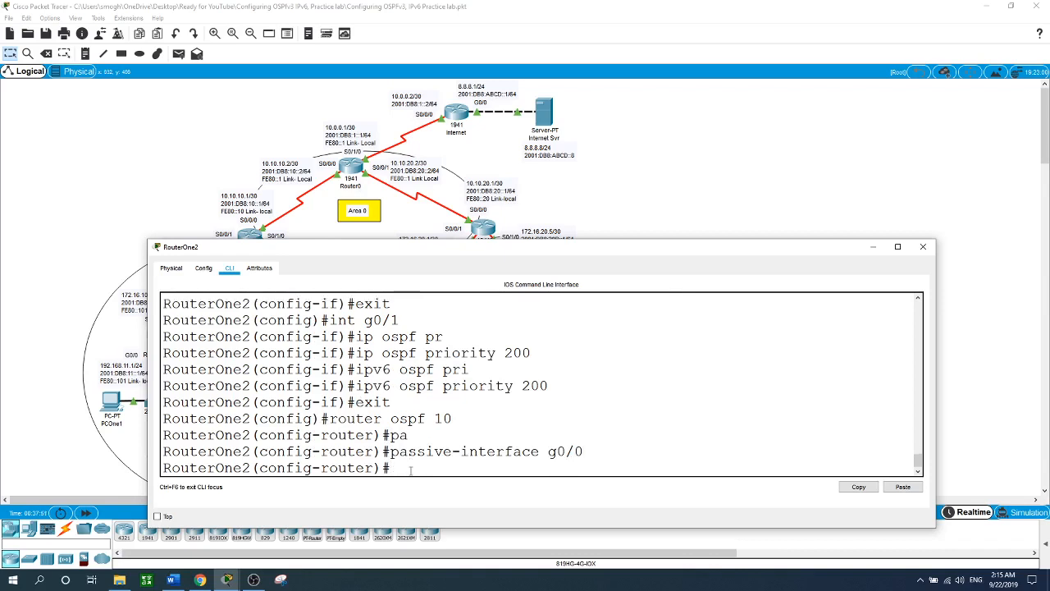
Step: Make RouterOne2's interface g0/0 passive under the IPv6 OSPF process 10 and return to the topology
type("ip")
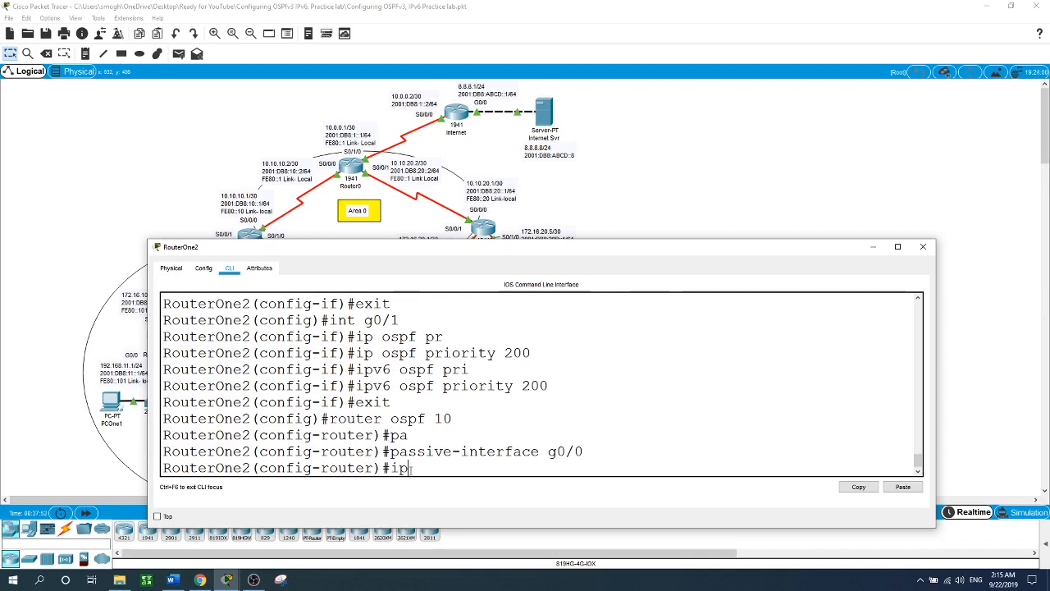
type("v6")
type("ute")
key("Tab")
type("r ospf 10")
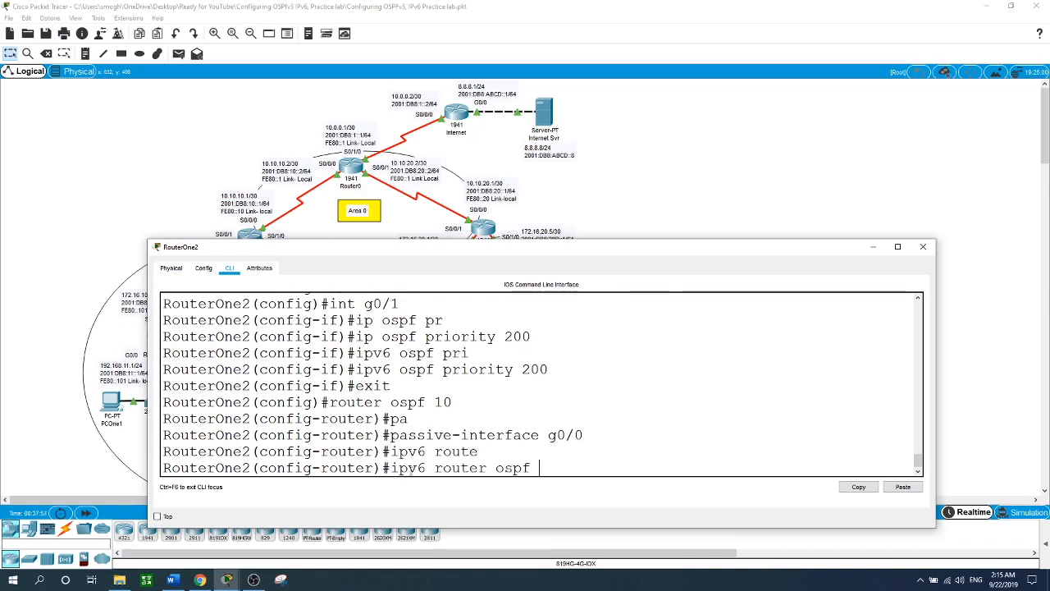
key("Return")
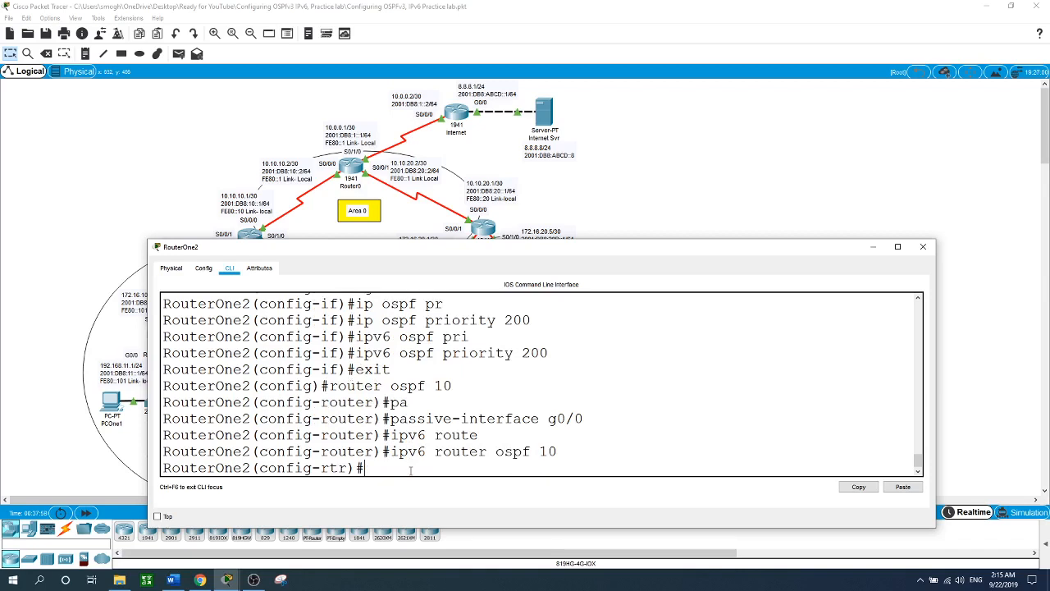
type("pa")
key("Tab")
type("g0/0")
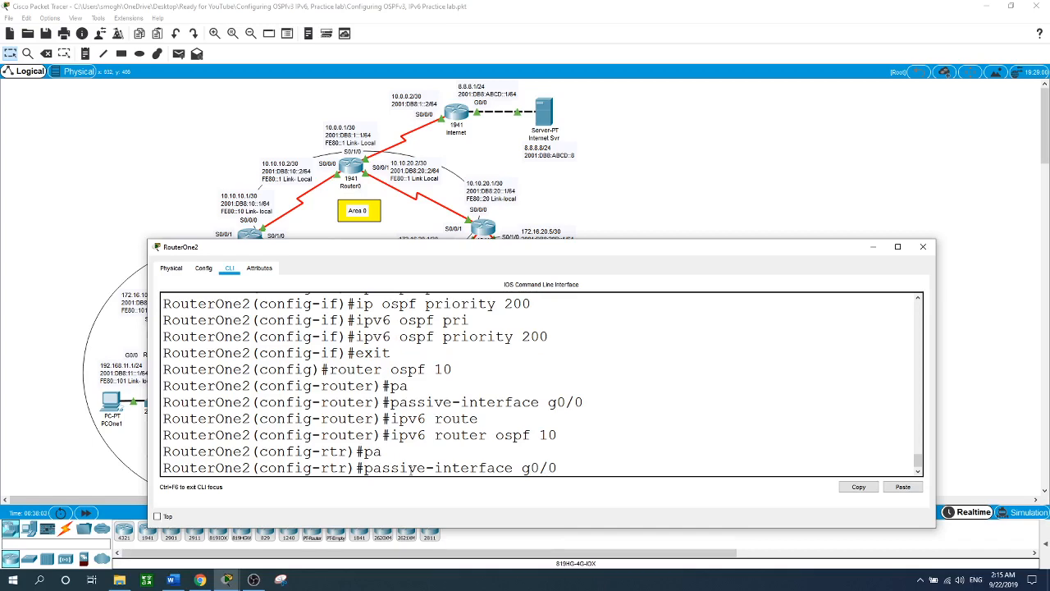
key("Return")
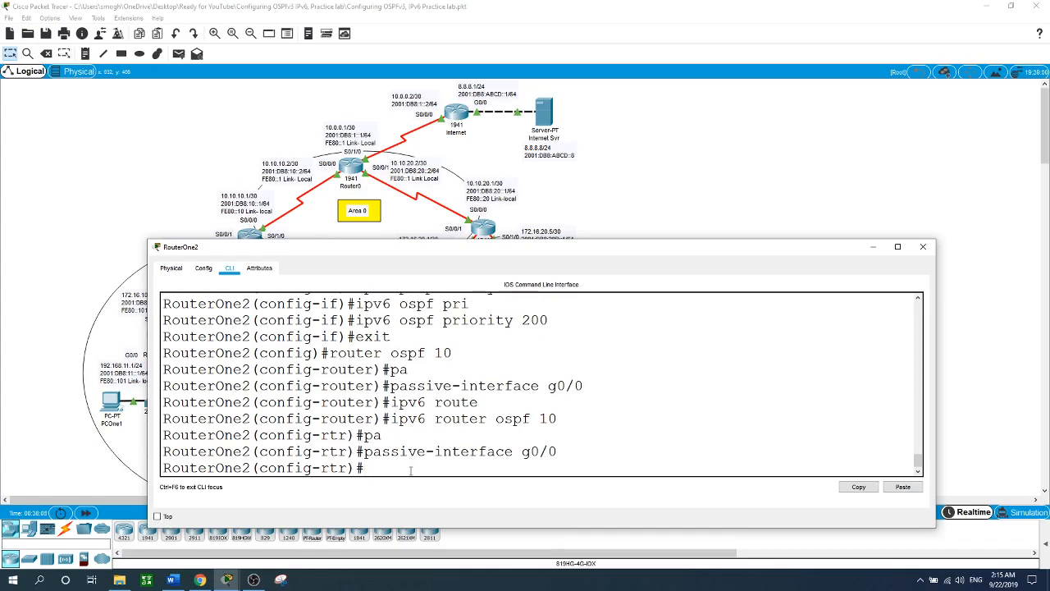
left_click(708, 159)
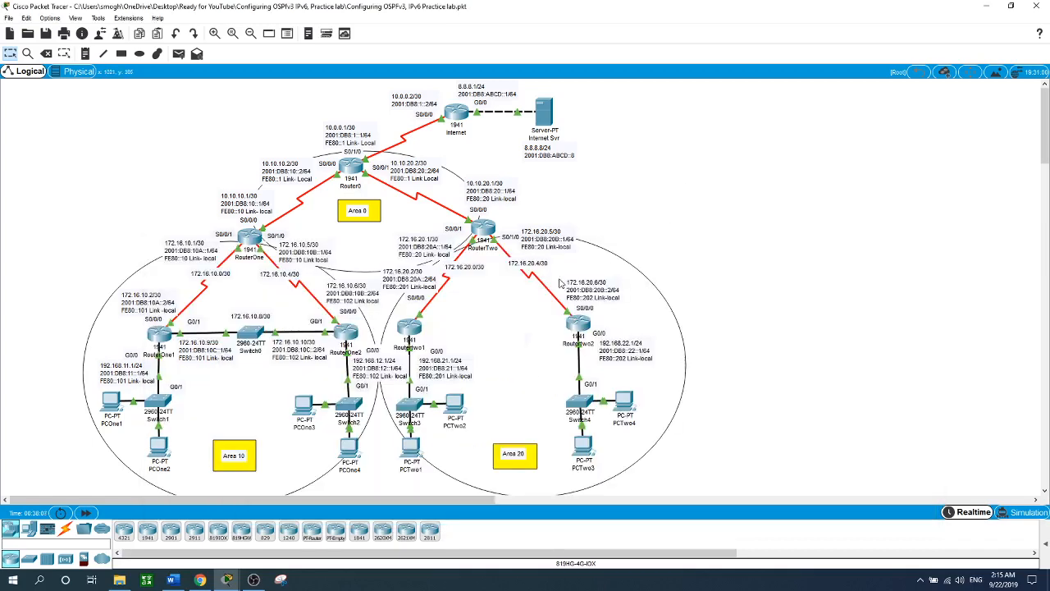
Step: On RouterTwo1, make interface g0/0 passive under the IPv4 OSPF process 10
left_click(415, 328)
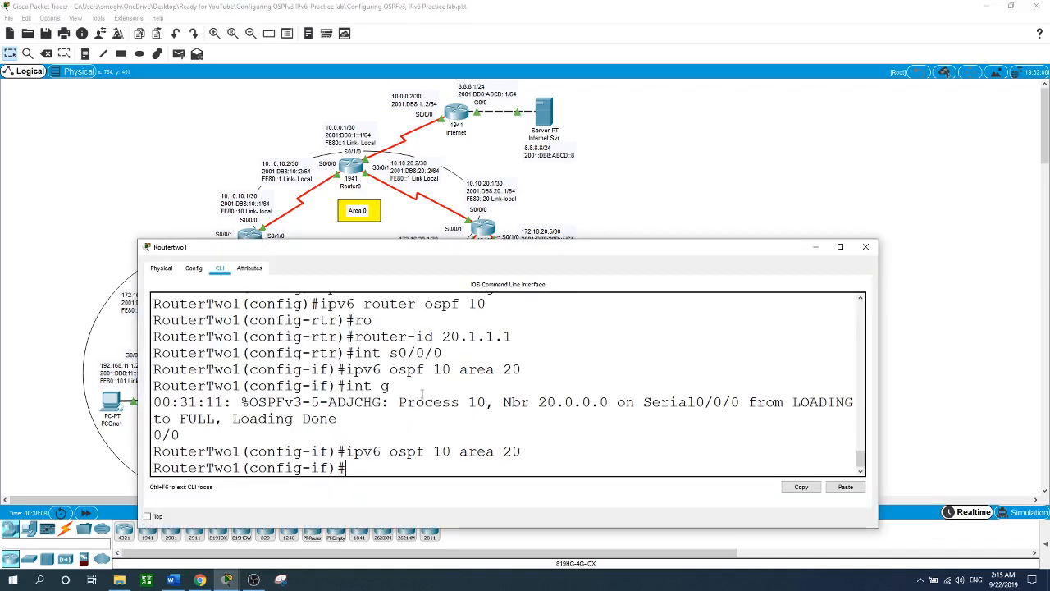
type("exit")
key("Return")
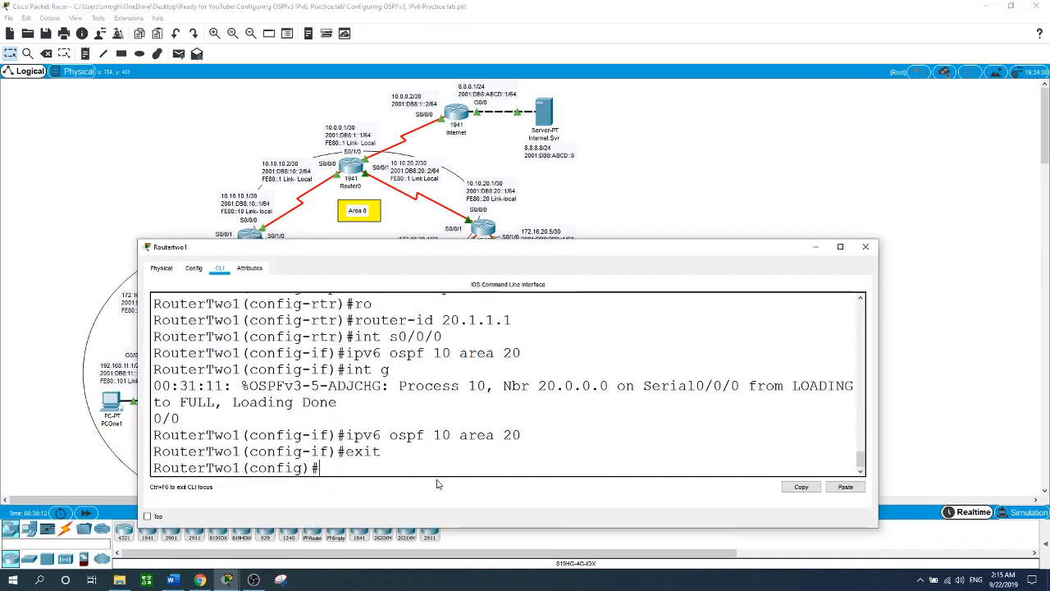
type("router ospsf")
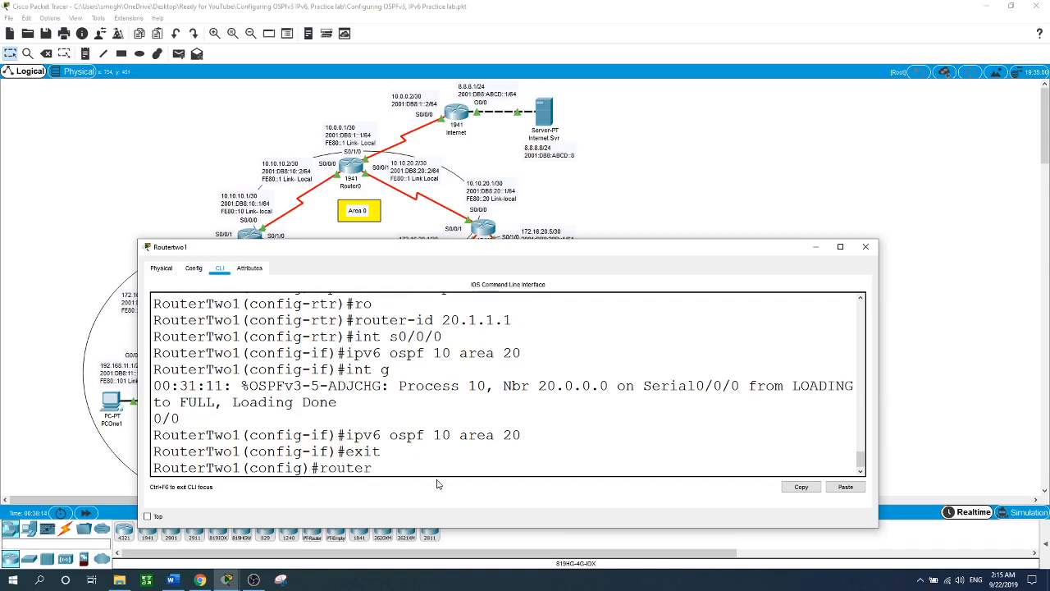
key("BackSpace")
key("BackSpace")
key("BackSpace")
type("f 10")
key("Return")
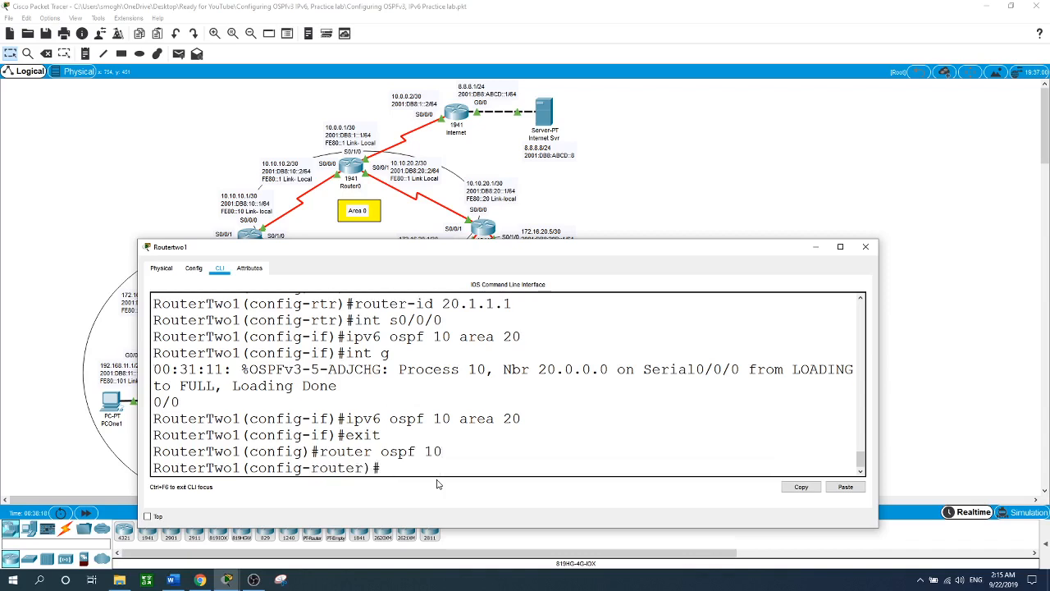
type("pa")
key("Tab")
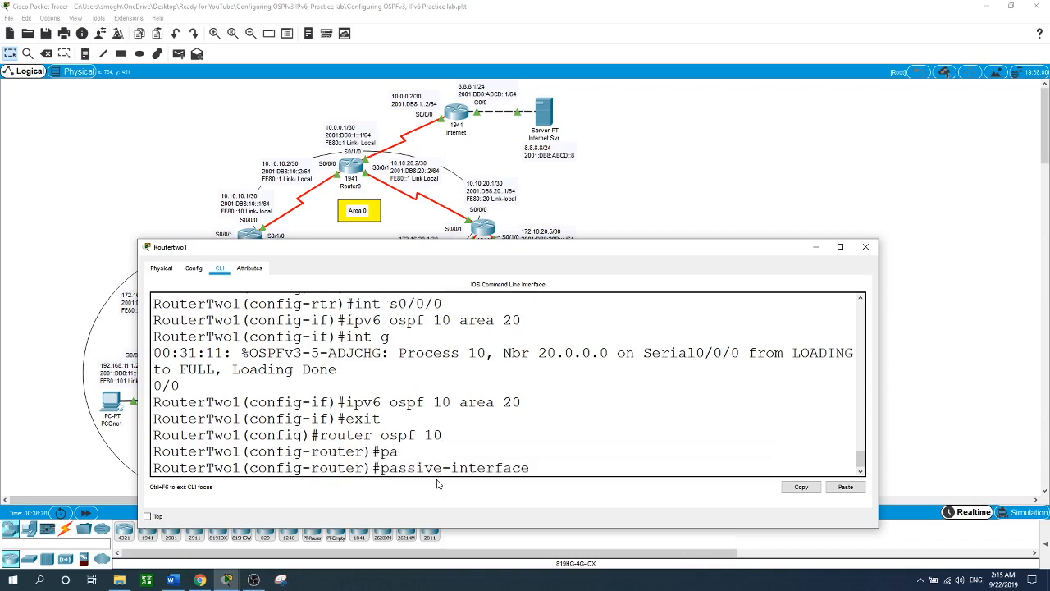
type("g0/0")
key("Return")
Step: Make RouterTwo1's interface g0/0 passive under the IPv6 OSPF process 10 and return to the topology
type("ip")
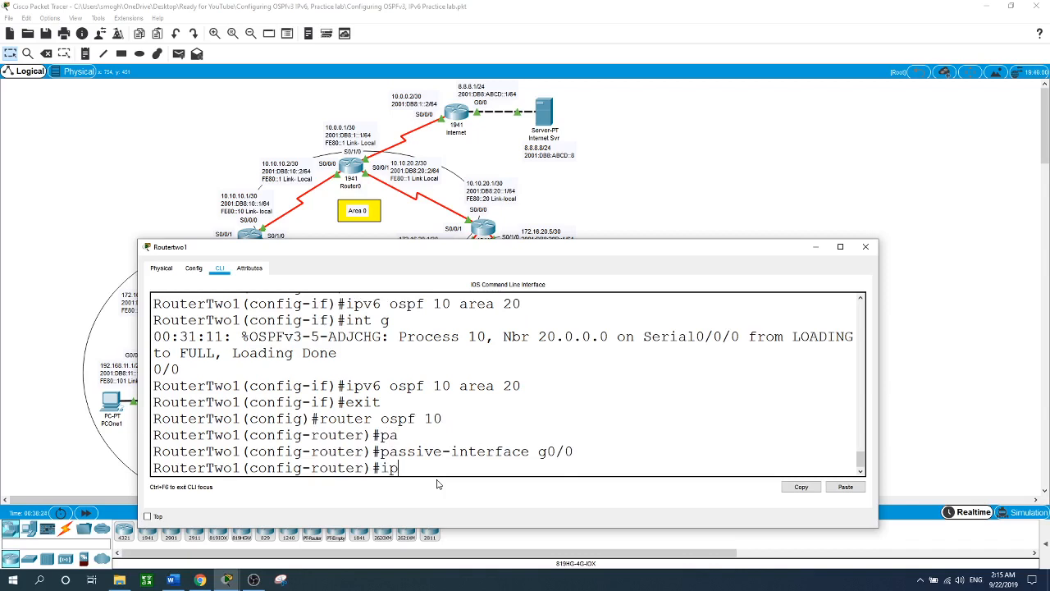
type("v6 router ospf 10")
key("Return")
type("pa")
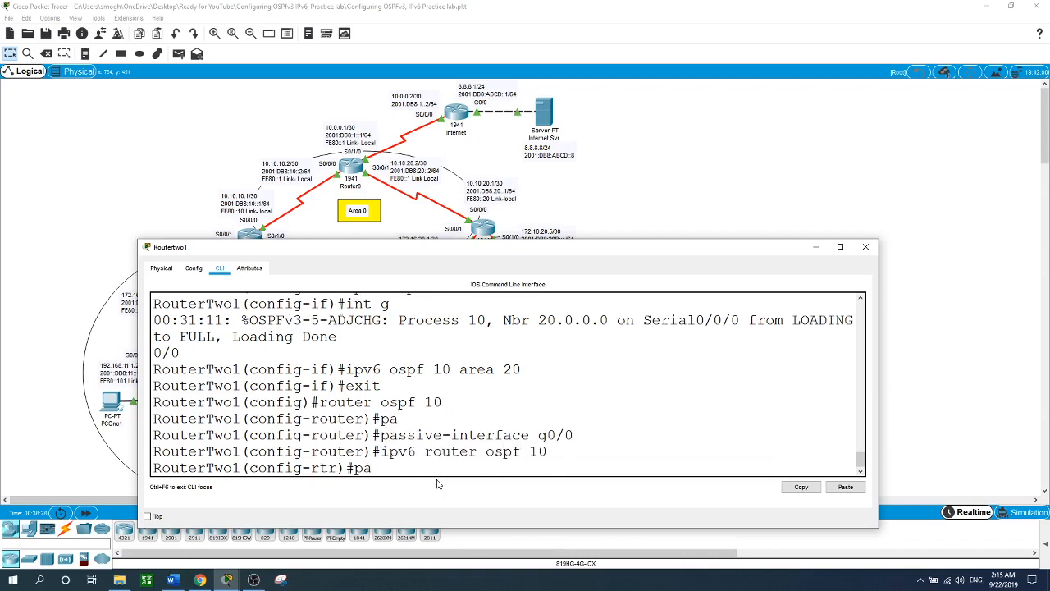
key("Tab")
type("g")
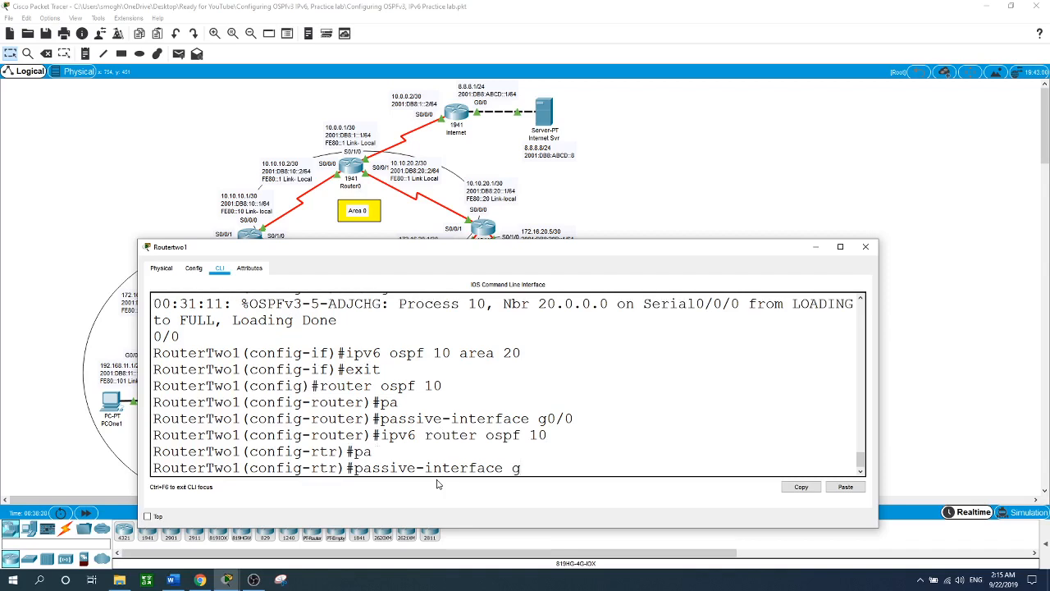
type("0/0")
key("Return")
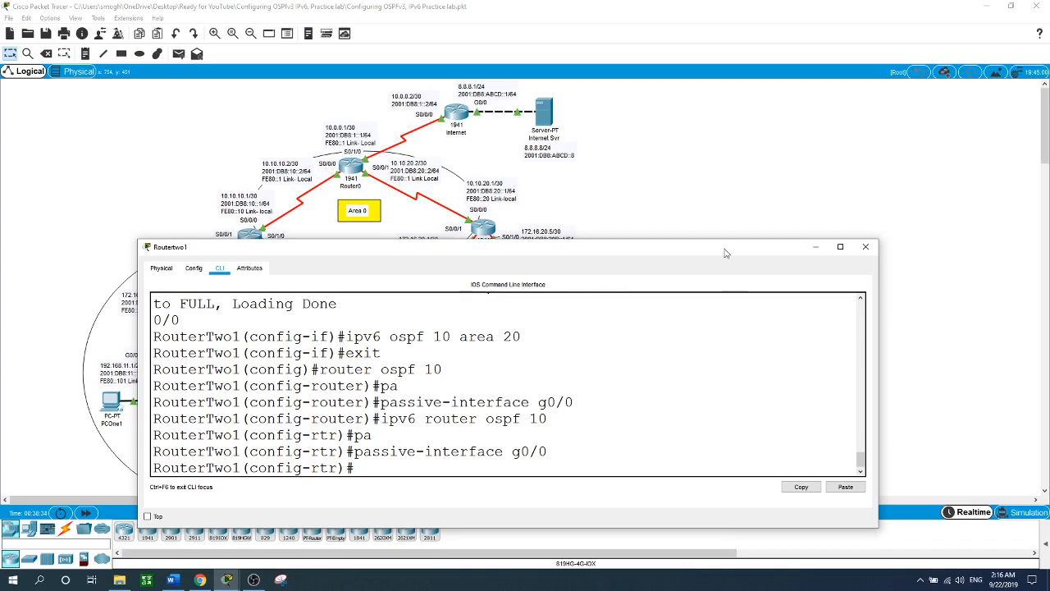
left_click(722, 169)
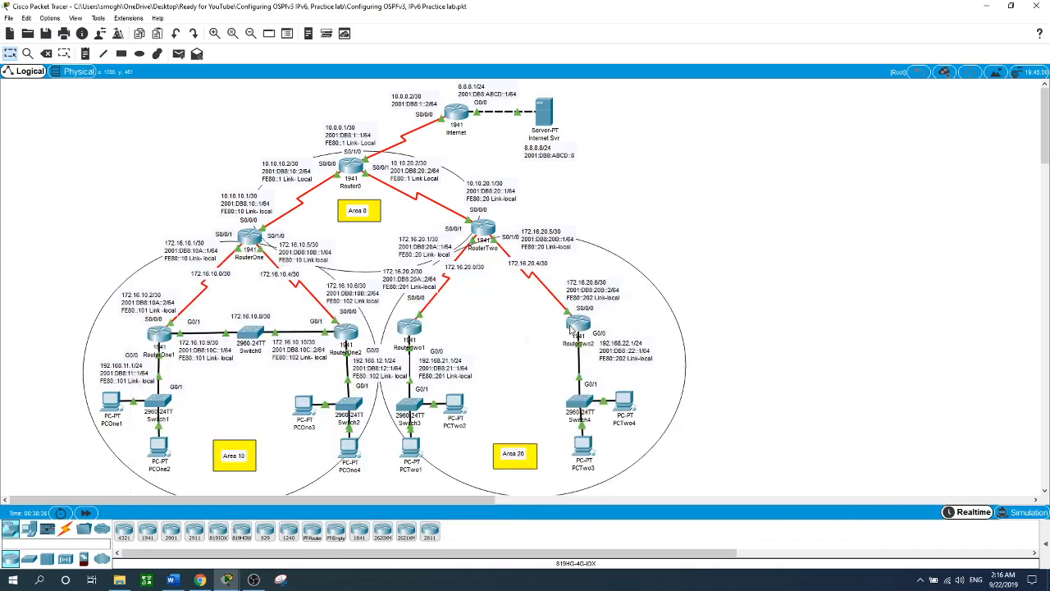
Step: On RouterTwo2, make interface g0/0 passive under the IPv4 OSPF process 10 and return to the topology
left_click(581, 324)
type("ex")
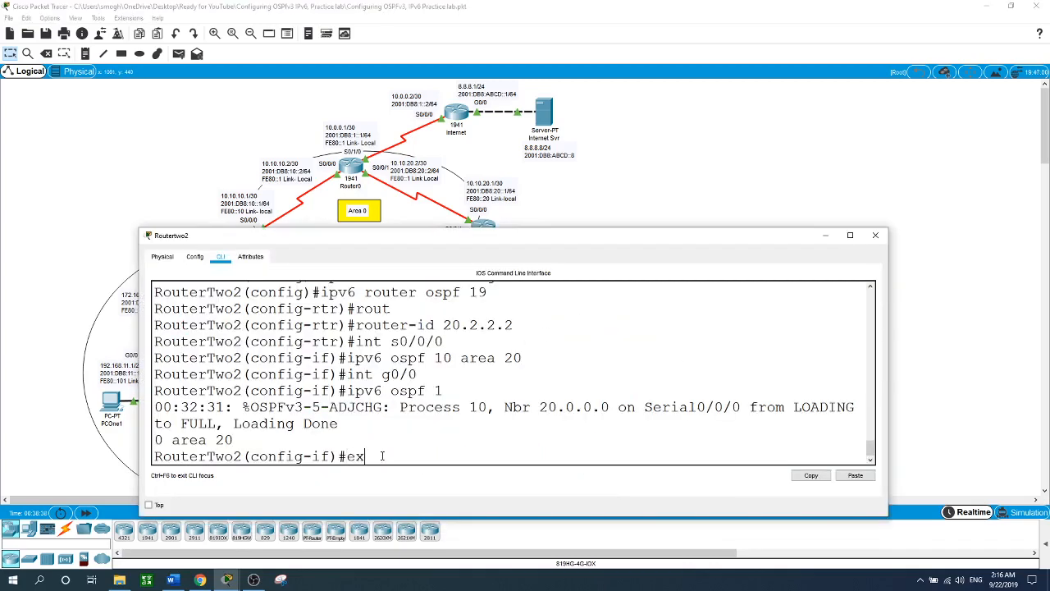
type("it")
key("Return")
type("rou")
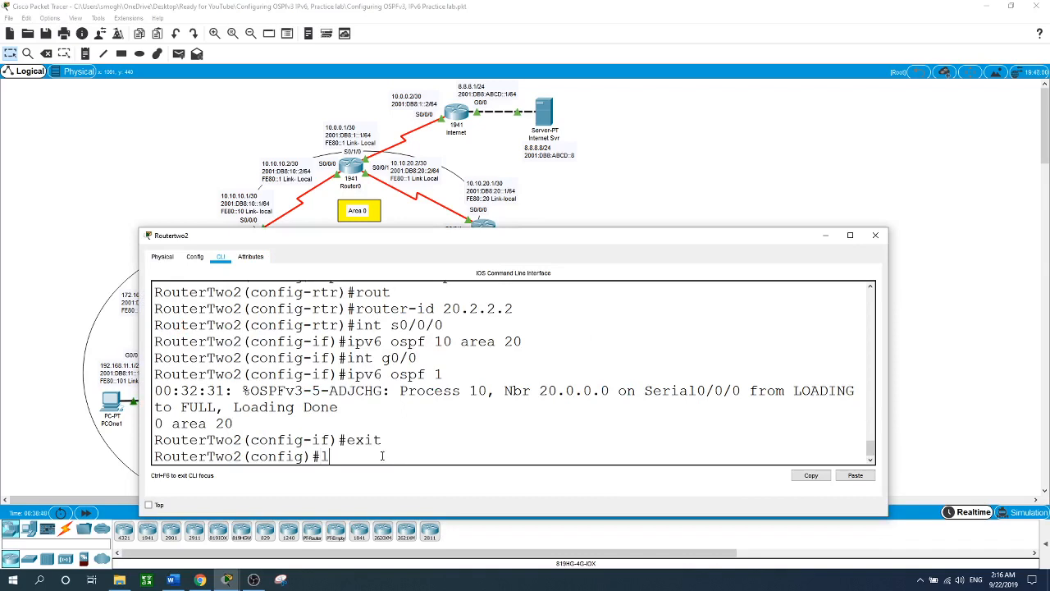
type("ter osp f")
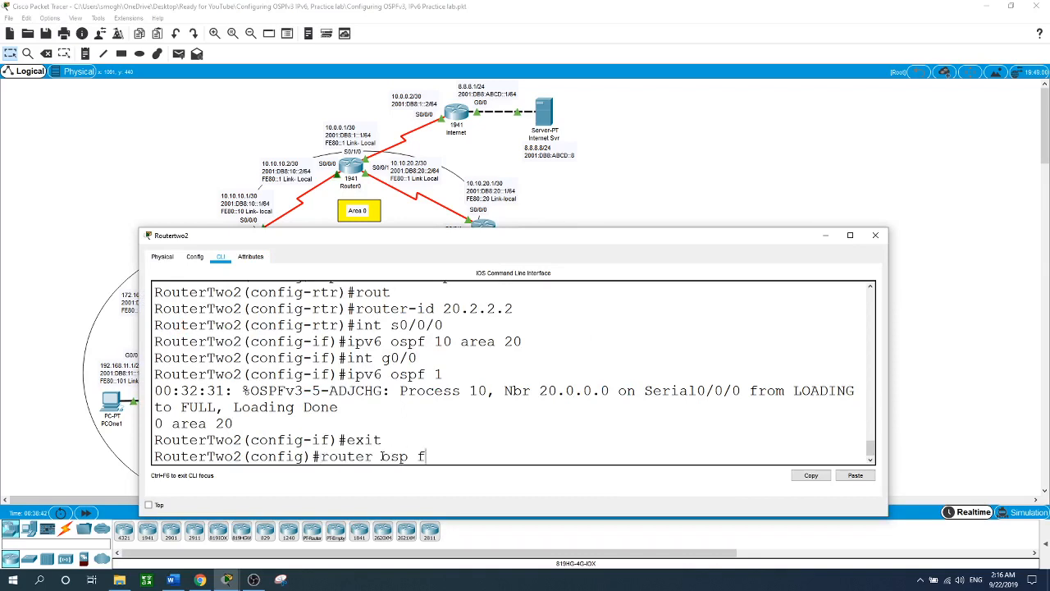
key("BackSpace")
key("BackSpace")
type("f 10")
key("Return")
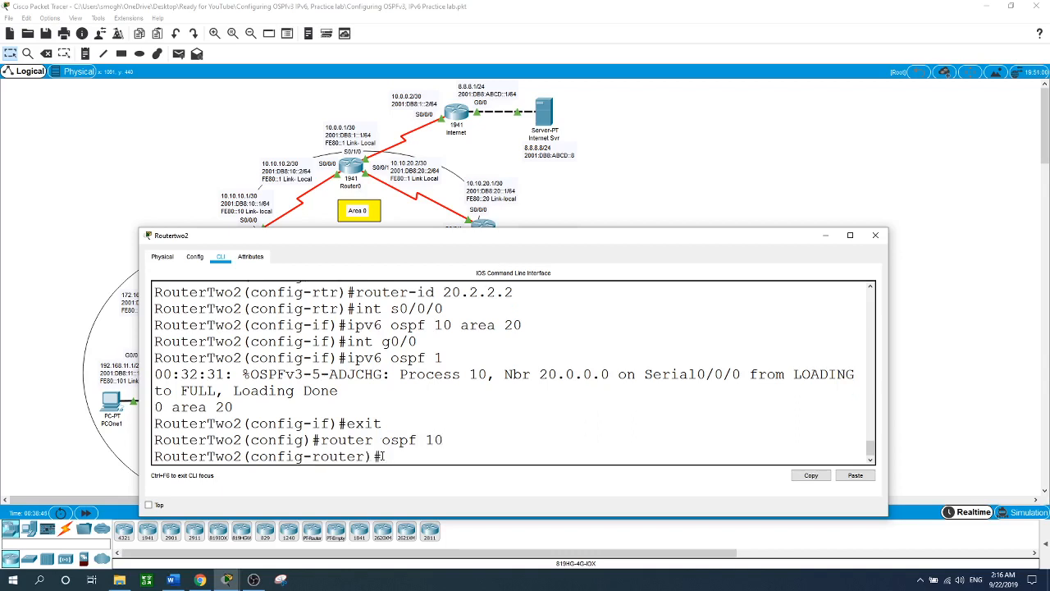
type("p")
key("Tab")
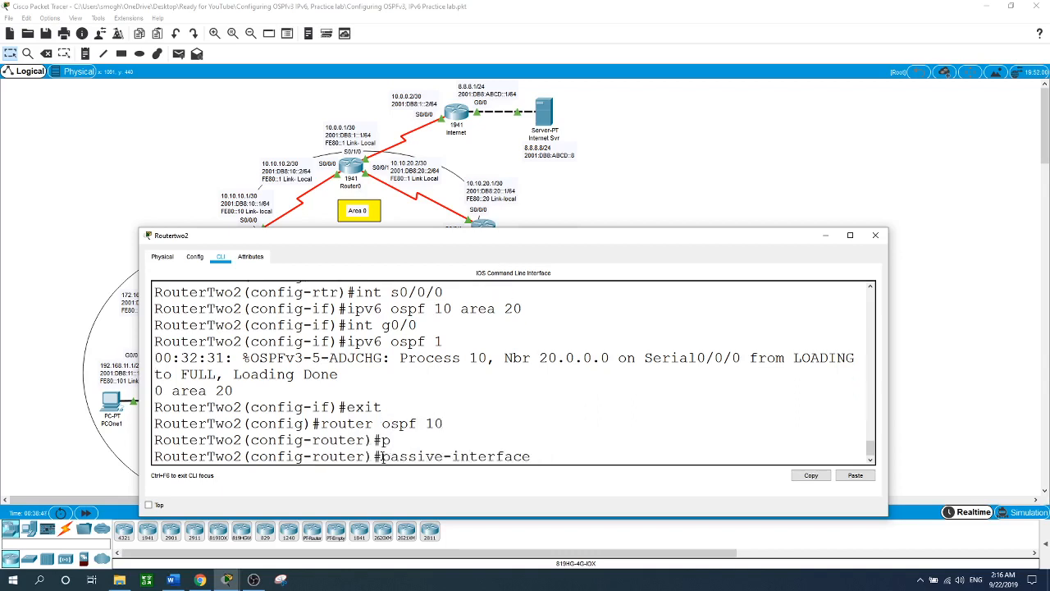
type("g0/0")
key("Return")
left_click(688, 212)
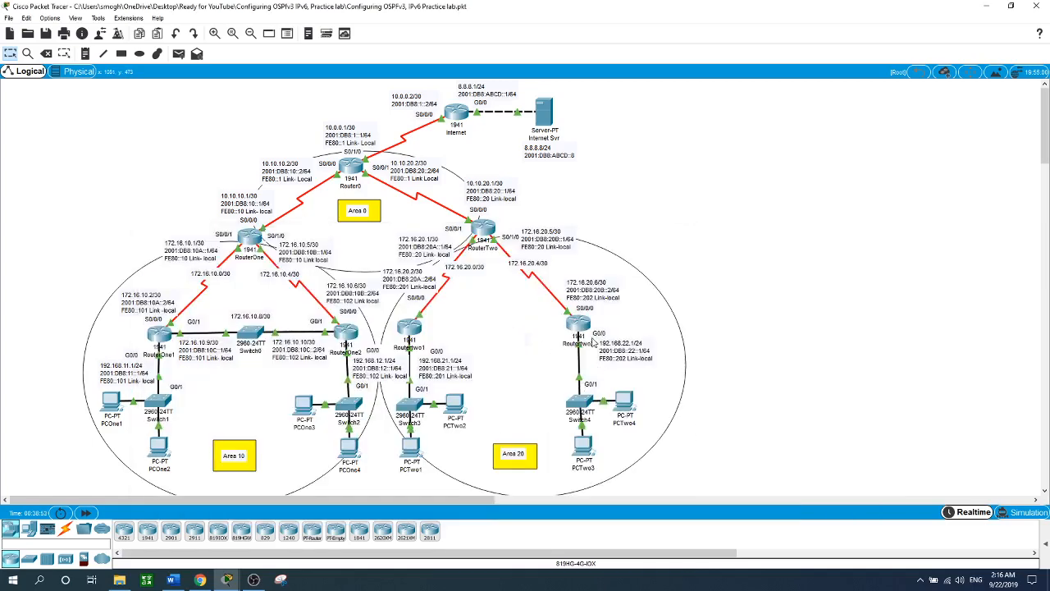
Step: Reopen RouterTwo2, make interface g0/0 passive under the IPv6 OSPF process 10, and return to the topology
left_click(588, 320)
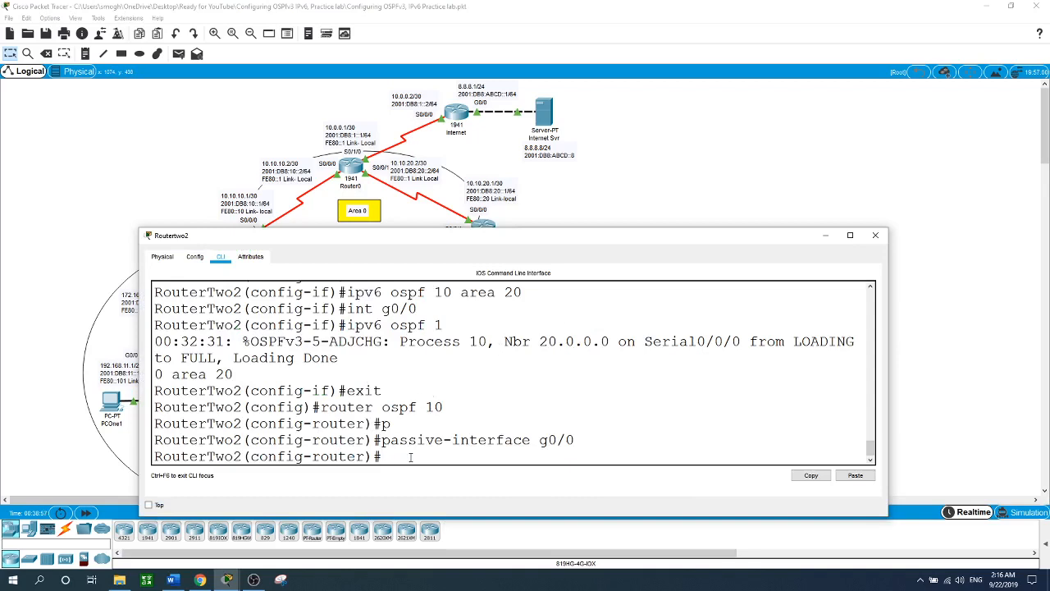
type("ipv6 router ospf ")
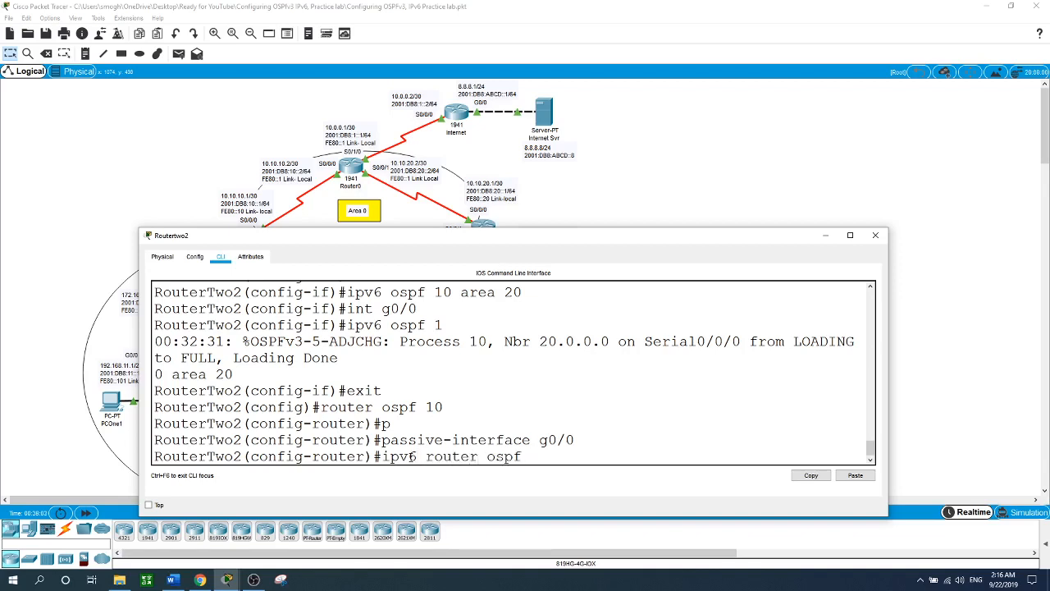
type("10")
key("Return")
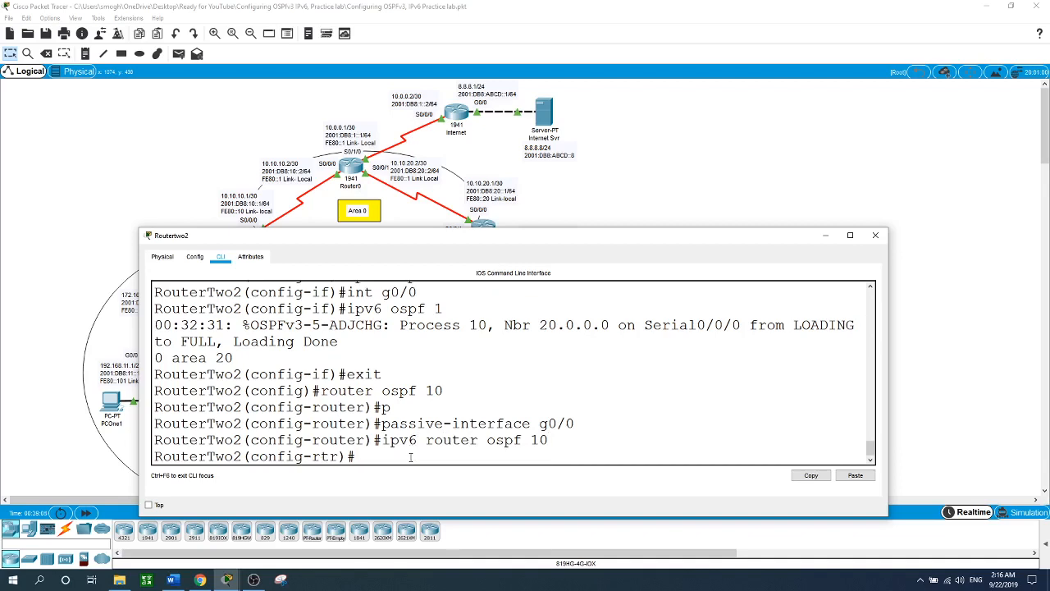
type("p")
key("Tab")
type("a")
key("Tab")
type("g")
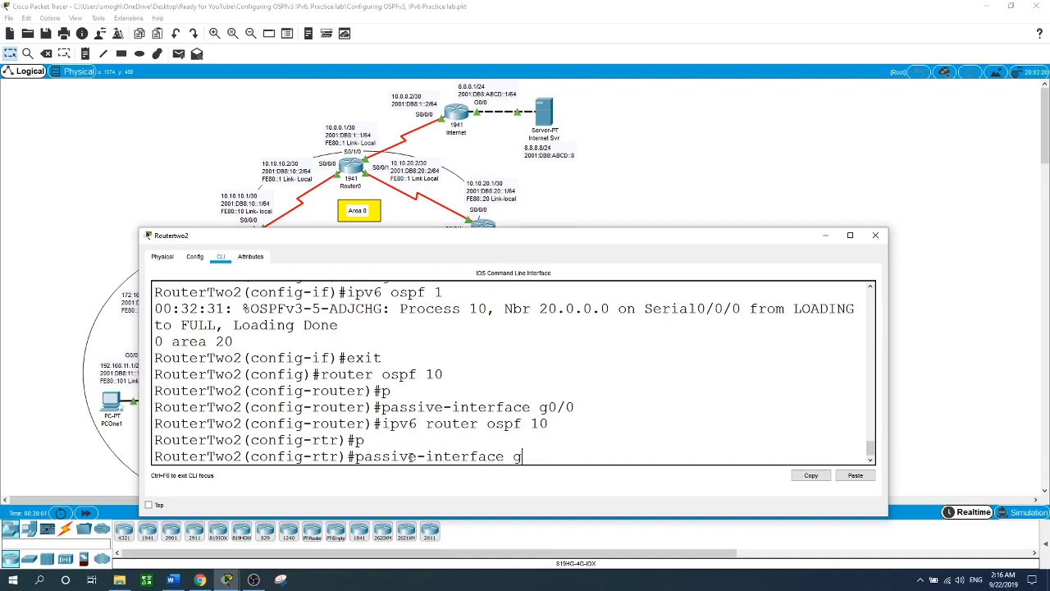
type("0/0/")
key("Return")
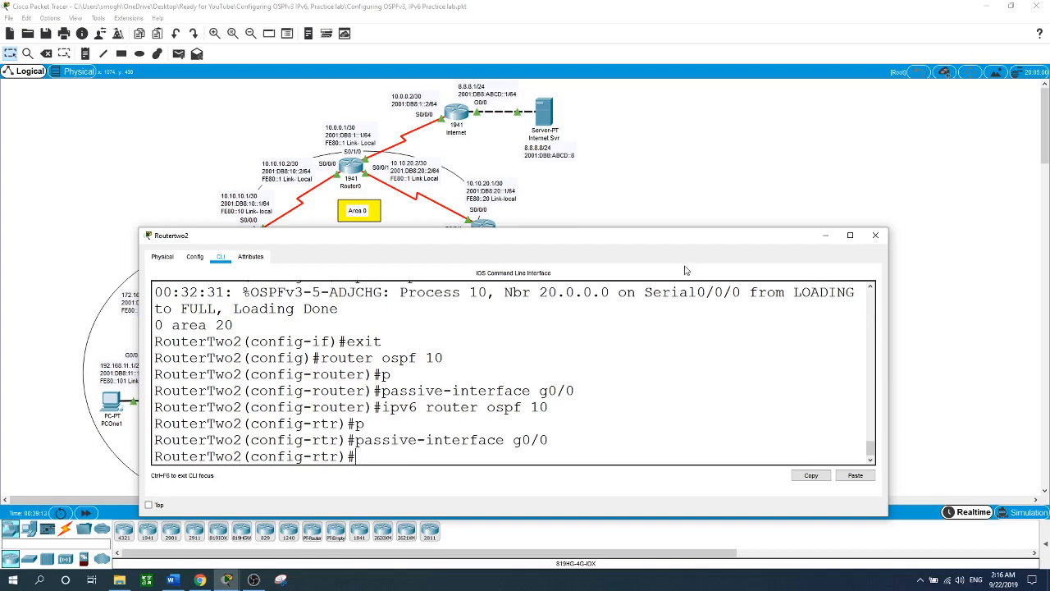
left_click(695, 193)
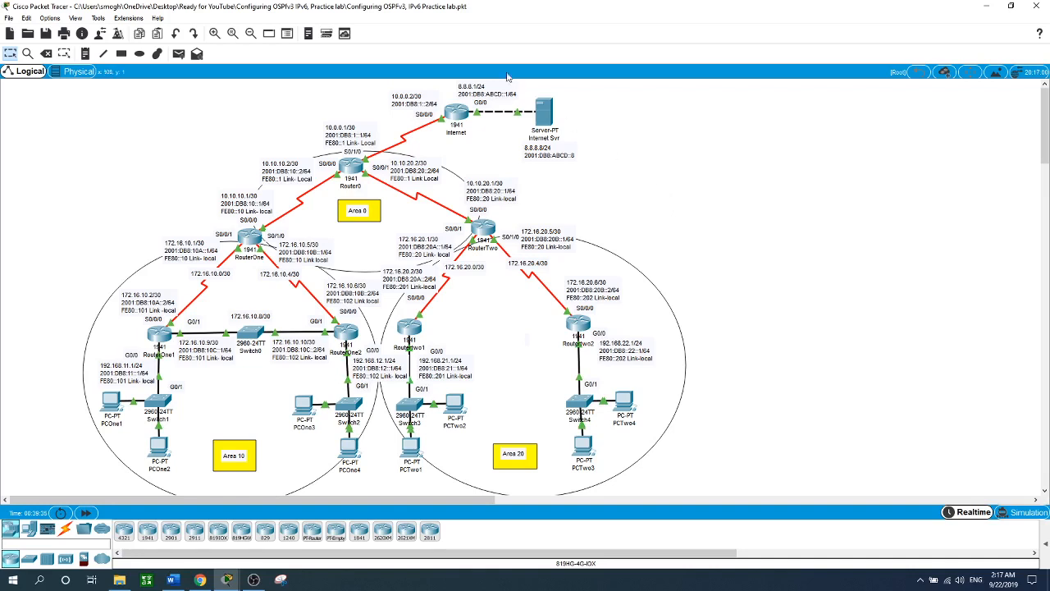
Step: On Router0, set the auto-cost reference bandwidth to 1000 under the IPv4 OSPF process 10
left_click(354, 178)
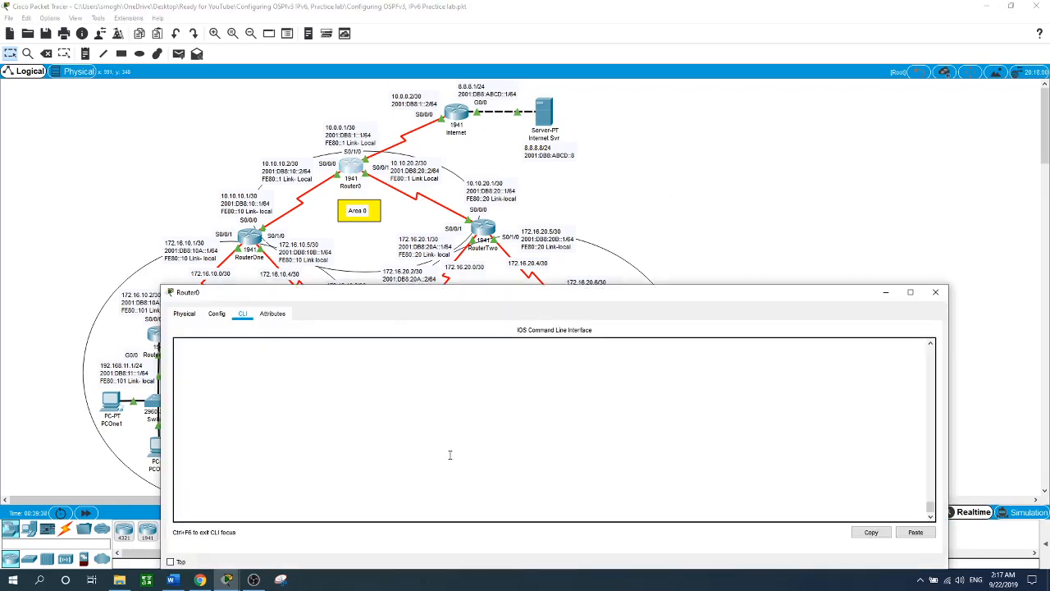
type("en")
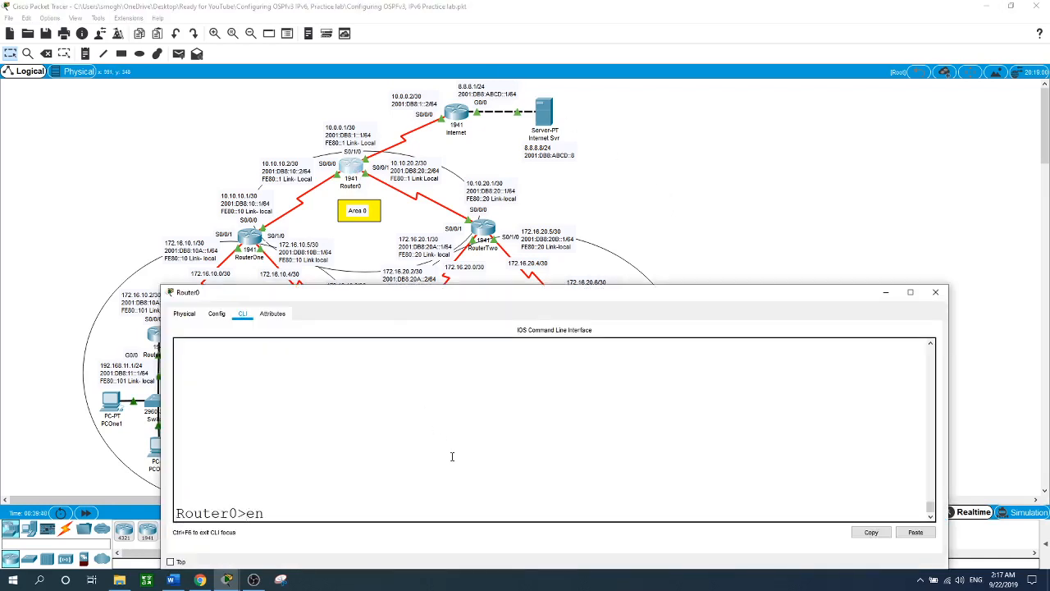
key("Return")
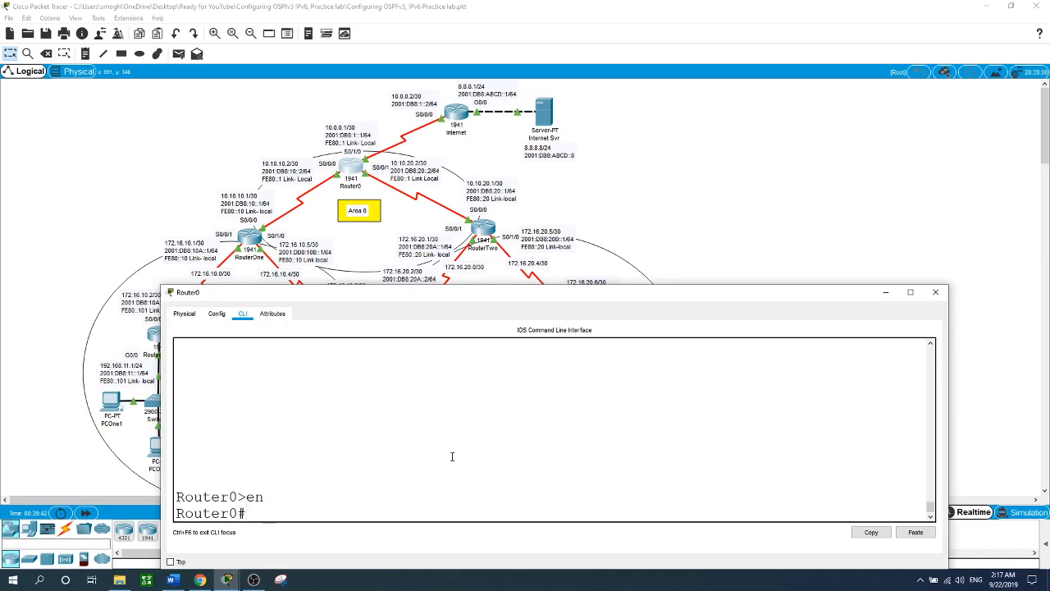
type("conf t")
key("Return")
type("router")
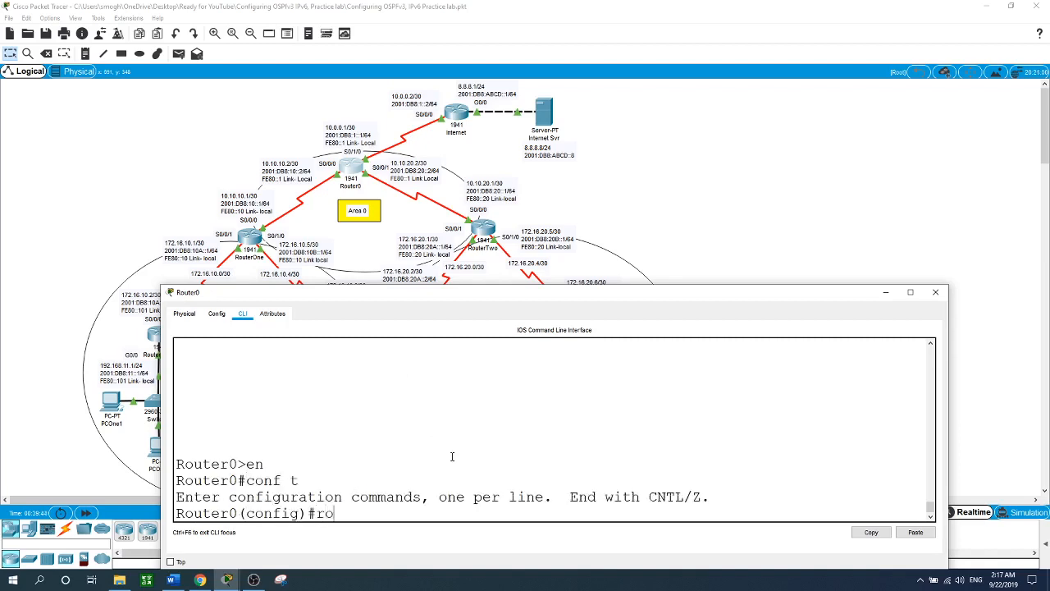
type(" ospf 10")
key("Return")
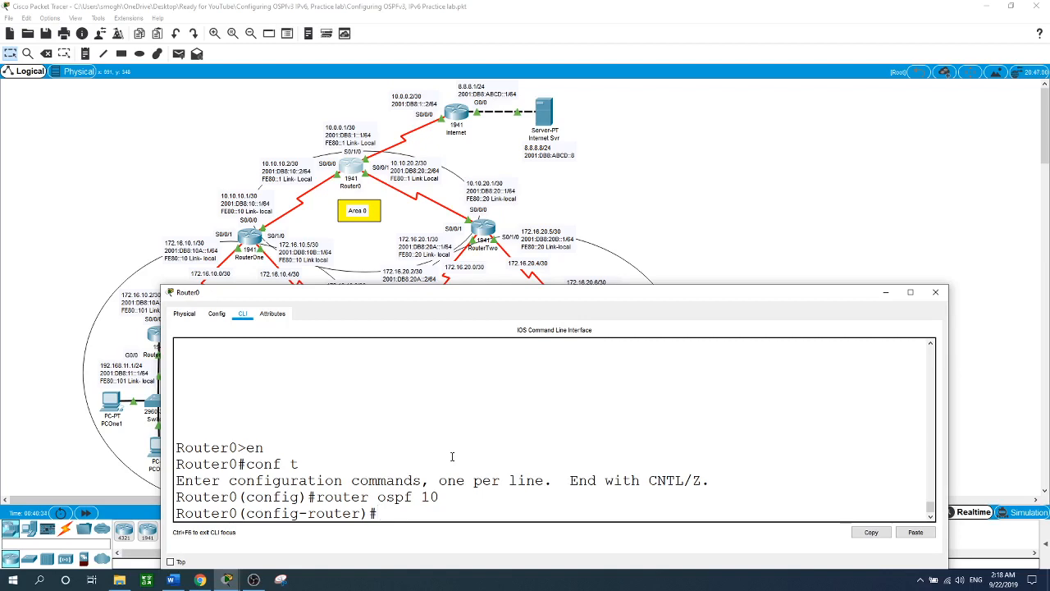
type("aut")
key("Tab")
type("re")
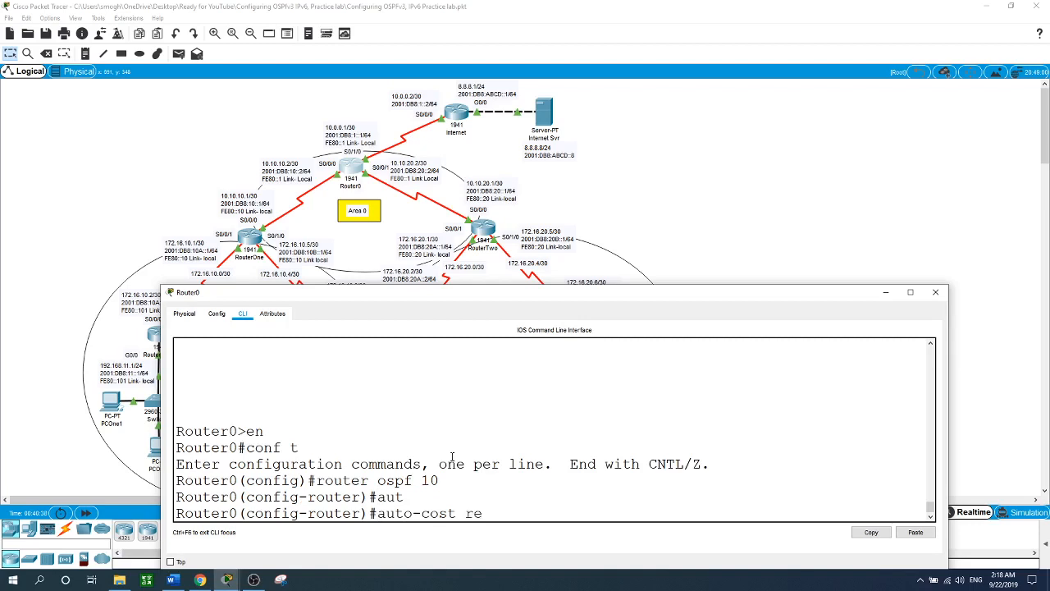
key("Tab")
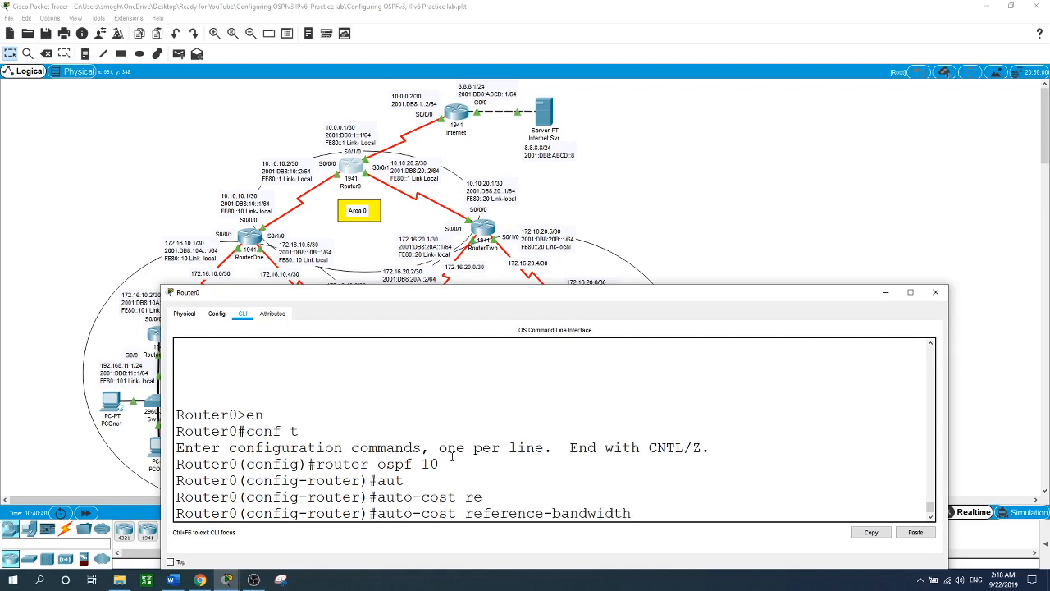
type("1000")
key("Return")
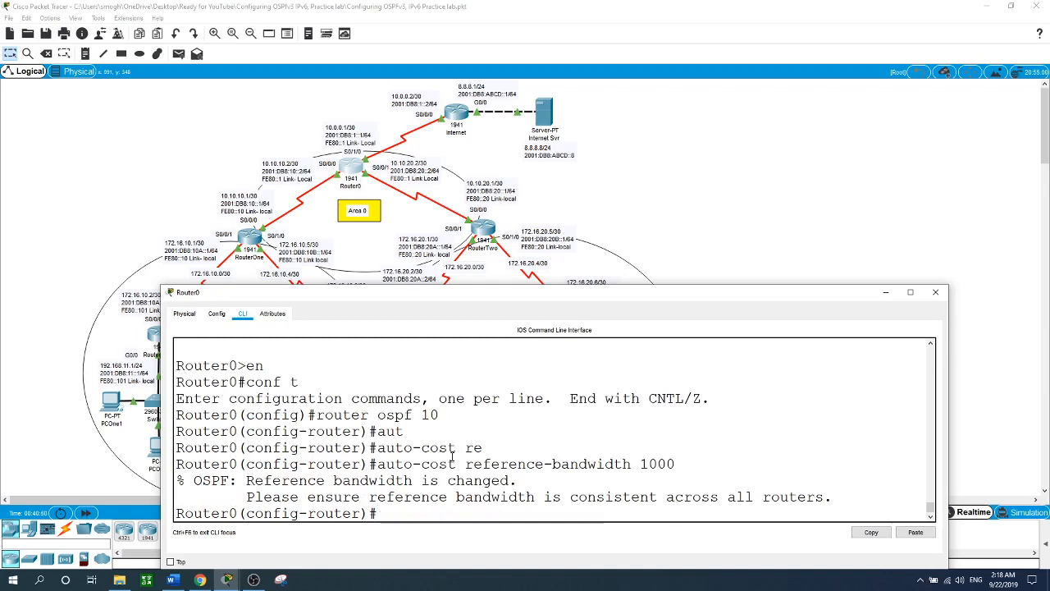
Step: Set Router0's auto-cost reference bandwidth to 1000 under the IPv6 OSPF process 10
type("ipv6 router ospf 10")
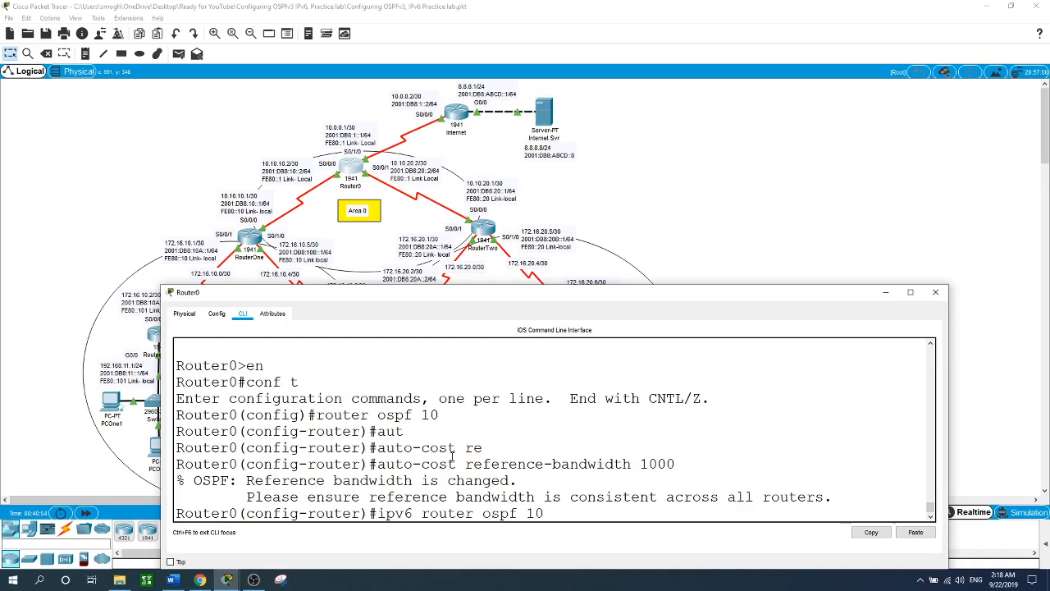
key("Return")
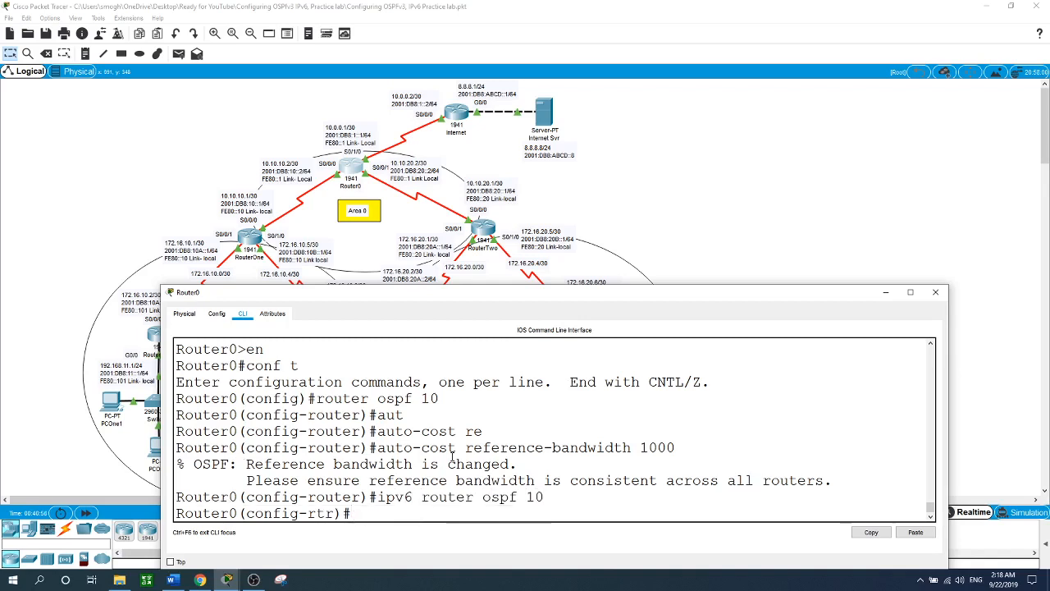
type("au")
key("Tab")
type("re")
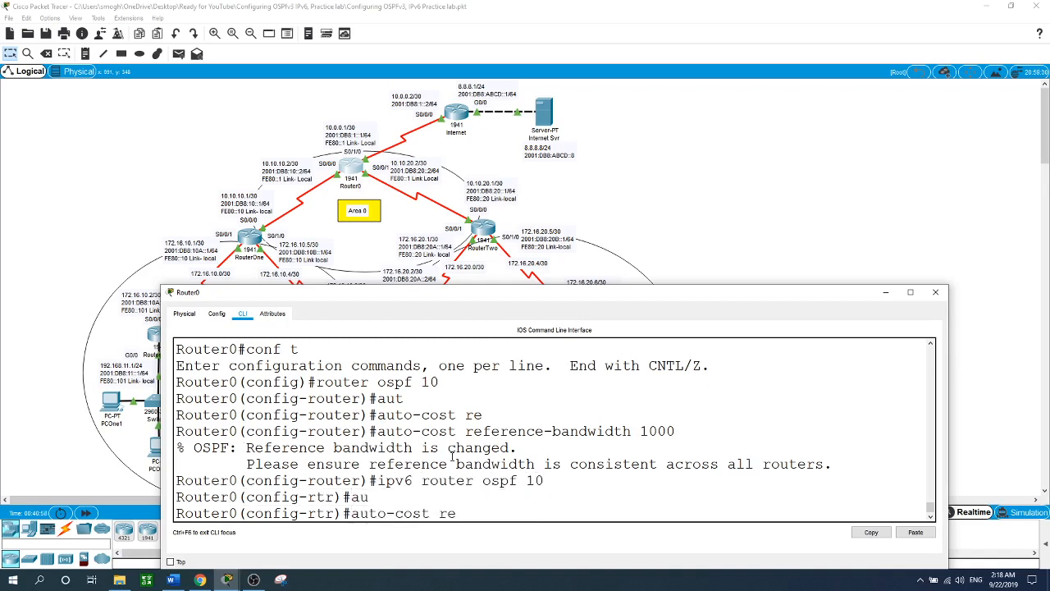
key("Tab")
type("1000")
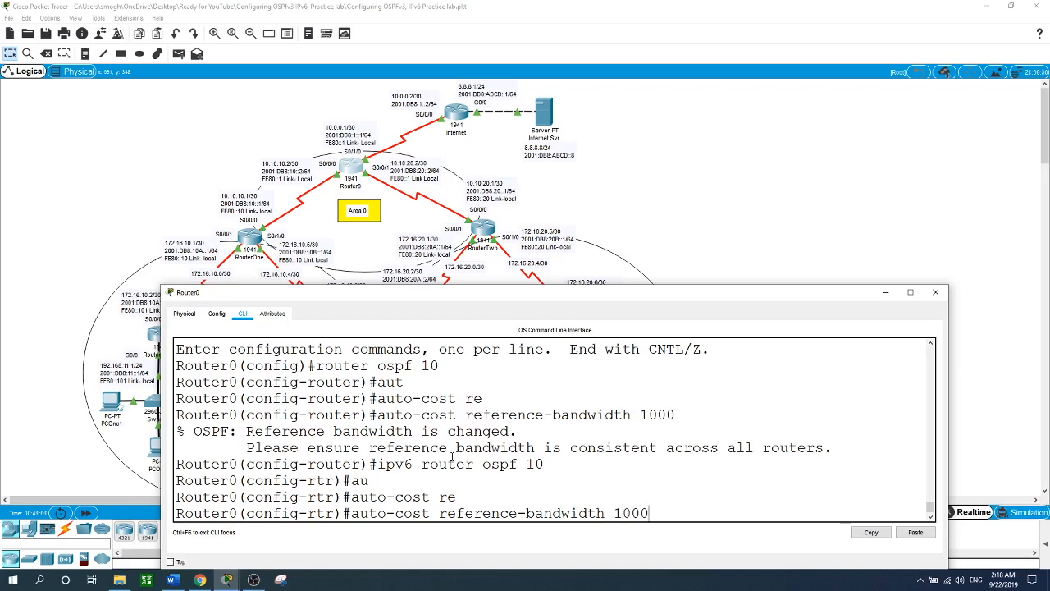
key("Return")
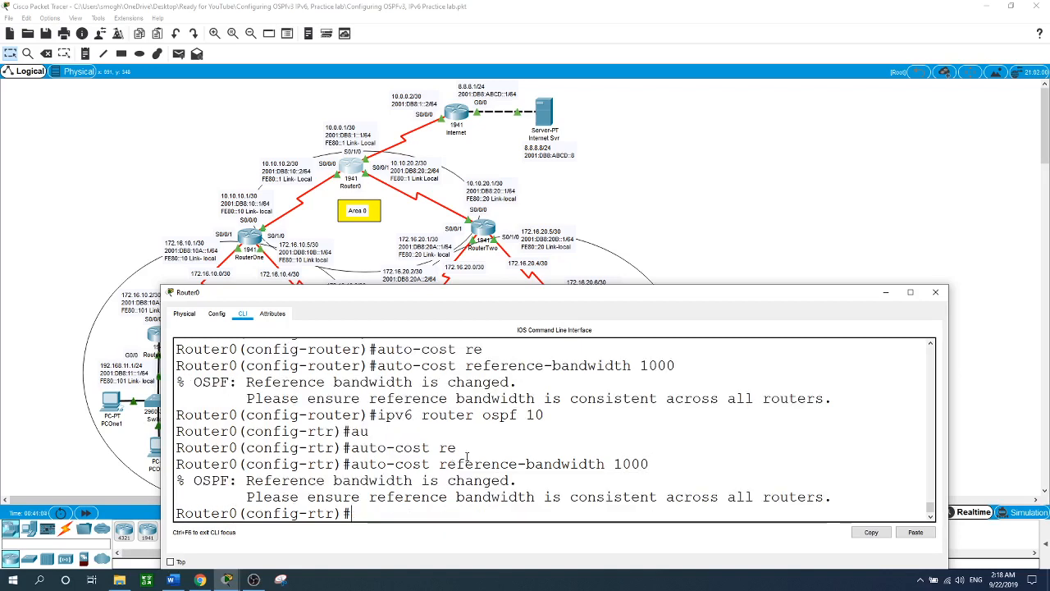
Step: Switch to RouterOne's command line and enter global configuration mode
left_click(816, 141)
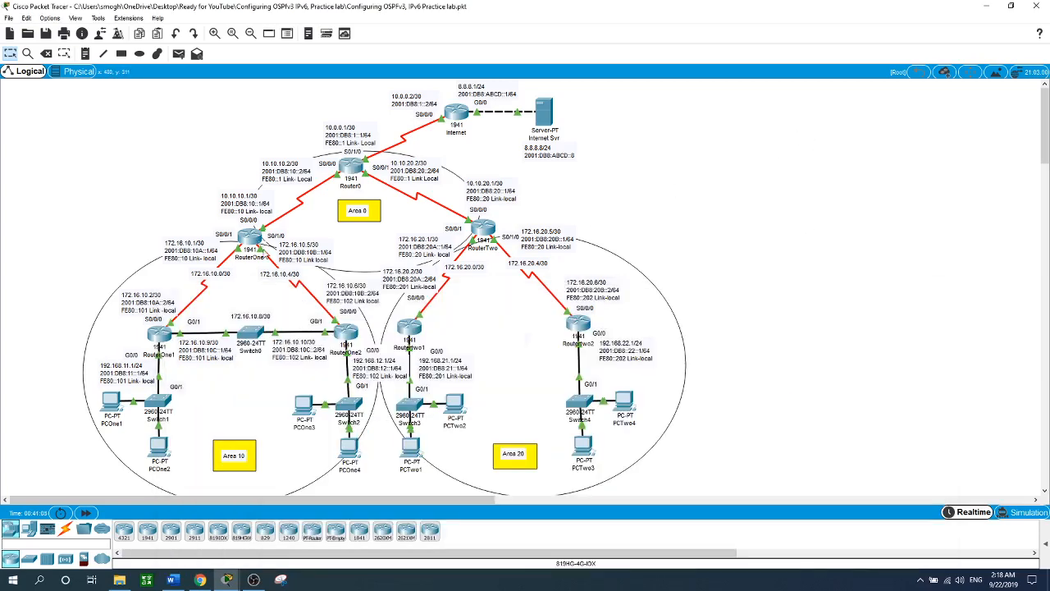
left_click(259, 240)
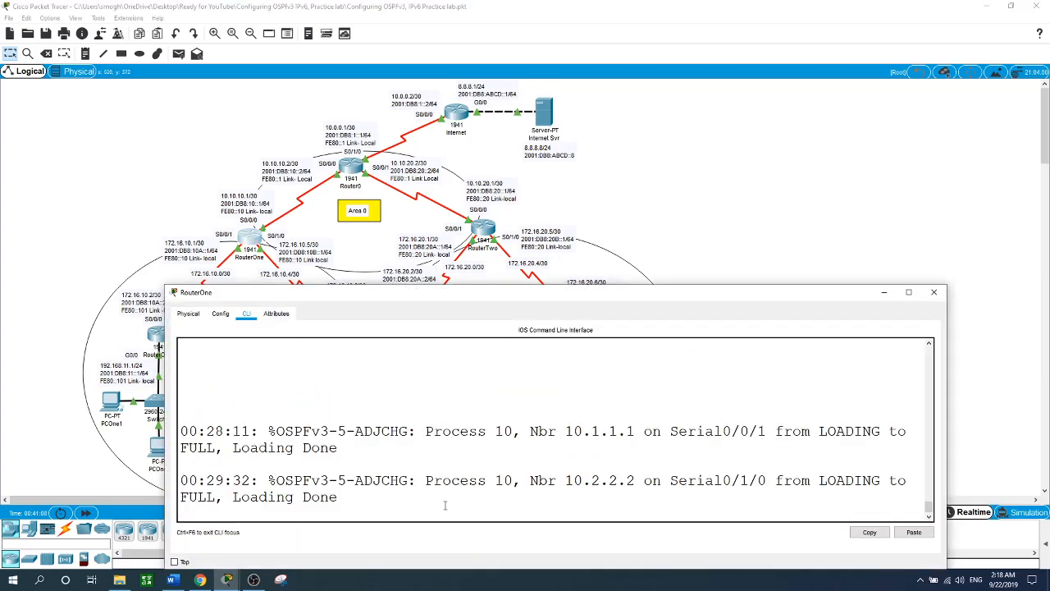
key("Return")
type("en")
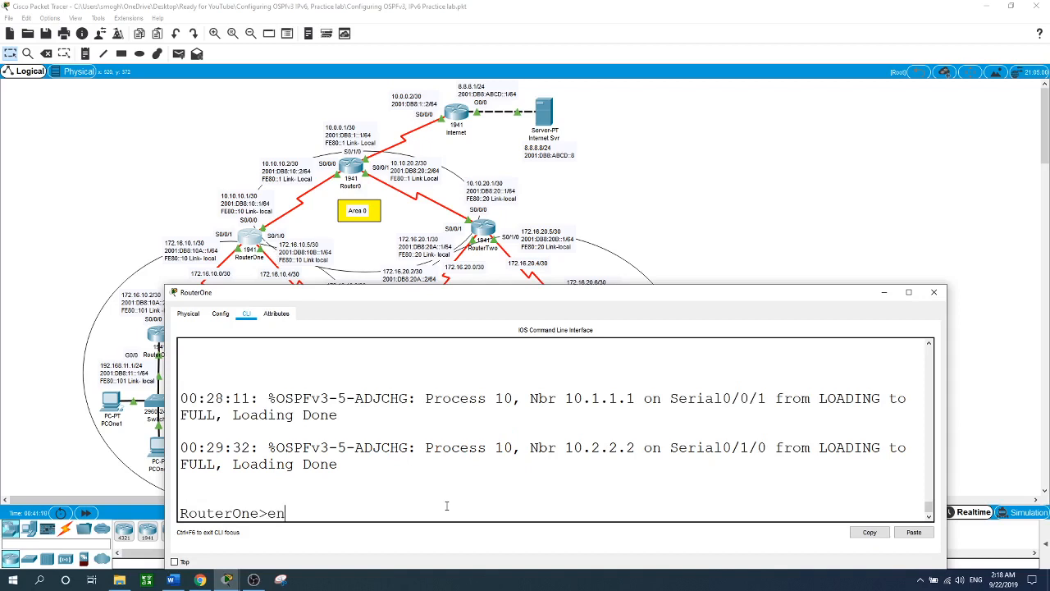
key("Return")
type("conf t")
key("Return")
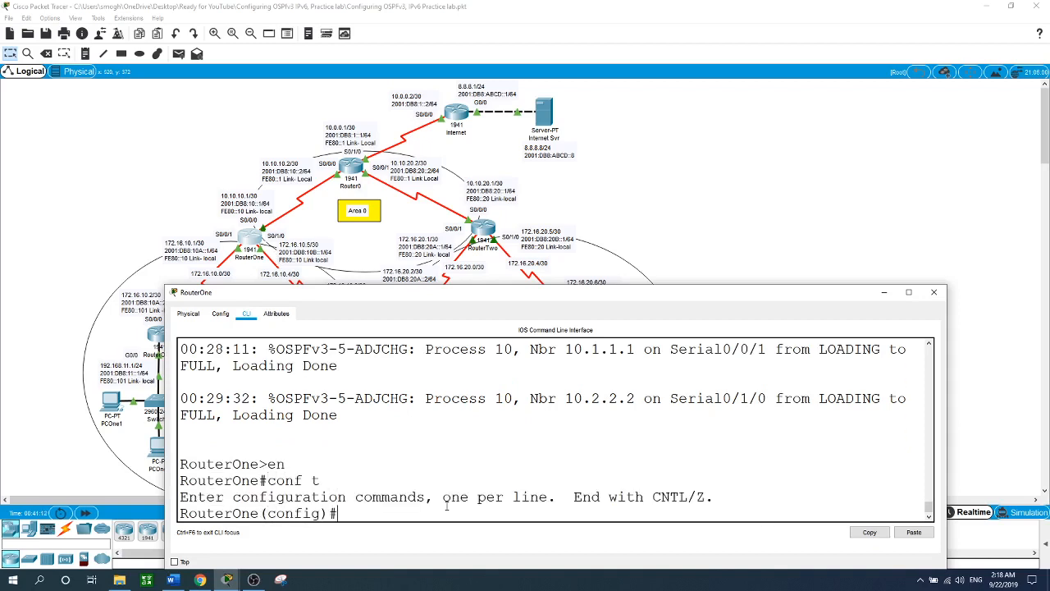
Step: On RouterOne, set the auto-cost reference bandwidth to 1000 under the IPv4 OSPF process 10
type("router ospf 10")
key("Return")
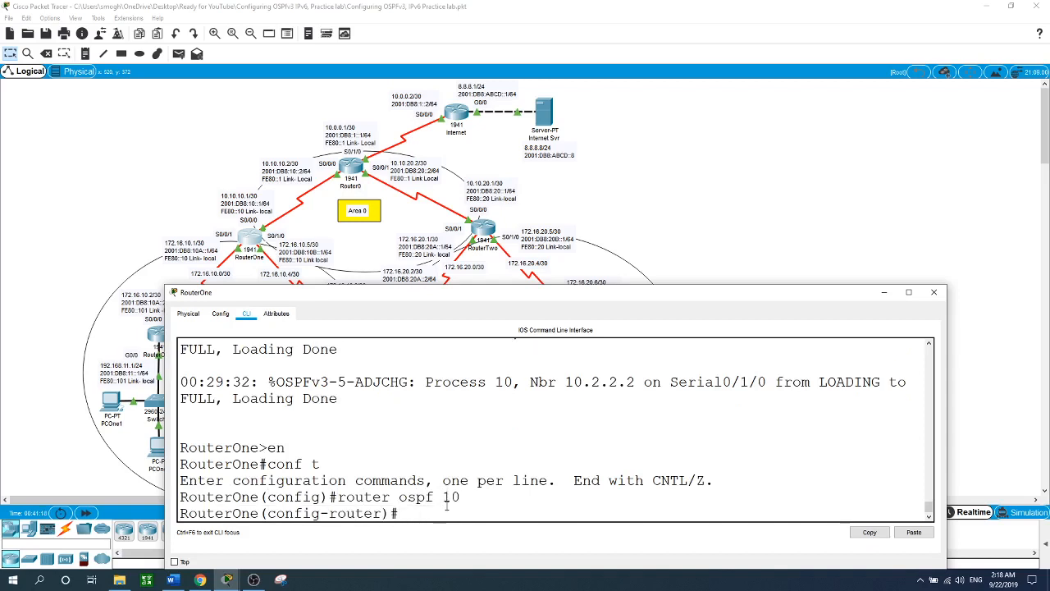
type("au")
key("Tab")
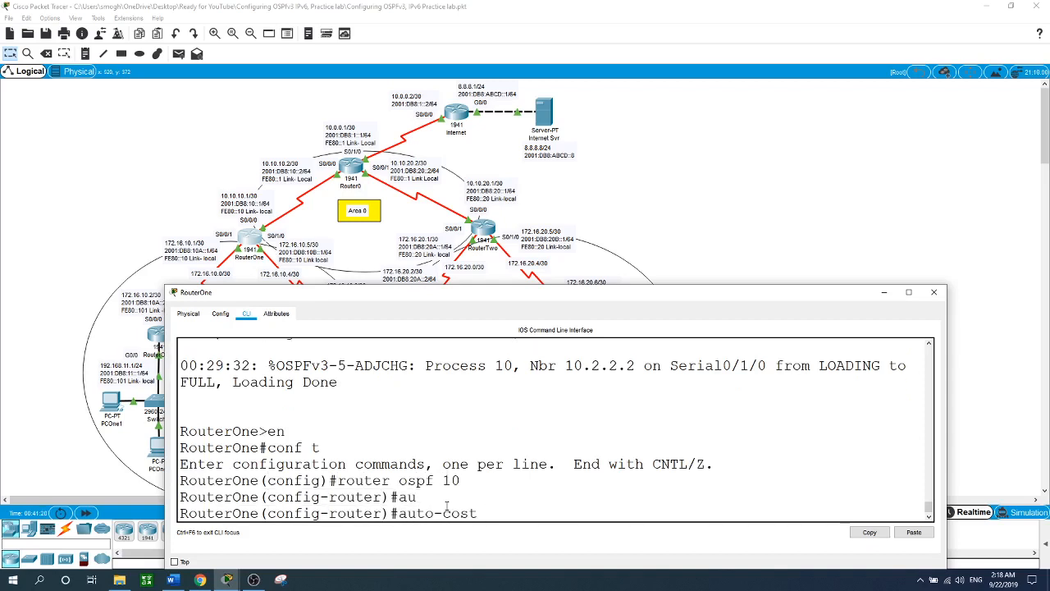
type("re")
key("Tab")
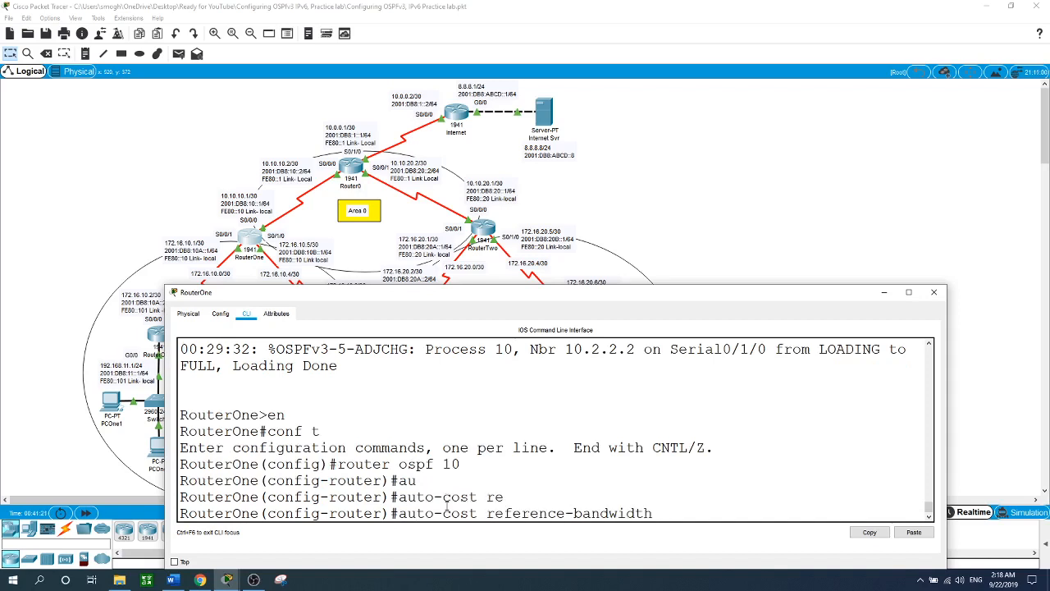
type("1000")
key("Return")
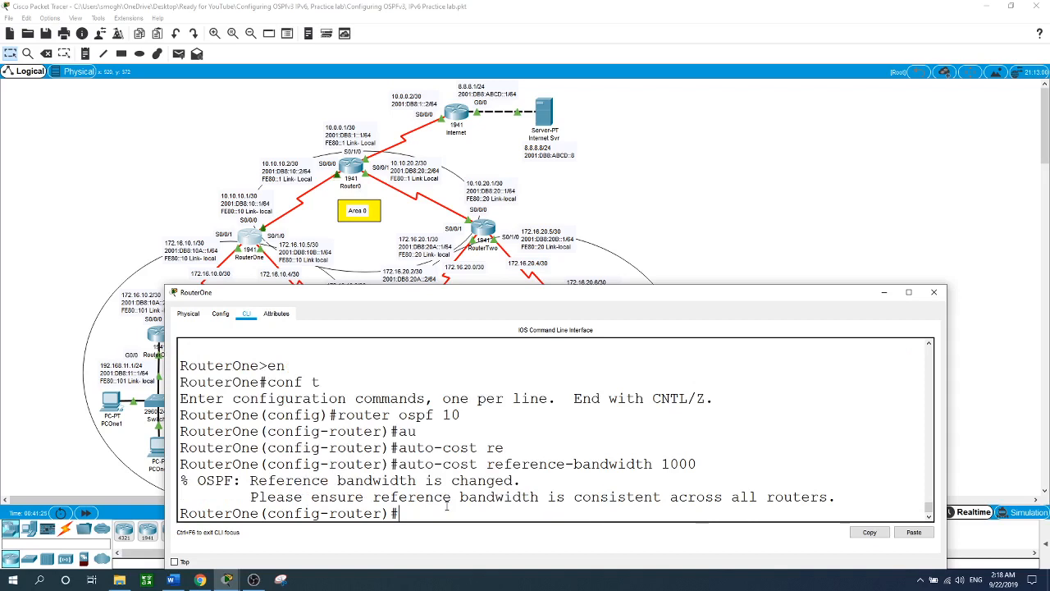
Step: Set RouterOne's auto-cost reference bandwidth to 1000 under the IPv6 OSPF process 10
type("ipv6 router ospf 10")
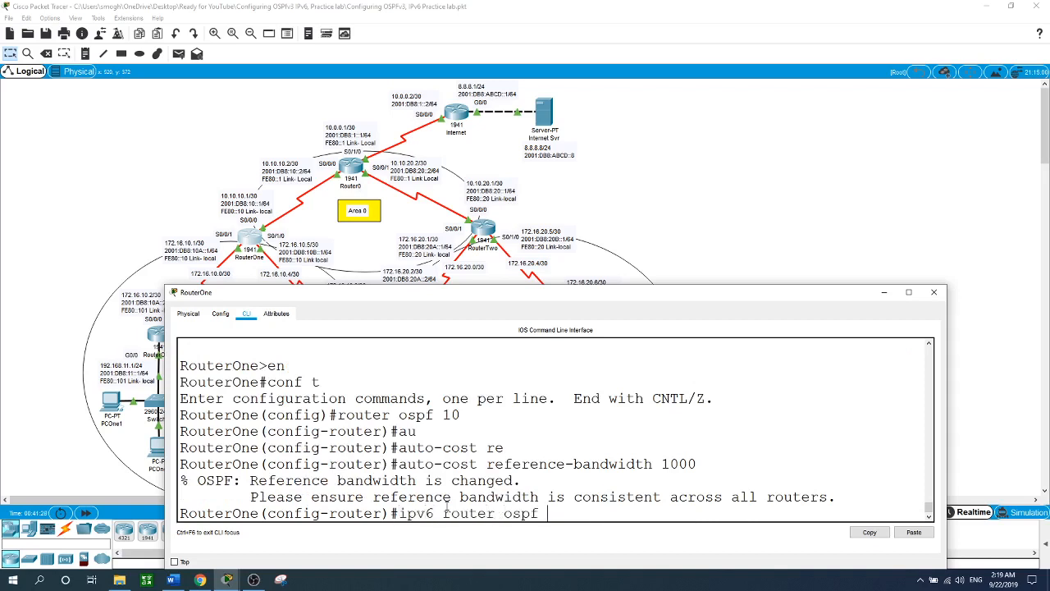
key("Return")
type("au")
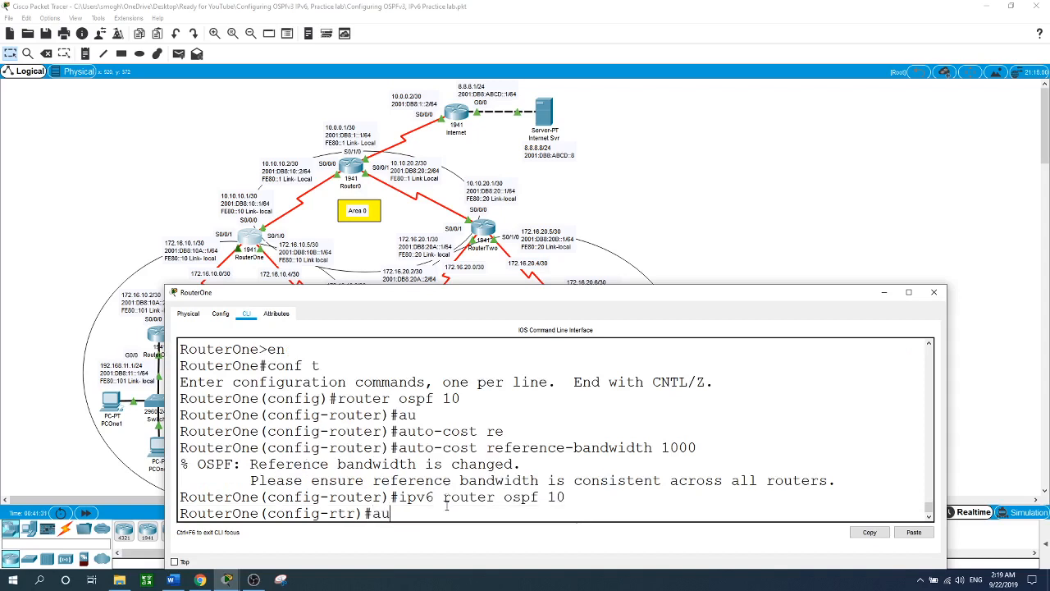
key("Tab")
type("r")
key("Tab")
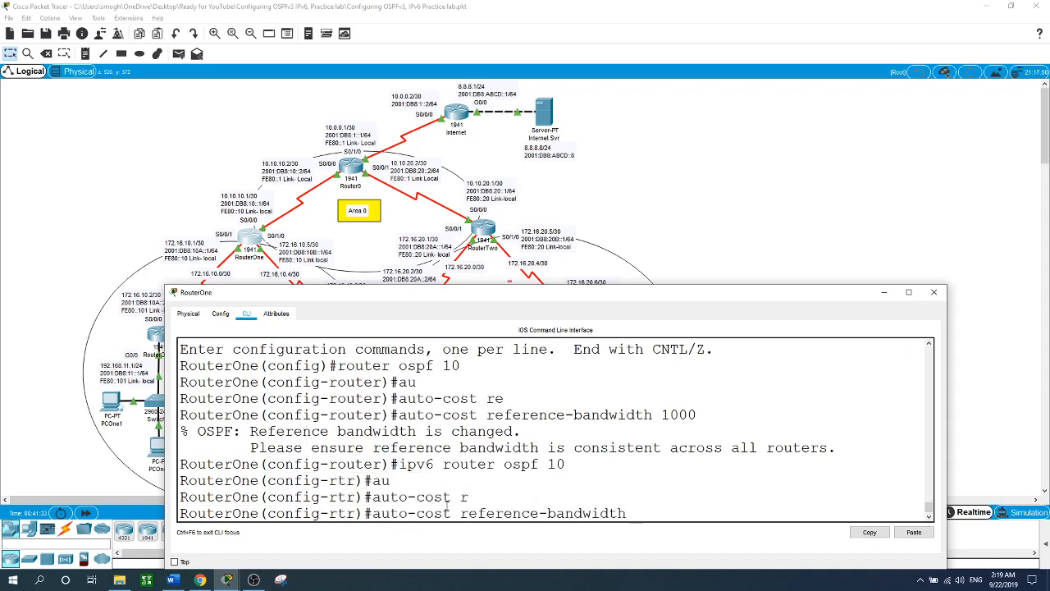
type("1000")
key("Return")
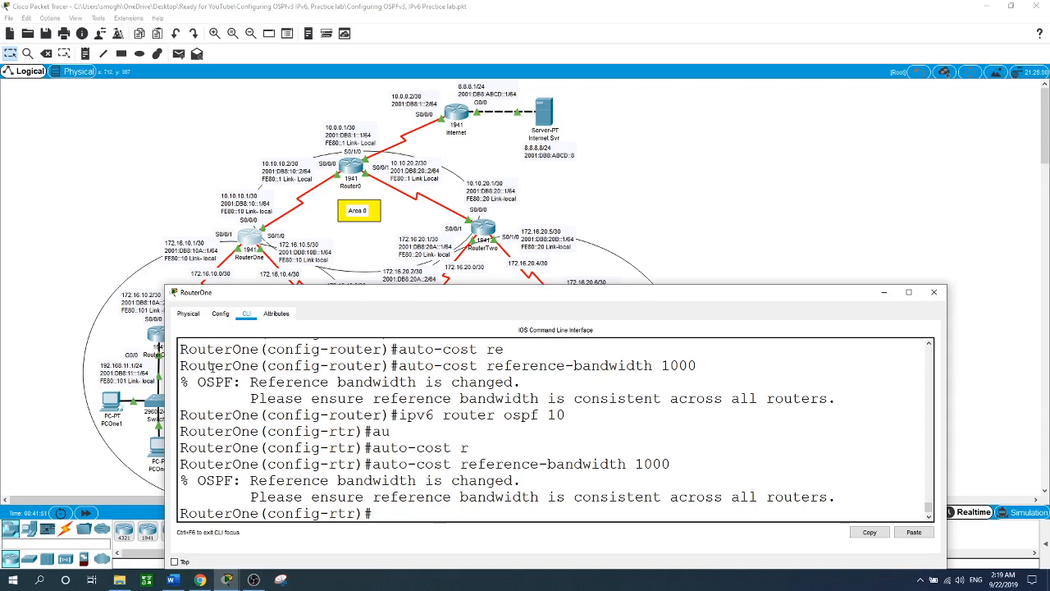
Step: On RouterOne1, leave the IPv6 process configuration and set the auto-cost reference bandwidth to 1000 under the IPv4 OSPF process 10
left_click(77, 202)
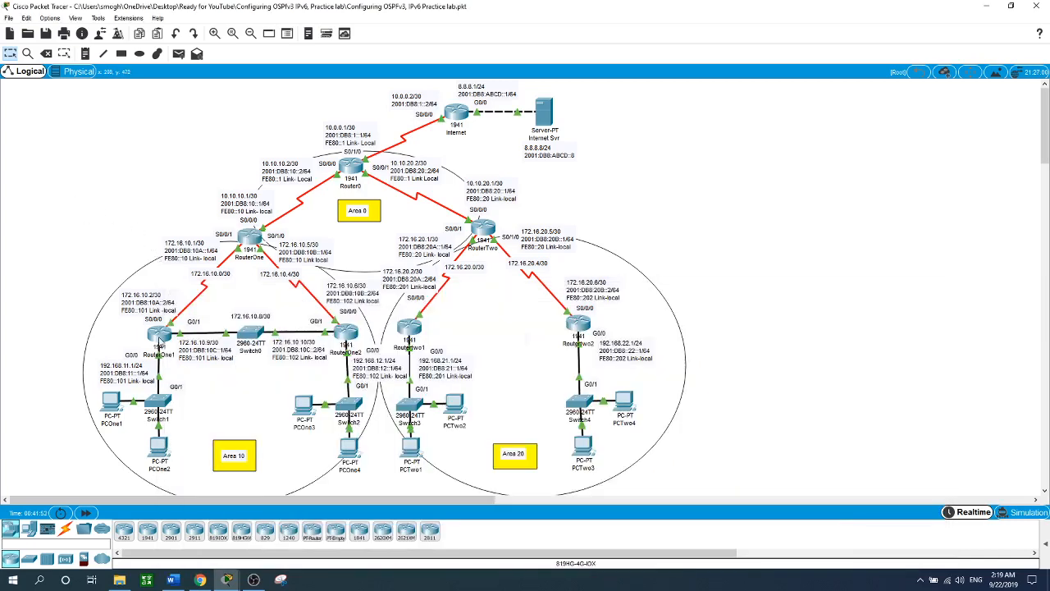
left_click(159, 335)
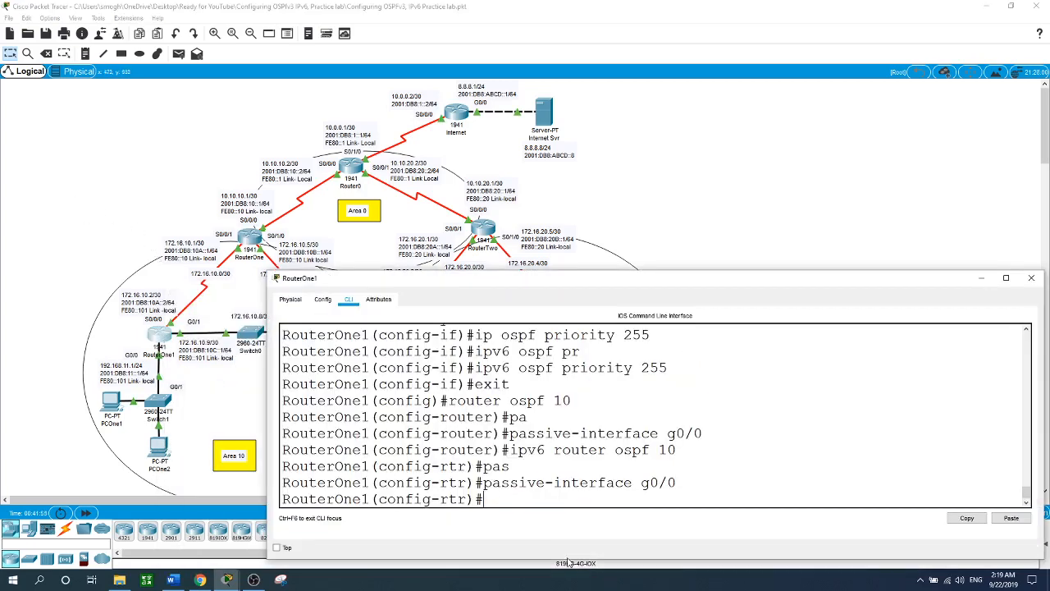
type("exit")
key("Return")
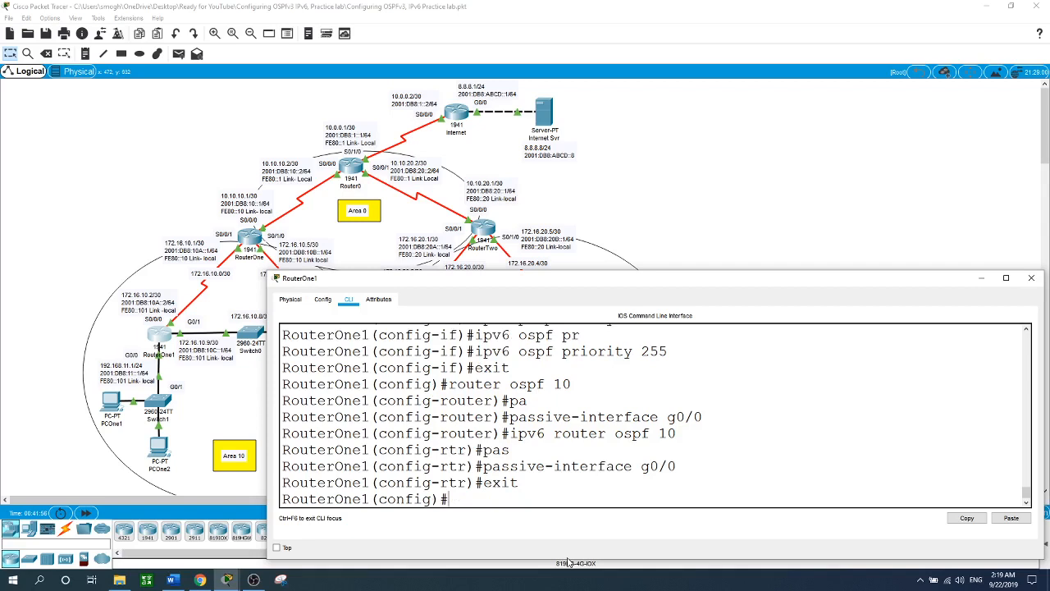
type("router ospf 10")
key("Return")
type("au")
key("Tab")
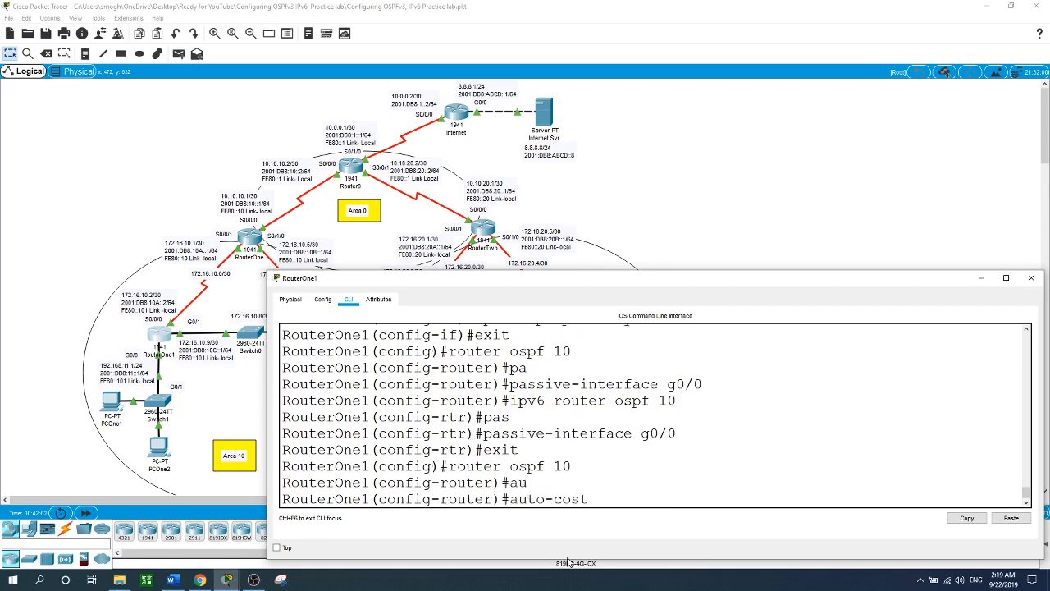
type("re")
key("Tab")
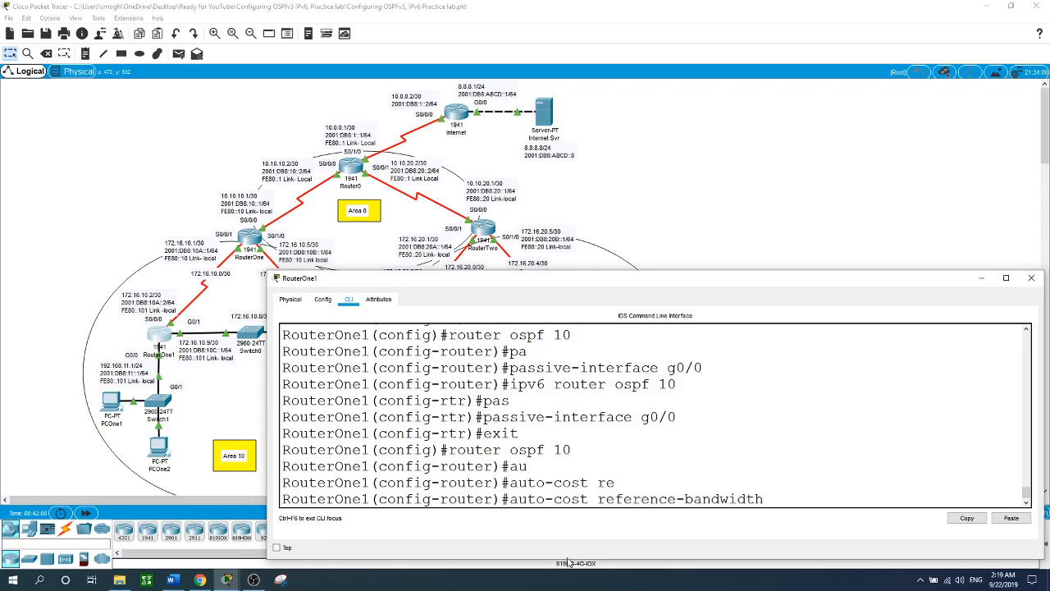
type("1000")
key("Return")
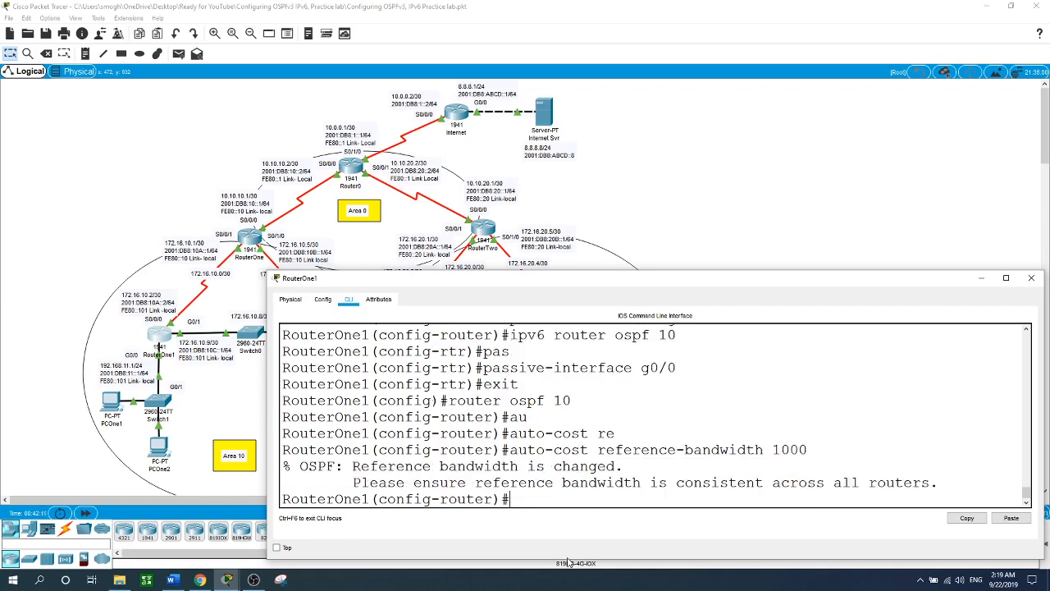
Step: Set RouterOne1's auto-cost reference bandwidth to 1000 under the IPv6 OSPF process 10
type("ipv6 ospf")
key("BackSpace")
key("BackSpace")
key("BackSpace")
key("BackSpace")
key("BackSpace")
type("router ospf 1")
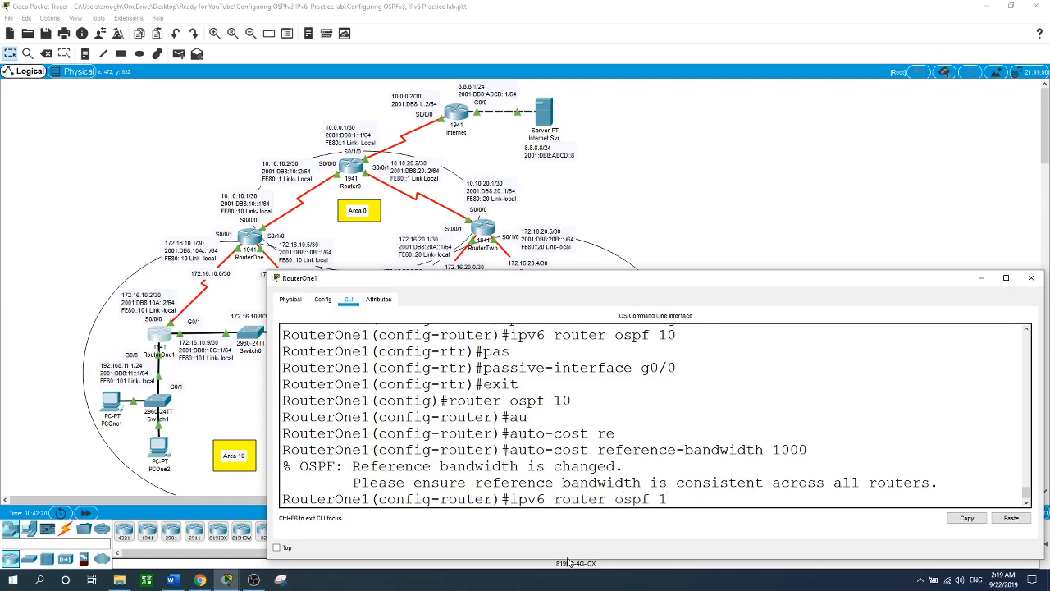
type("0")
key("Return")
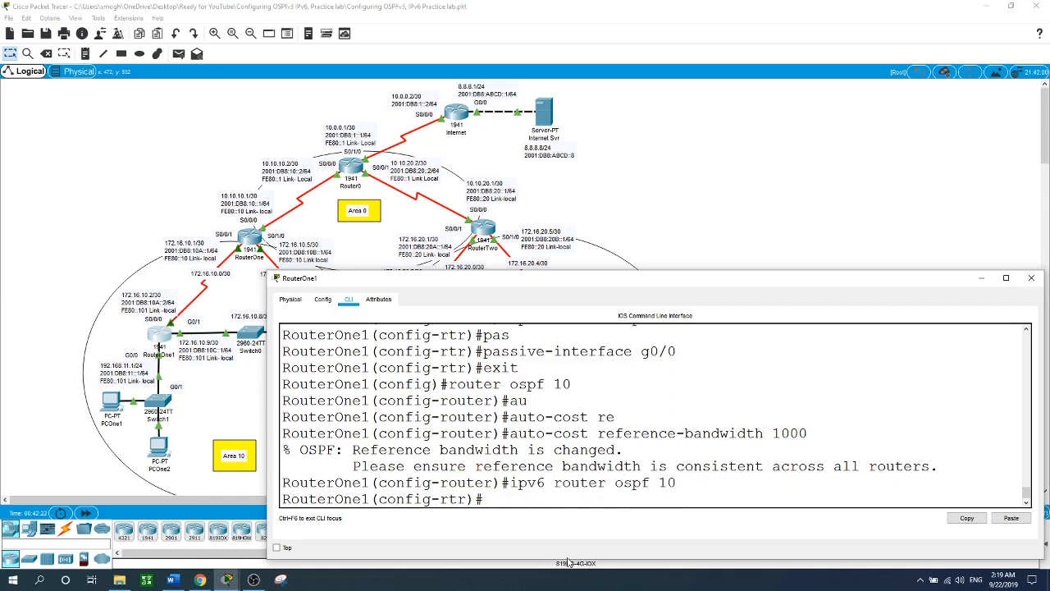
type("au")
key("Tab")
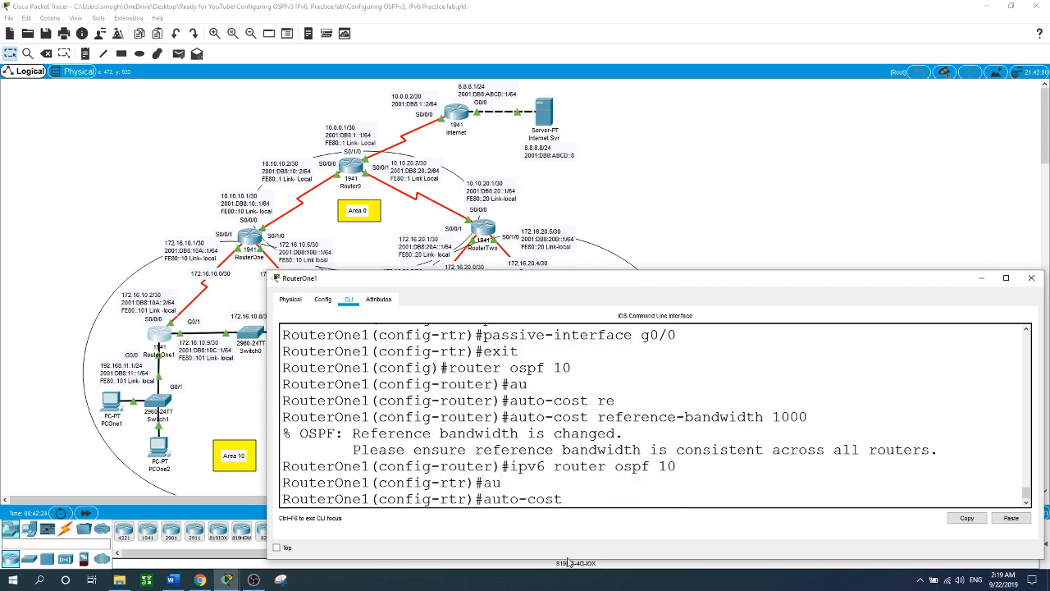
type("re")
key("Tab")
type("1")
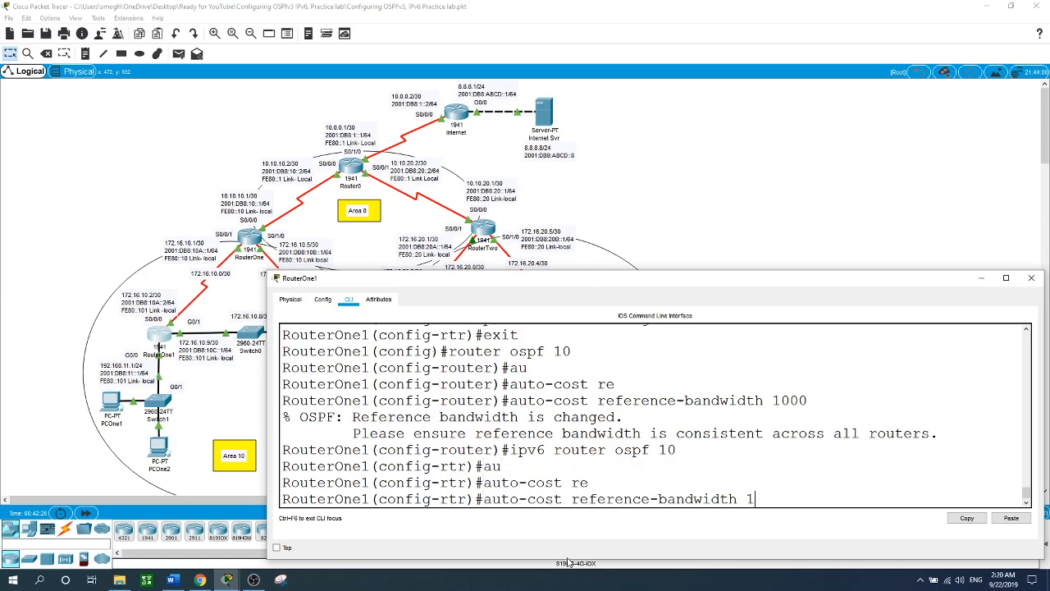
type("000")
key("Return")
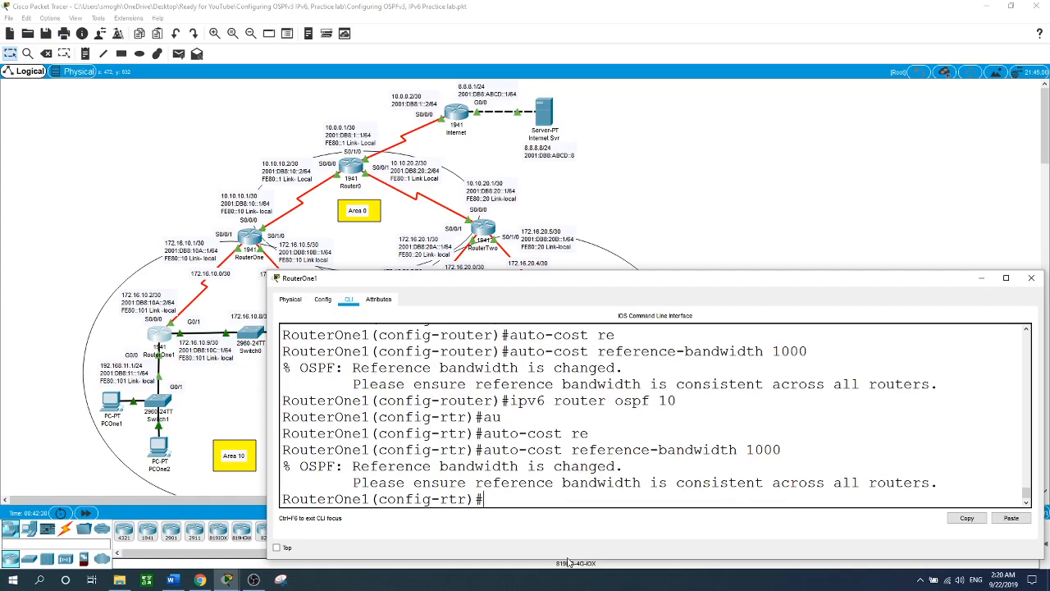
Step: On RouterOne2, leave the IPv6 process configuration and set the auto-cost reference bandwidth to 1000 under the IPv4 OSPF process 10
left_click(775, 144)
left_click(348, 333)
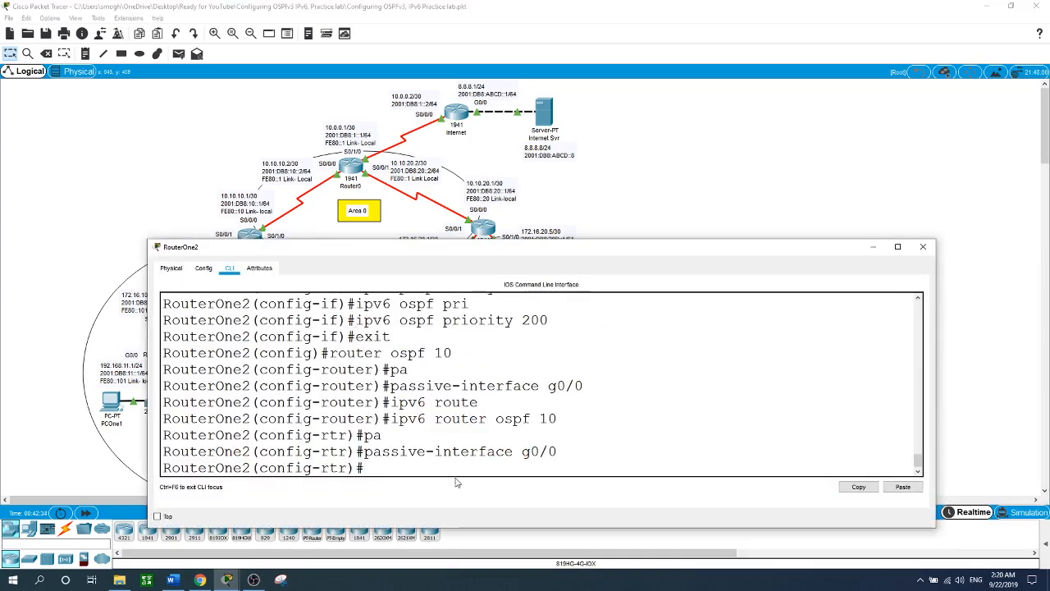
type("exit")
key("Return")
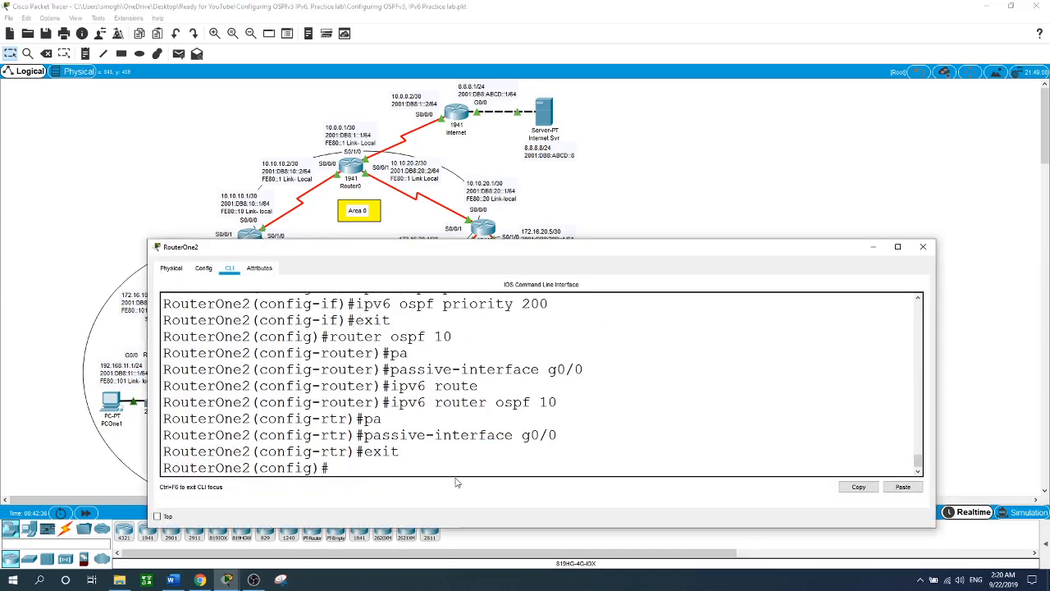
type("router ospf 19")
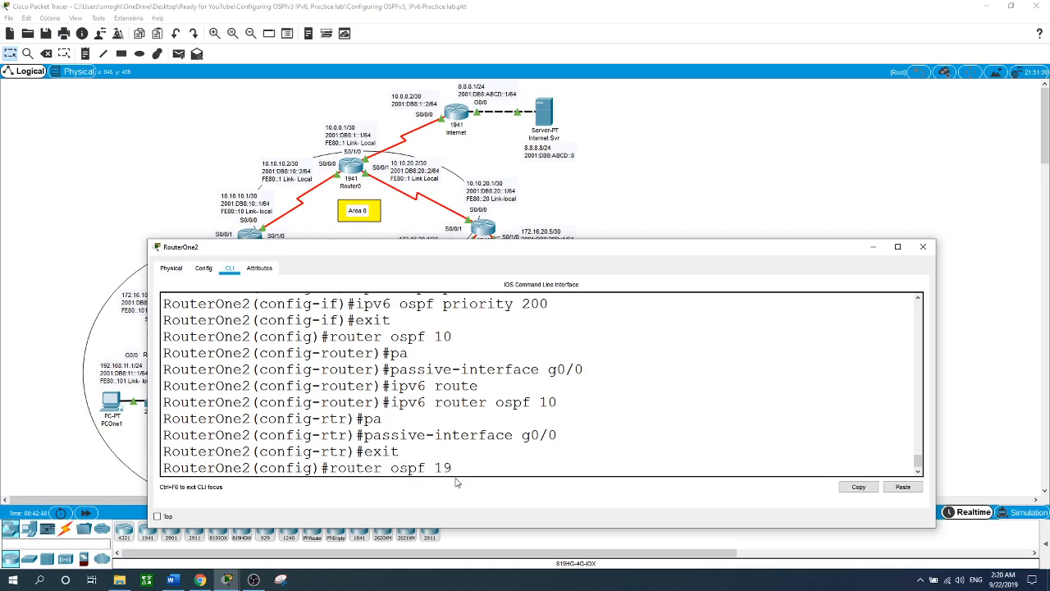
key("BackSpace")
type("0")
key("Return")
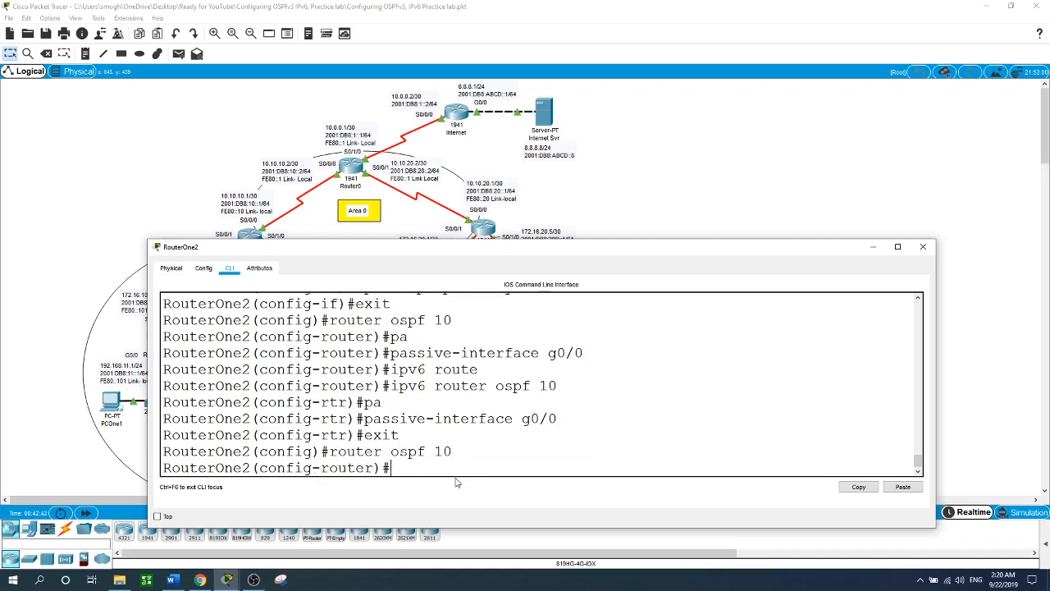
type("au")
key("Tab")
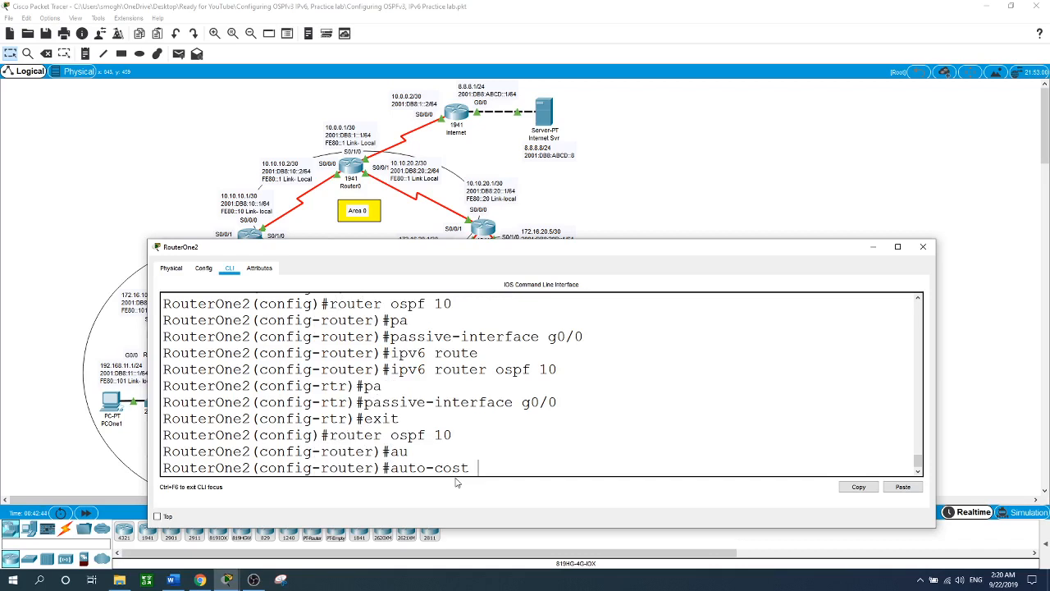
type("re")
key("Tab")
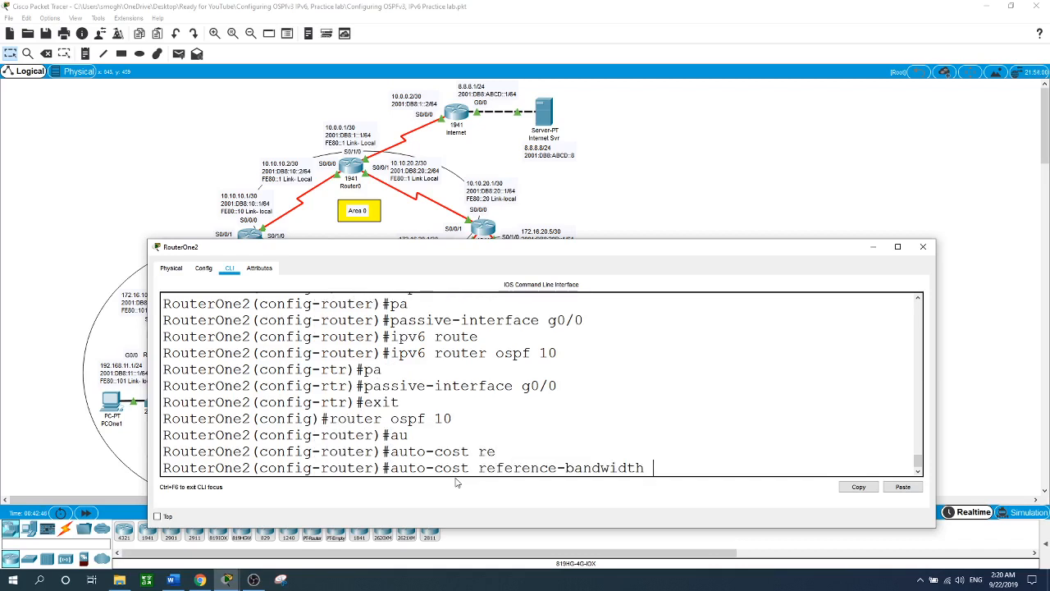
type("1000")
key("Return")
Step: Set RouterOne2's auto-cost reference bandwidth to 1000 under the IPv6 OSPF process 10
type("ip")
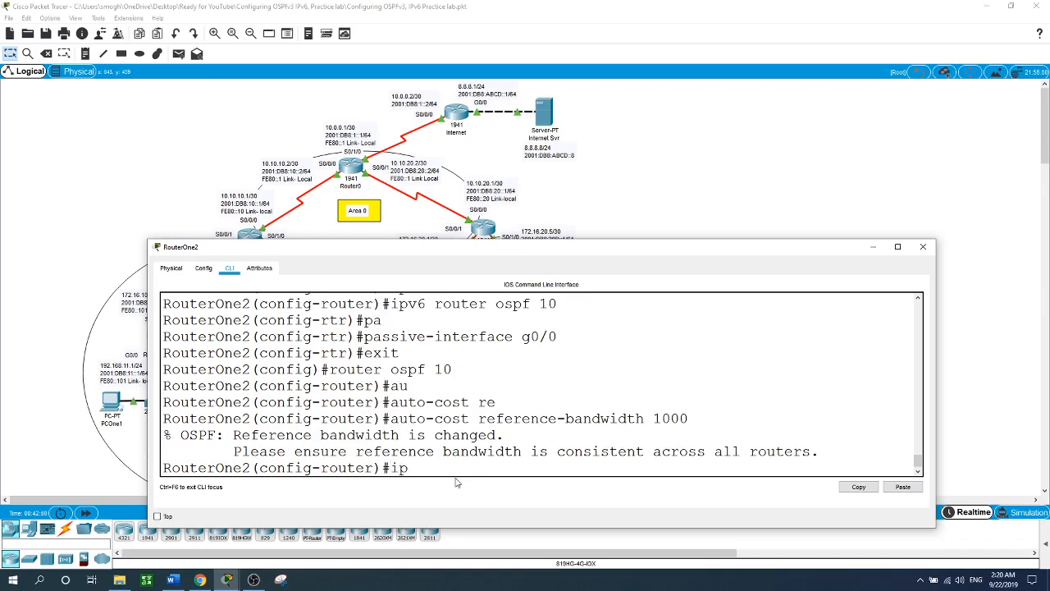
type("v6 router ospf 10")
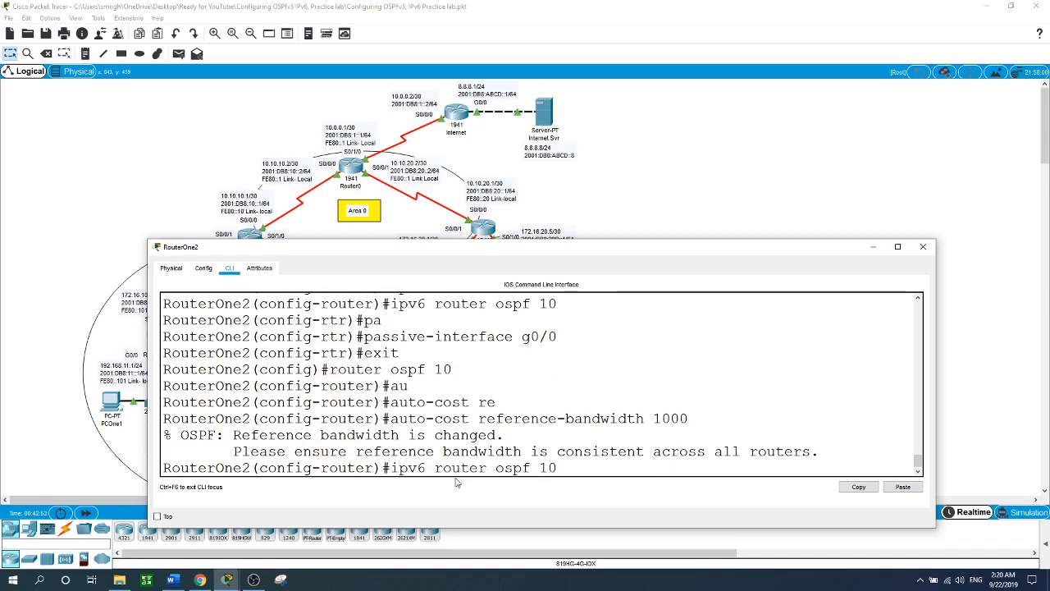
key("Return")
type("au")
key("Tab")
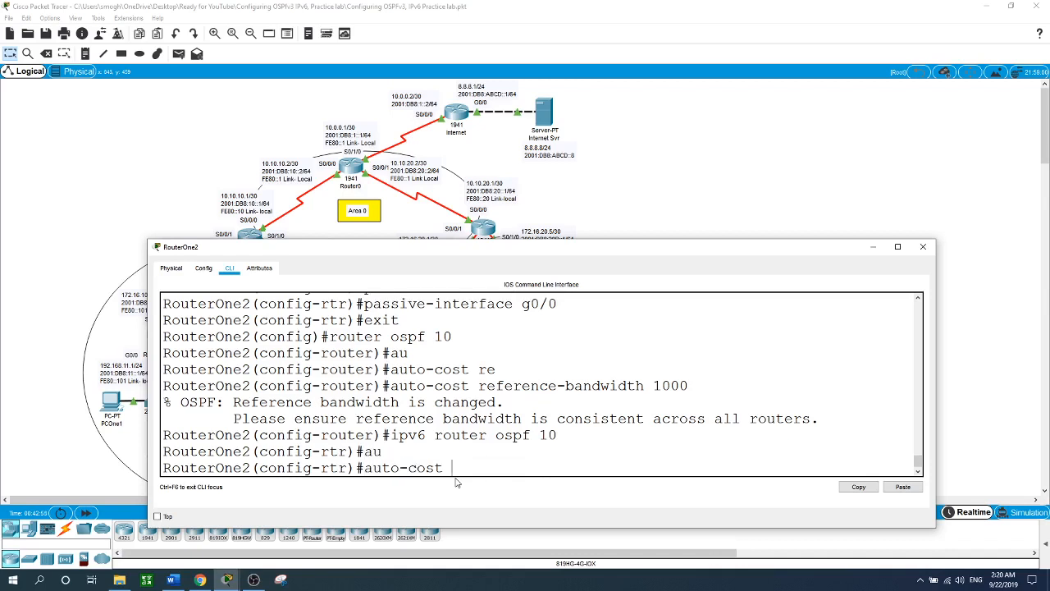
type("r")
key("Tab")
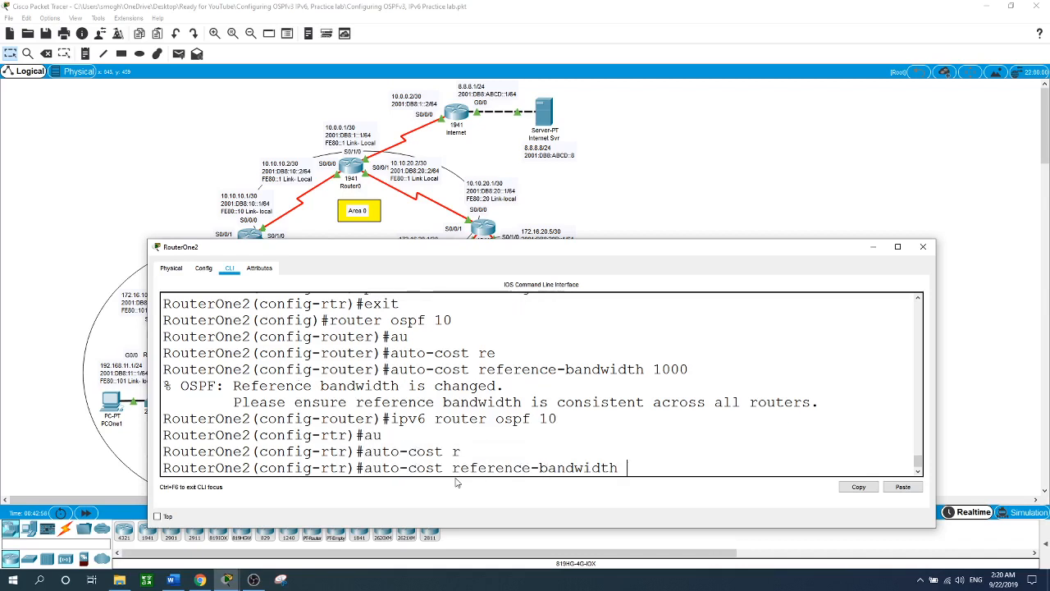
type("1000")
key("Return")
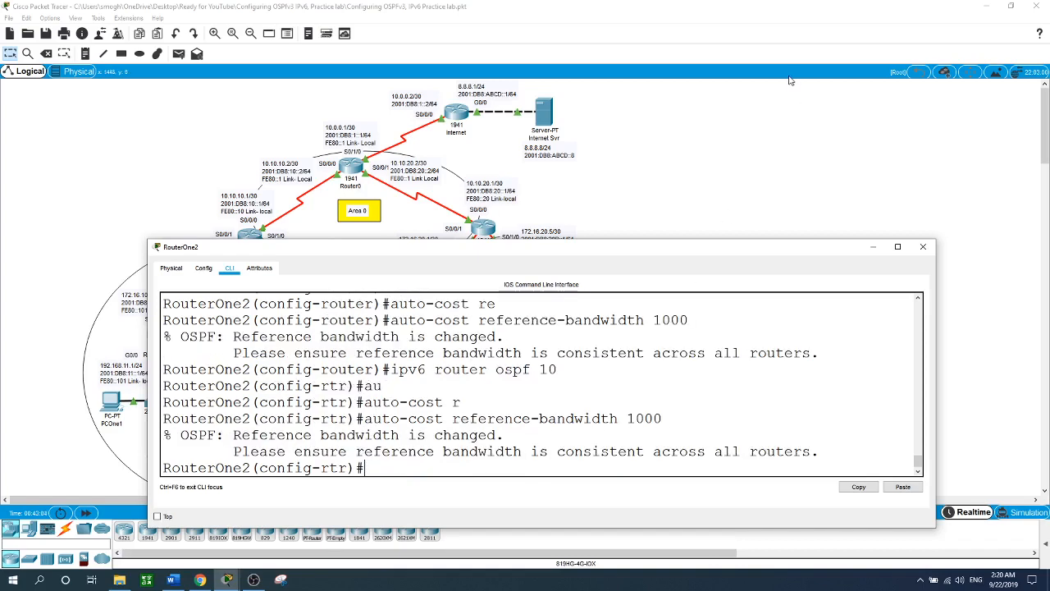
Step: On RouterTwo1, leave the IPv6 process configuration and set the auto-cost reference bandwidth to 1000 under the IPv4 OSPF process 10
left_click(707, 154)
left_click(409, 331)
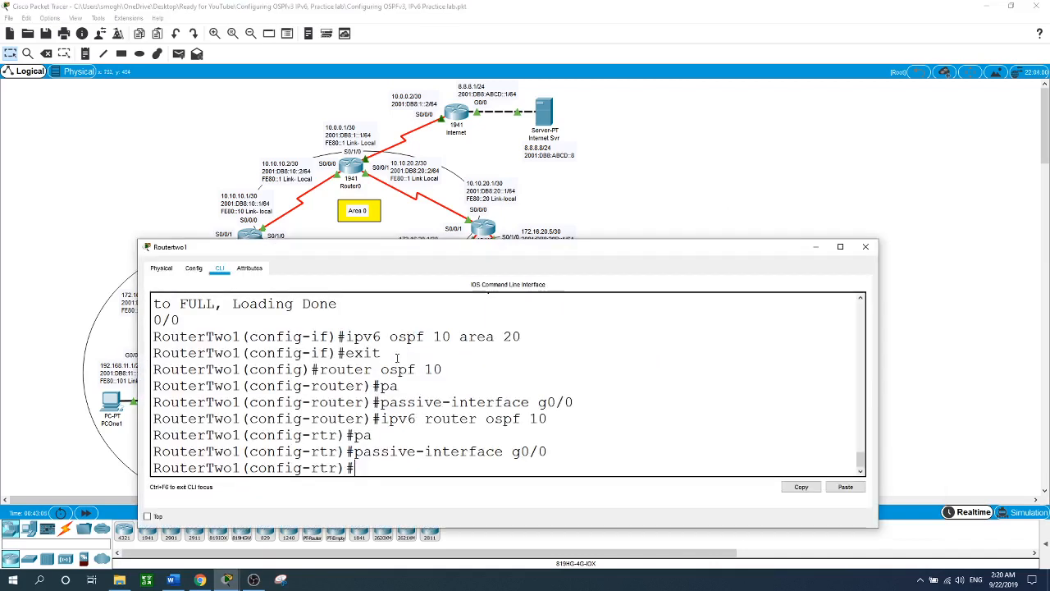
type("exit")
key("Return")
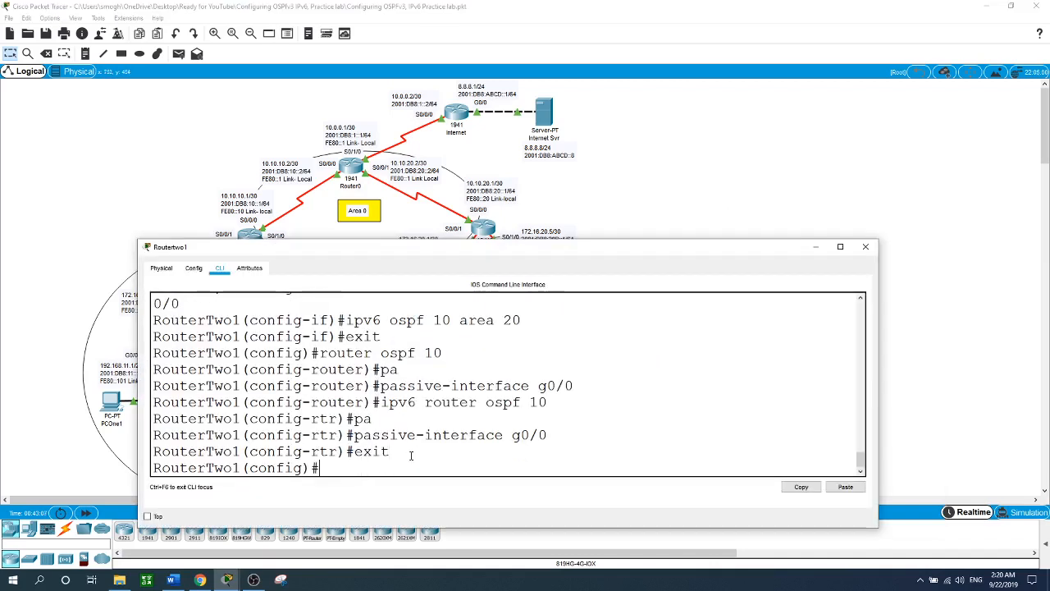
type("router ospf 10")
key("Return")
type("au")
key("Tab")
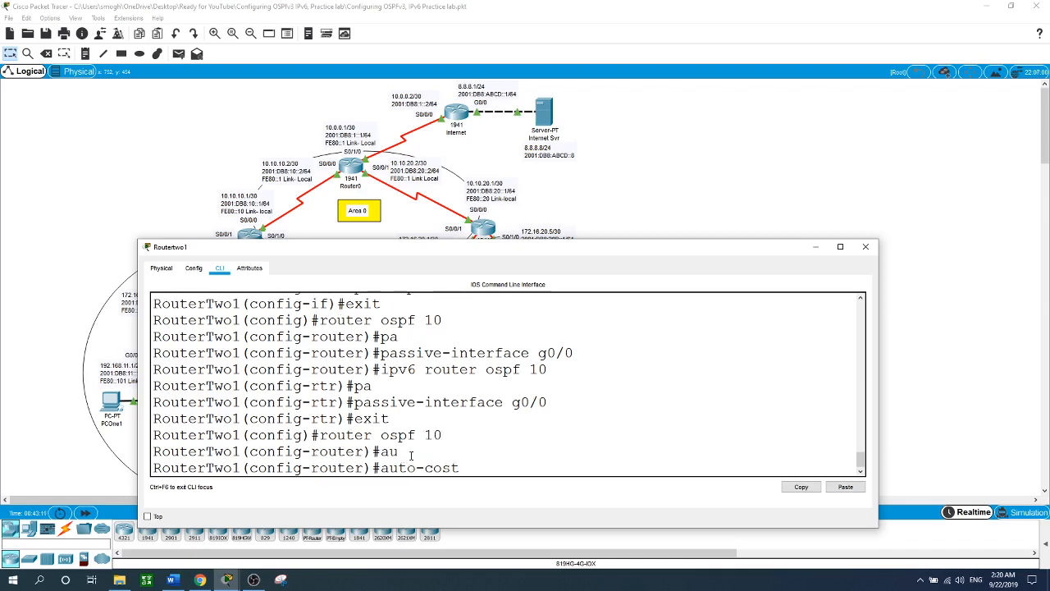
key("Tab")
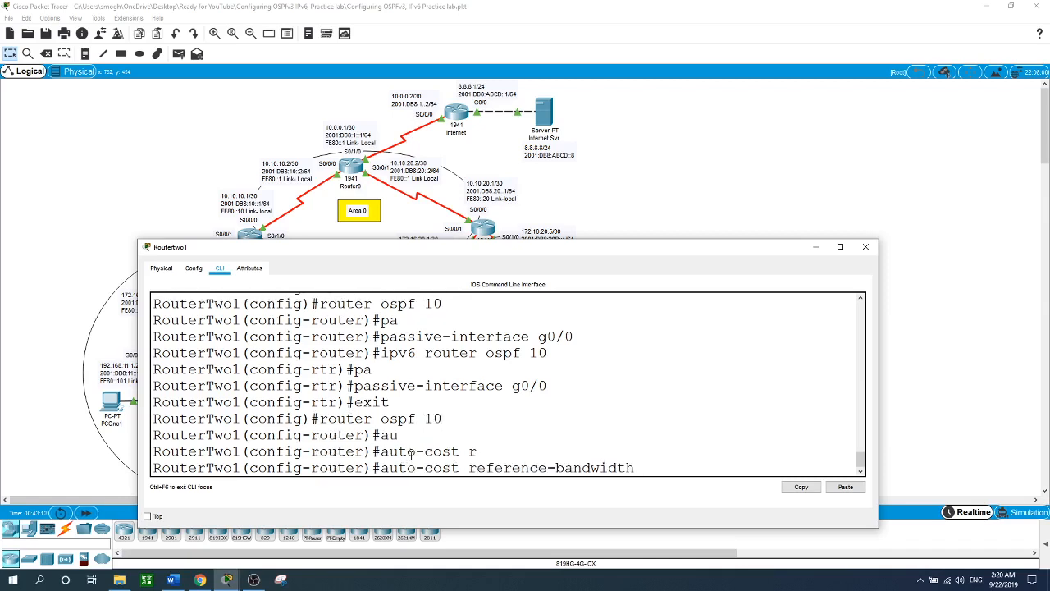
type("1000")
key("Return")
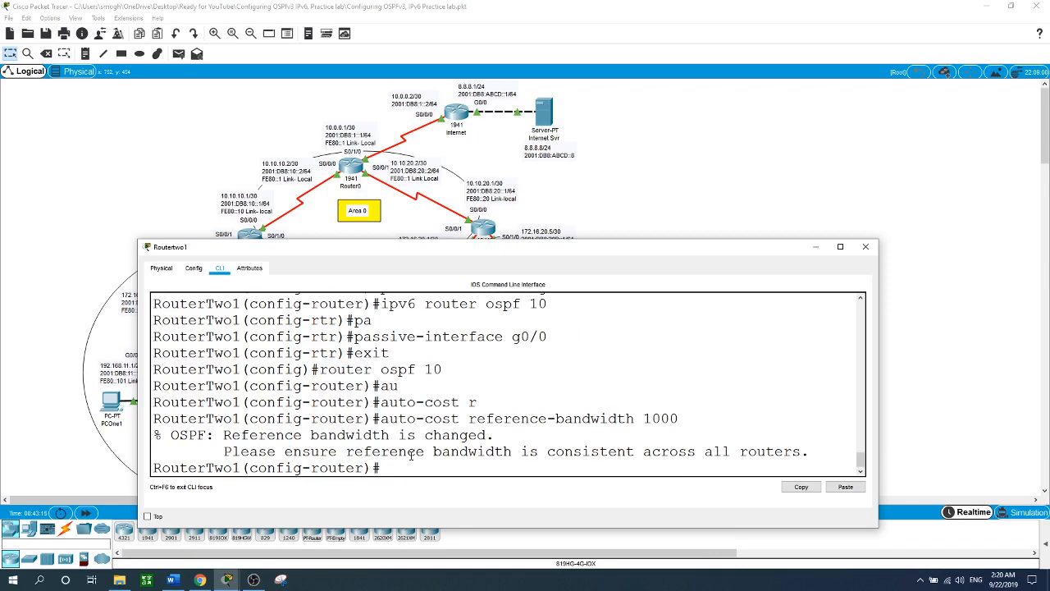
Step: Set RouterTwo1's auto-cost reference bandwidth to 1000 under the IPv6 OSPF process 10
type("ipv6")
type(" ospf")
key("BackSpace")
key("BackSpace")
key("BackSpace")
key("BackSpace")
key("BackSpace")
type("router ospf 10")
key("Return")
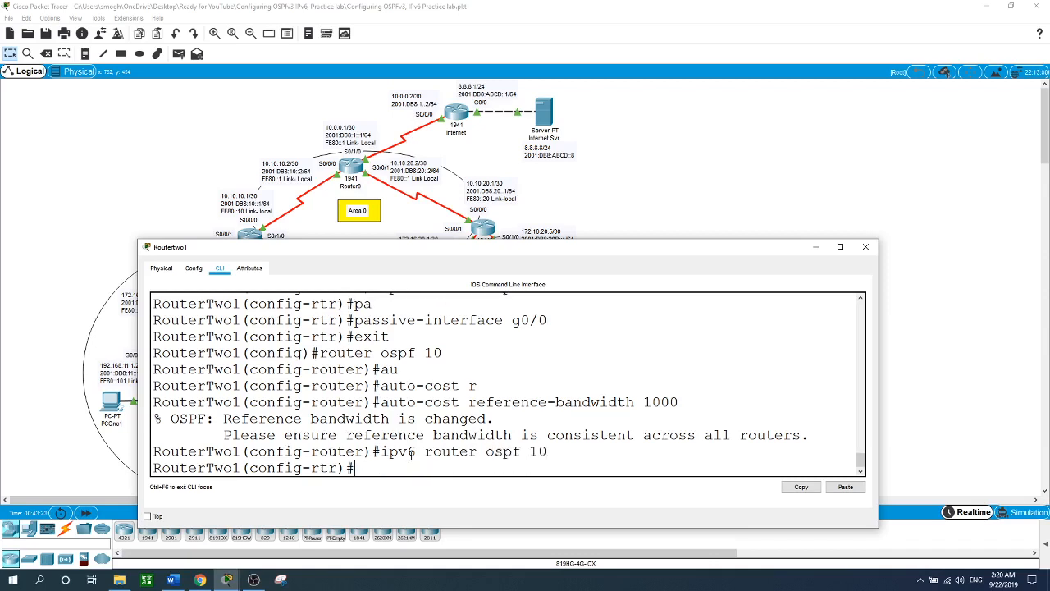
type("au")
key("Tab")
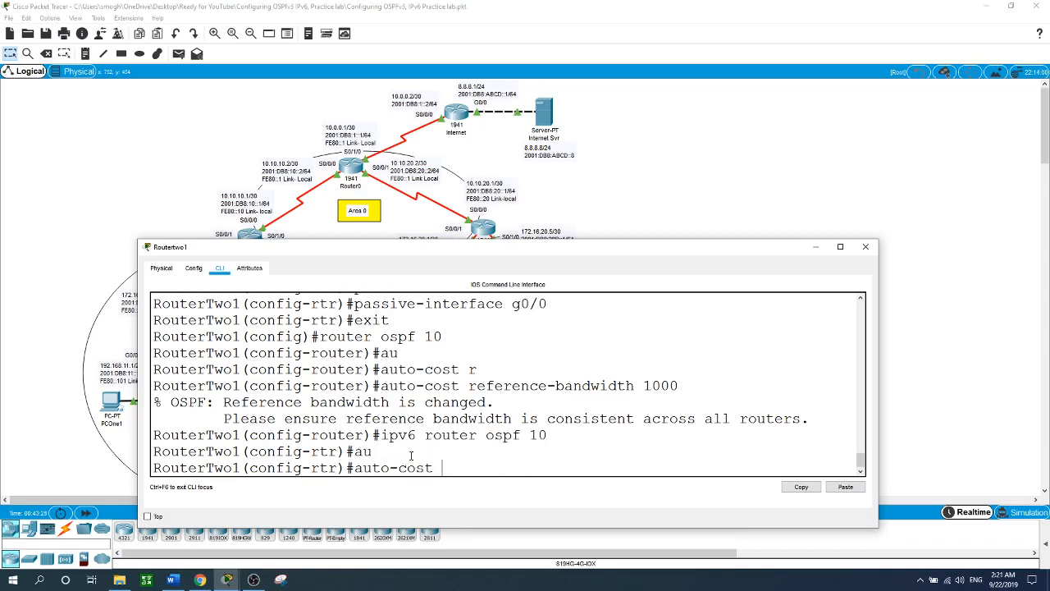
type("re")
key("Tab")
type("1000")
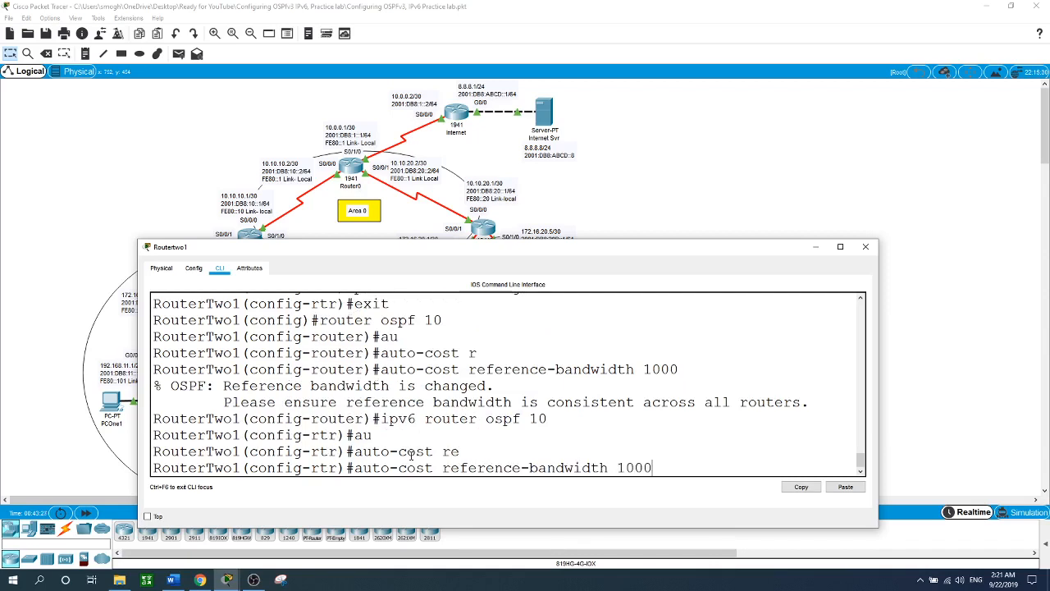
key("Return")
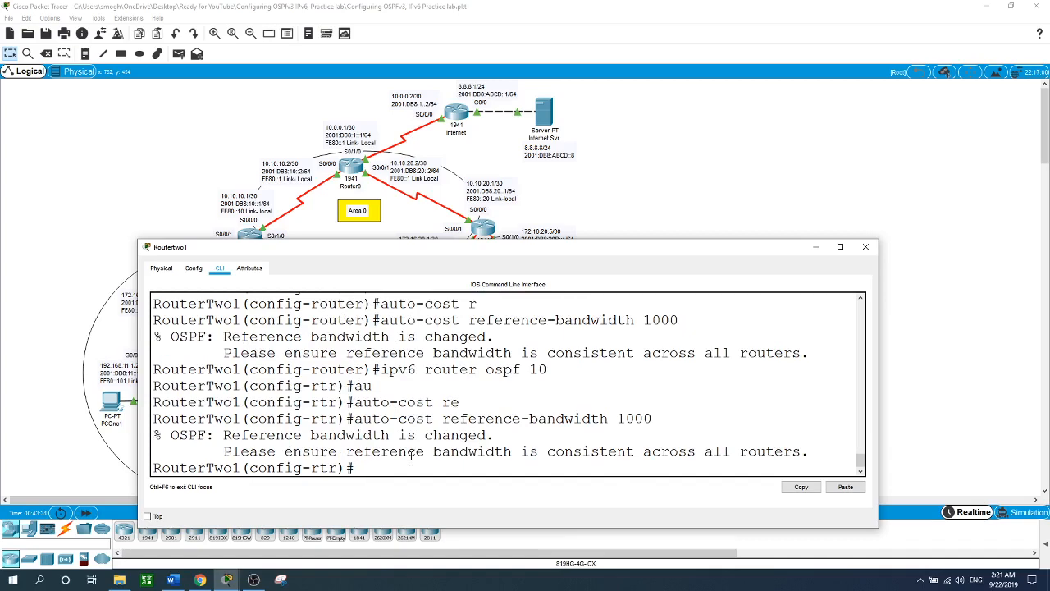
Step: On RouterTwo2, leave the IPv6 process configuration and set the auto-cost reference bandwidth to 1000 under the IPv4 OSPF process 10
left_click(695, 170)
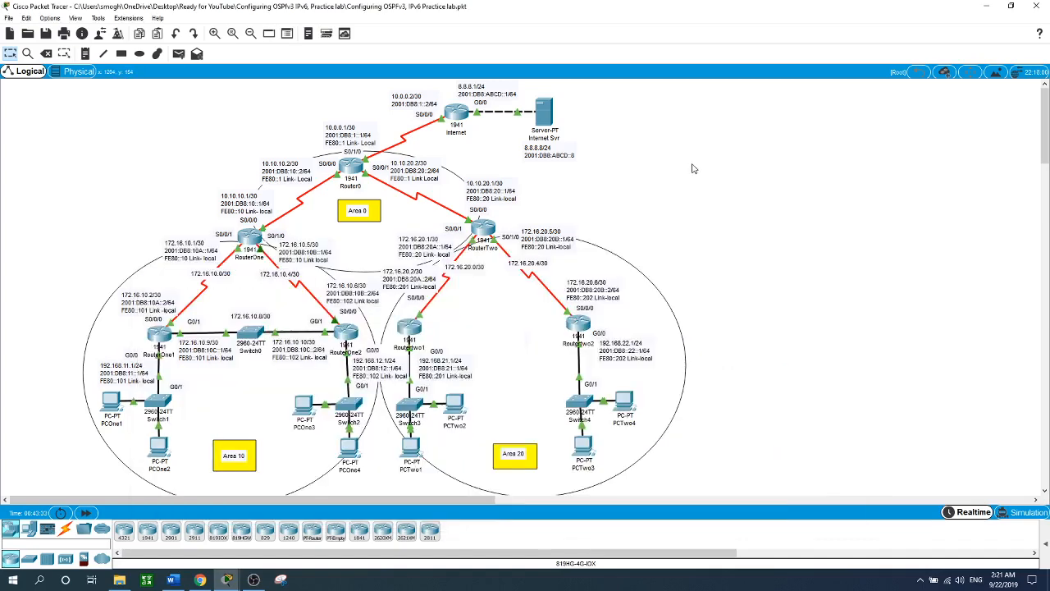
left_click(578, 324)
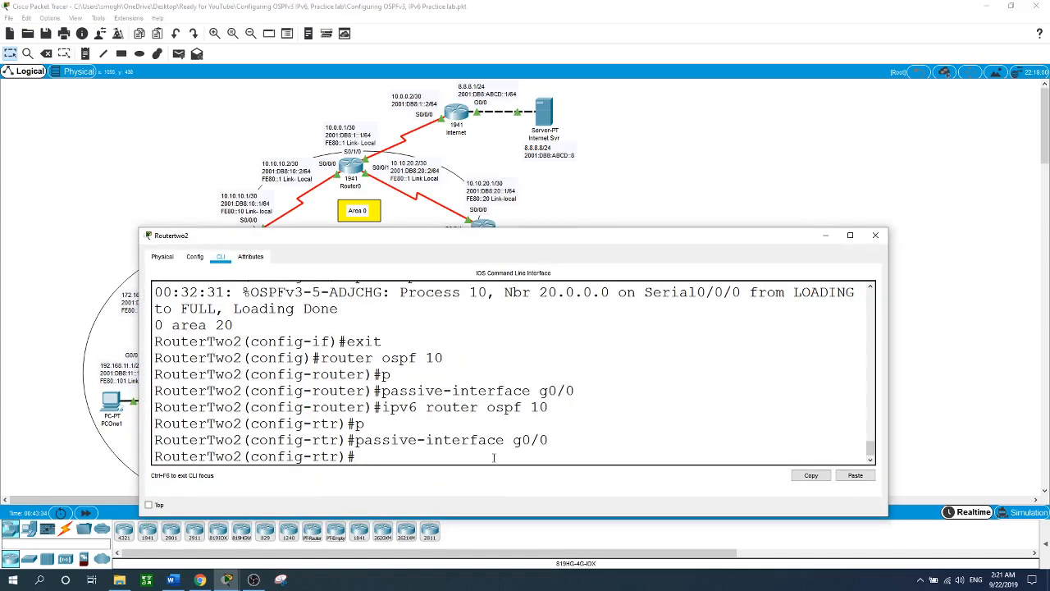
type("exit")
key("Return")
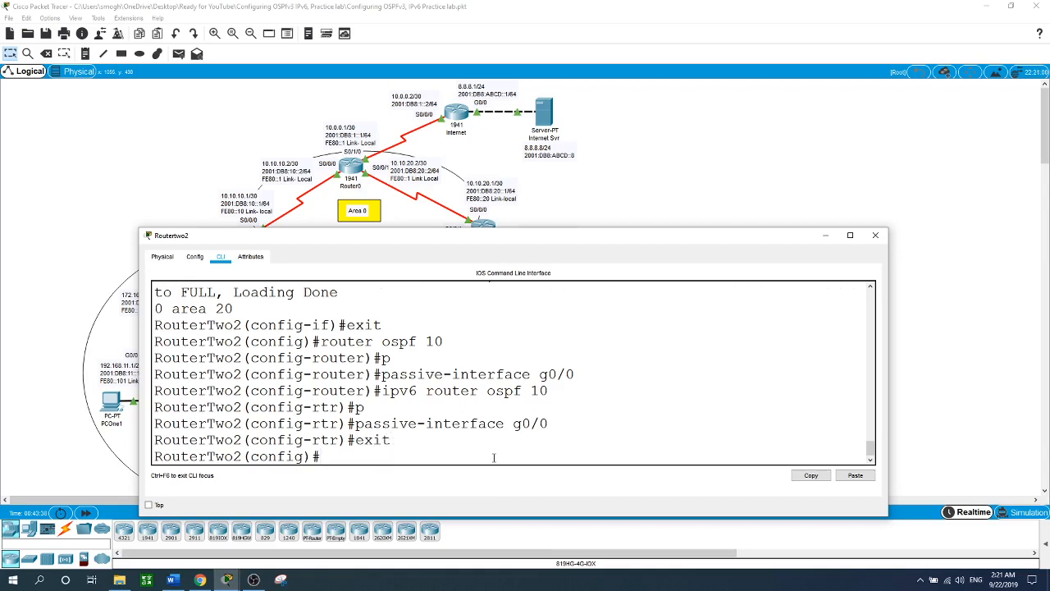
type("router ospf 10")
key("Return")
type("au")
key("Tab")
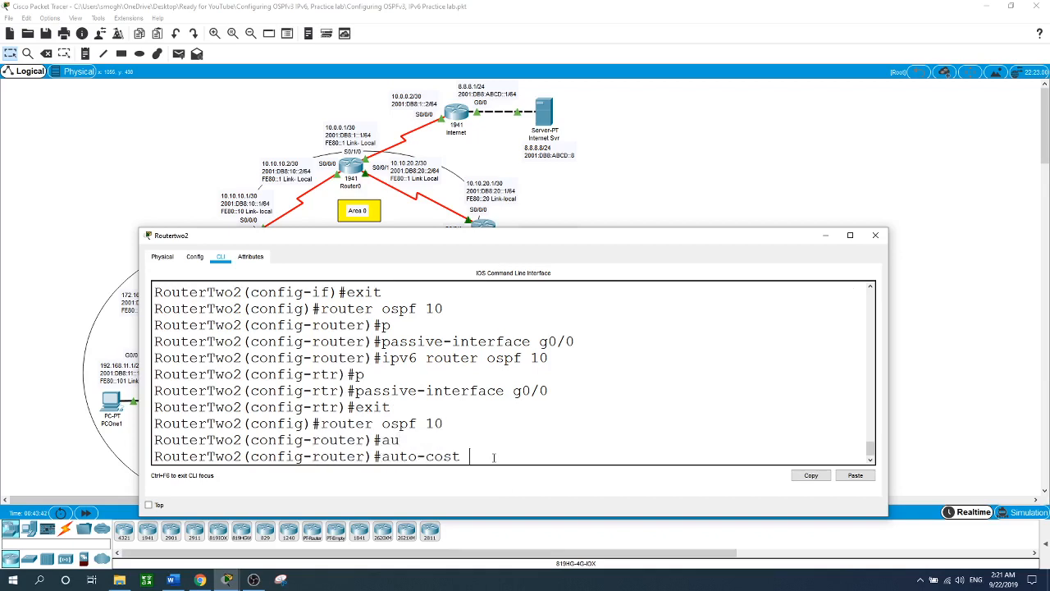
type("r")
key("Tab")
type("1000")
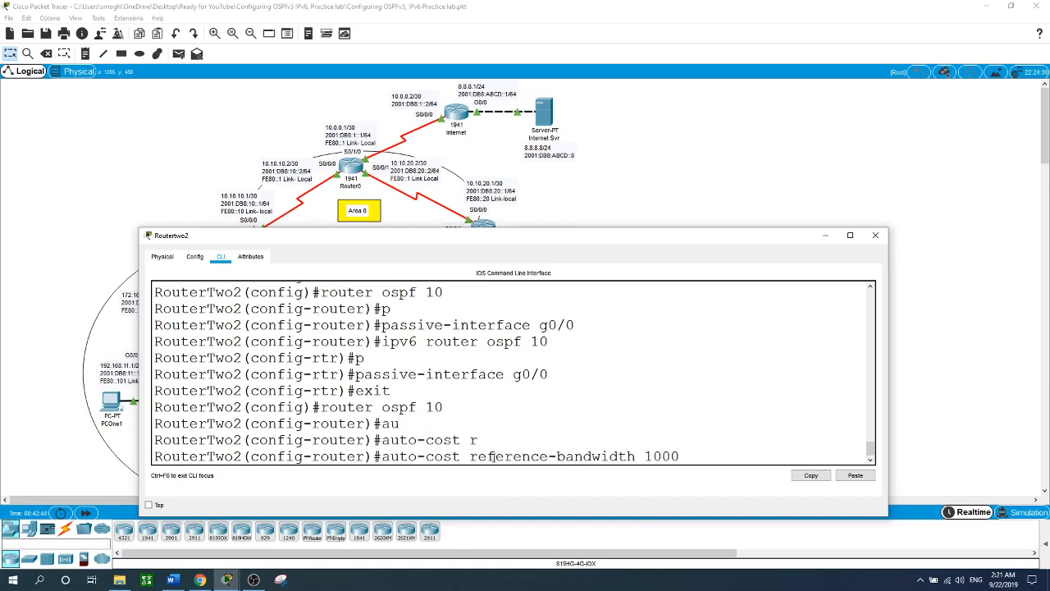
key("Return")
Step: Set RouterTwo2's auto-cost reference bandwidth to 1000 under the IPv6 OSPF process 10
type("i")
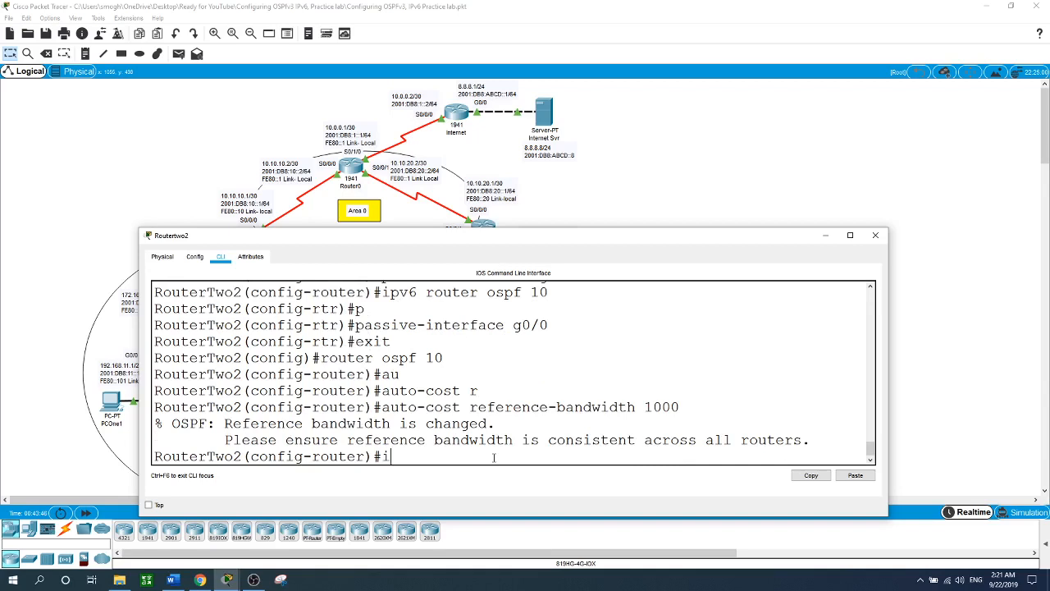
type("pv6 router qspf 10")
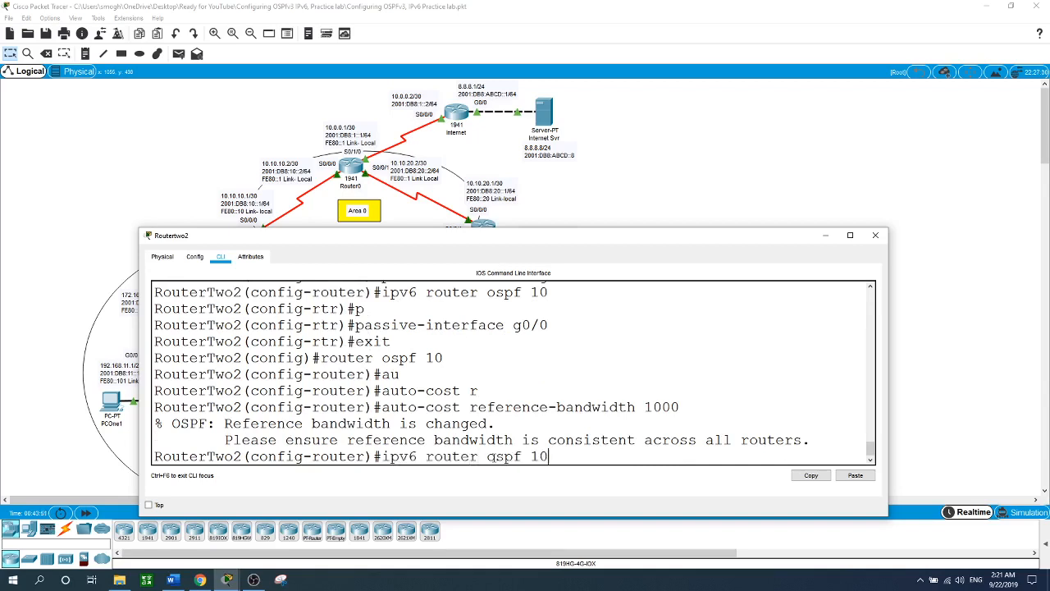
key("Return")
type("au")
key("Tab")
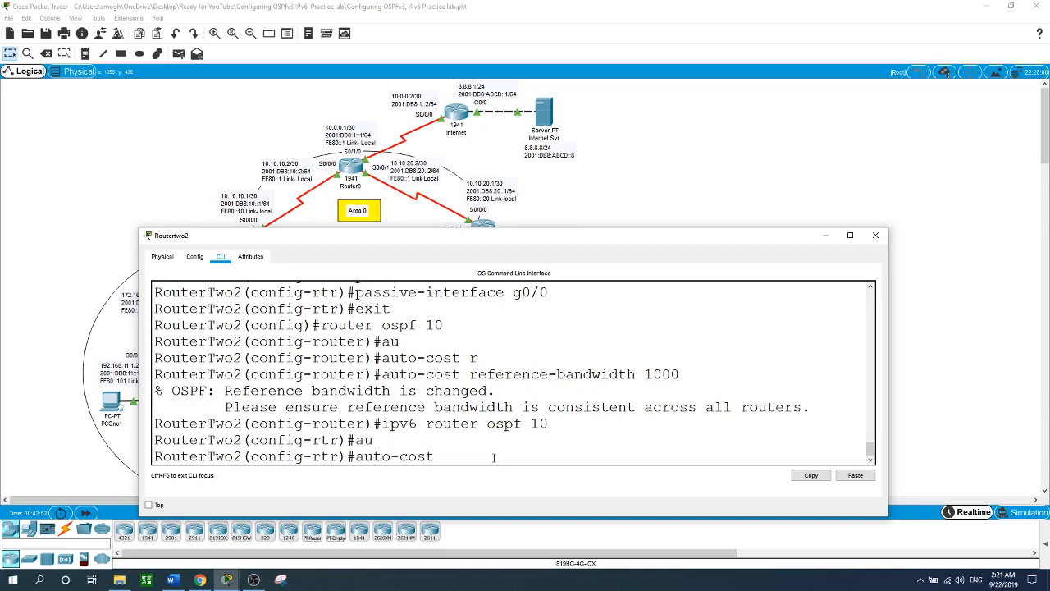
type("r")
key("Tab")
type("1000")
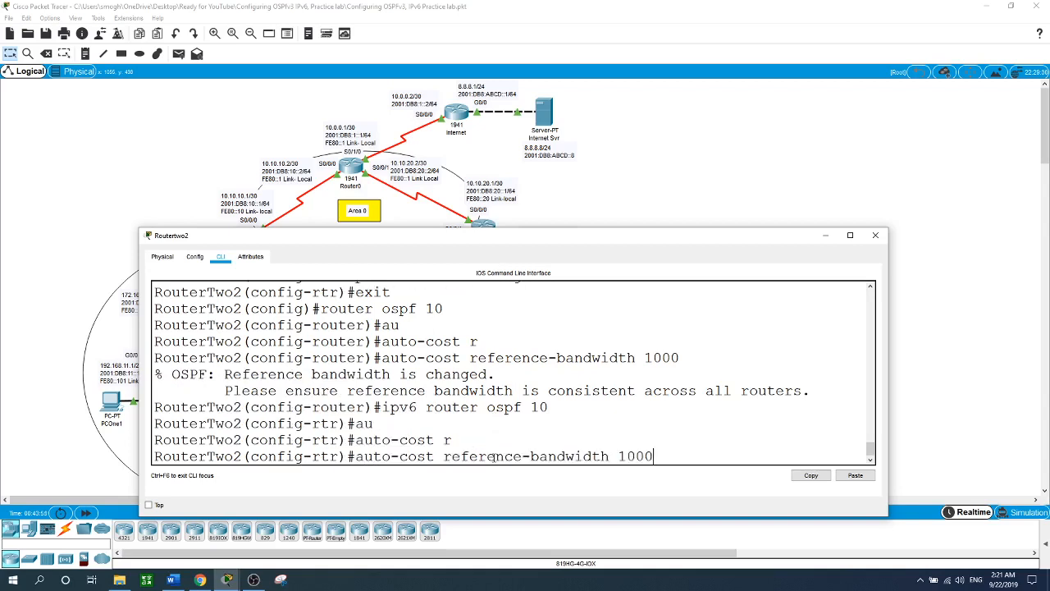
key("Return")
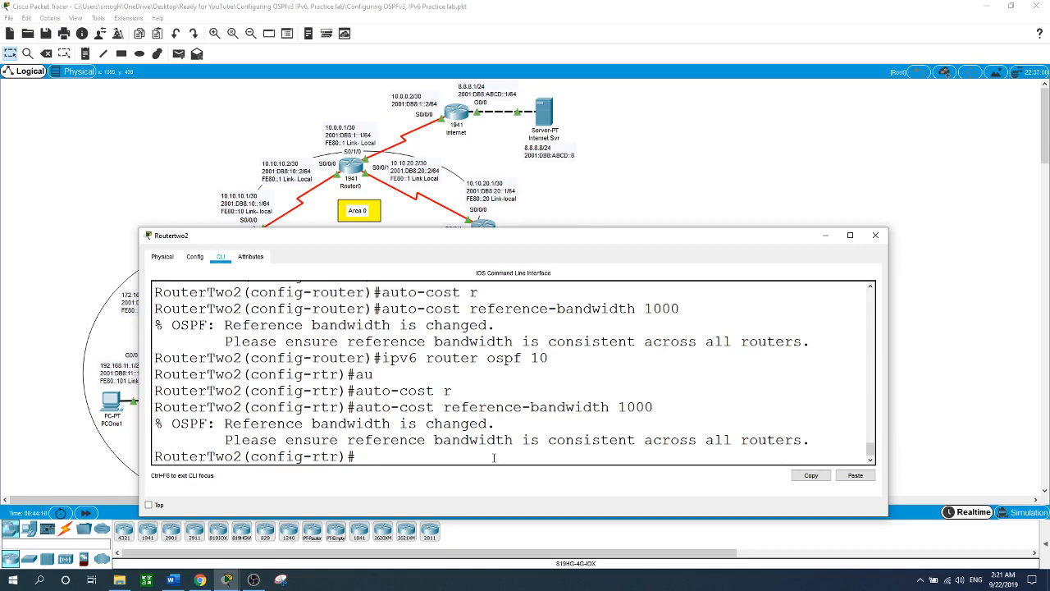
Step: On Router0, leave the IPv6 process configuration and enable default-information originate under the IPv4 OSPF process 10
left_click(673, 145)
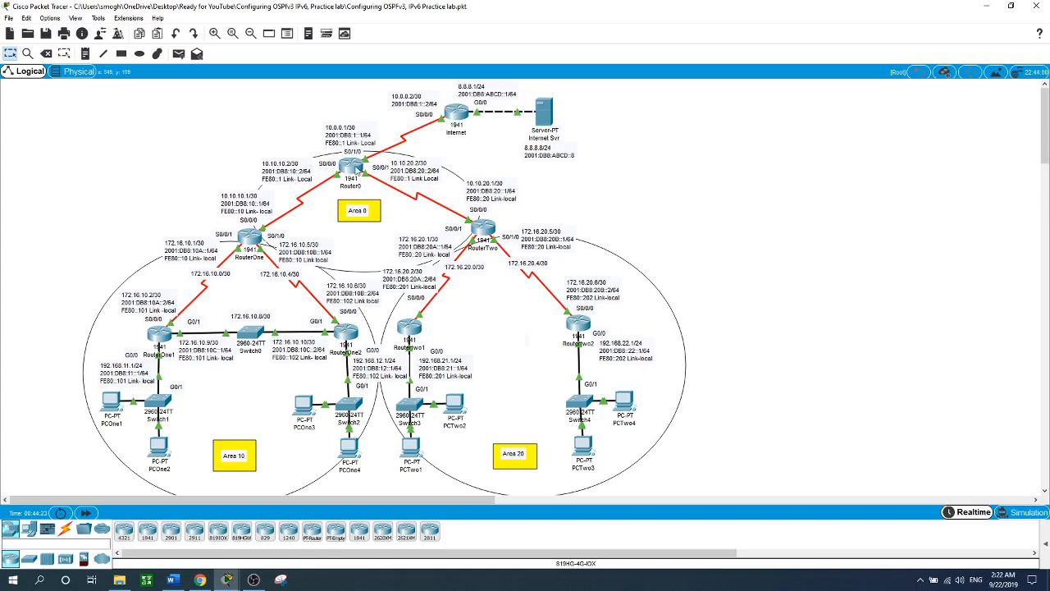
left_click(353, 168)
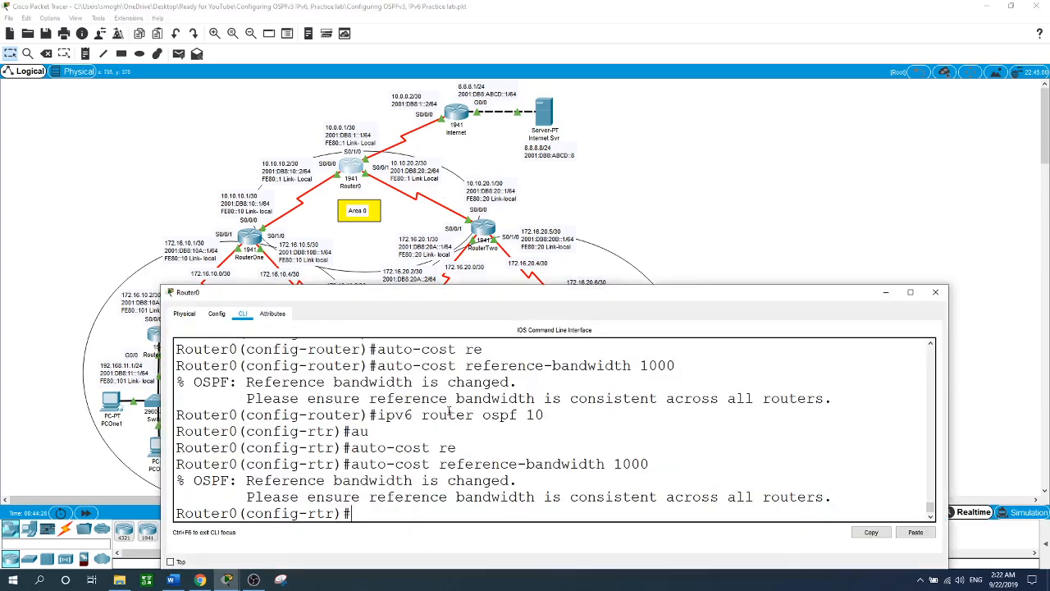
type("exit")
key("Return")
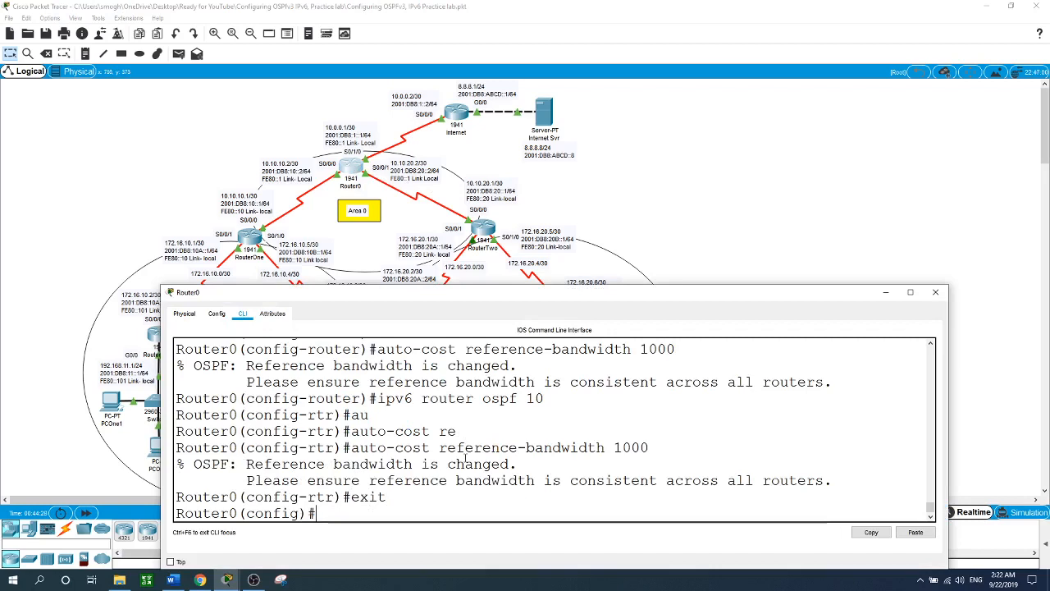
type("rout")
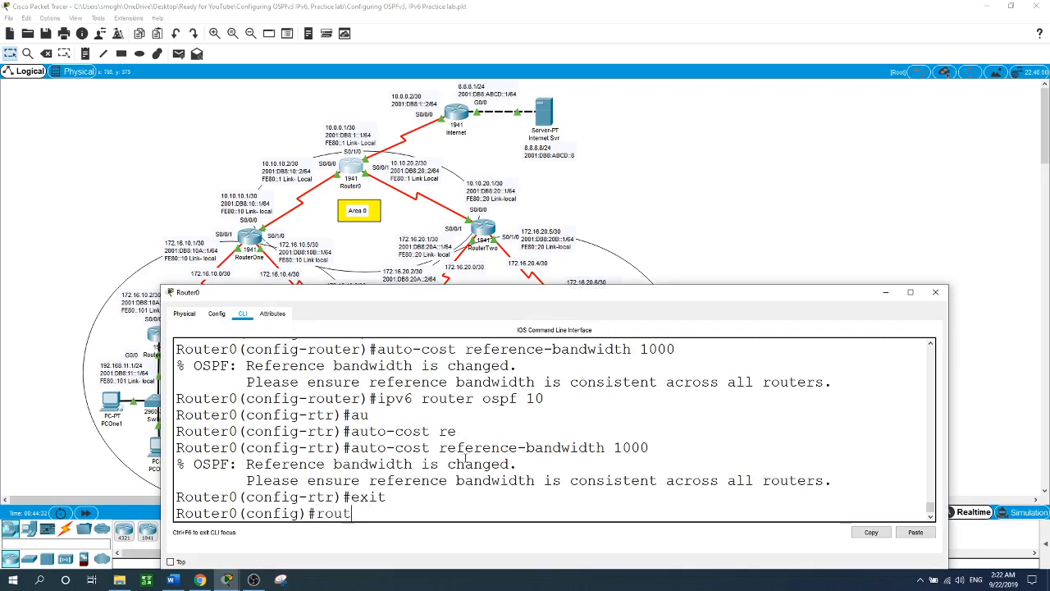
type("er ospf 10")
key("Return")
type("de")
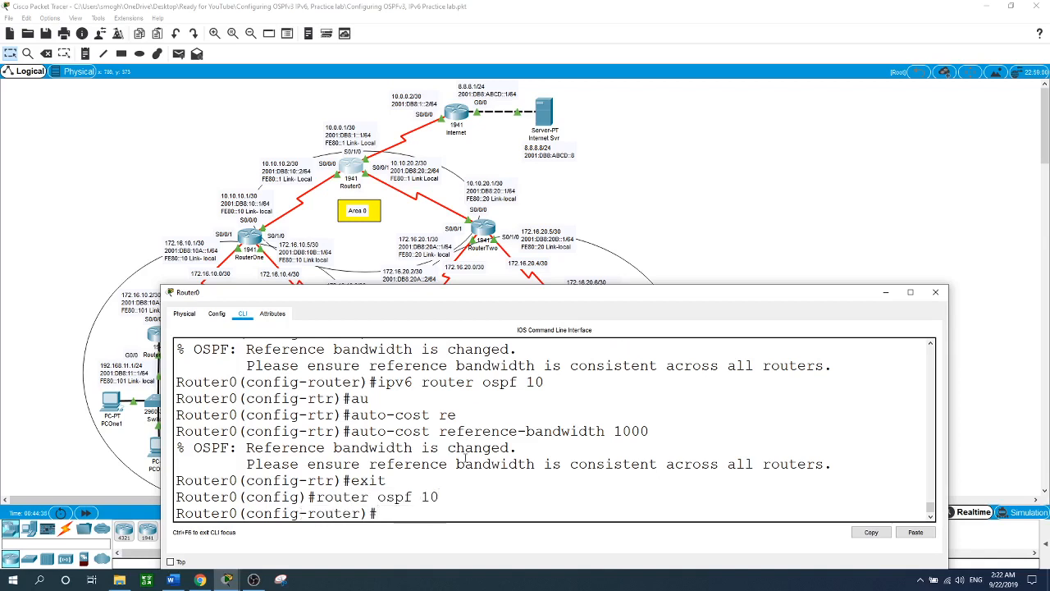
key("Tab")
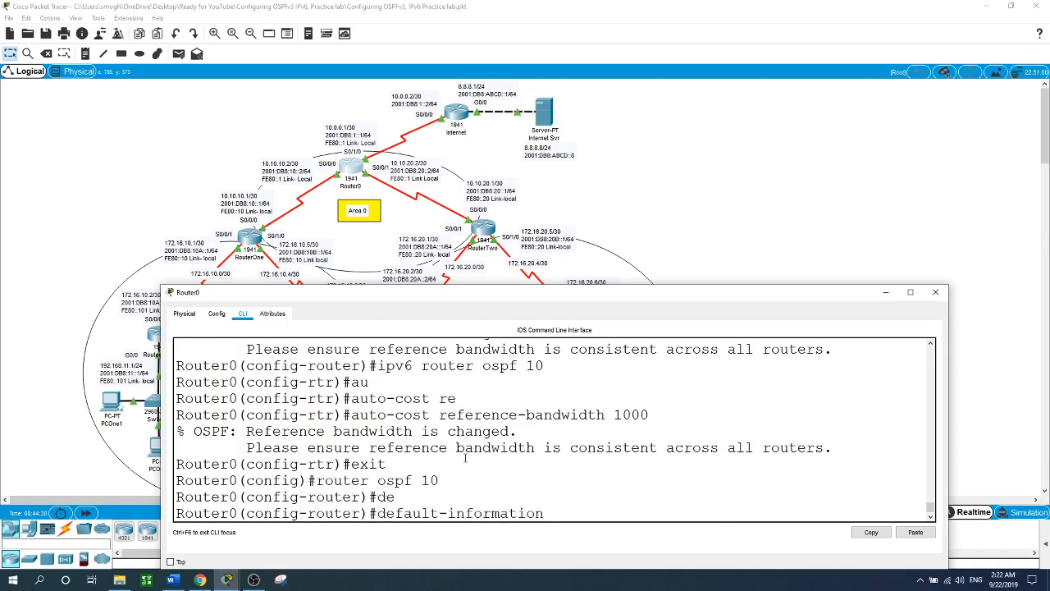
type("or")
key("Tab")
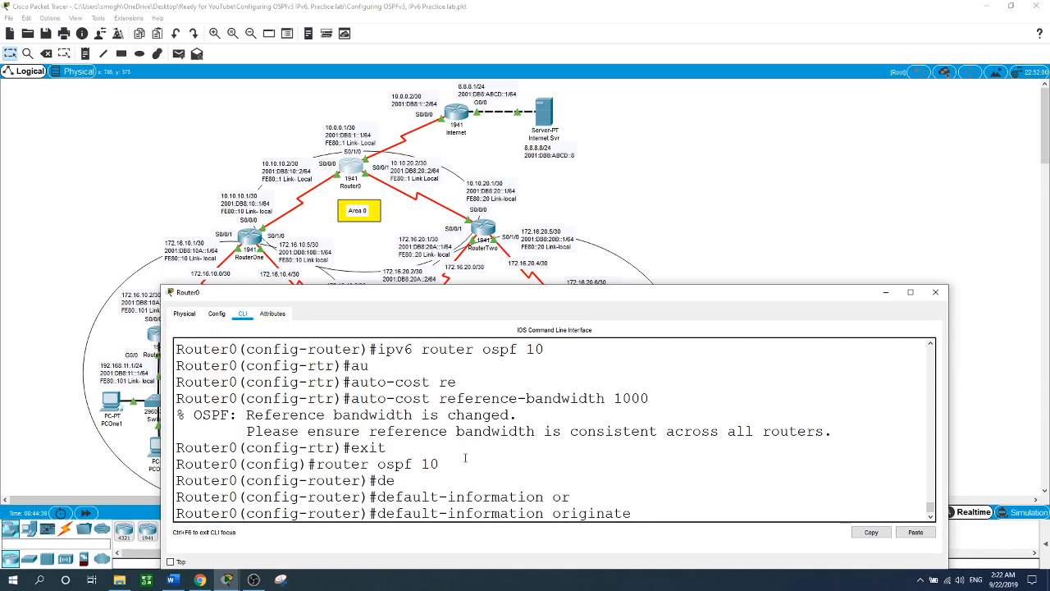
key("Return")
Step: Enable default-information originate on Router0 under the IPv6 OSPF process 10
type("ipr")
key("BackSpace")
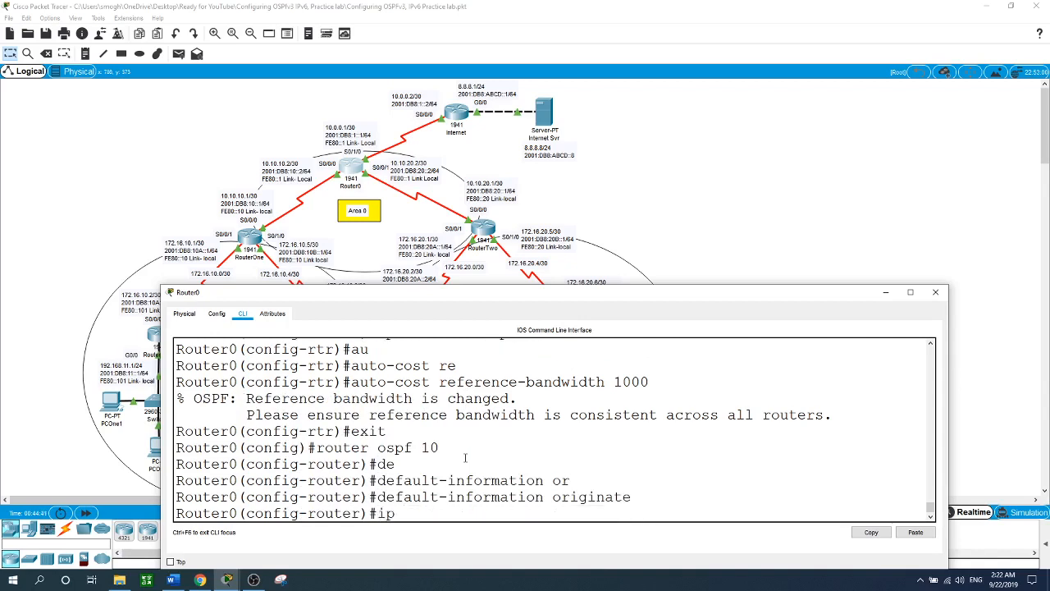
type("v6 router ospf 10")
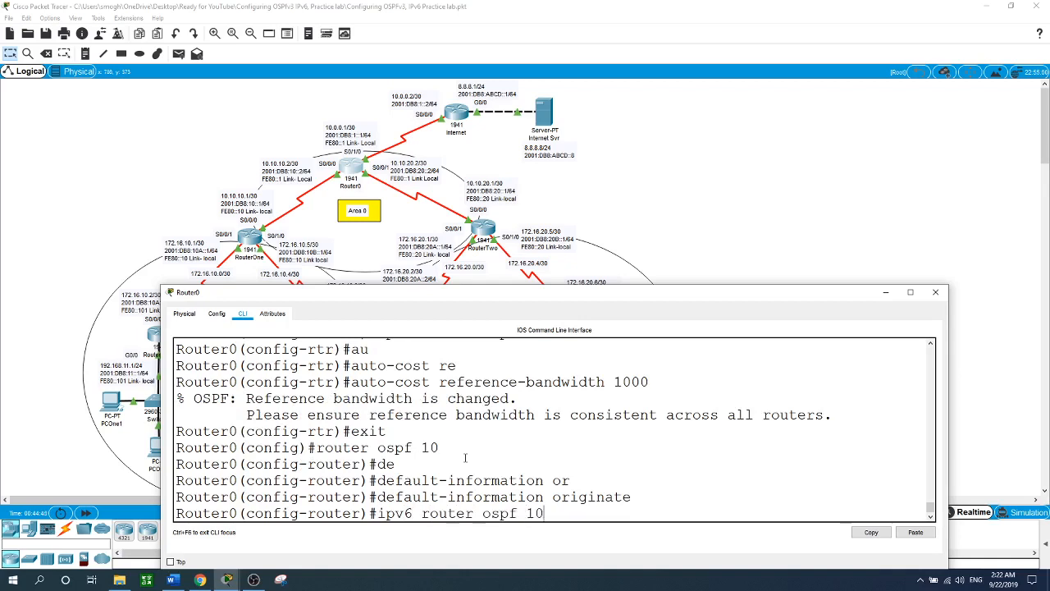
key("Return")
type("de")
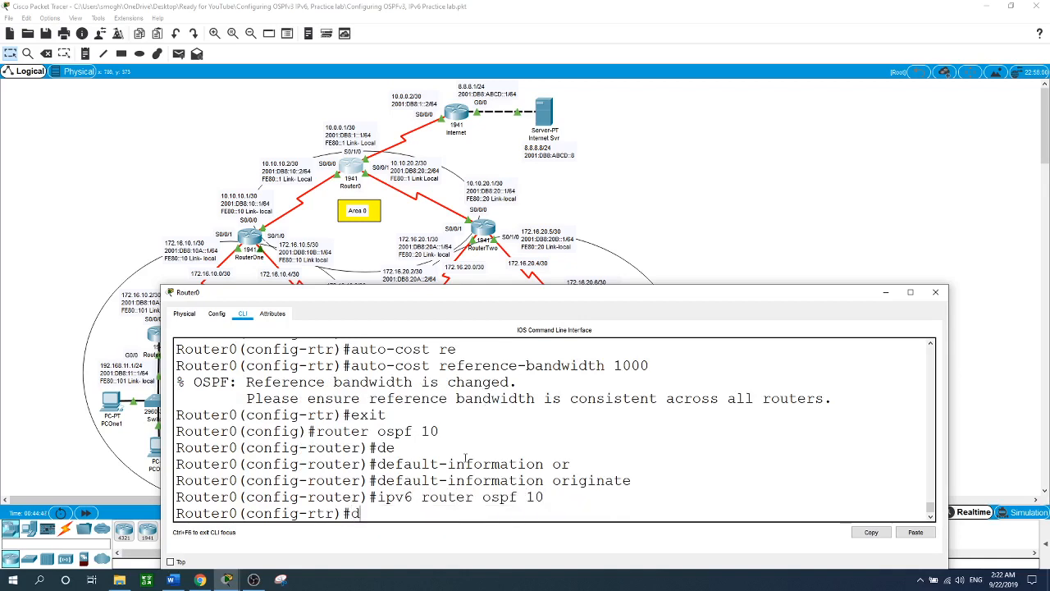
key("Tab")
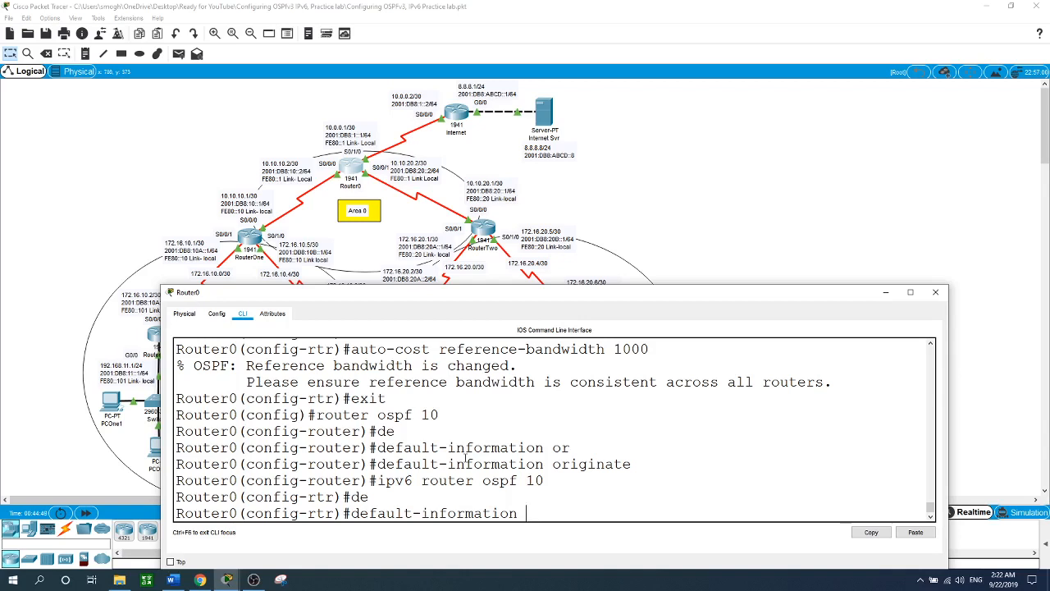
type("or")
key("Tab")
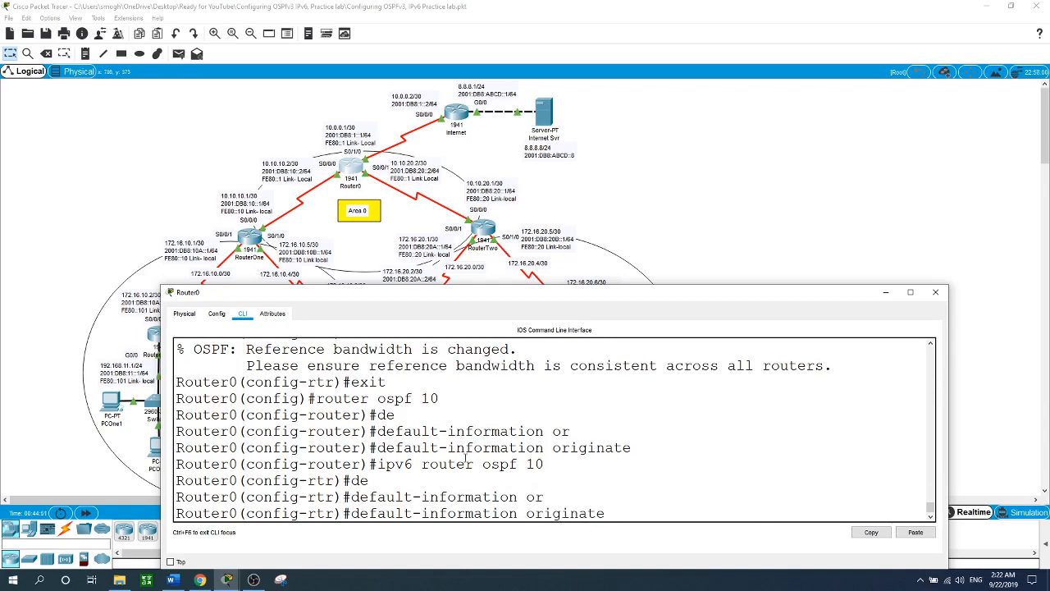
key("Return")
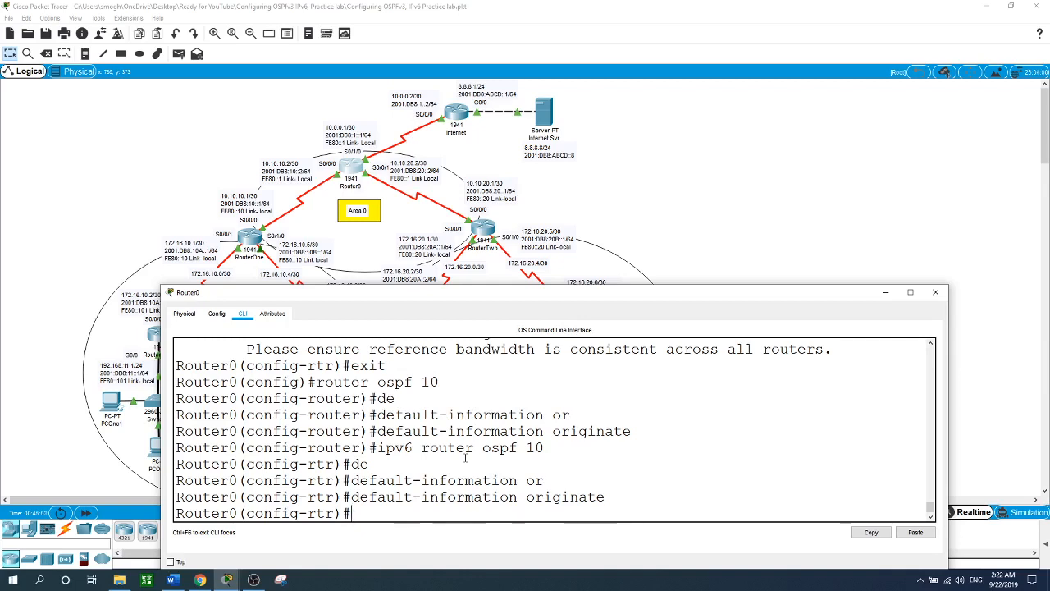
Step: On RouterOne1, leave the IPv6 OSPF process configuration and enter configuration of interface g0/1
left_click(685, 212)
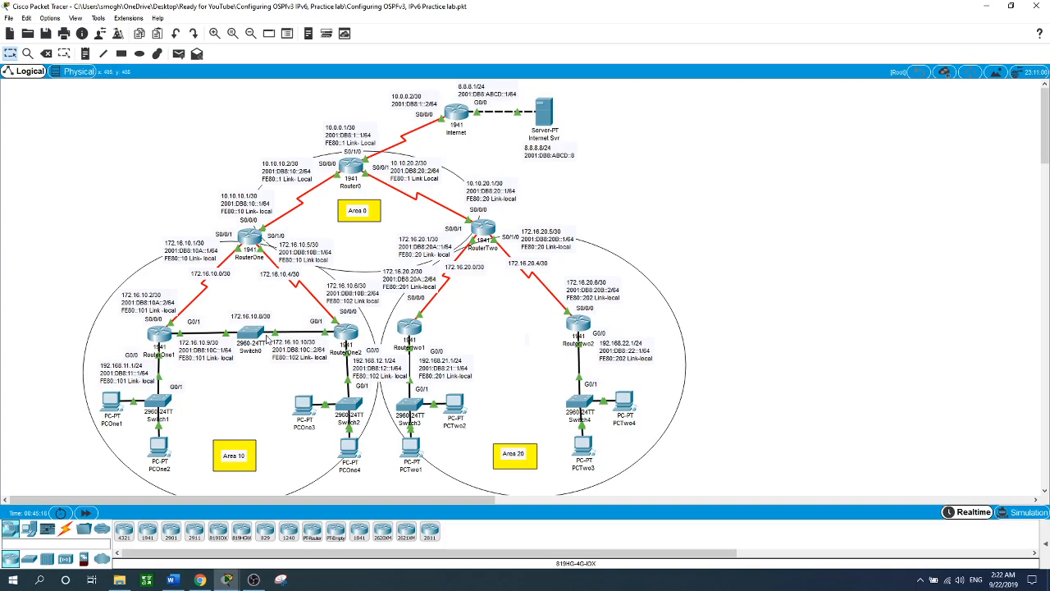
left_click(171, 344)
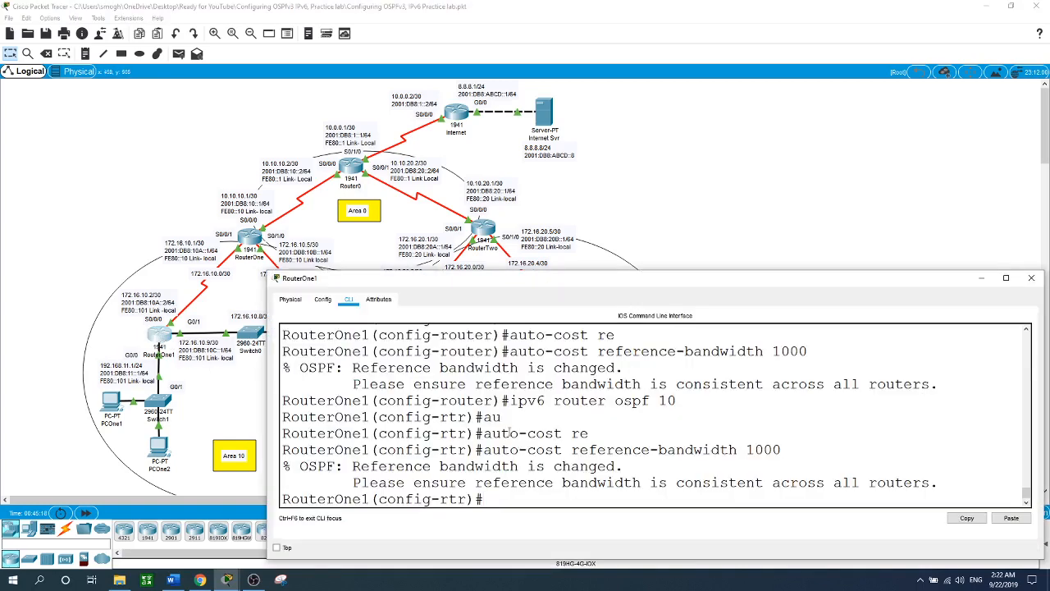
left_click_drag(548, 285, 520, 201)
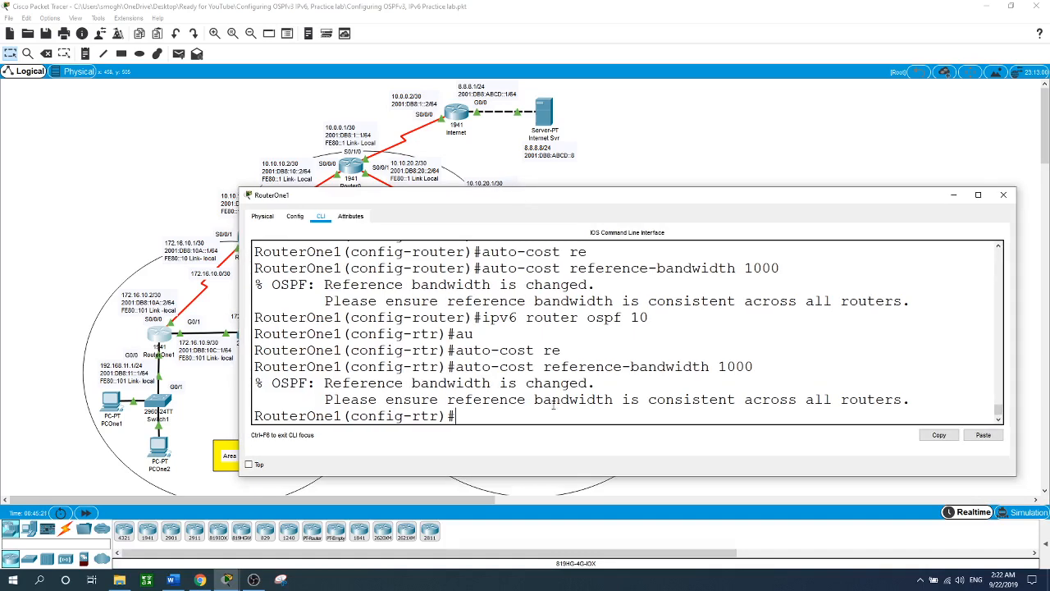
type("exit")
key("Return")
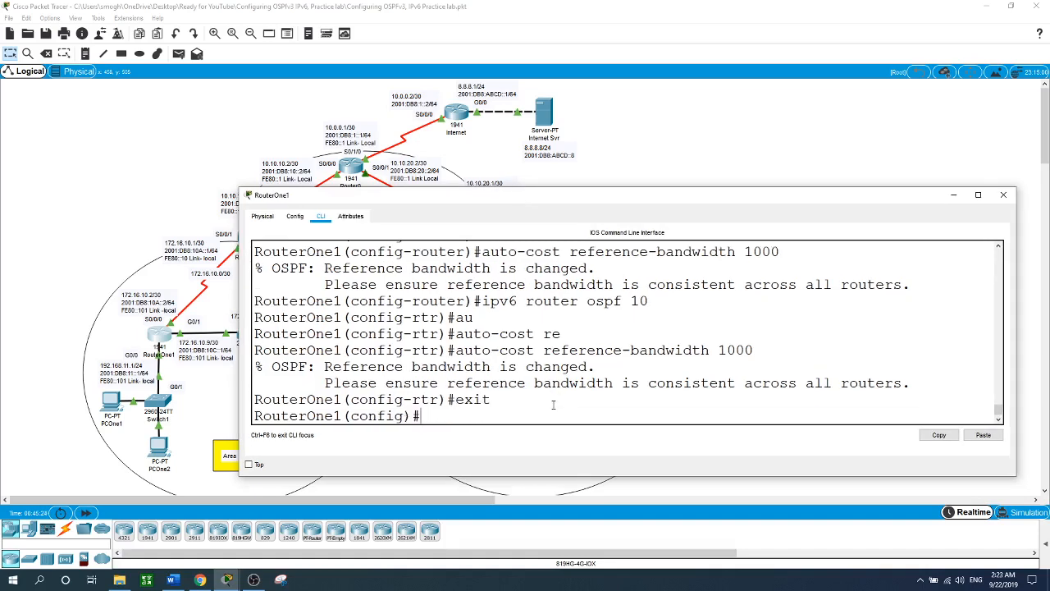
type("int g0/1")
key("Return")
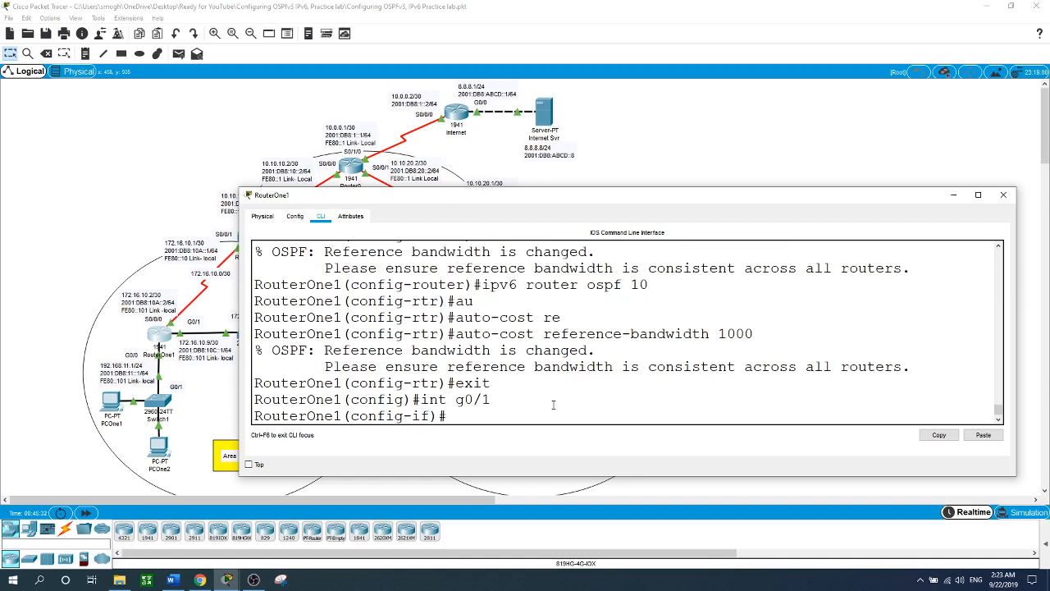
Step: Set the IPv4 OSPF hello interval to 5 and dead interval to 20 on RouterOne1's g0/1 interface
type("ip ospf h")
key("Tab")
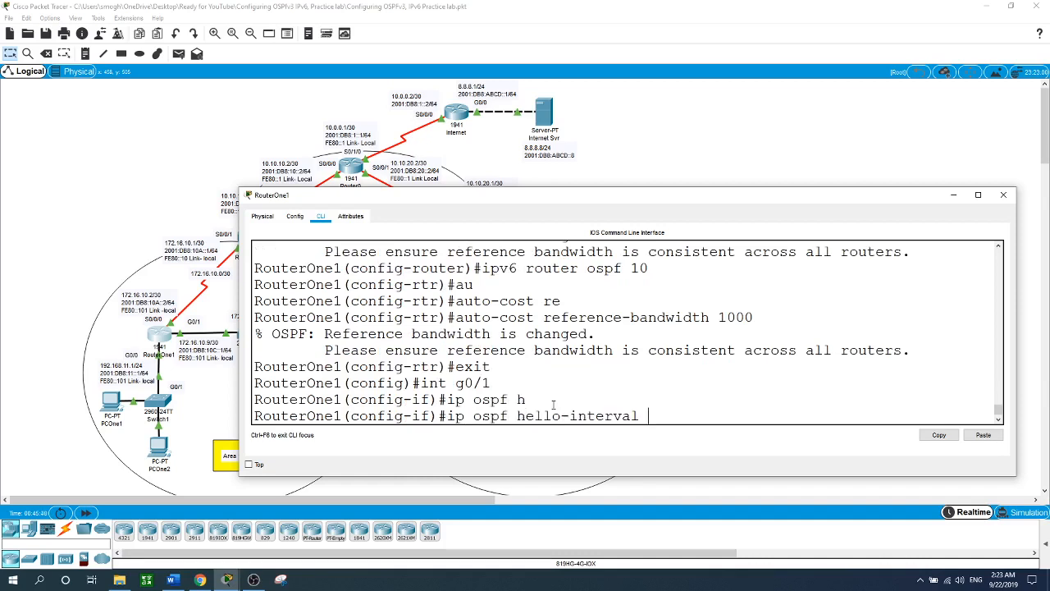
type("5")
key("Return")
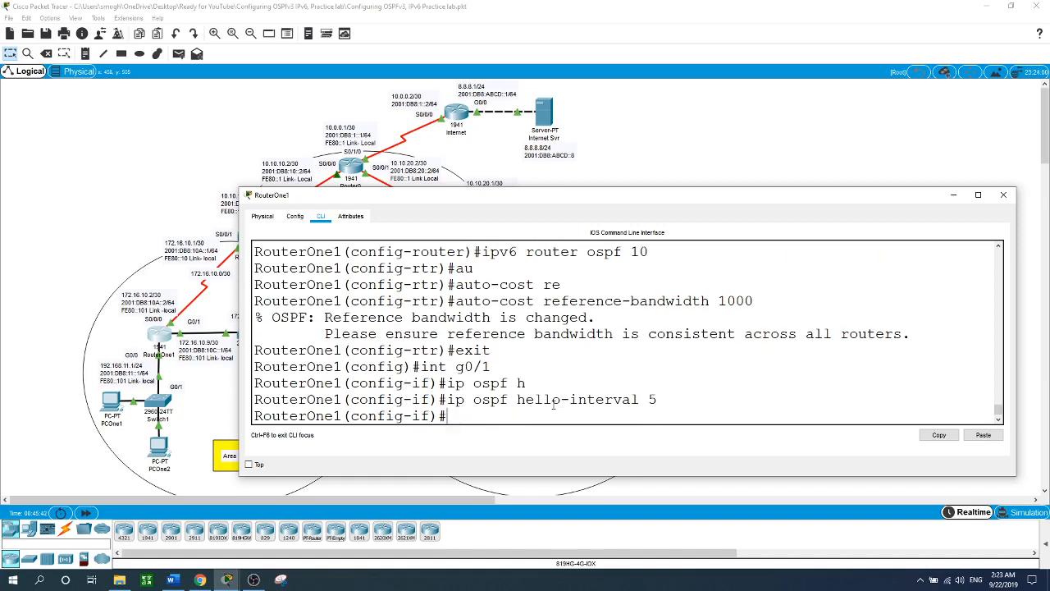
type("ip ospf de")
key("Tab")
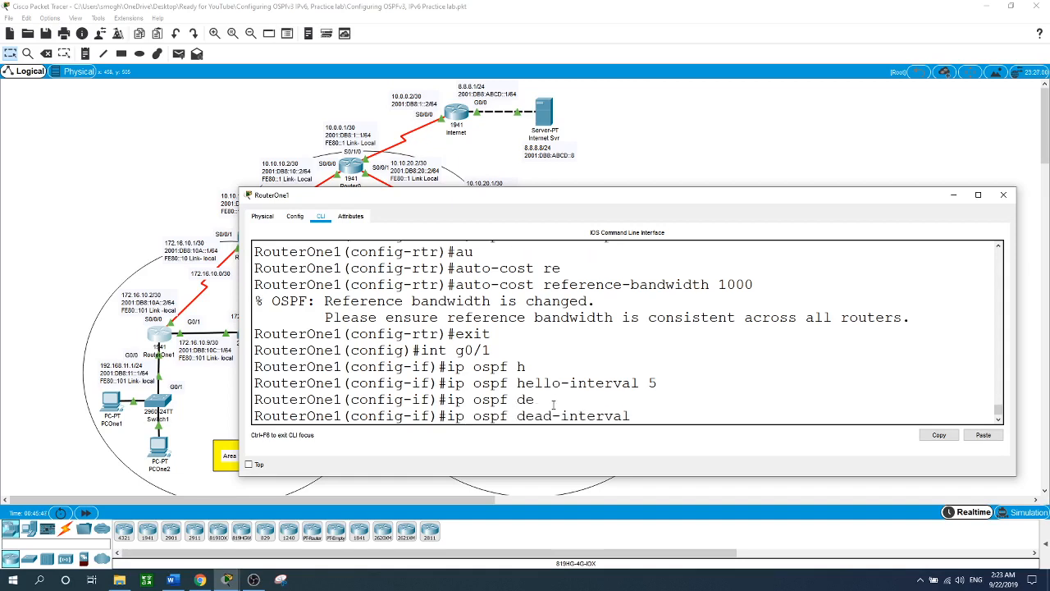
type("20")
key("Return")
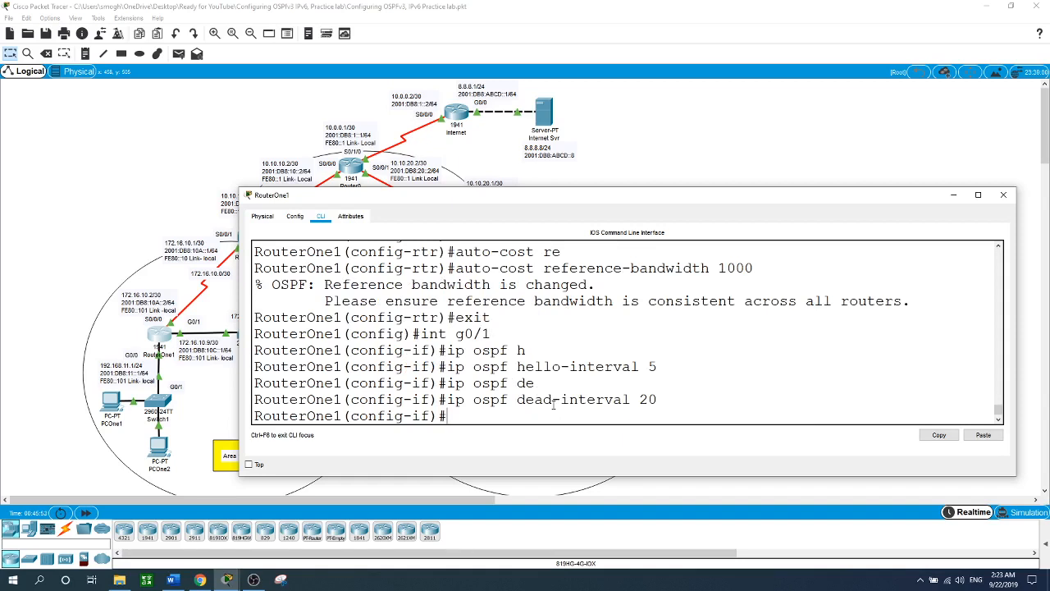
Step: Set the IPv6 OSPF hello interval to 5 and dead interval to 20 on RouterOne1's g0/1 interface
type("ipv6 ospf he")
key("Tab")
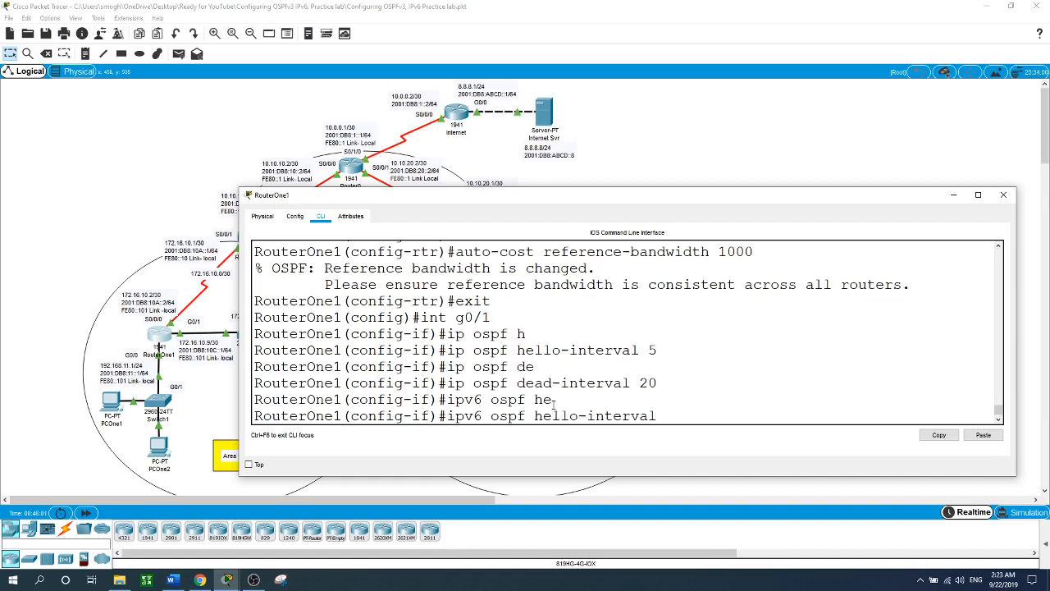
type("5")
key("Return")
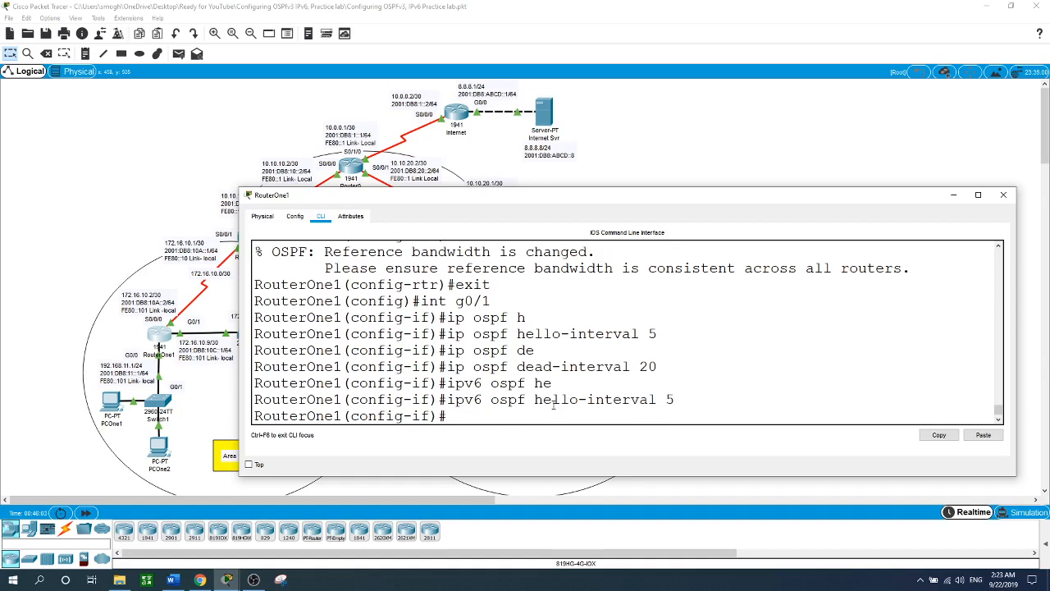
type("ipv6 ospf de")
key("Tab")
type("2")
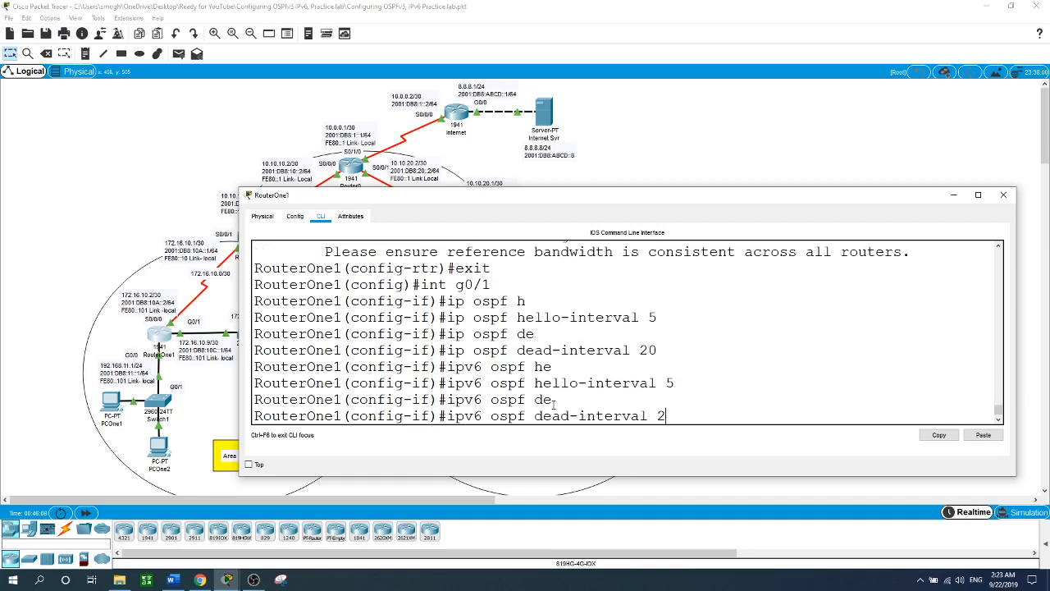
type("0")
key("Return")
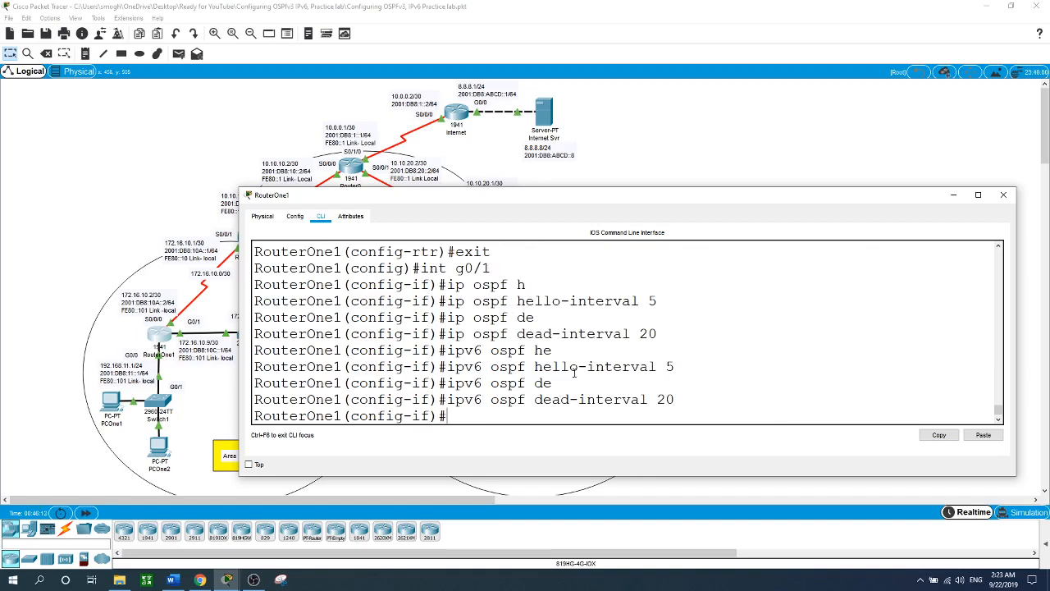
Step: On RouterOne2, leave the IPv6 OSPF process configuration and enter configuration of interface g0/1
left_click(644, 162)
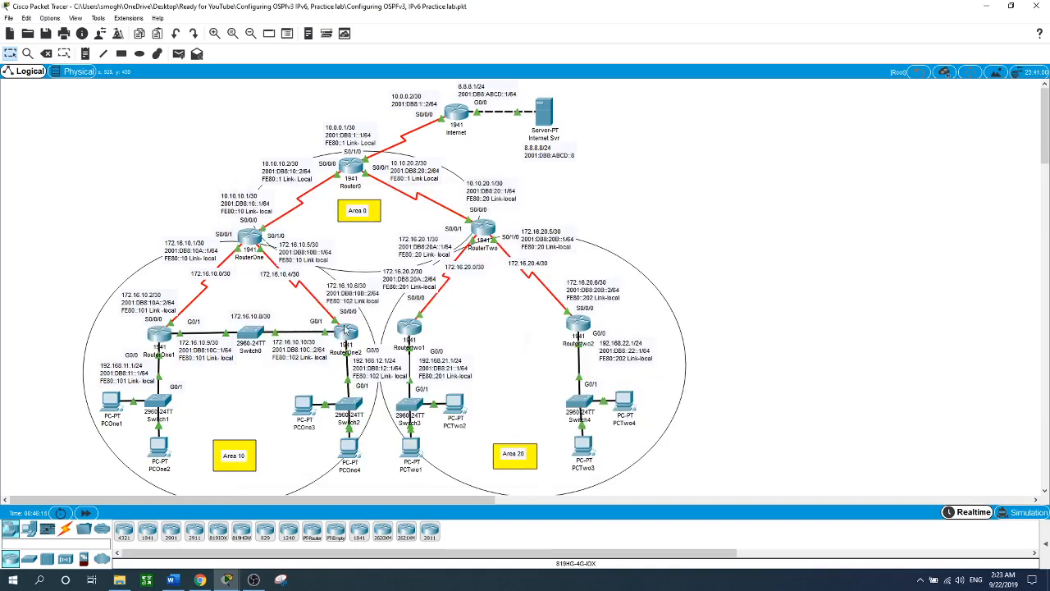
left_click(346, 331)
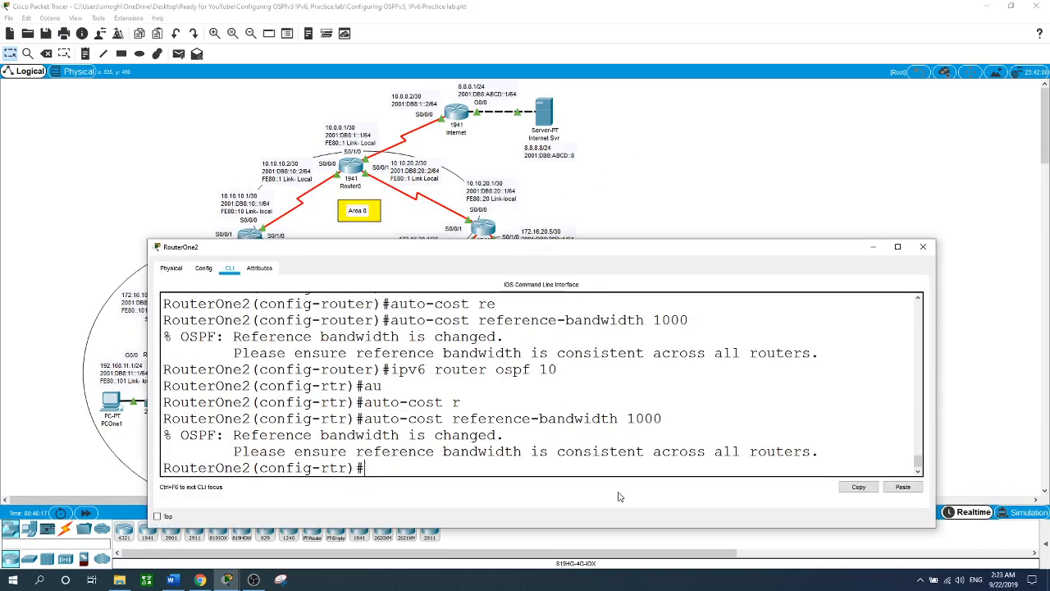
type("exit")
key("Return")
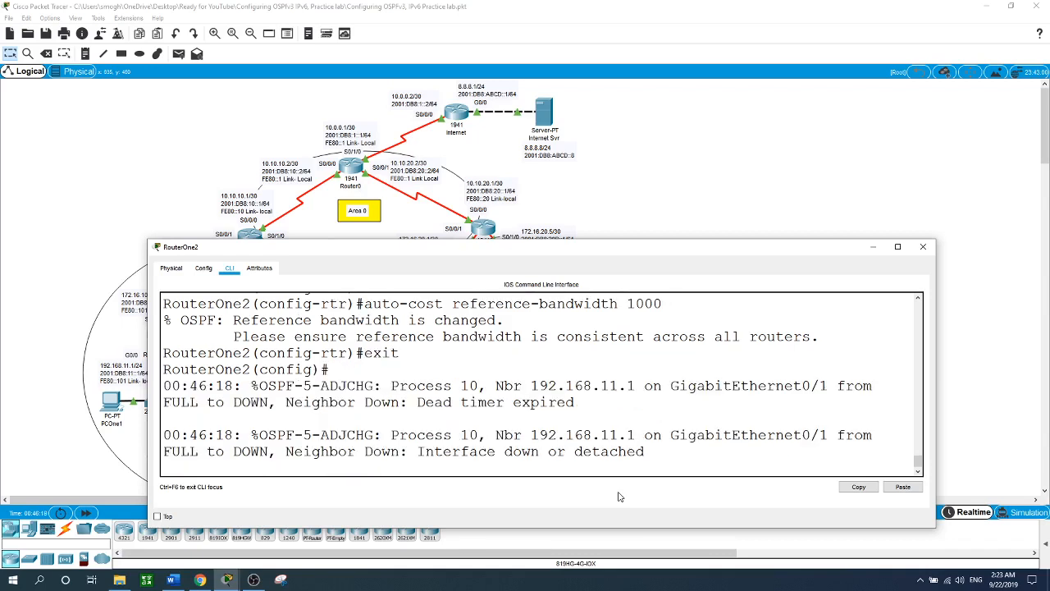
type("int g0/1")
key("Return")
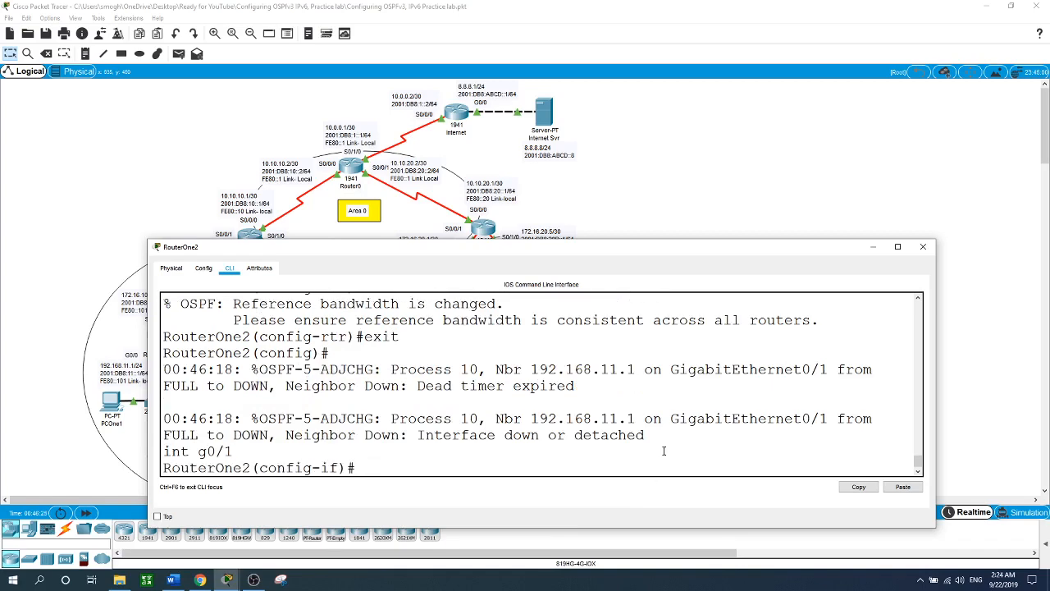
Step: Set the IPv4 OSPF hello interval to 5 on RouterOne2's g0/1 interface
left_click(682, 185)
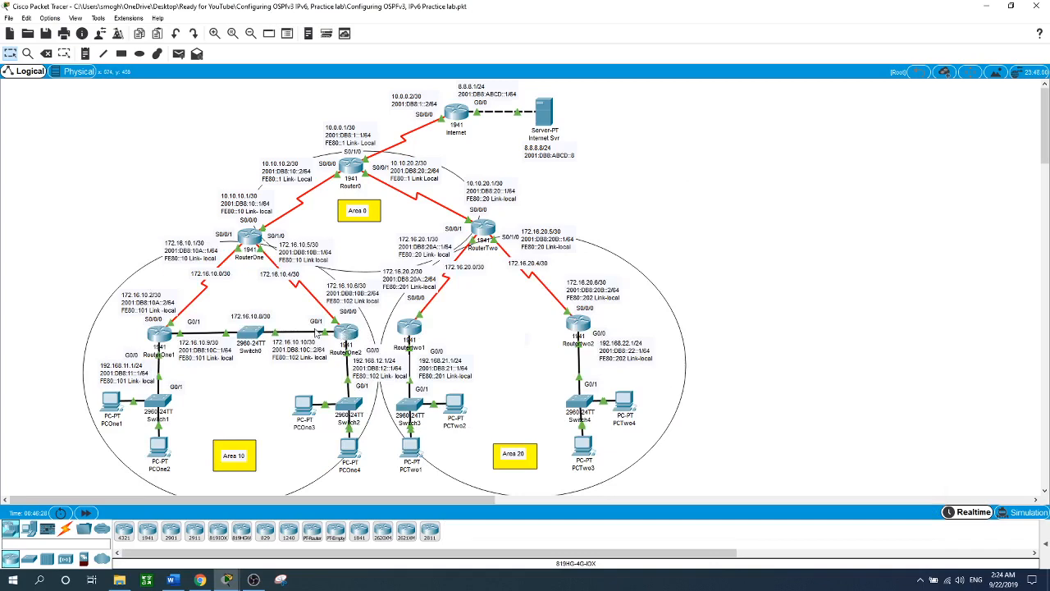
left_click(345, 333)
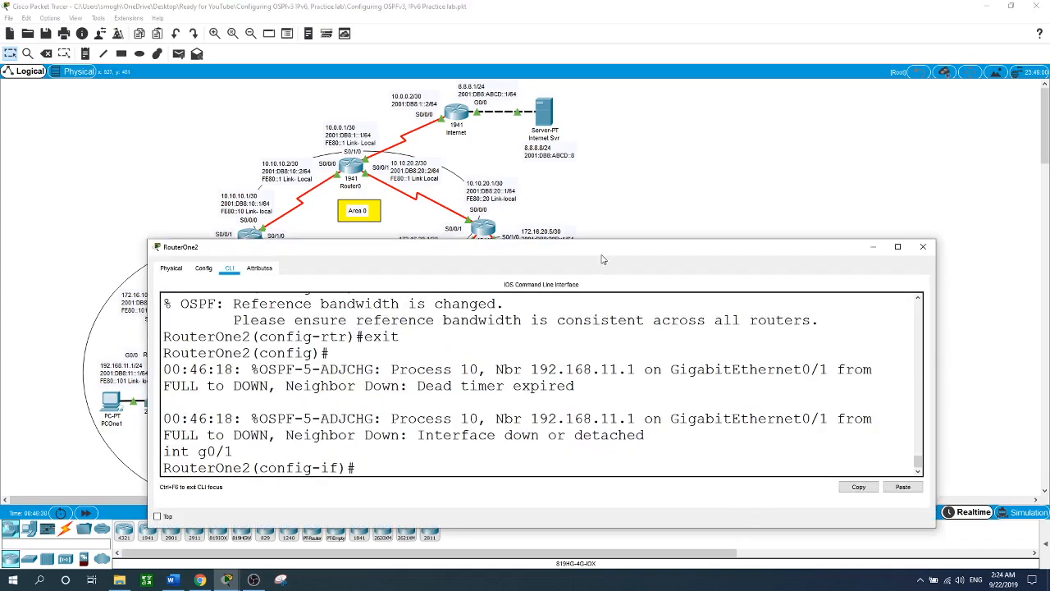
left_click_drag(600, 254, 632, 189)
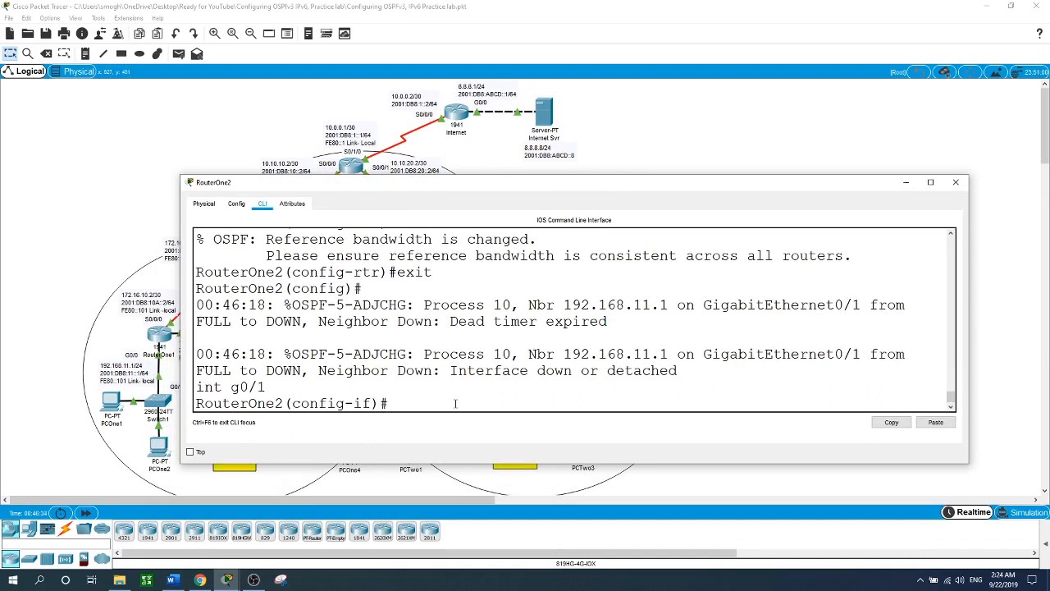
type("ip")
type(" ospf")
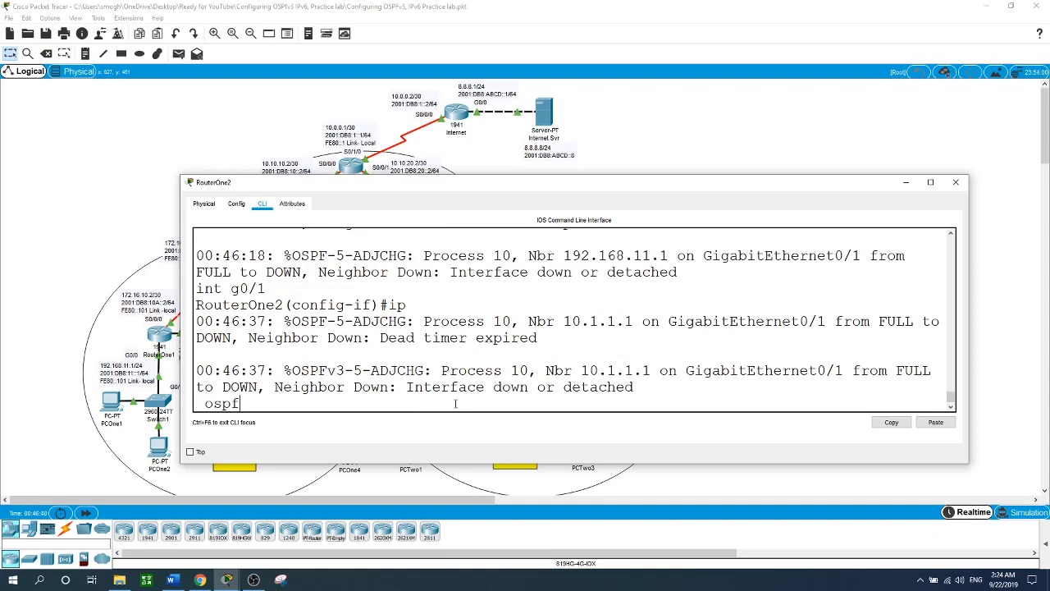
type(" he")
key("Tab")
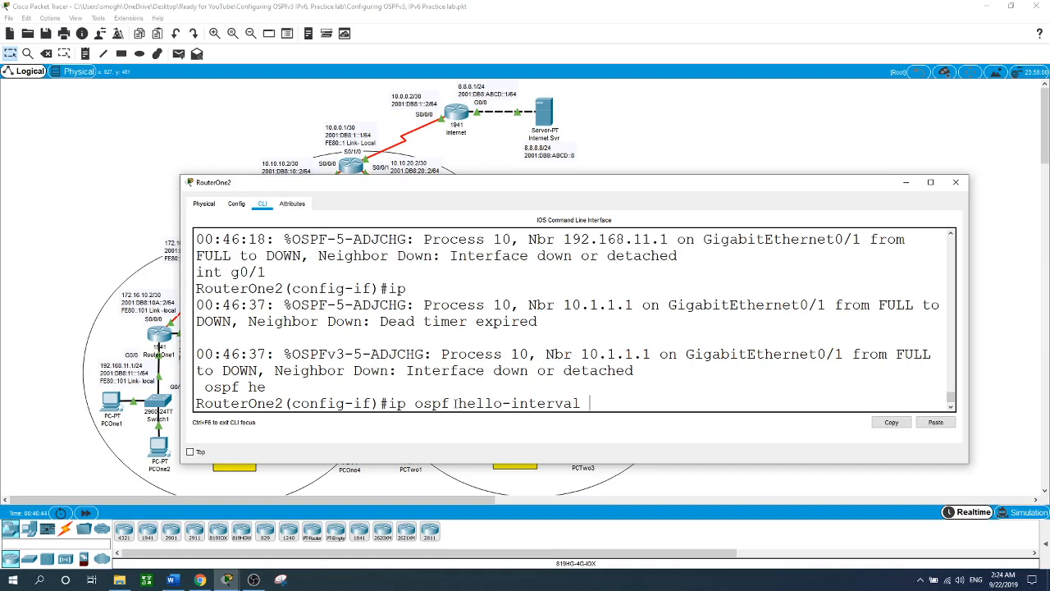
type("5")
key("Return")
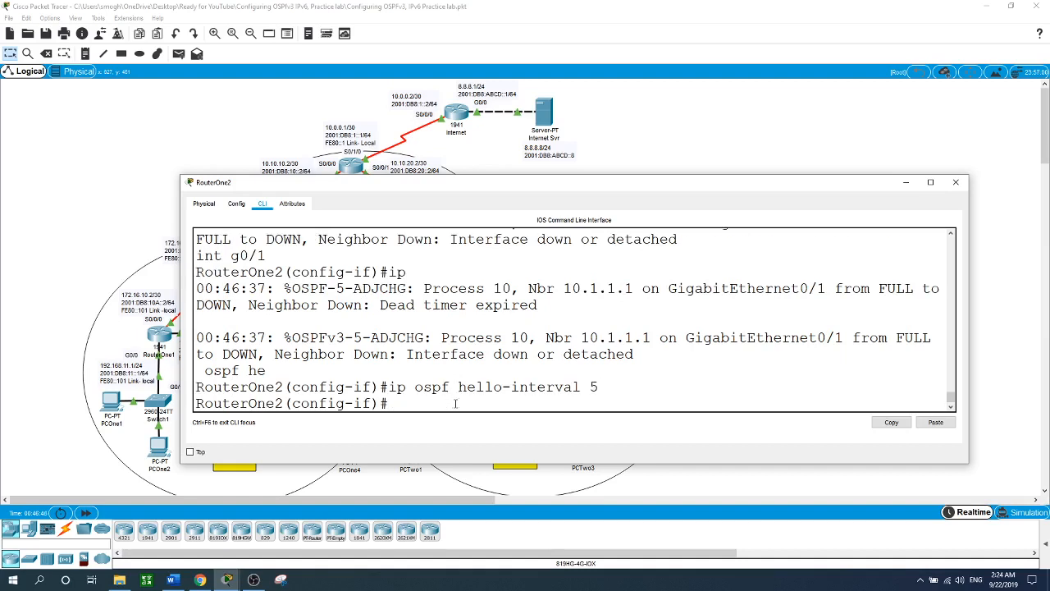
Step: Set the IPv4 OSPF dead interval to 20 on RouterOne2's g0/1 interface
type("ip ospf de")
key("Tab")
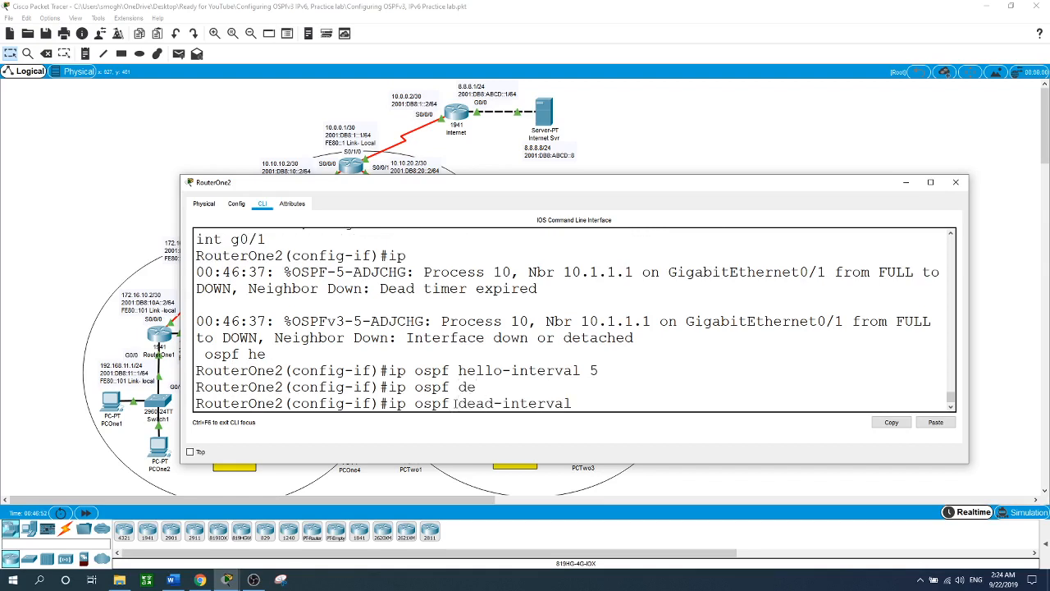
type("20")
key("Return")
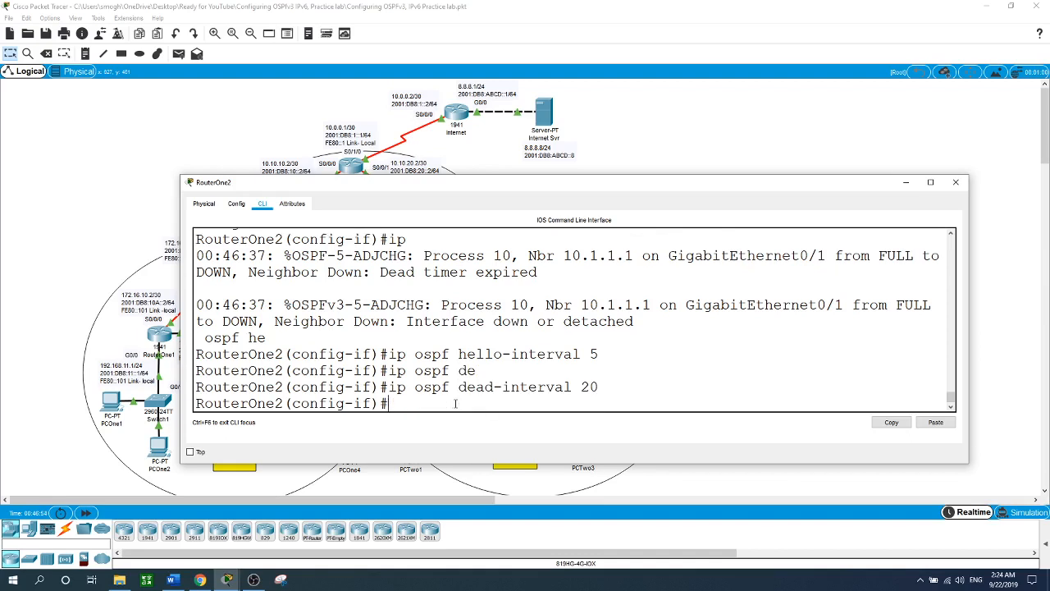
Step: Set the IPv6 OSPF hello interval to 5 and dead interval to 20 on RouterOne2's g0/1 interface
type("ipv6")
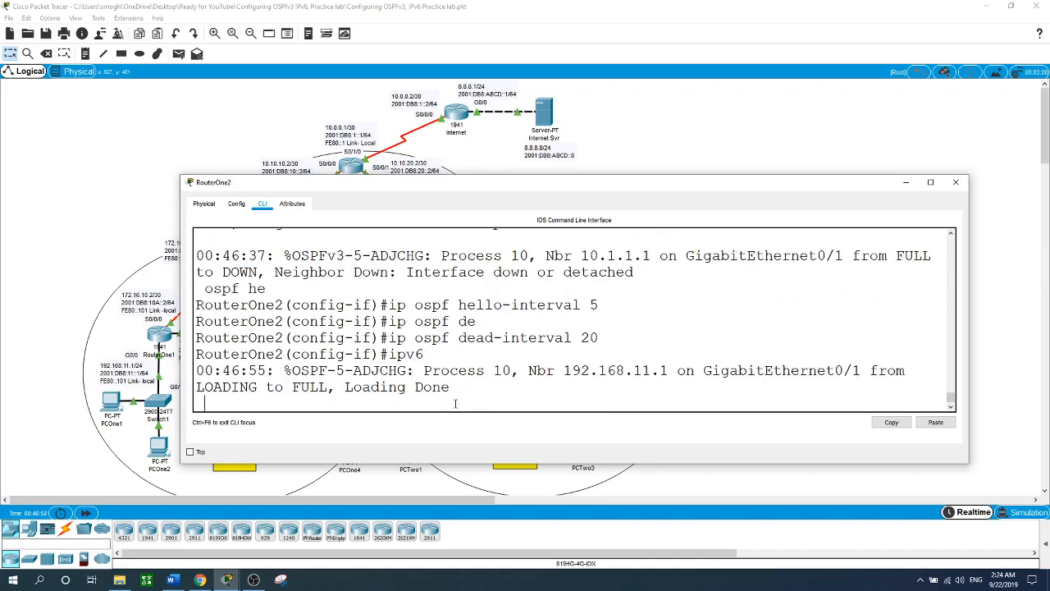
type(" ospf he")
key("Tab")
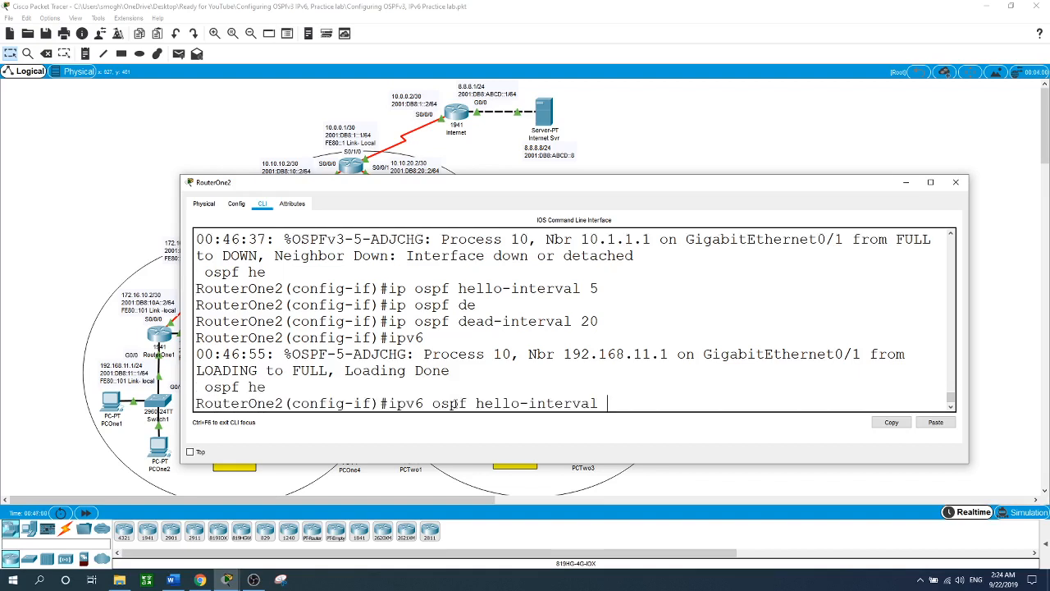
type("5")
key("Return")
type("ipv6")
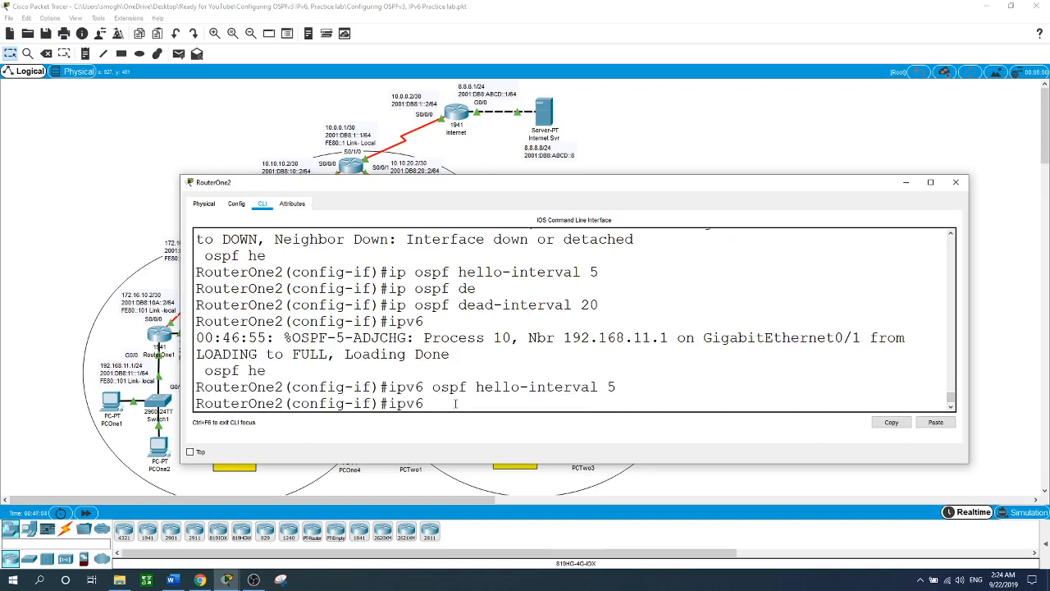
type(" ospf de")
key("Tab")
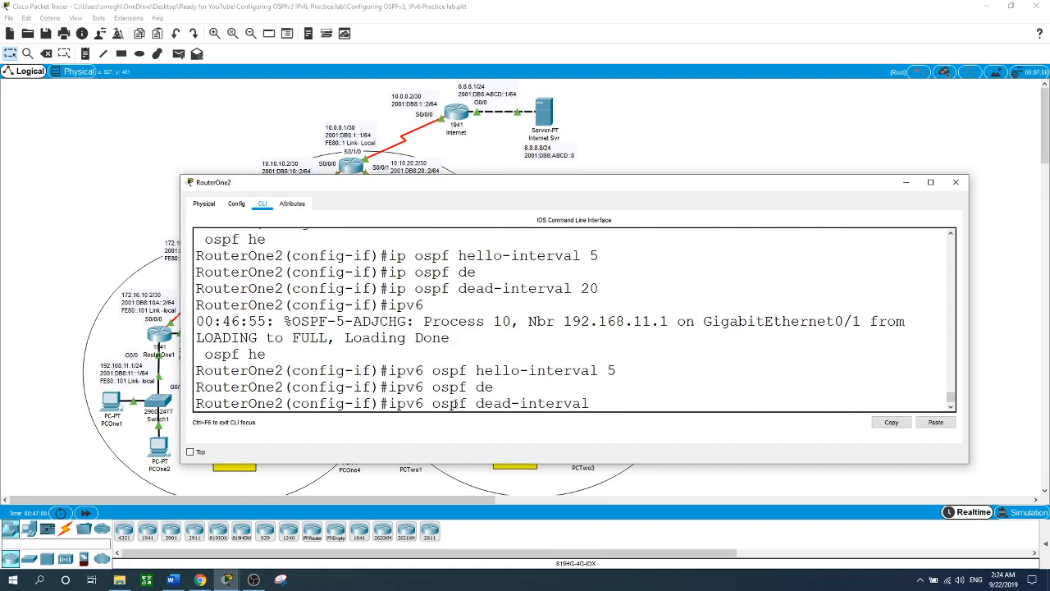
type("20")
key("Return")
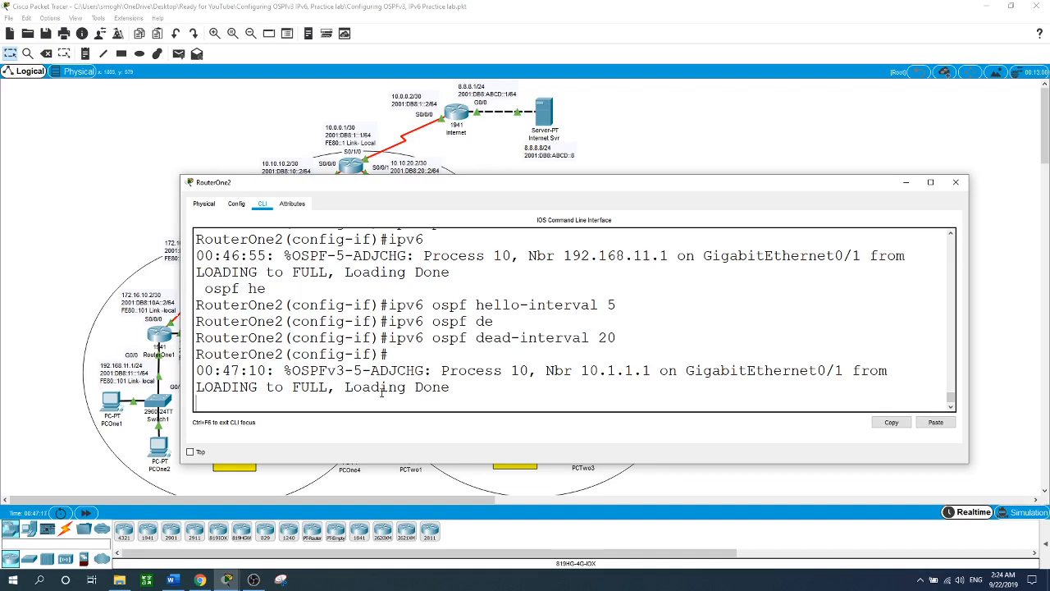
Step: Ping the Internet server at 8.8.8.8 from PCOne1's command prompt to test connectivity, then return to the topology
left_click(700, 144)
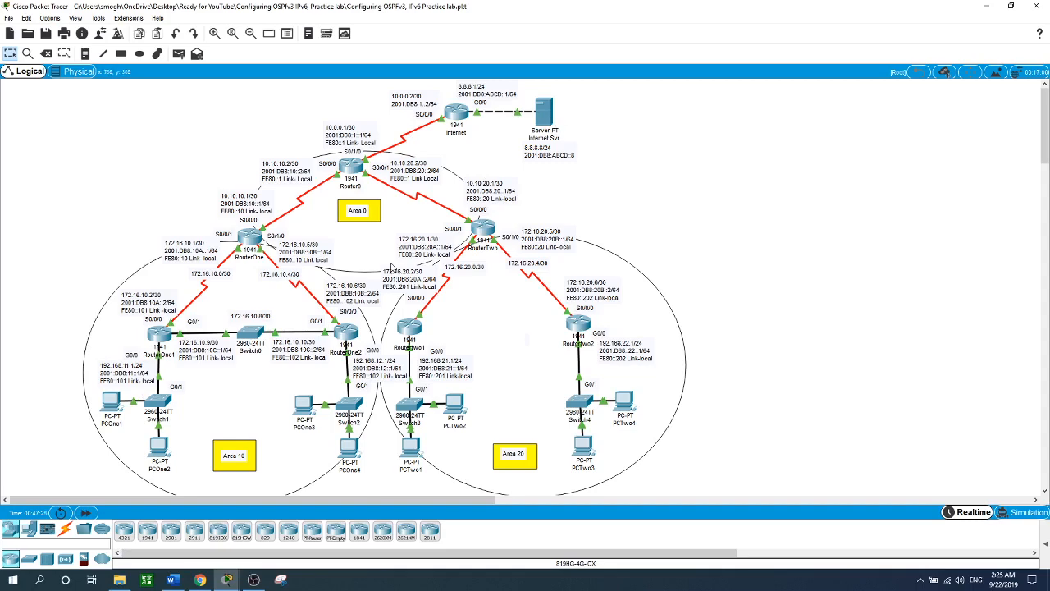
left_click(111, 401)
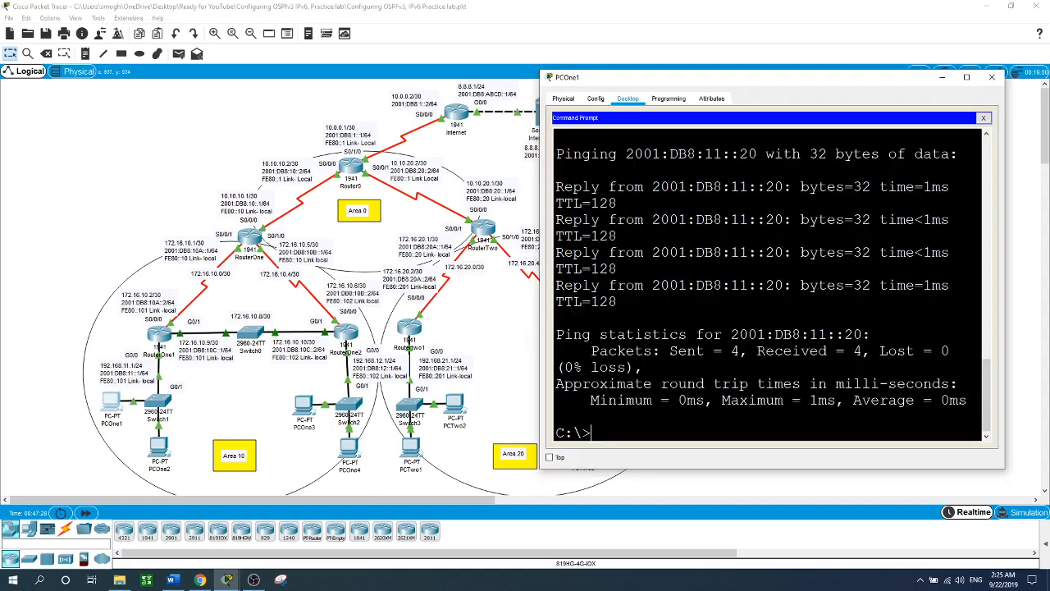
type("ping 8.8.8.8")
key("Return")
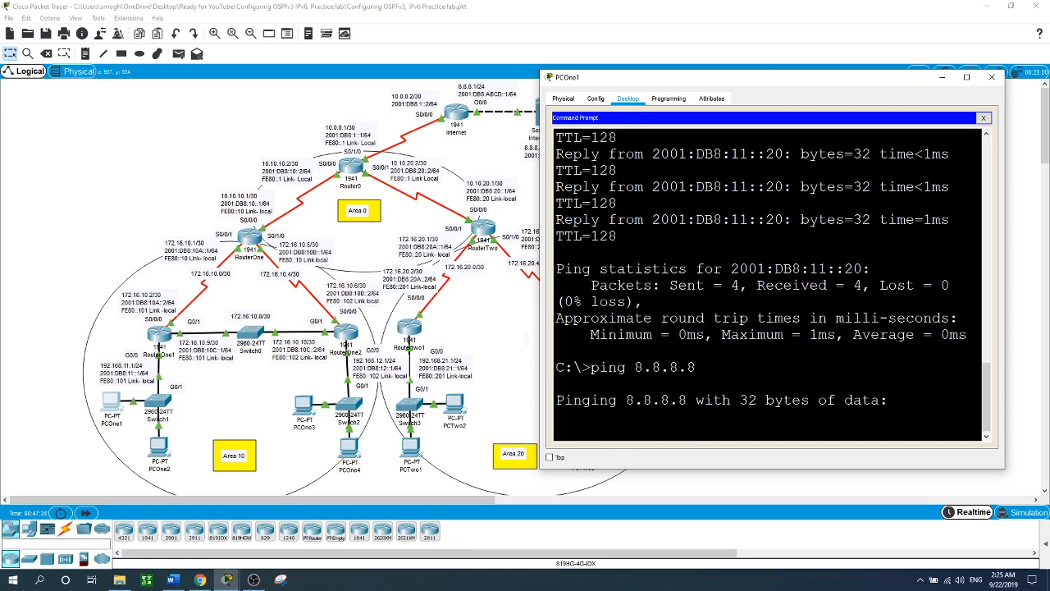
left_click_drag(792, 78, 748, 92)
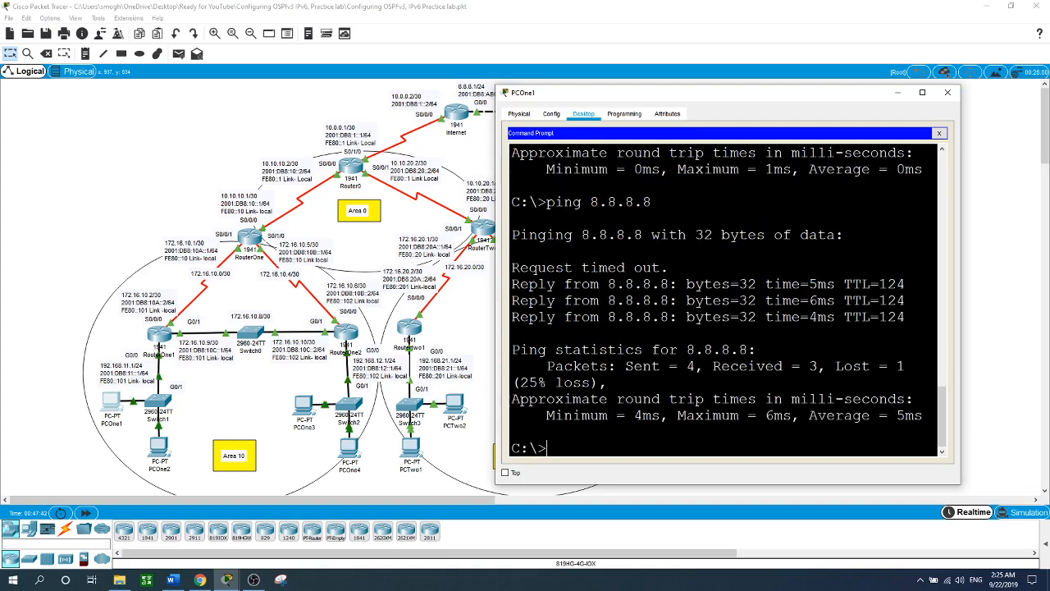
left_click(92, 175)
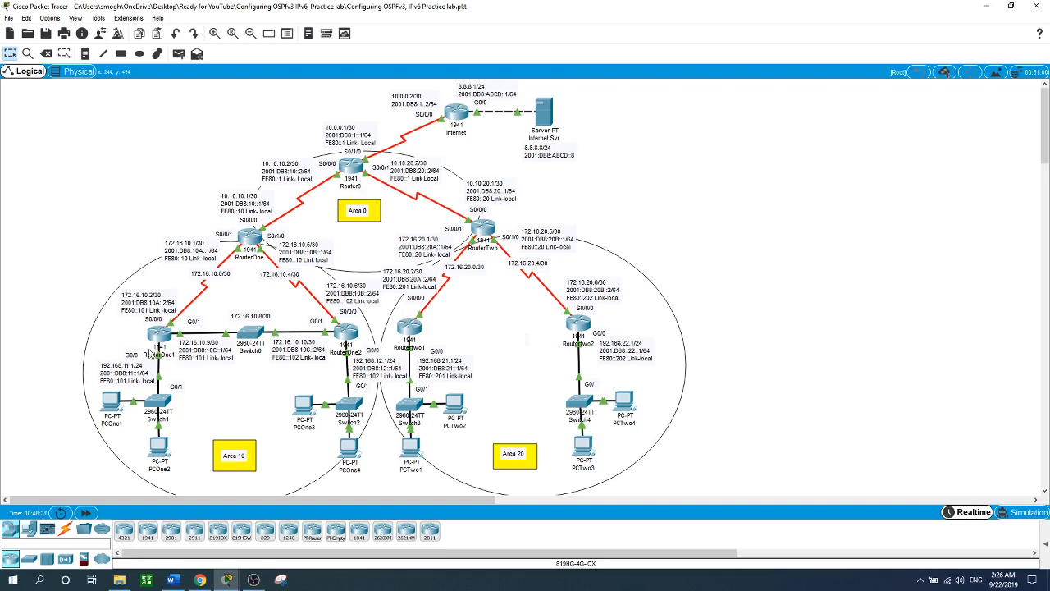
left_click(253, 581)
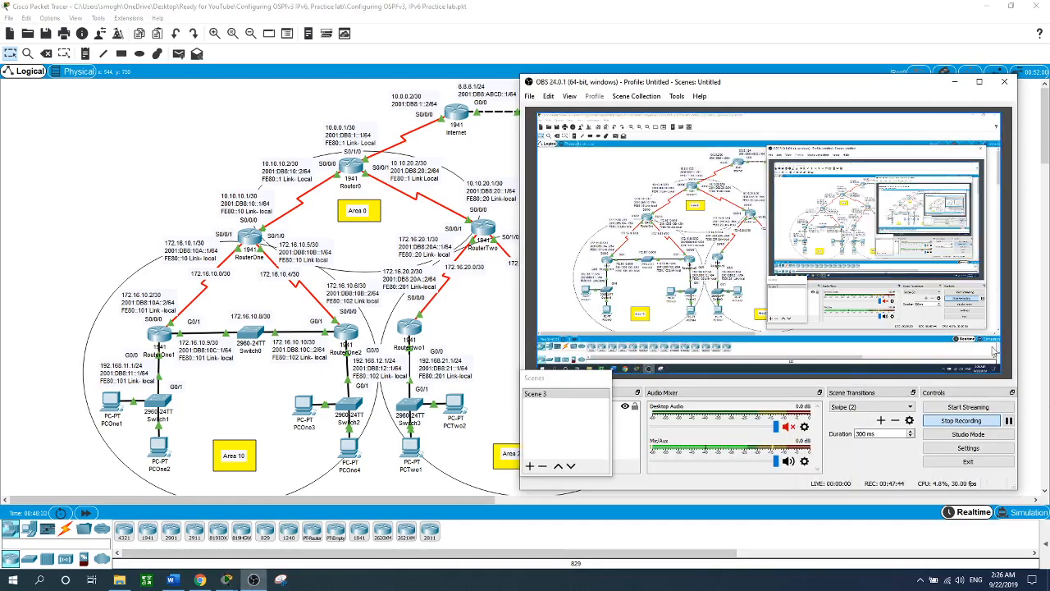